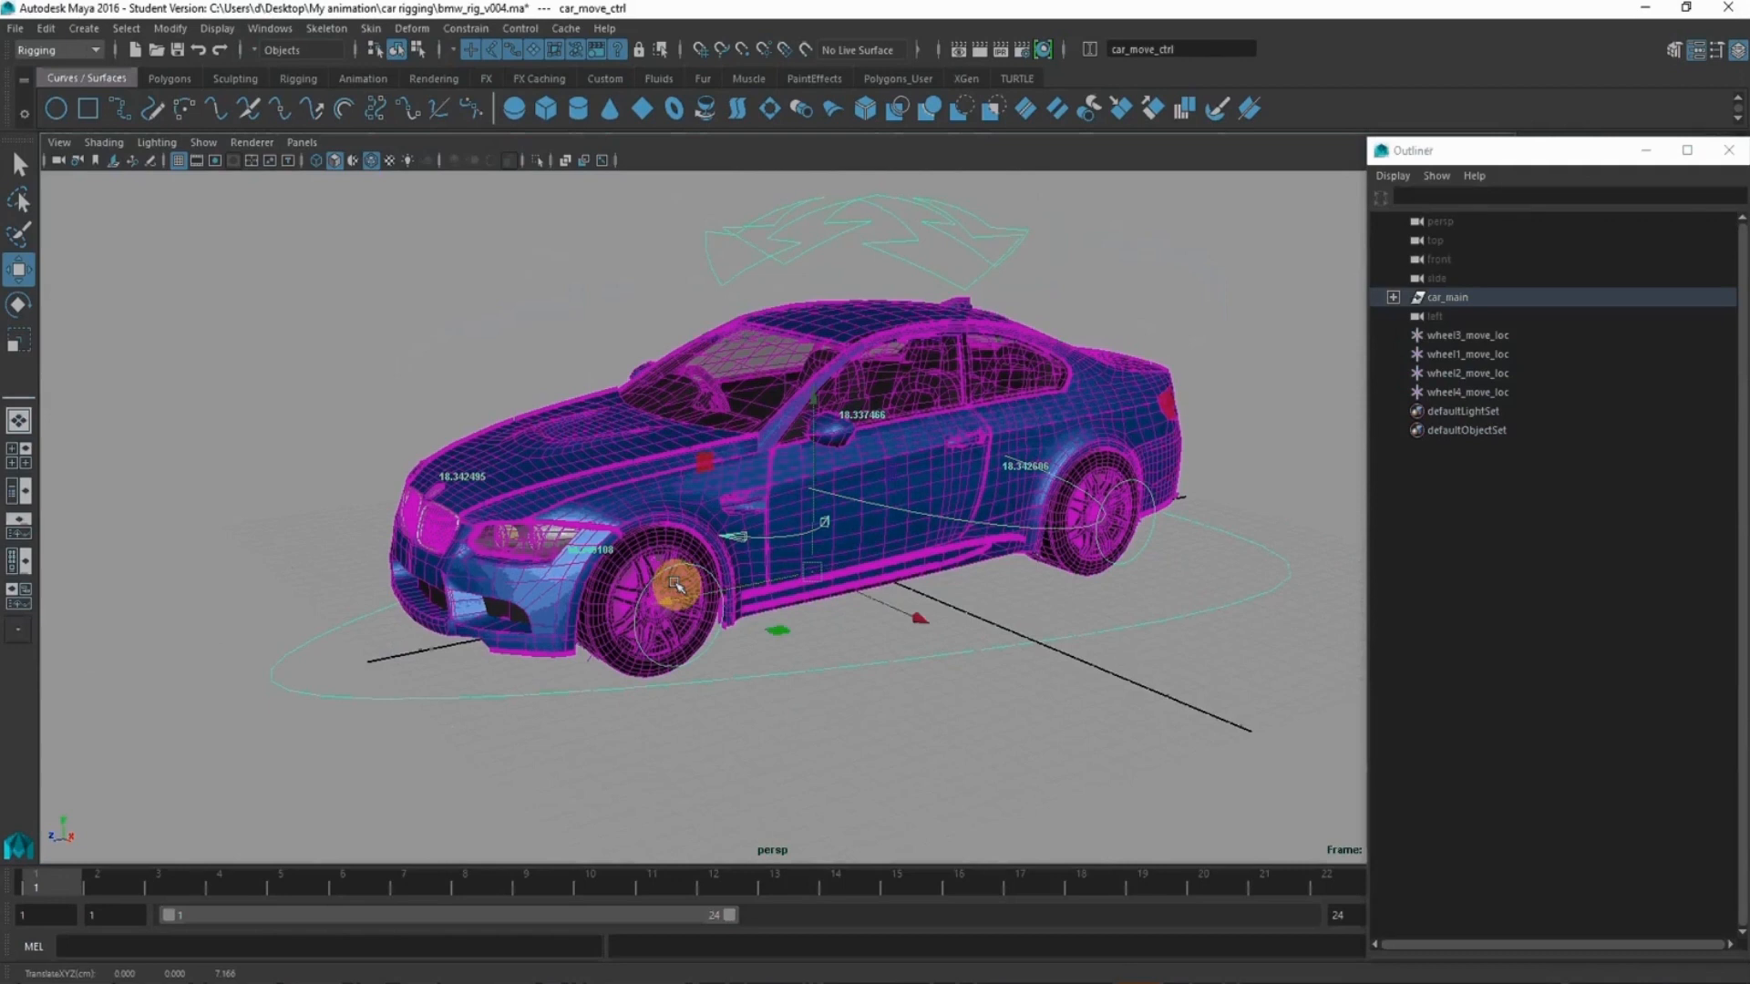
- Undo the last move of car_move_ctrl and deselect the control
key("ctrl+z")
left_click(1033, 590)
left_click_drag(969, 578, 969, 261, "alt")
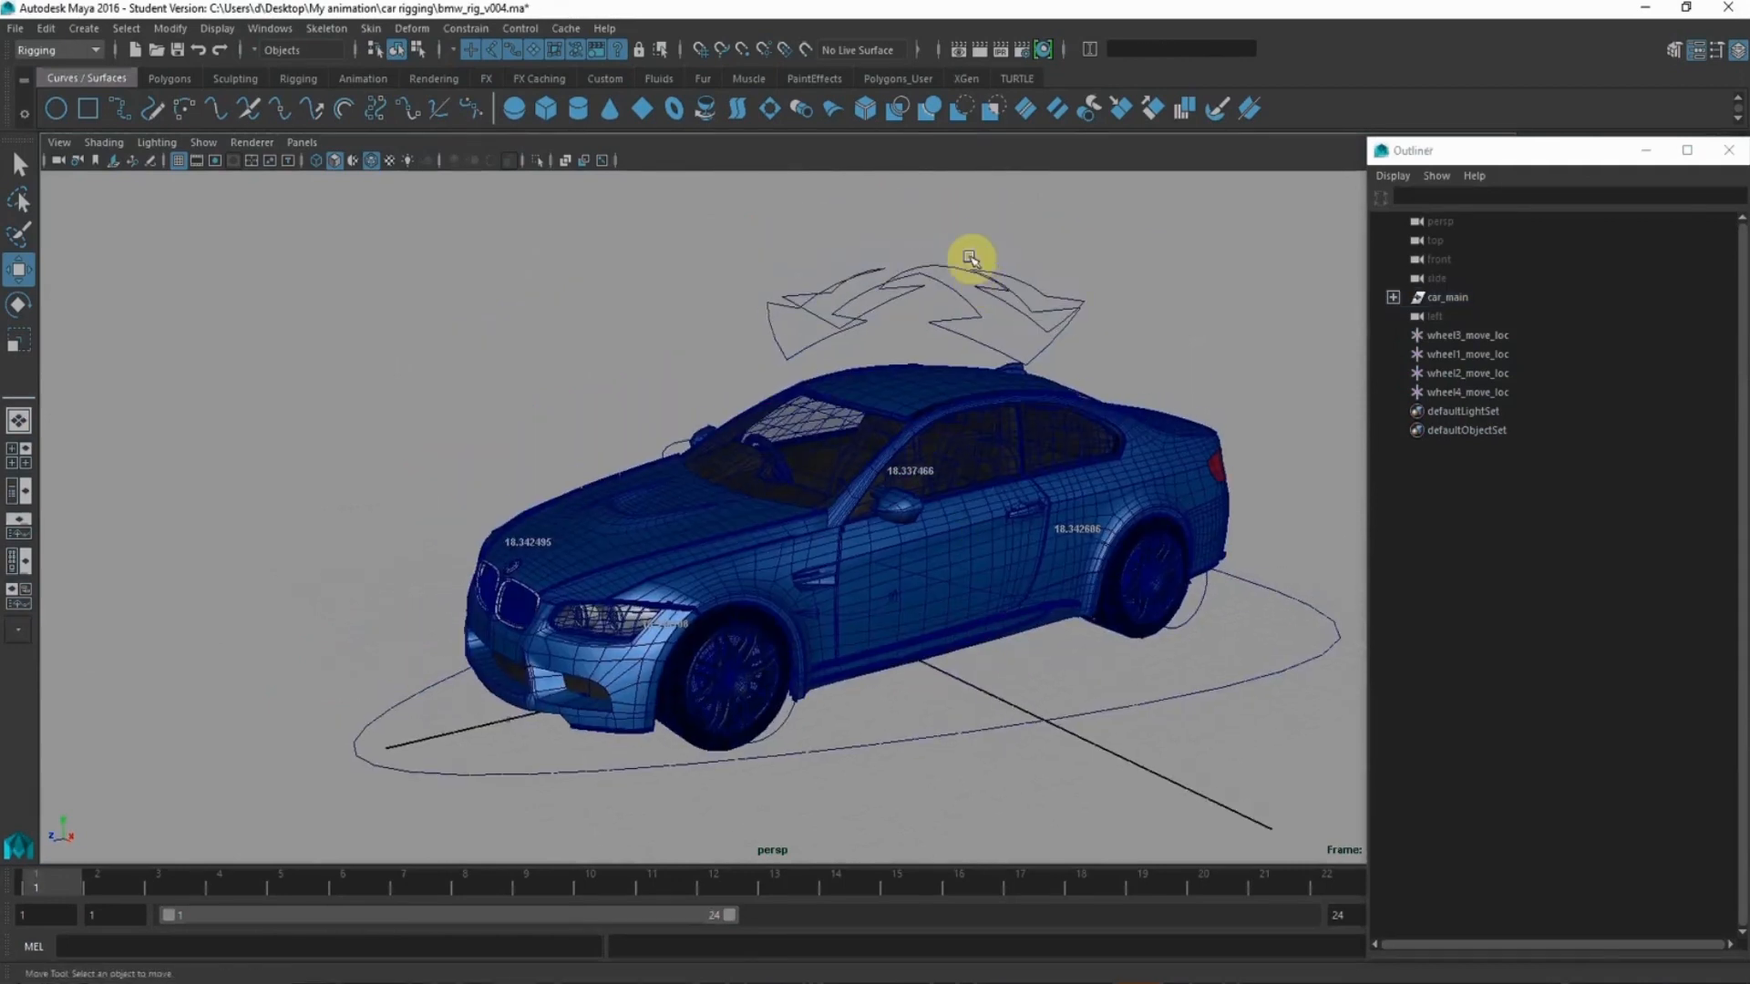
- Try the Roll attribute of car_body_ctrl above the roof, undo the change, and select its Tilt attribute
left_click(943, 310)
left_click_drag(1498, 151, 1394, 412)
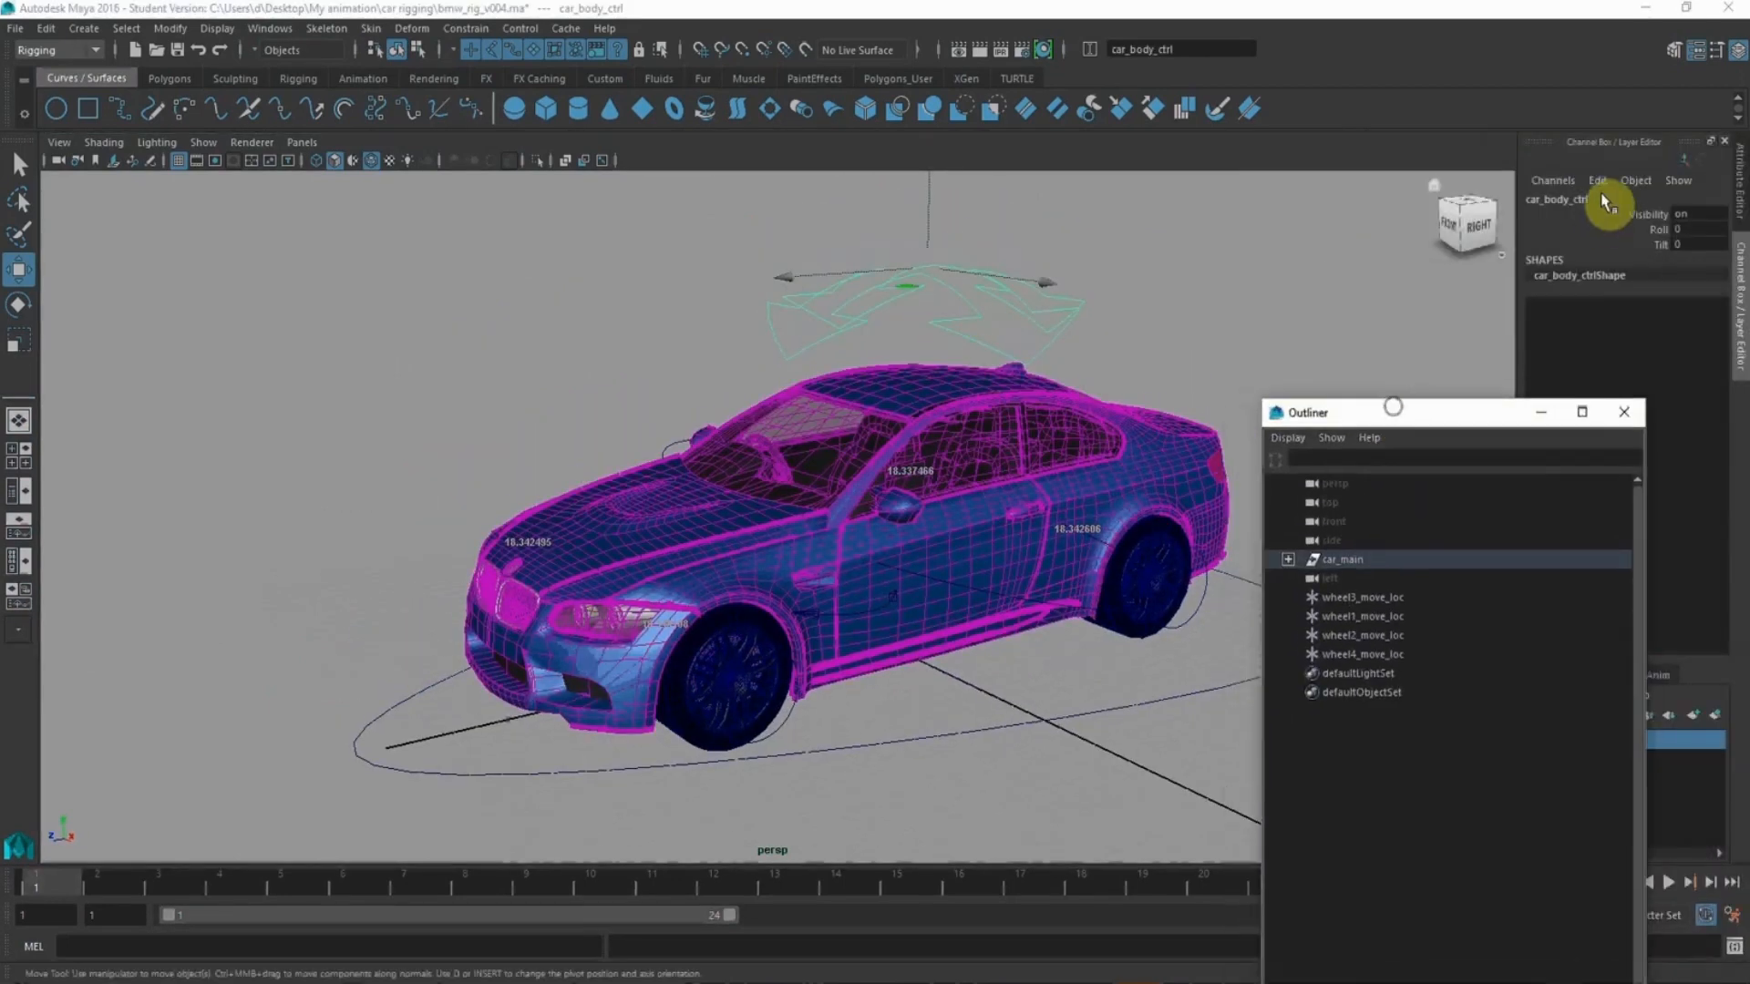
left_click(1656, 231)
mouse_move(1136, 347)
middle_mouse_down()
mouse_move(1064, 336)
mouse_move(1155, 336)
middle_mouse_up()
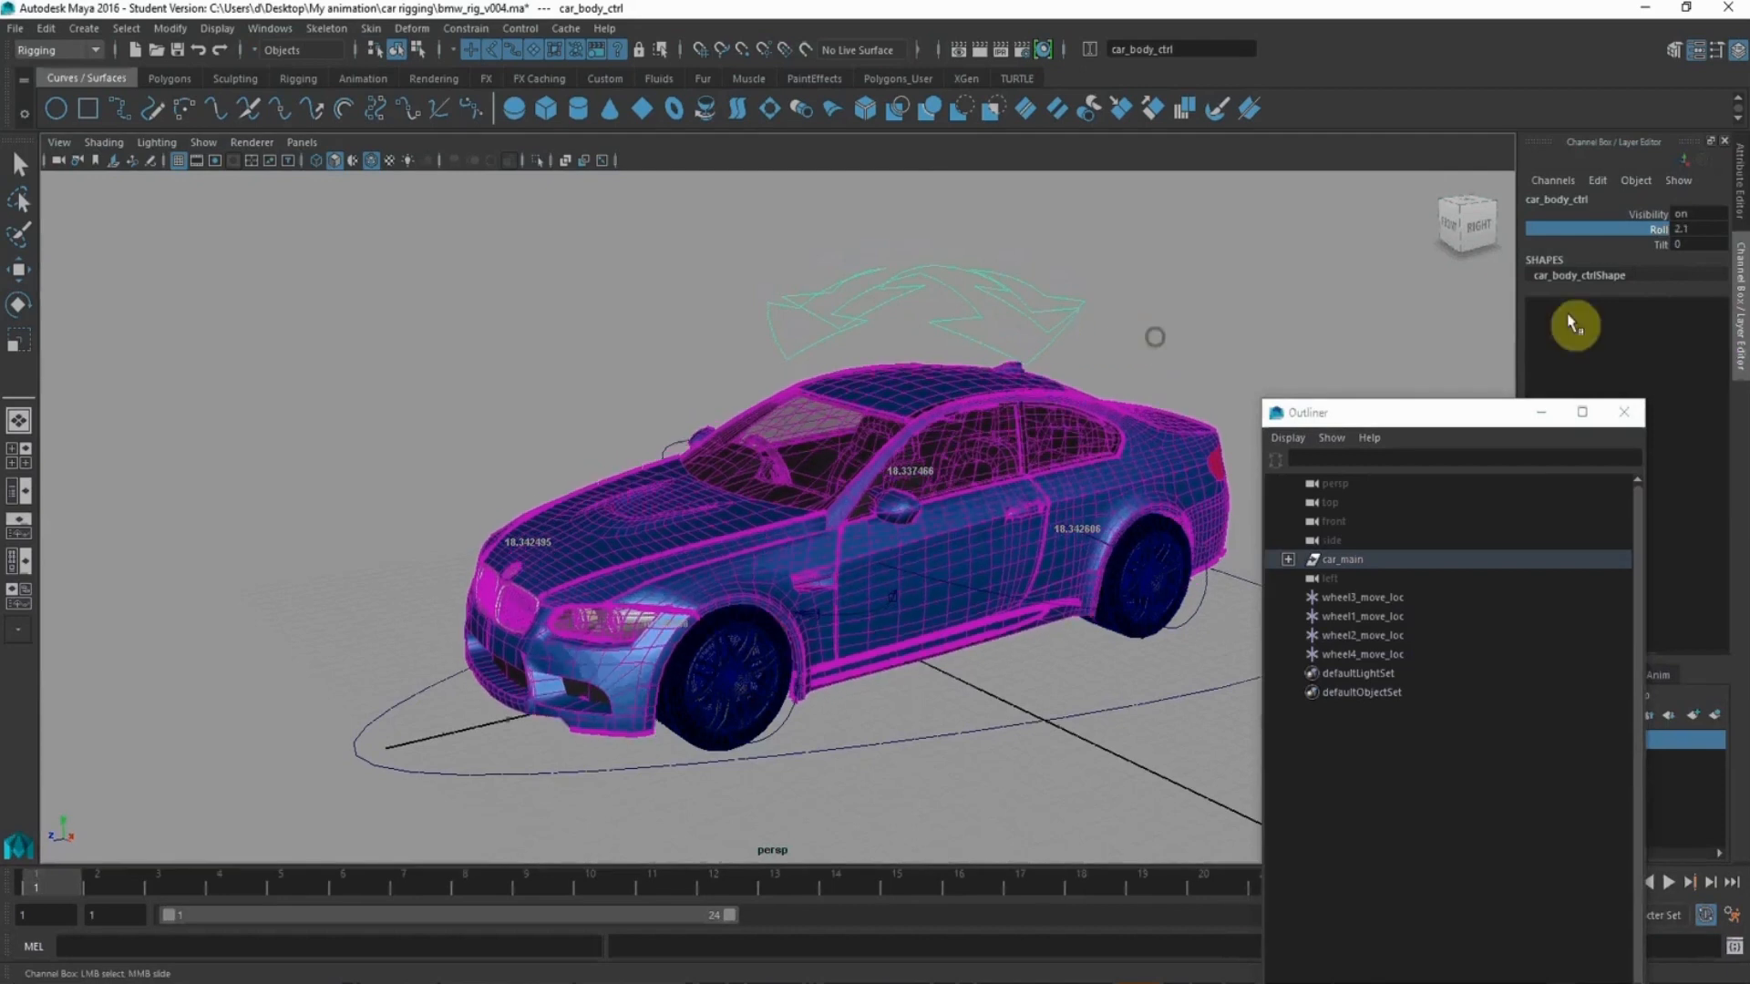
key("ctrl+z")
left_click(1657, 246)
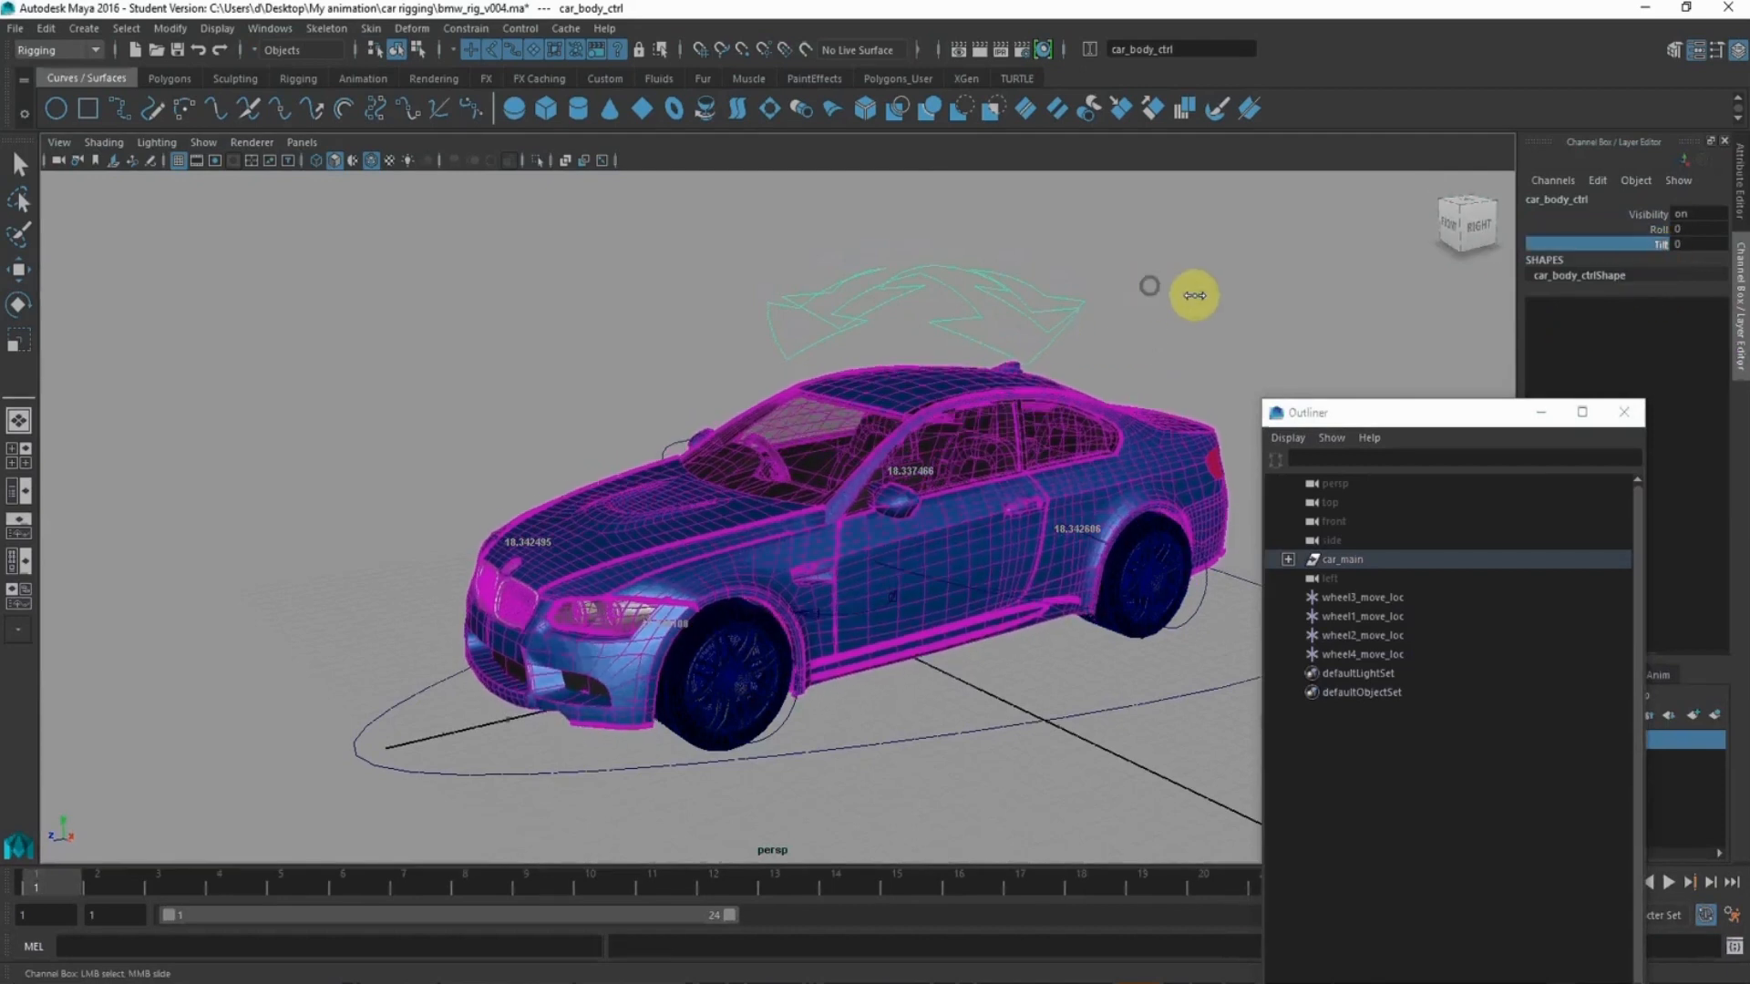
- Try opening the front door with the Open Close attribute of front_L_door_ctrl, and undo the change
right_click_drag(867, 586, 929, 602, "alt")
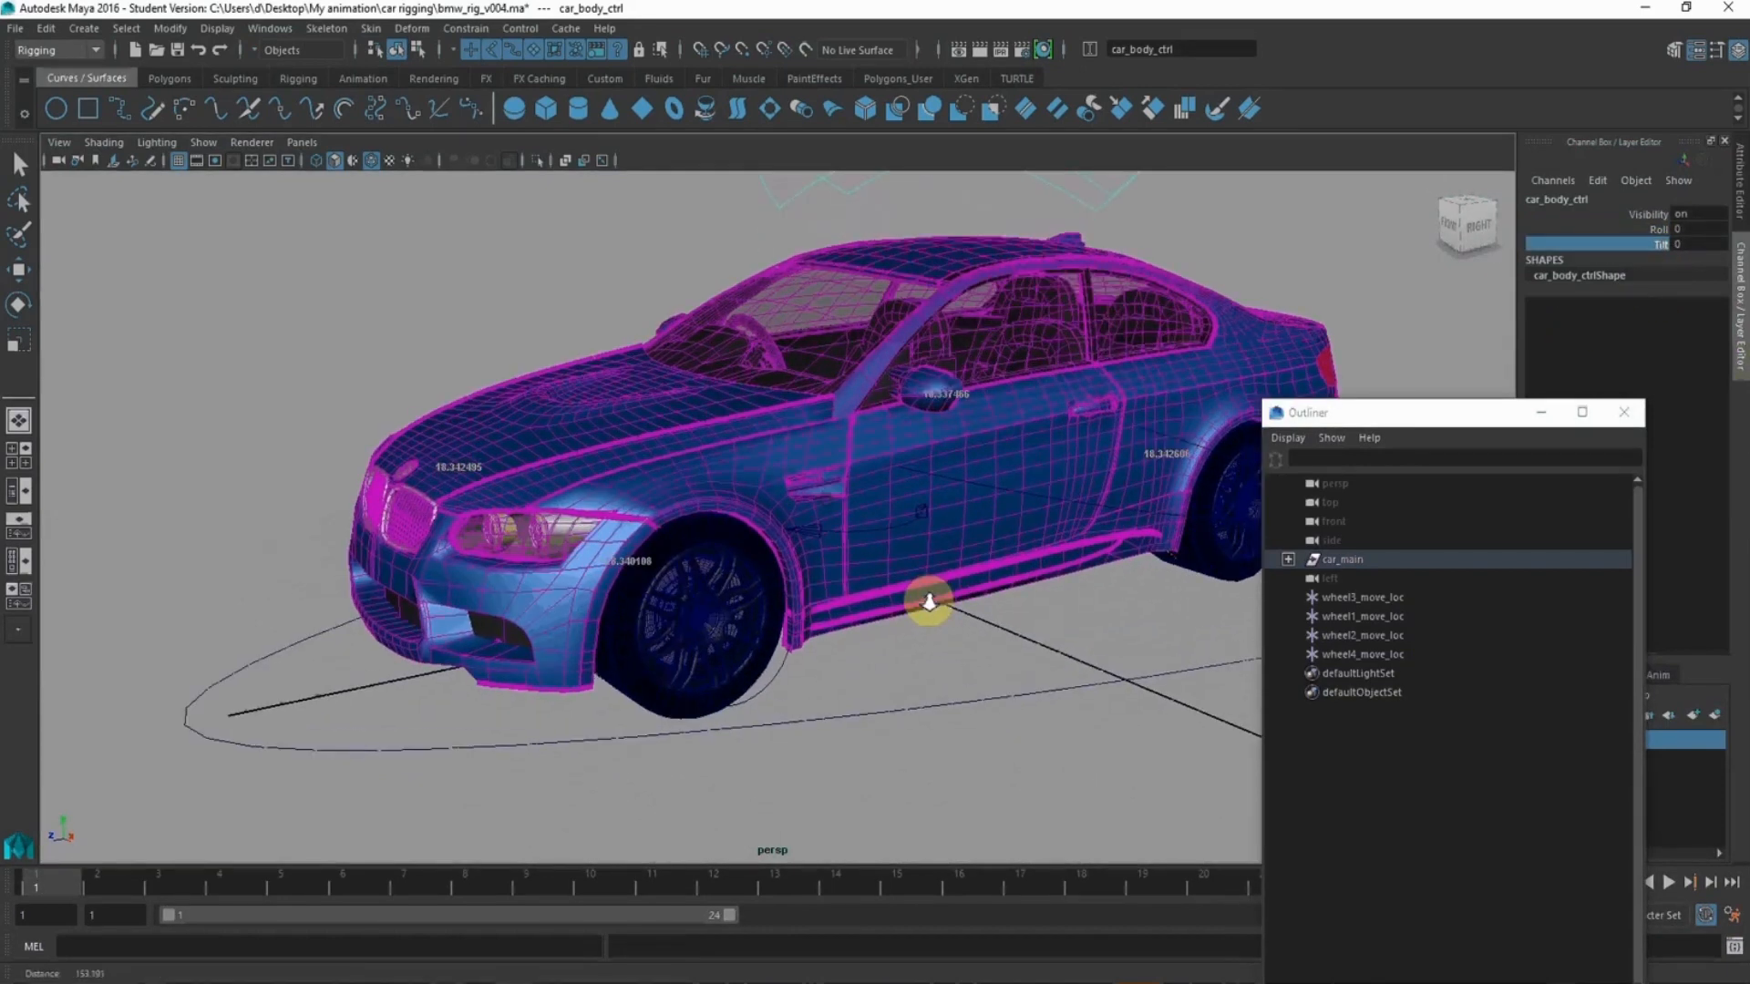
left_click(898, 526)
left_click_drag(936, 499, 1034, 470, "alt")
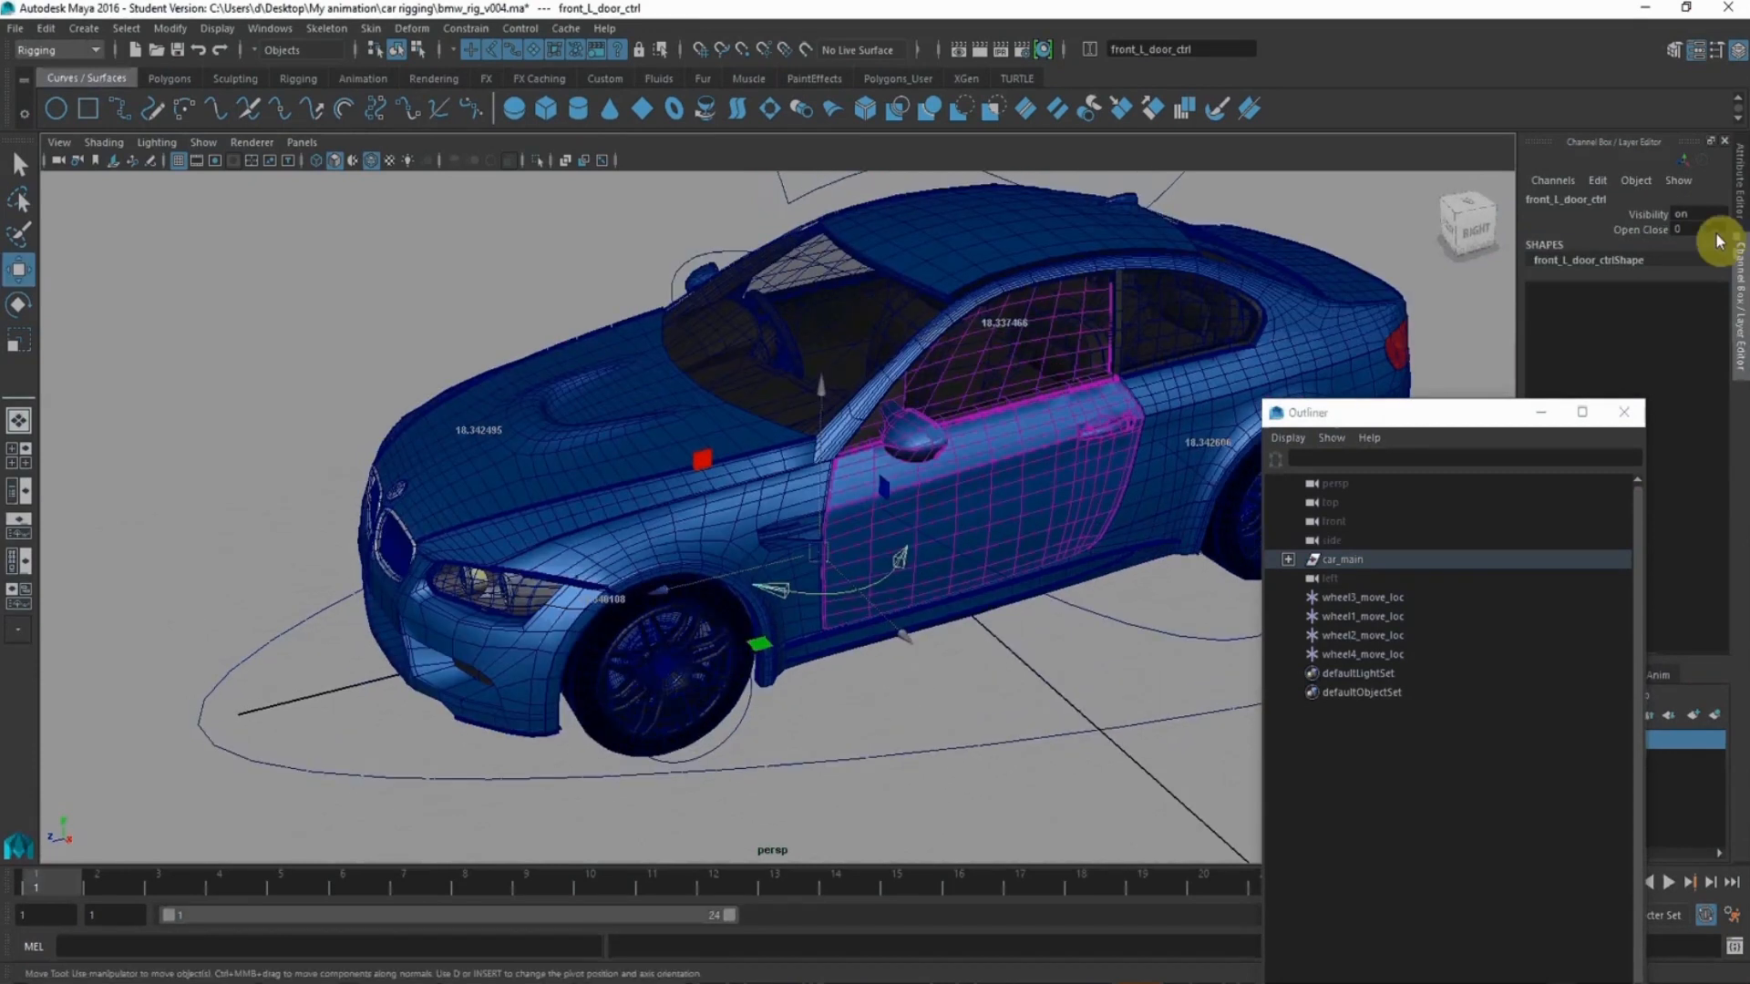
left_click(1640, 230)
middle_click_drag(1086, 297, 729, 617)
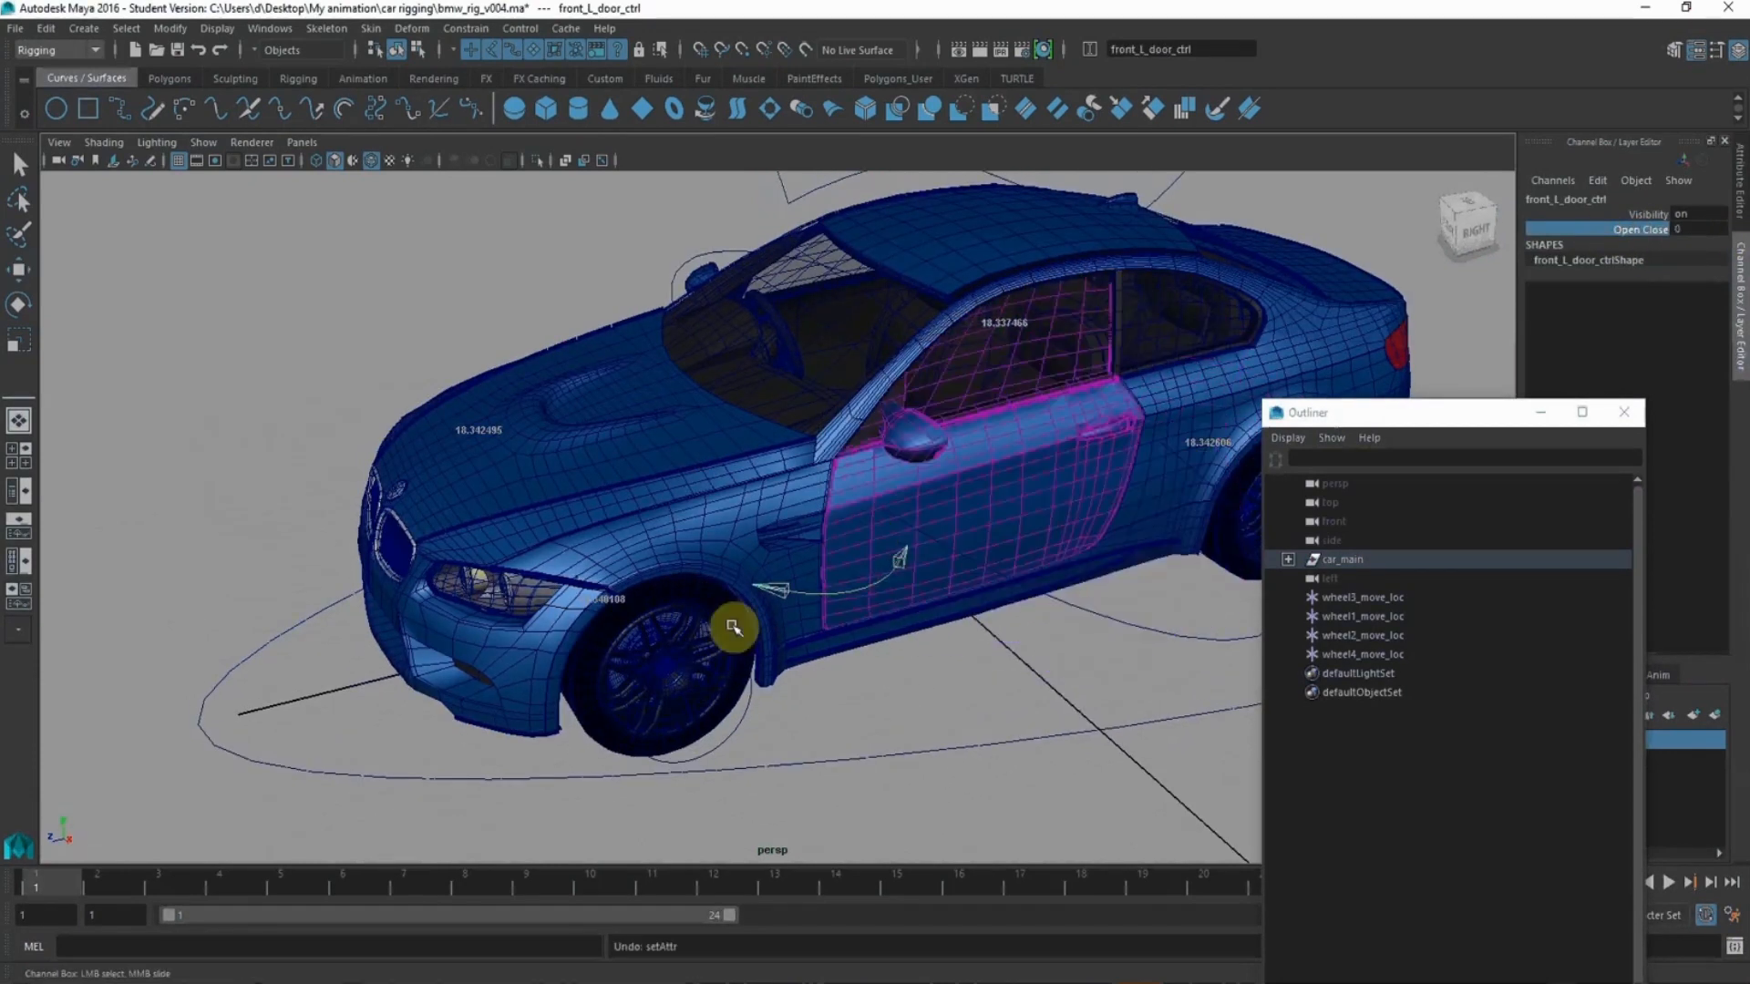
- Select the front wheel control front_R_tyre_ctrl and raise its Squash attribute to about 6.1
left_click_drag(730, 616, 1097, 395, "alt")
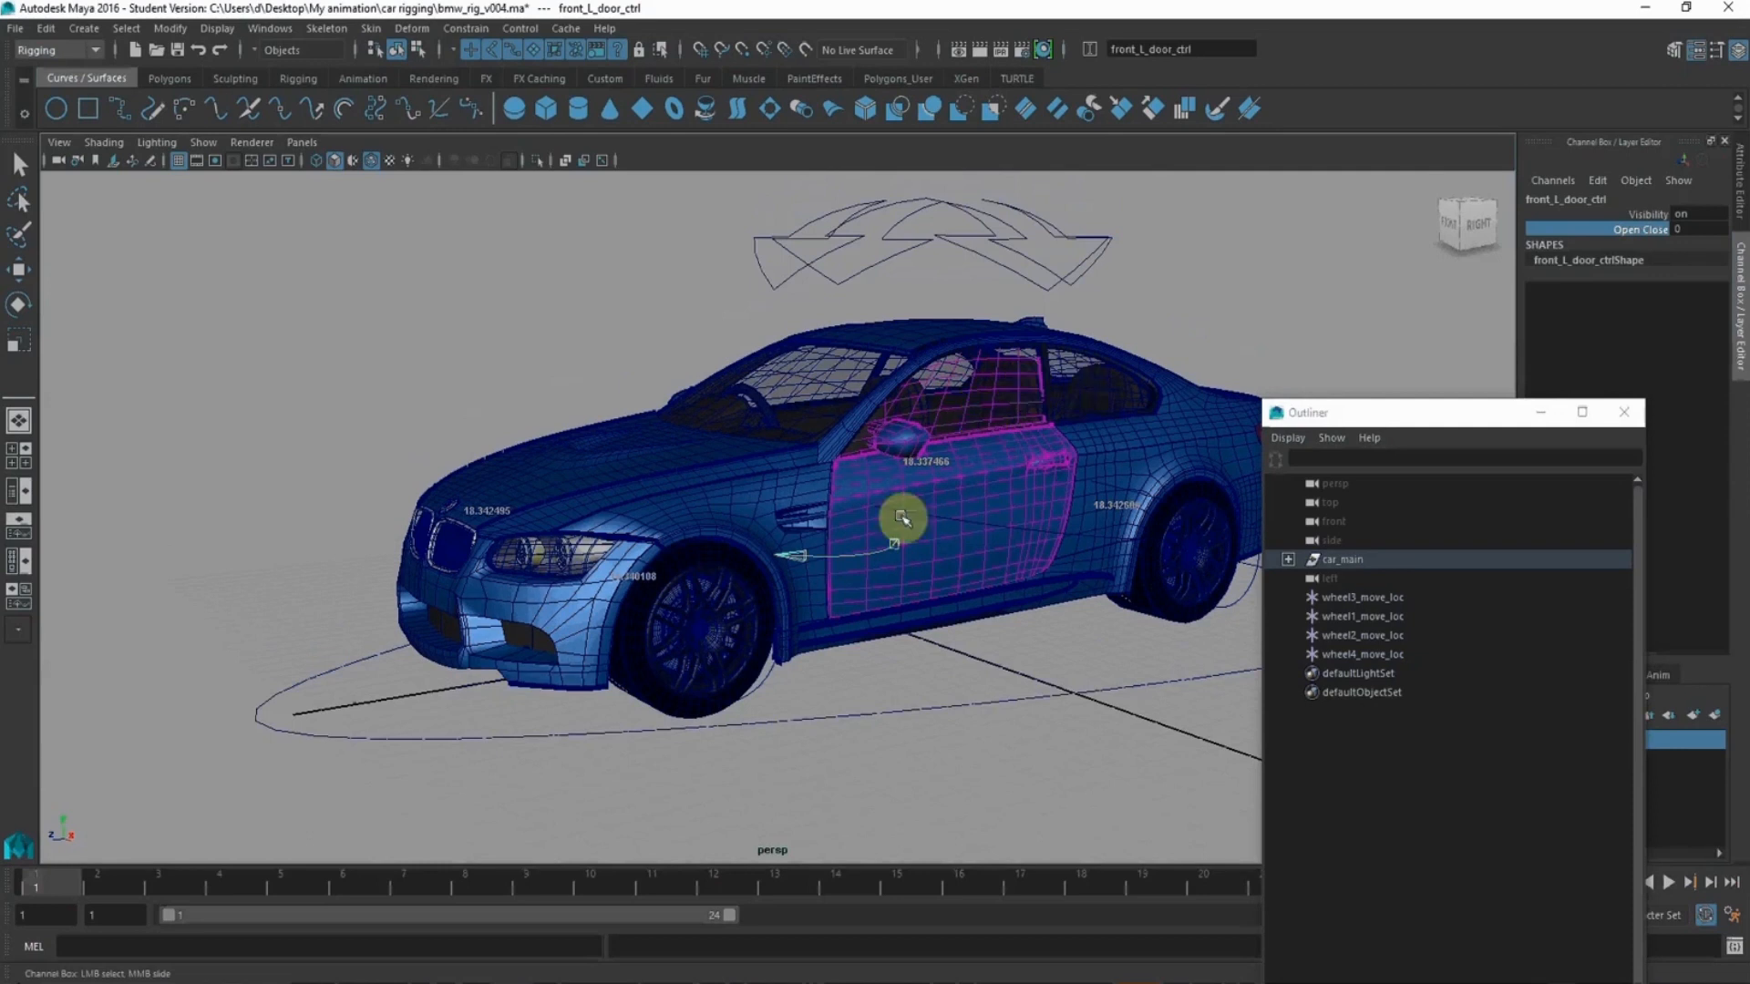
left_click_drag(898, 511, 810, 457, "alt")
right_click_drag(810, 458, 831, 665, "alt")
left_click(831, 665)
key("w")
left_click_drag(836, 659, 973, 488, "alt")
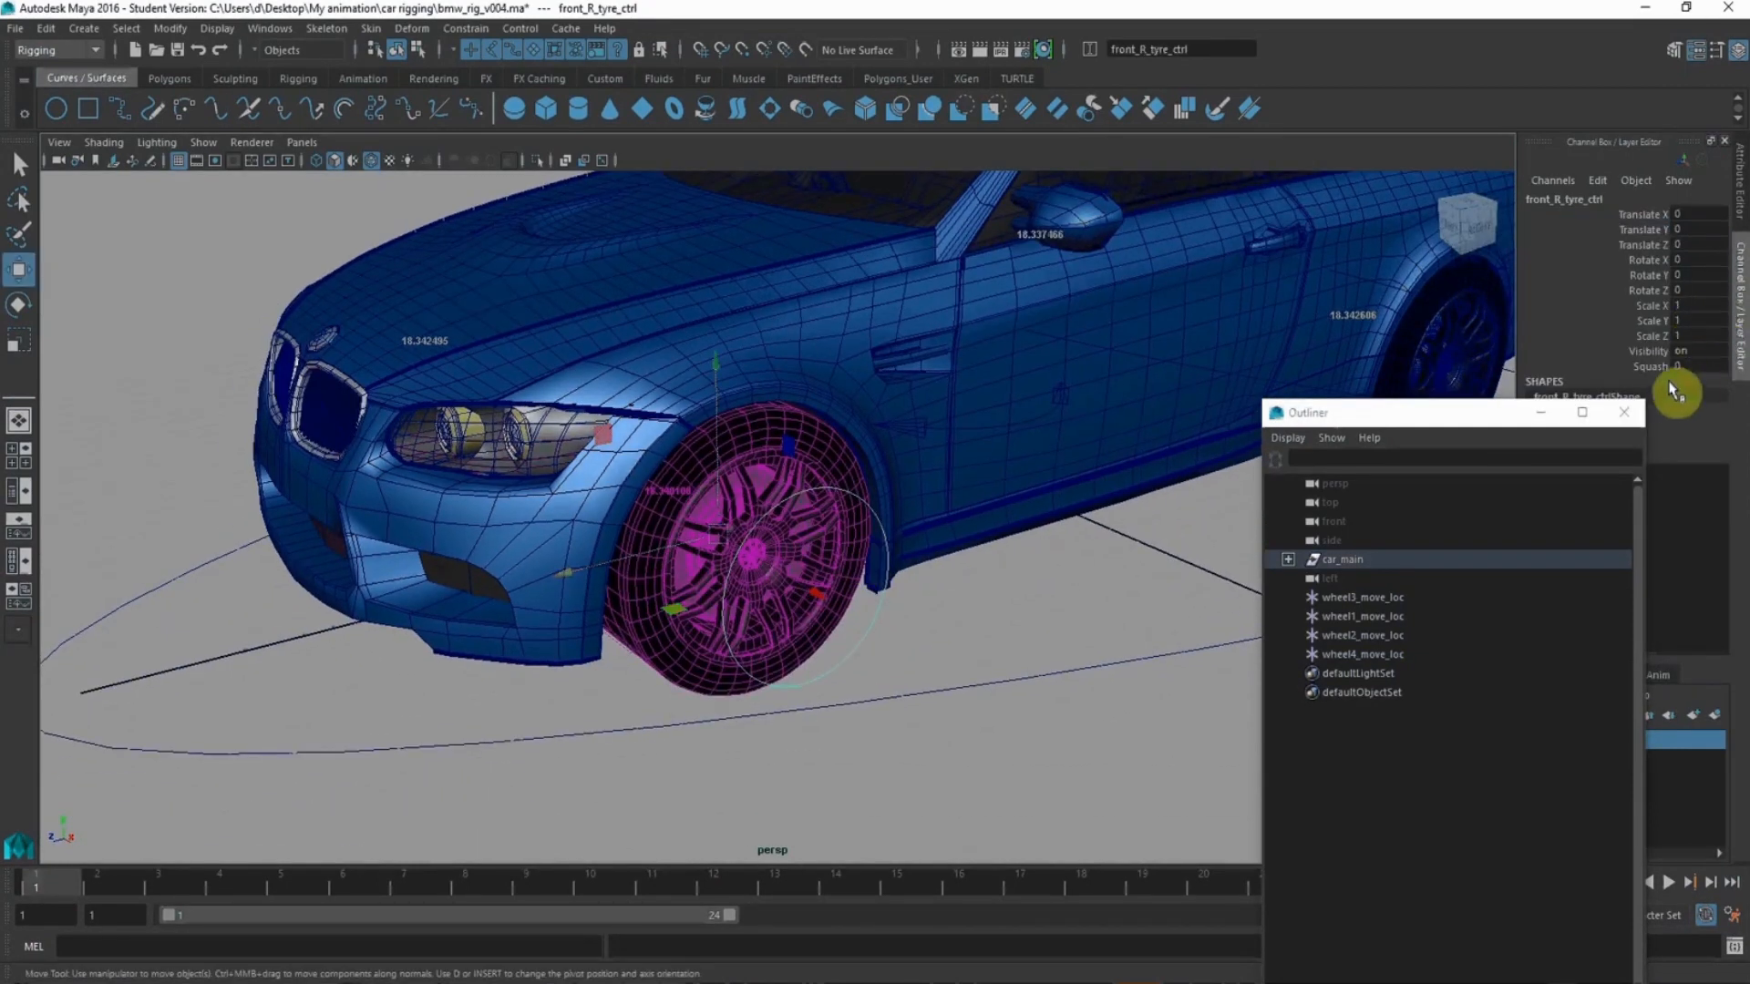
left_click(1656, 367)
mouse_move(1090, 479)
middle_mouse_down()
mouse_move(1191, 488)
mouse_move(1028, 507)
mouse_move(1086, 503)
middle_mouse_up()
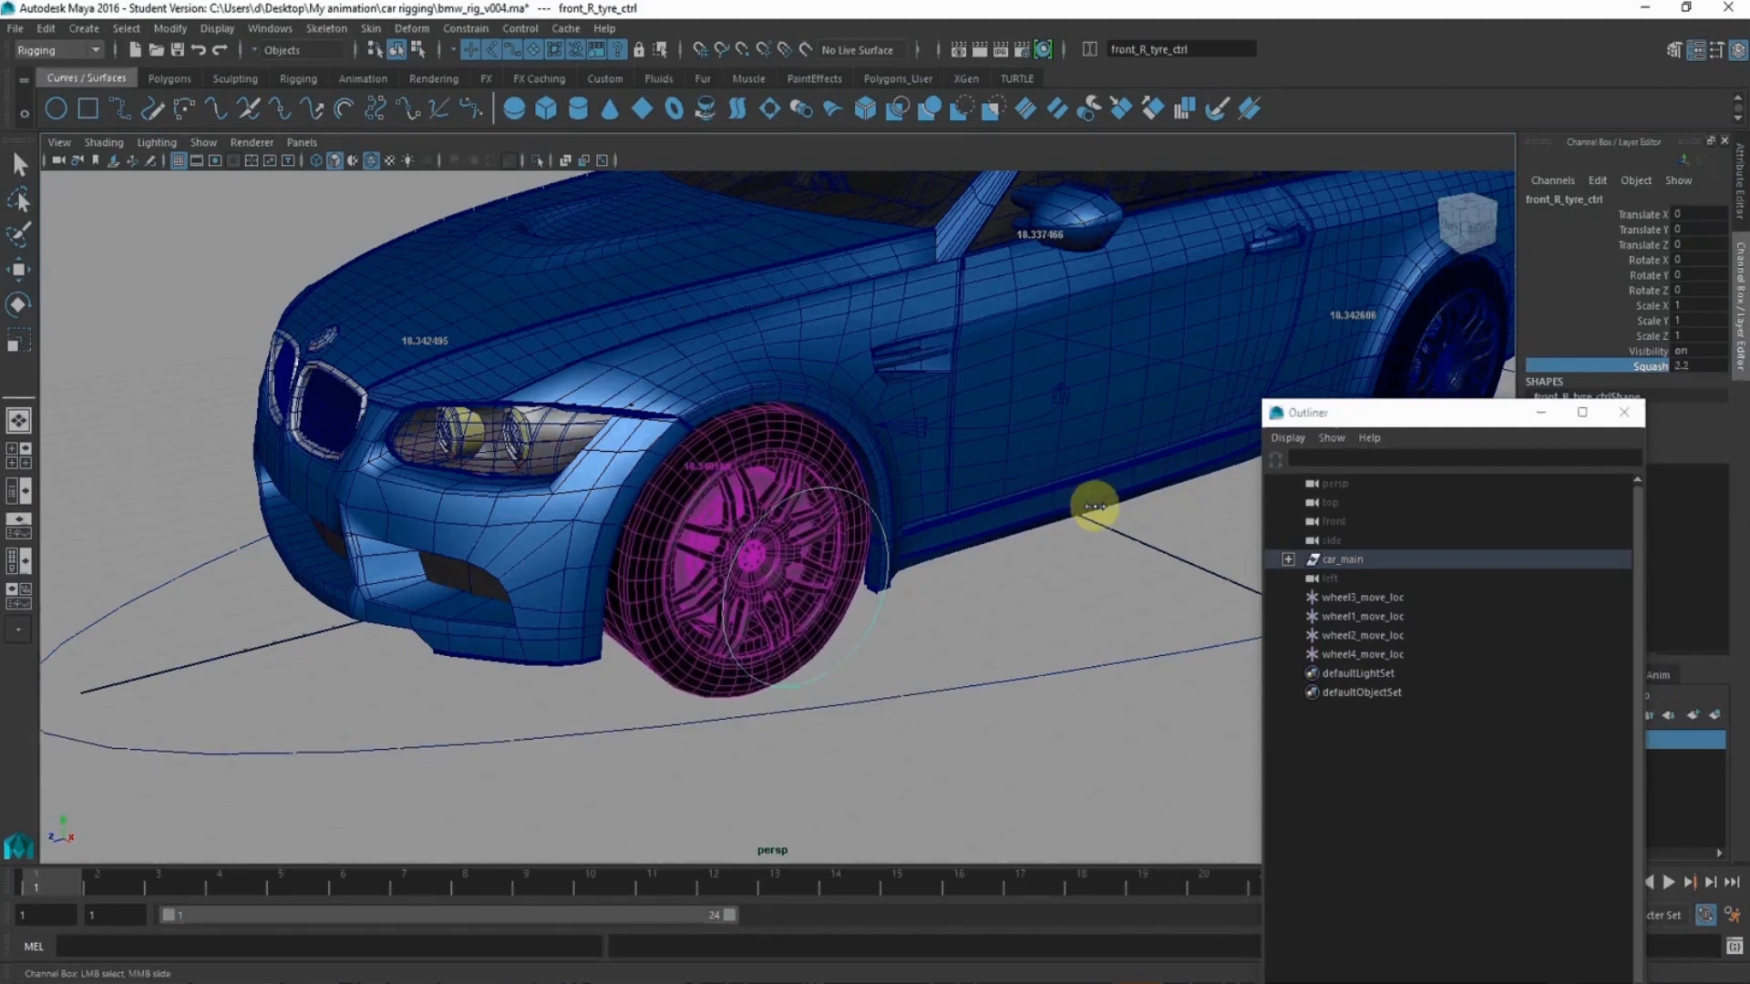
left_click_drag(601, 520, 571, 484, "alt")
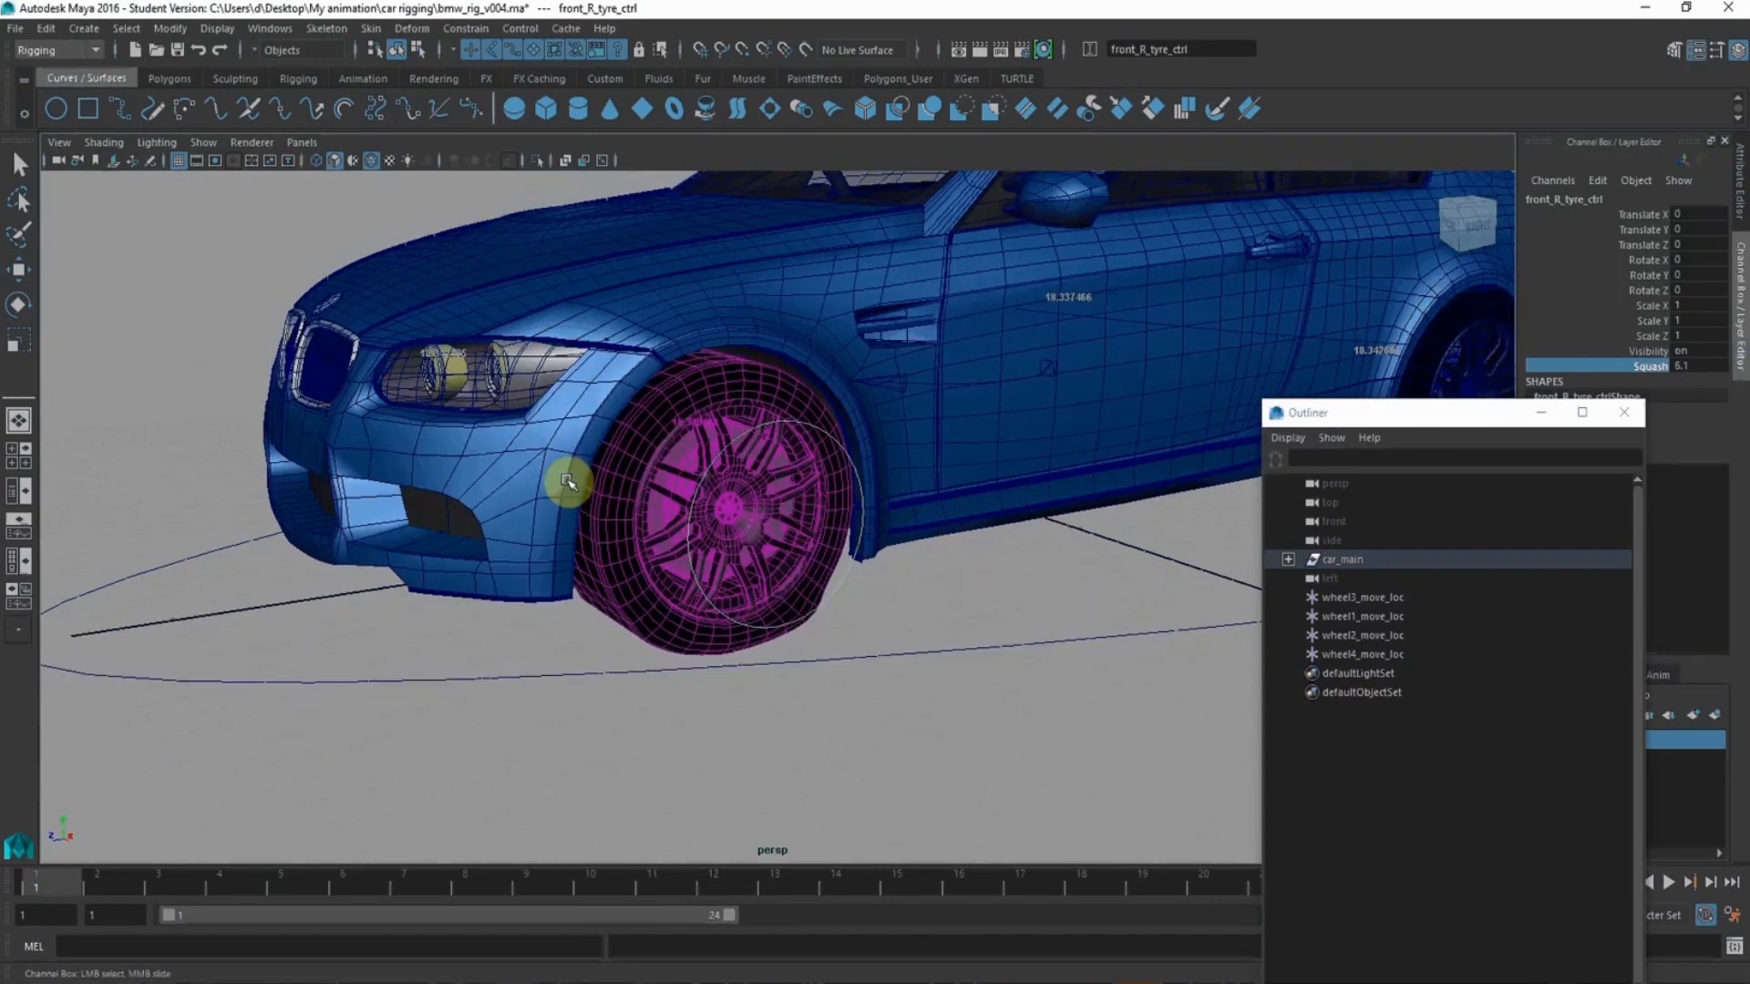
right_click_drag(570, 484, 831, 603, "alt")
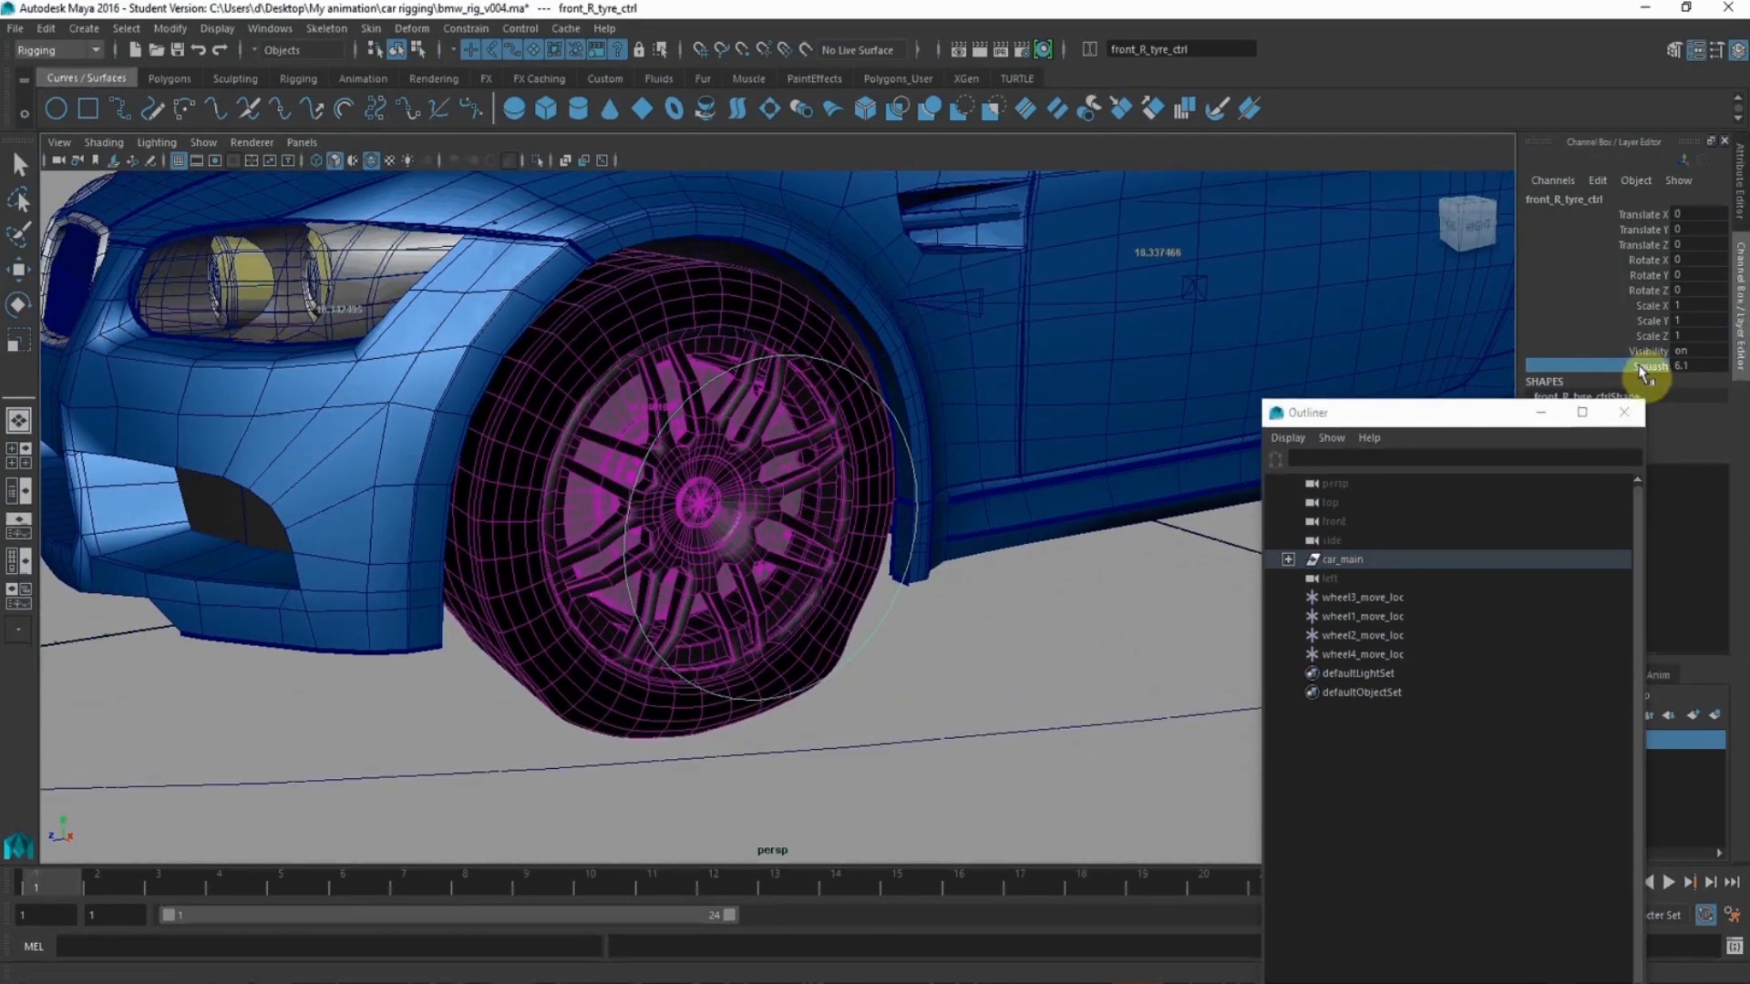
- Lower the Squash attribute of front_R_tyre_ctrl through zero to about -4.2
middle_click_drag(921, 469, 883, 578)
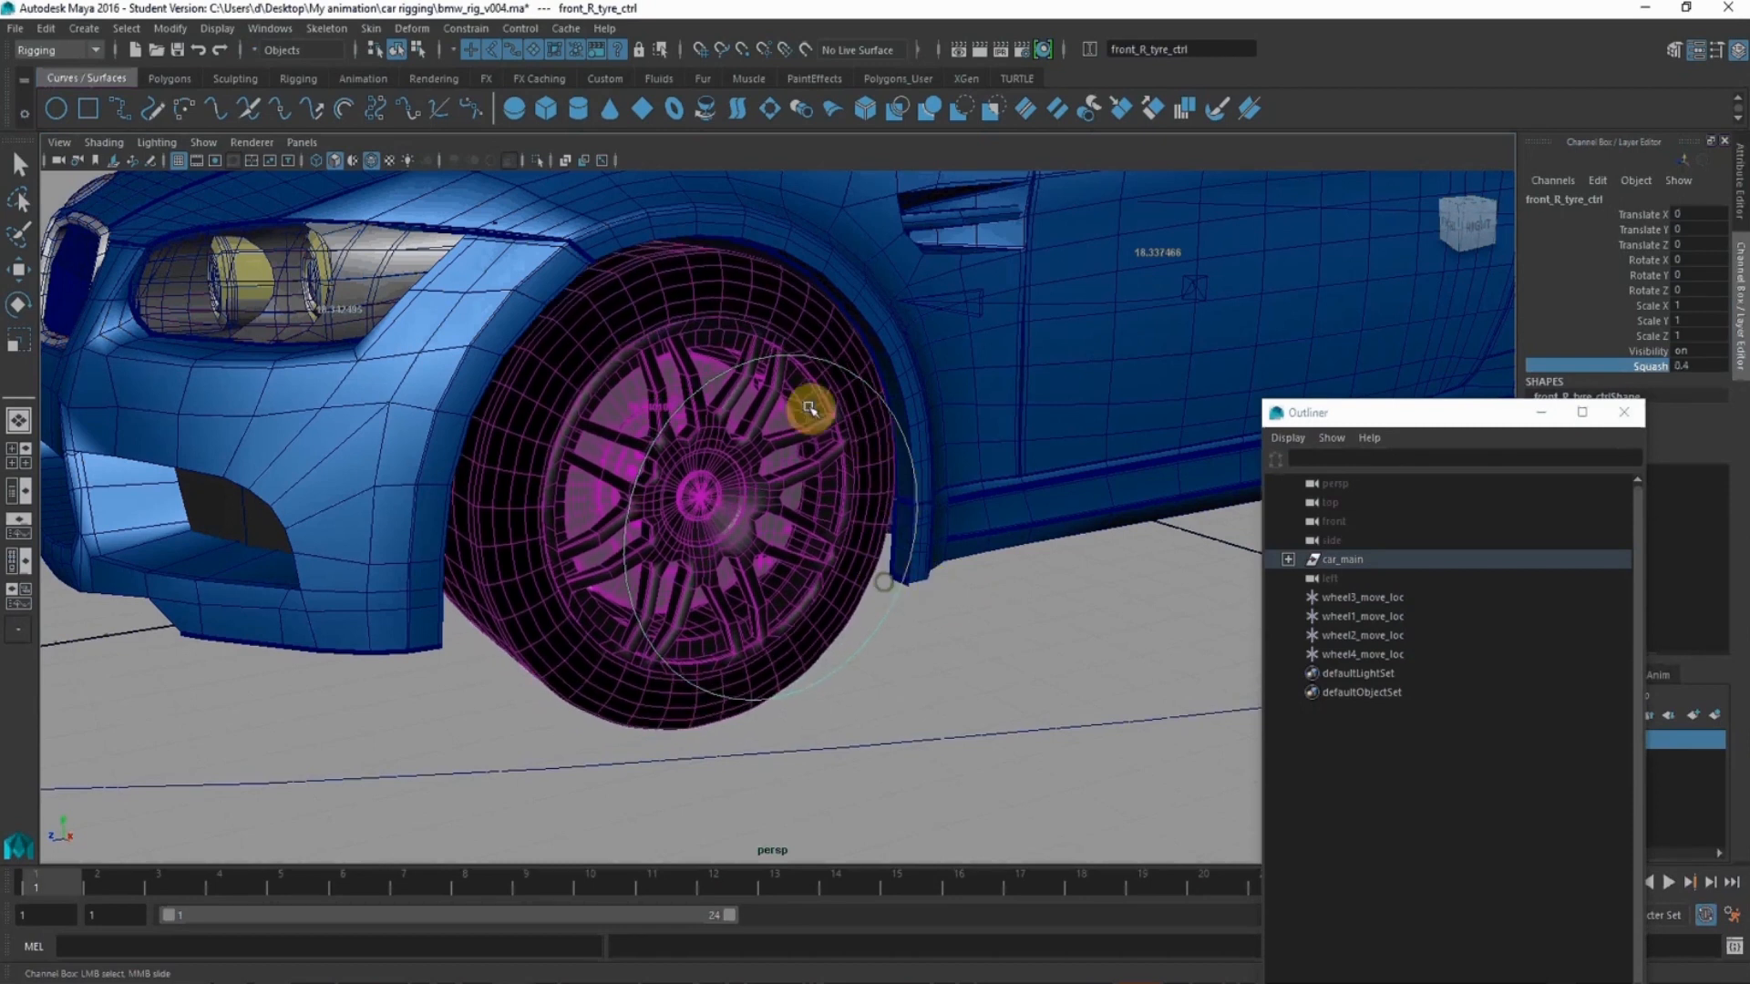
middle_click_drag(820, 512, 769, 477)
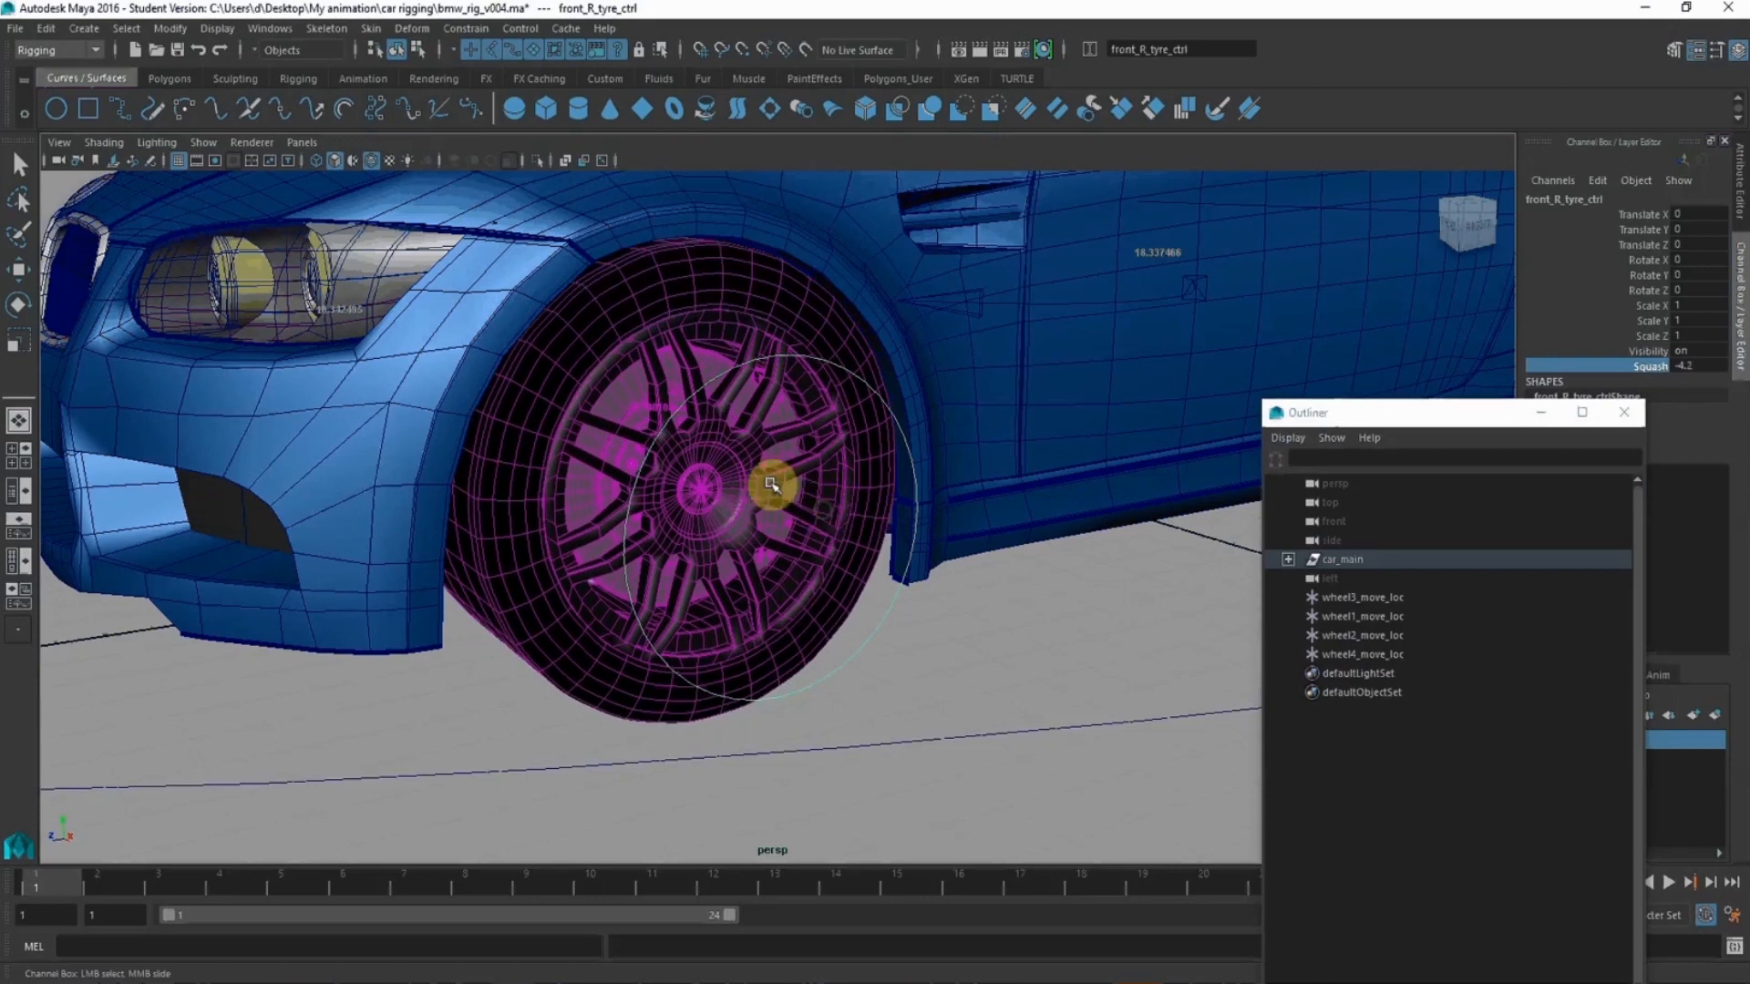
left_click_drag(820, 664, 852, 645, "alt")
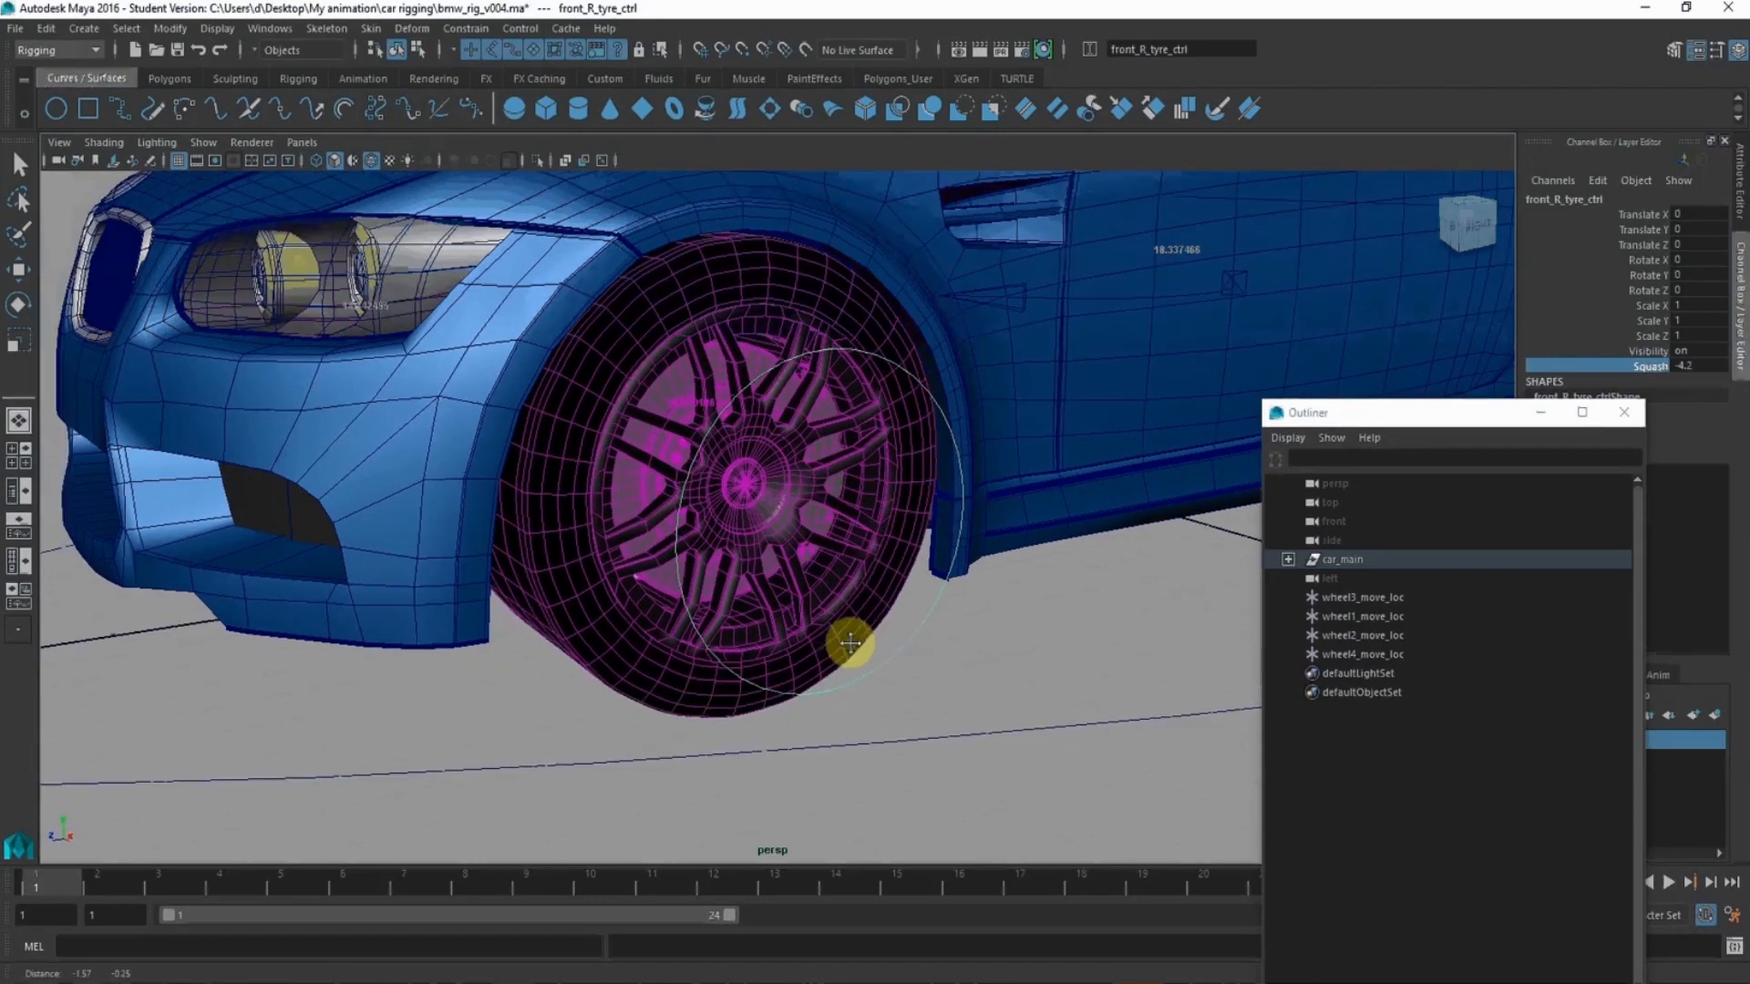
right_click_drag(852, 645, 225, 253, "alt")
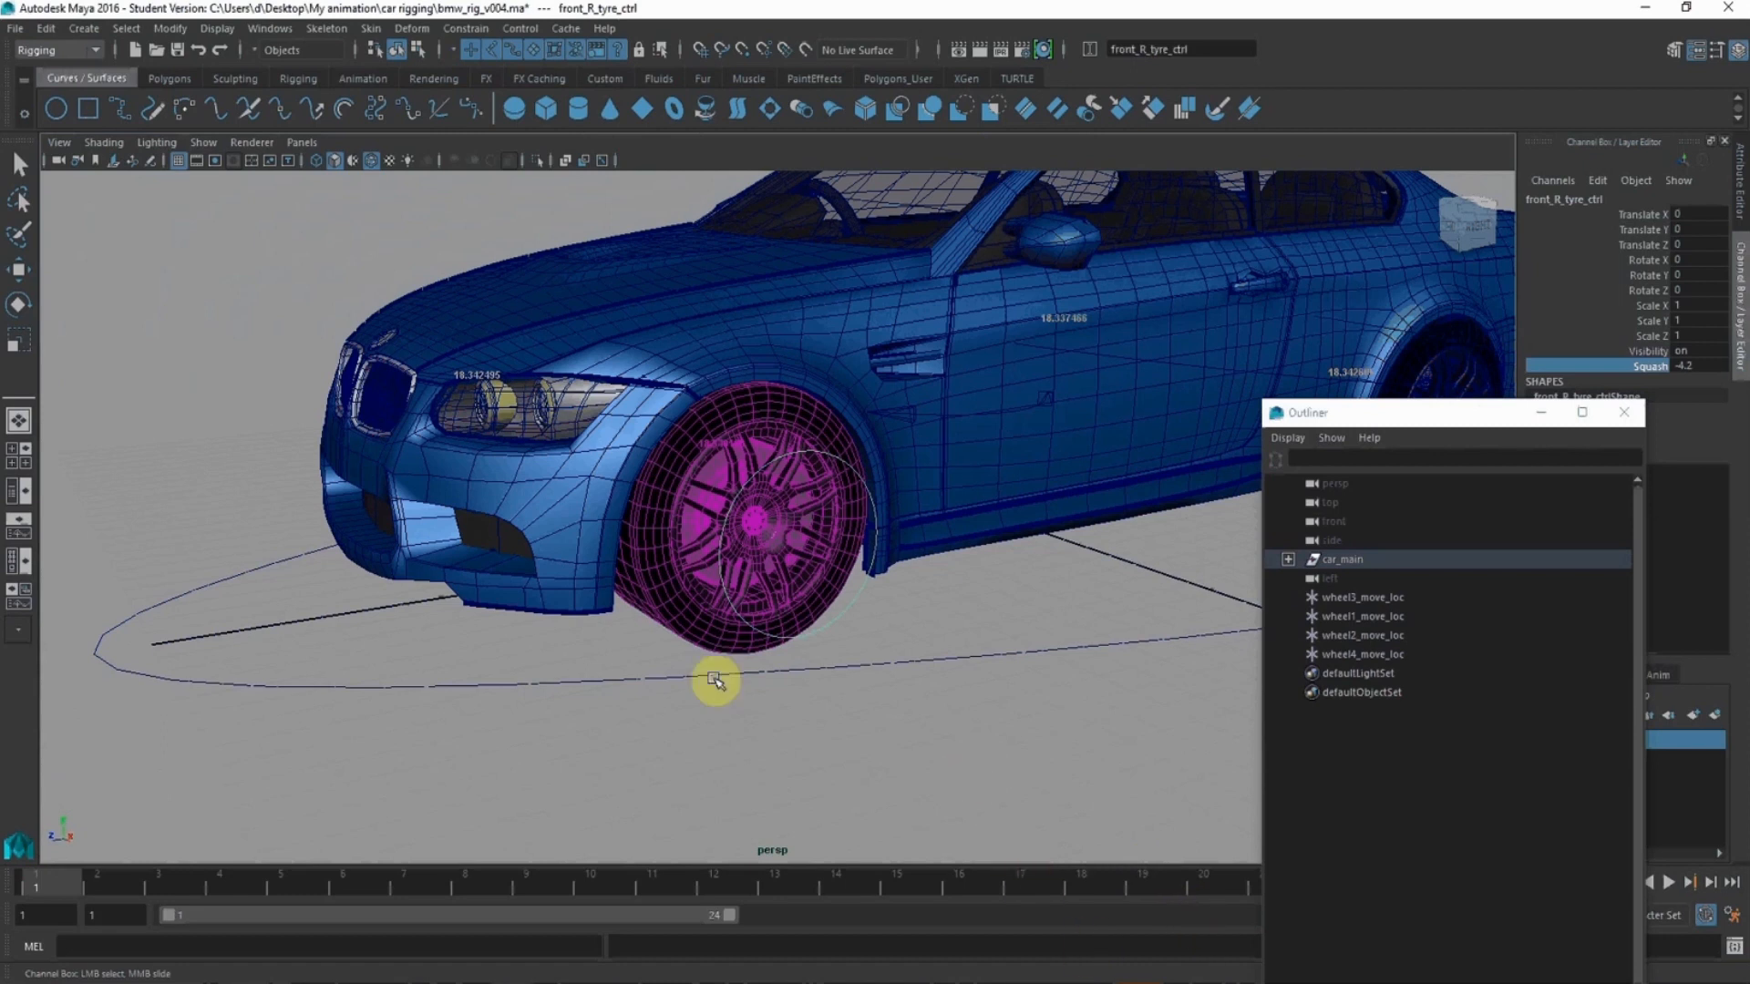
- Open the scene file bmw_model.ma from the car rigging folder
left_click(13, 36)
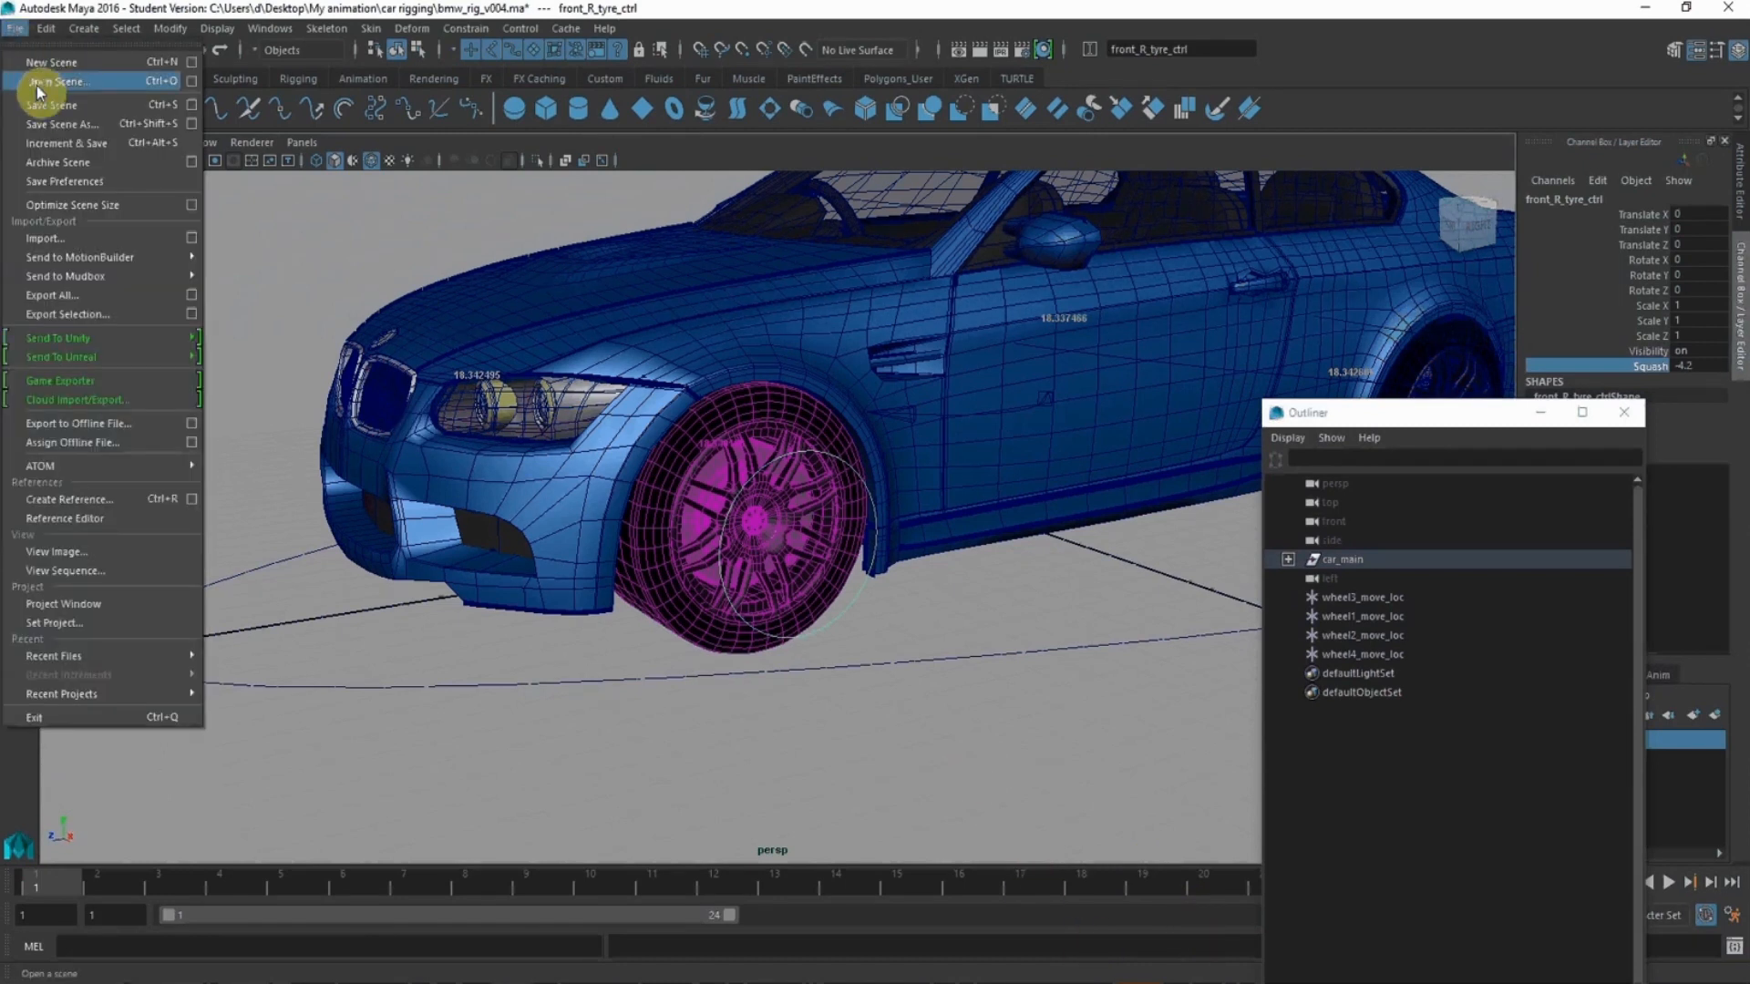
left_click(45, 84)
left_click(392, 265)
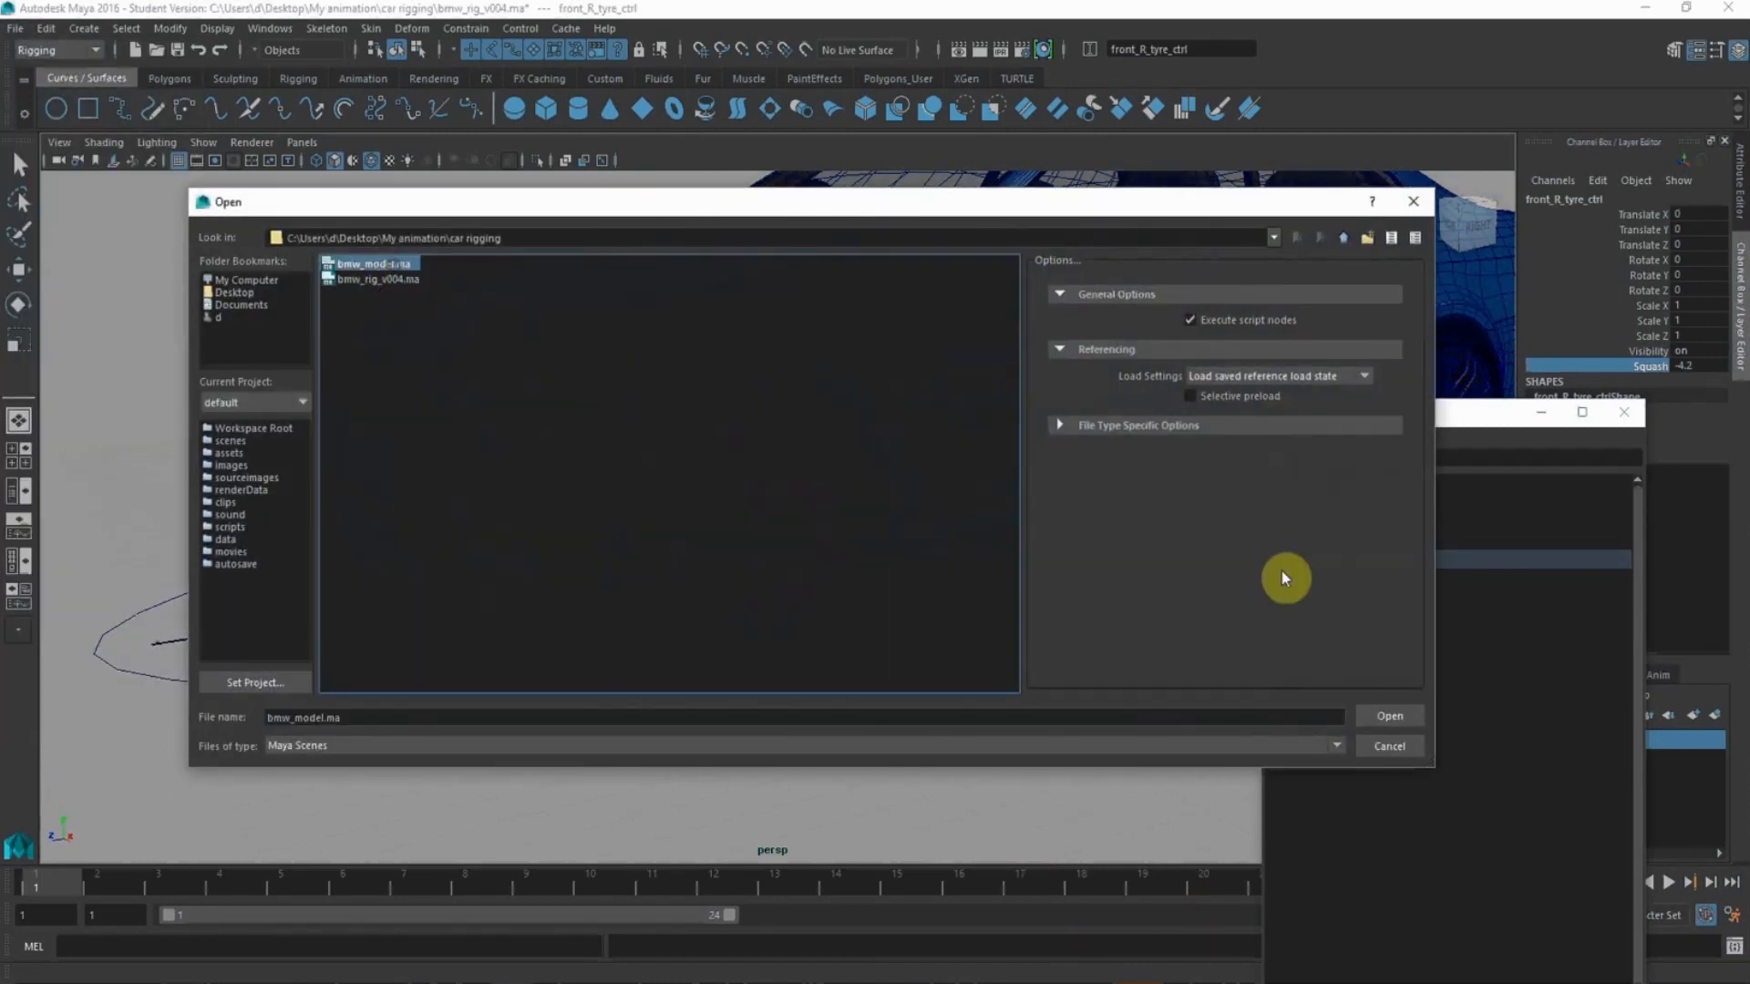
left_click(1383, 722)
left_click(866, 506)
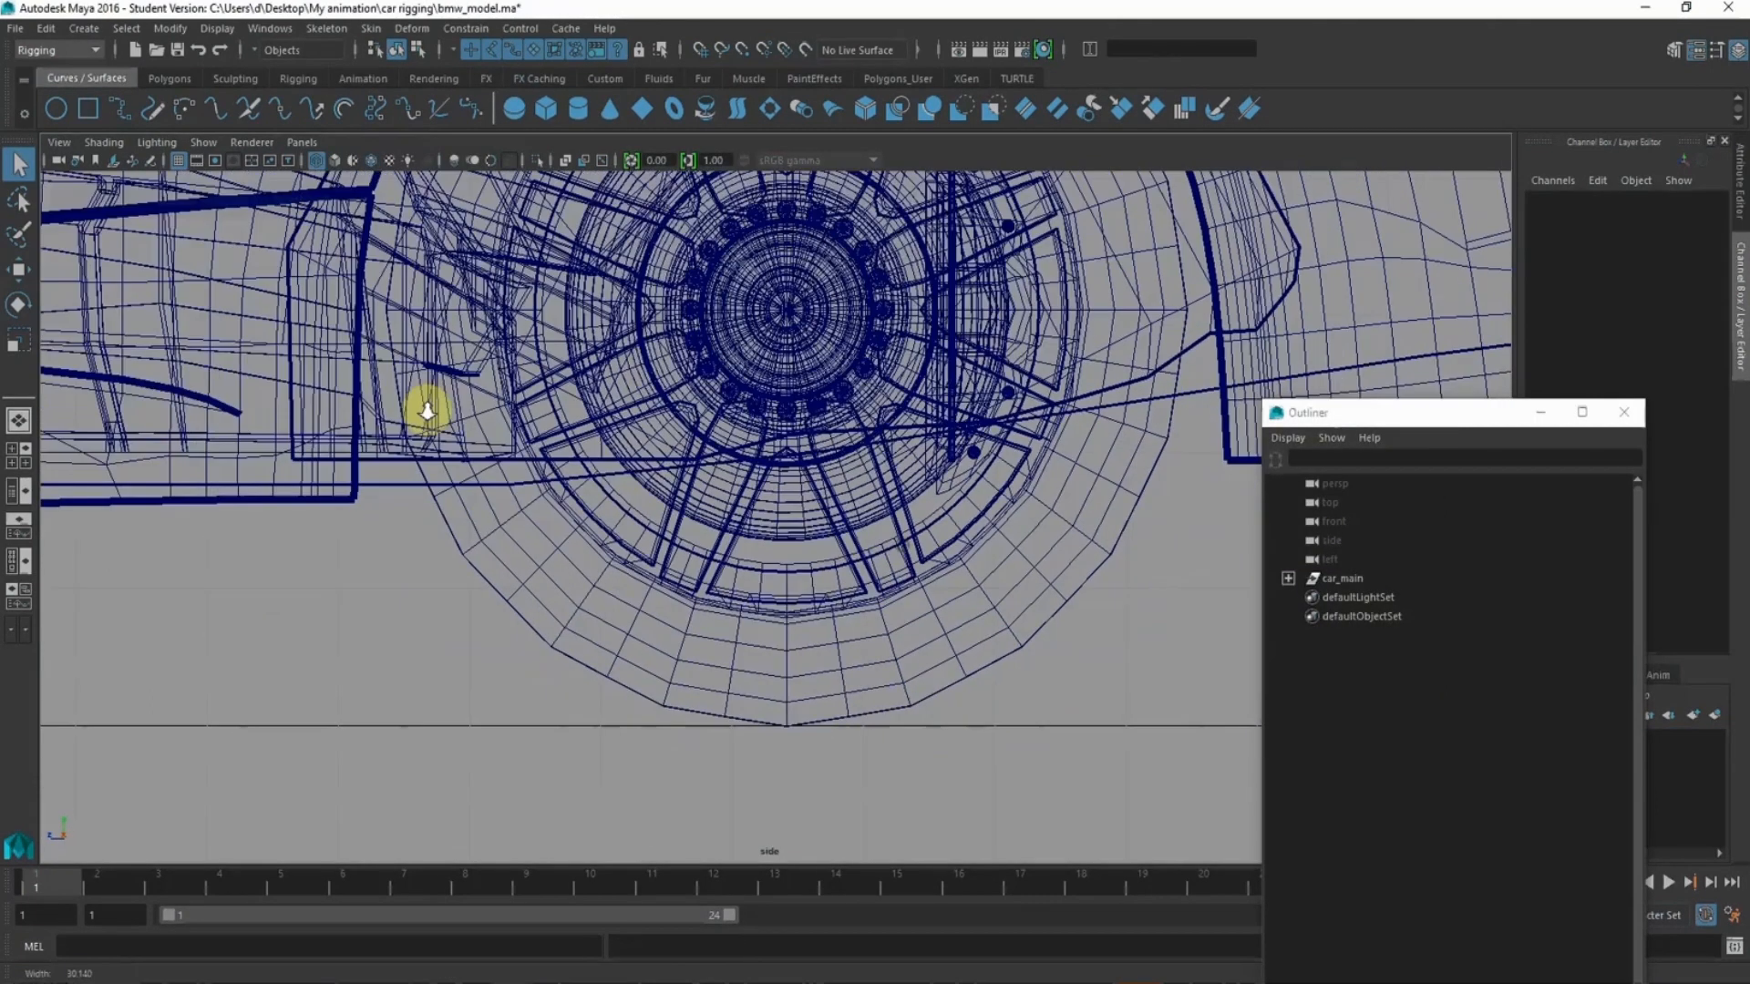
- Switch from the side view to the perspective view and display the car model shaded
key("space")
left_click_drag(427, 411, 785, 409, "alt")
left_click(711, 531)
mouse_move(711, 532)
left_mouse_down("alt")
mouse_move(764, 509)
mouse_move(817, 555)
mouse_move(918, 574)
left_mouse_up("alt")
key("5")
left_click(943, 685)
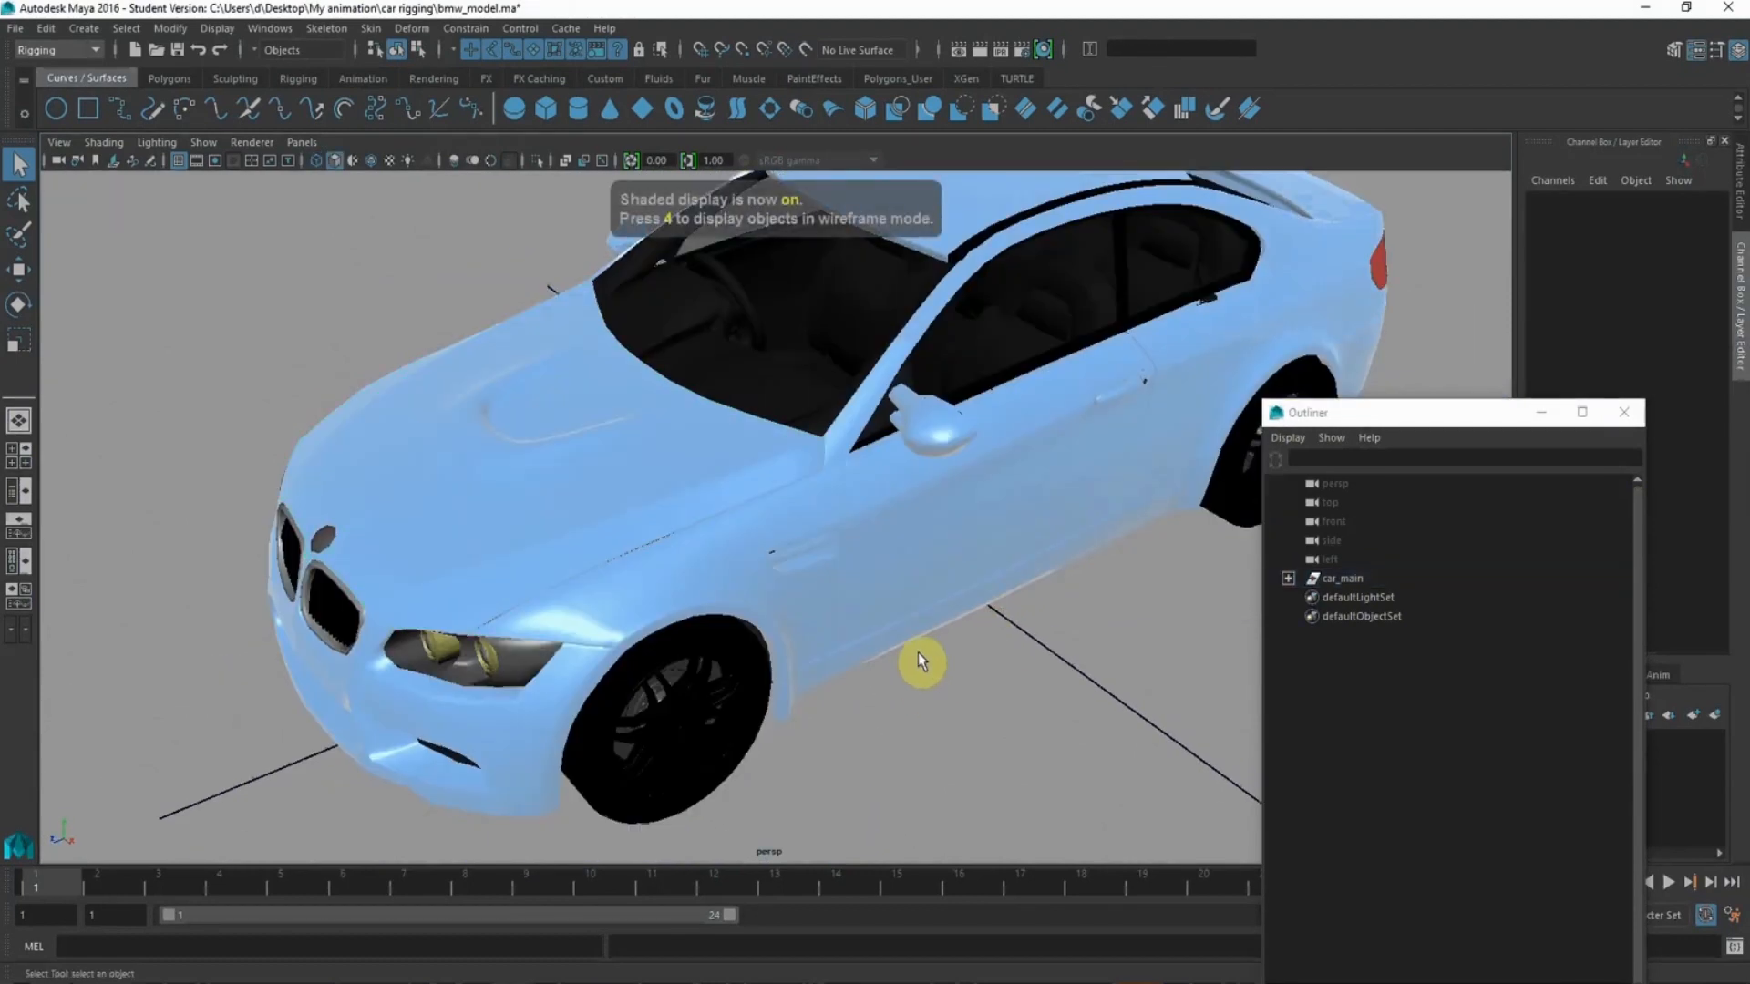
middle_click_drag(811, 630, 777, 504, "alt")
left_click_drag(831, 606, 796, 562, "alt")
middle_click_drag(767, 525, 777, 564, "alt")
scroll(777, 564, "up", 3)
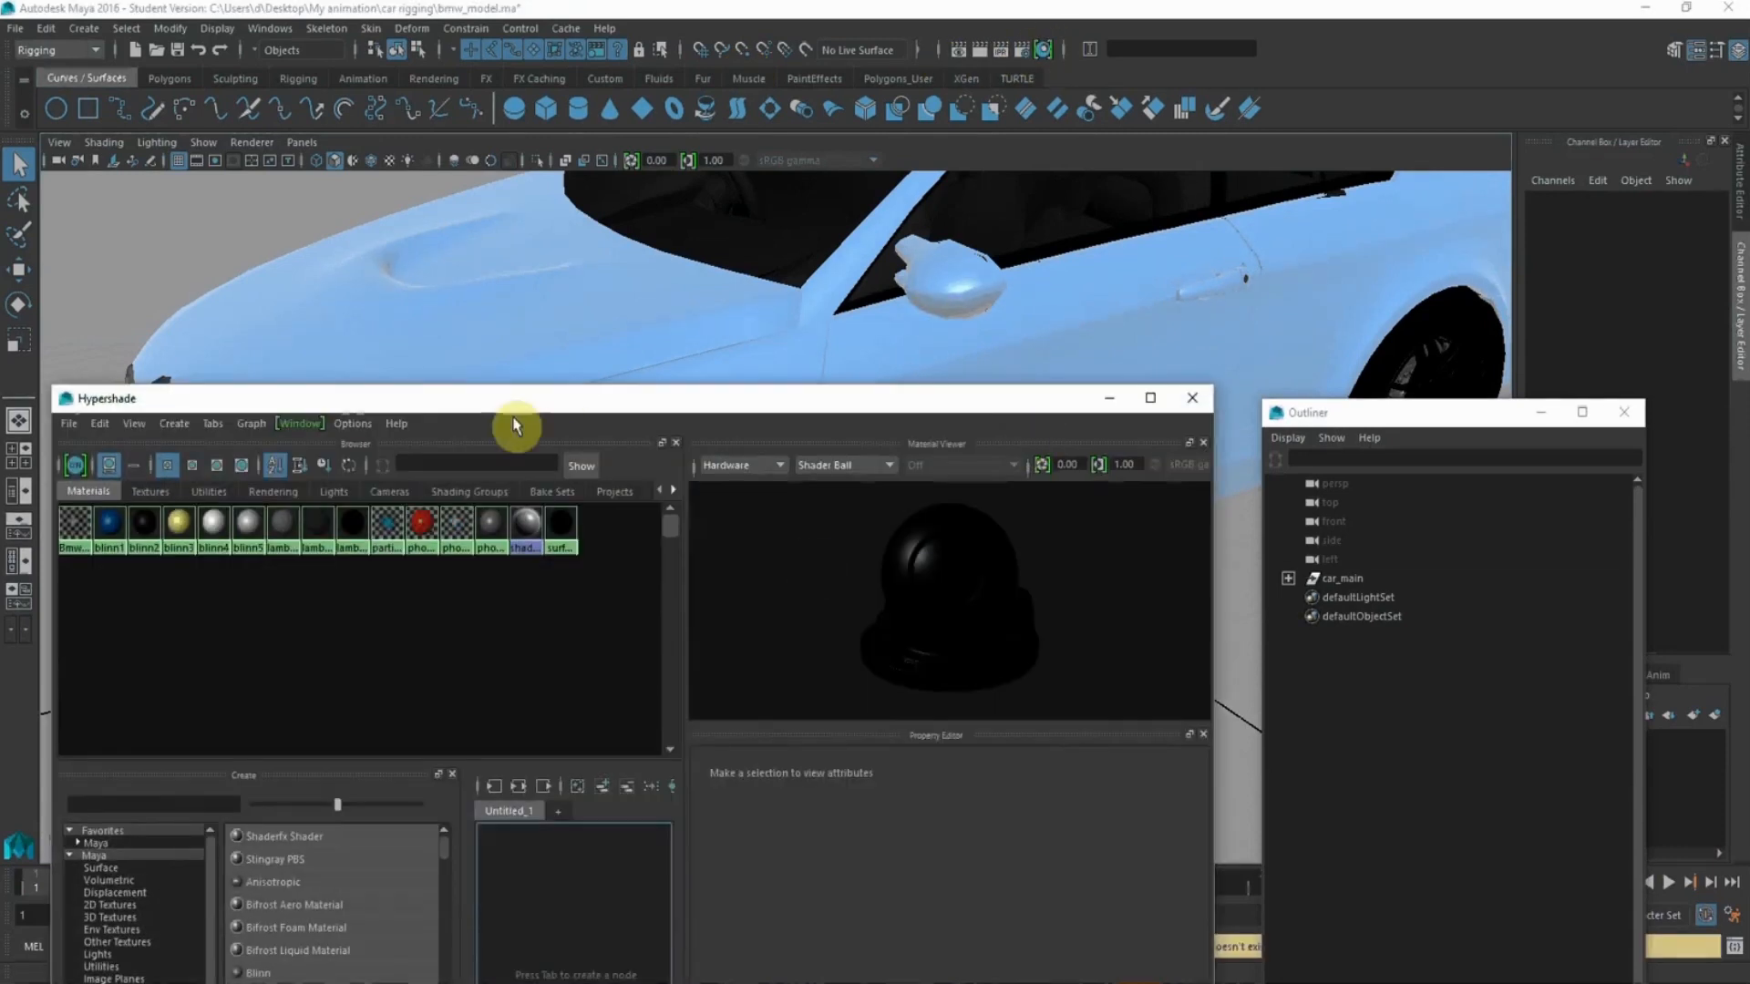
- Assign the lambert2 material to the front wheel's tyre in Hypershade, and minimize Hypershade
left_click(358, 532)
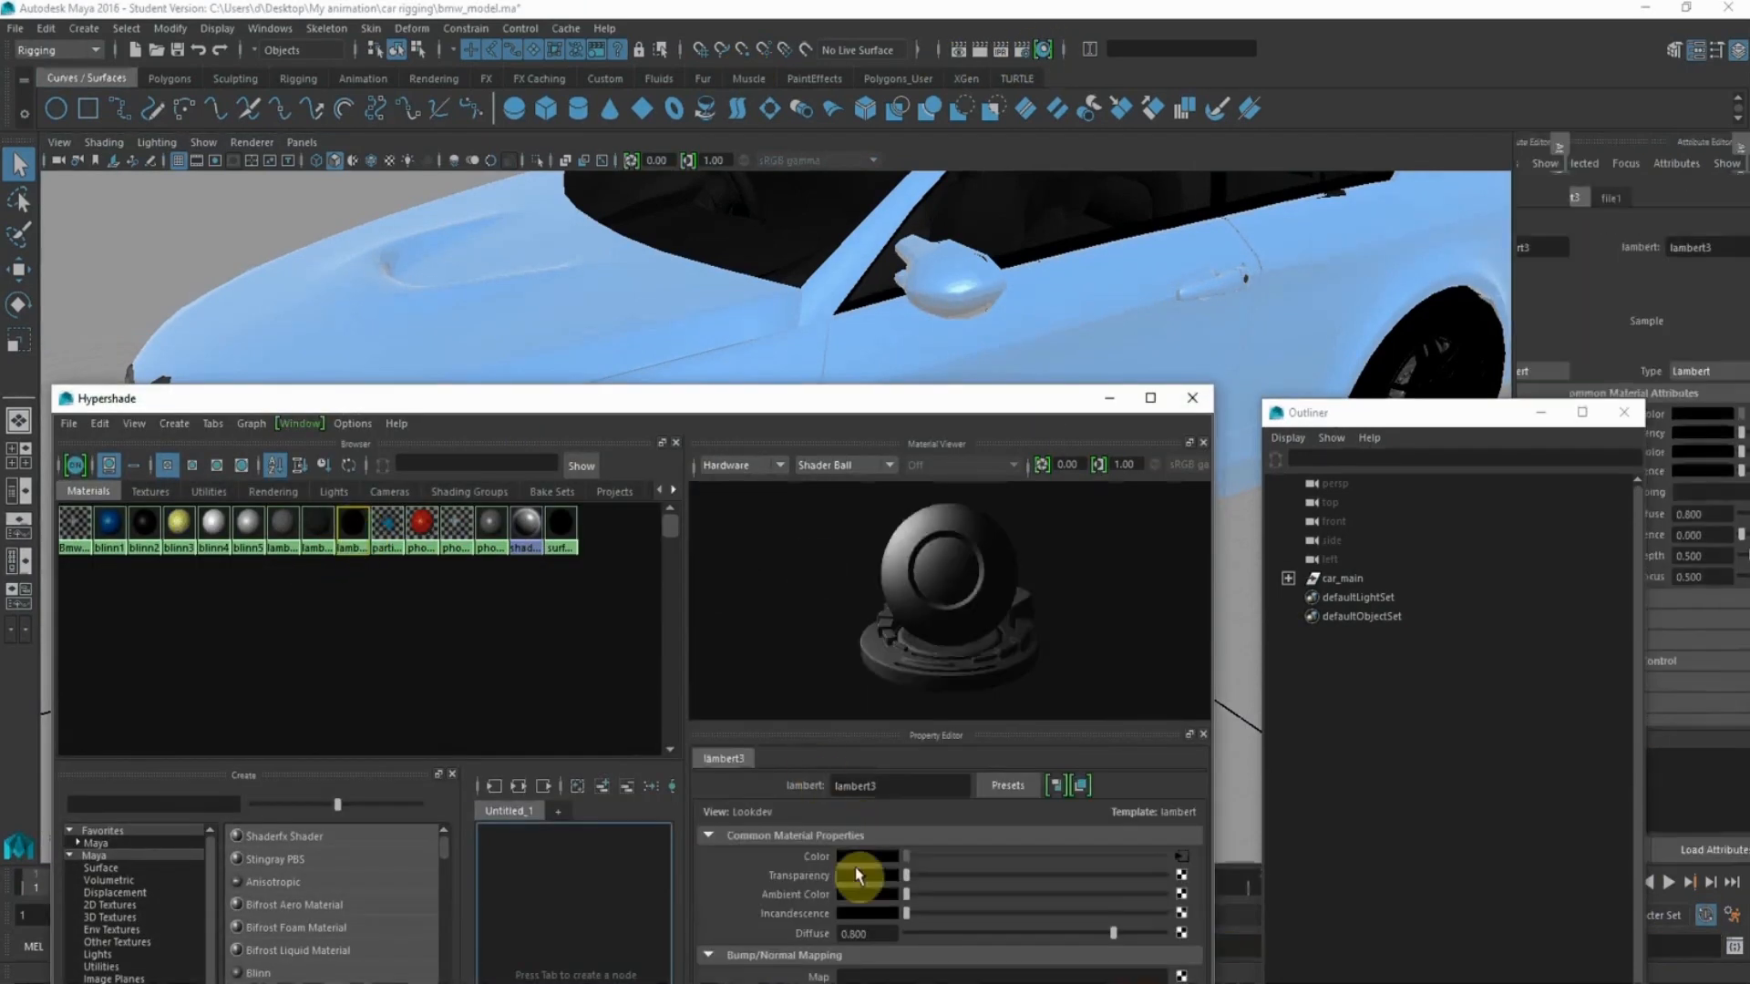
left_click_drag(901, 401, 1367, 304)
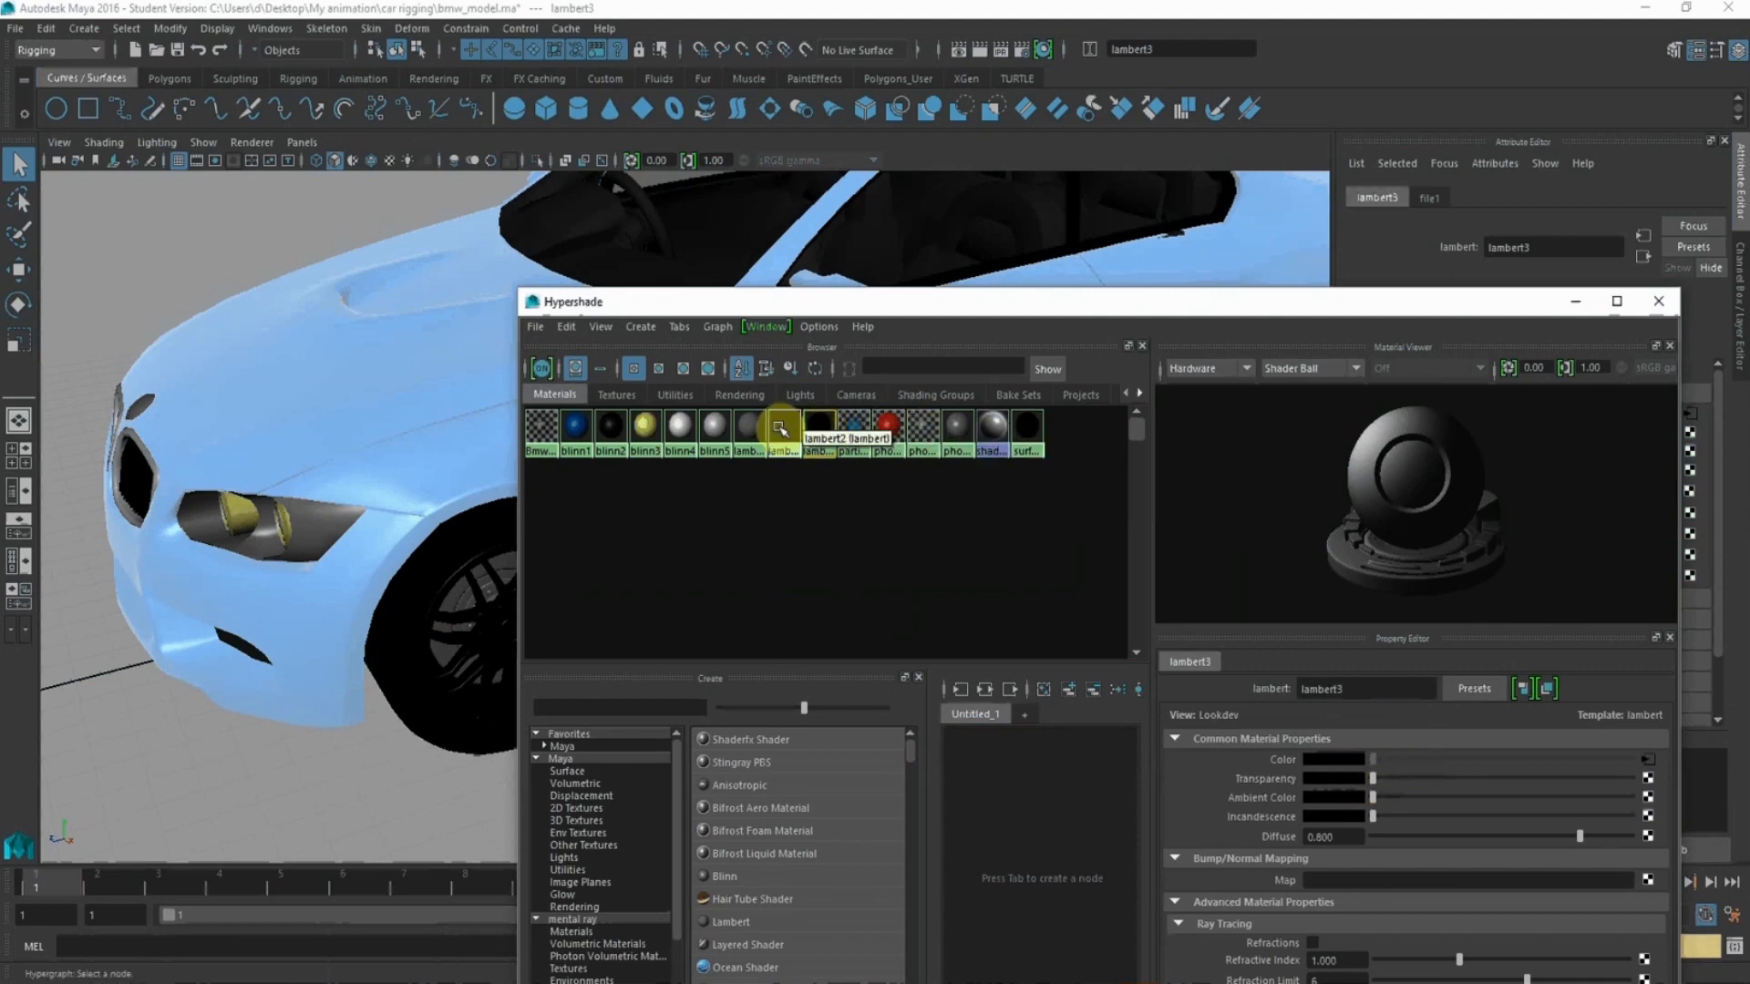
left_click_drag(800, 307, 1060, 259)
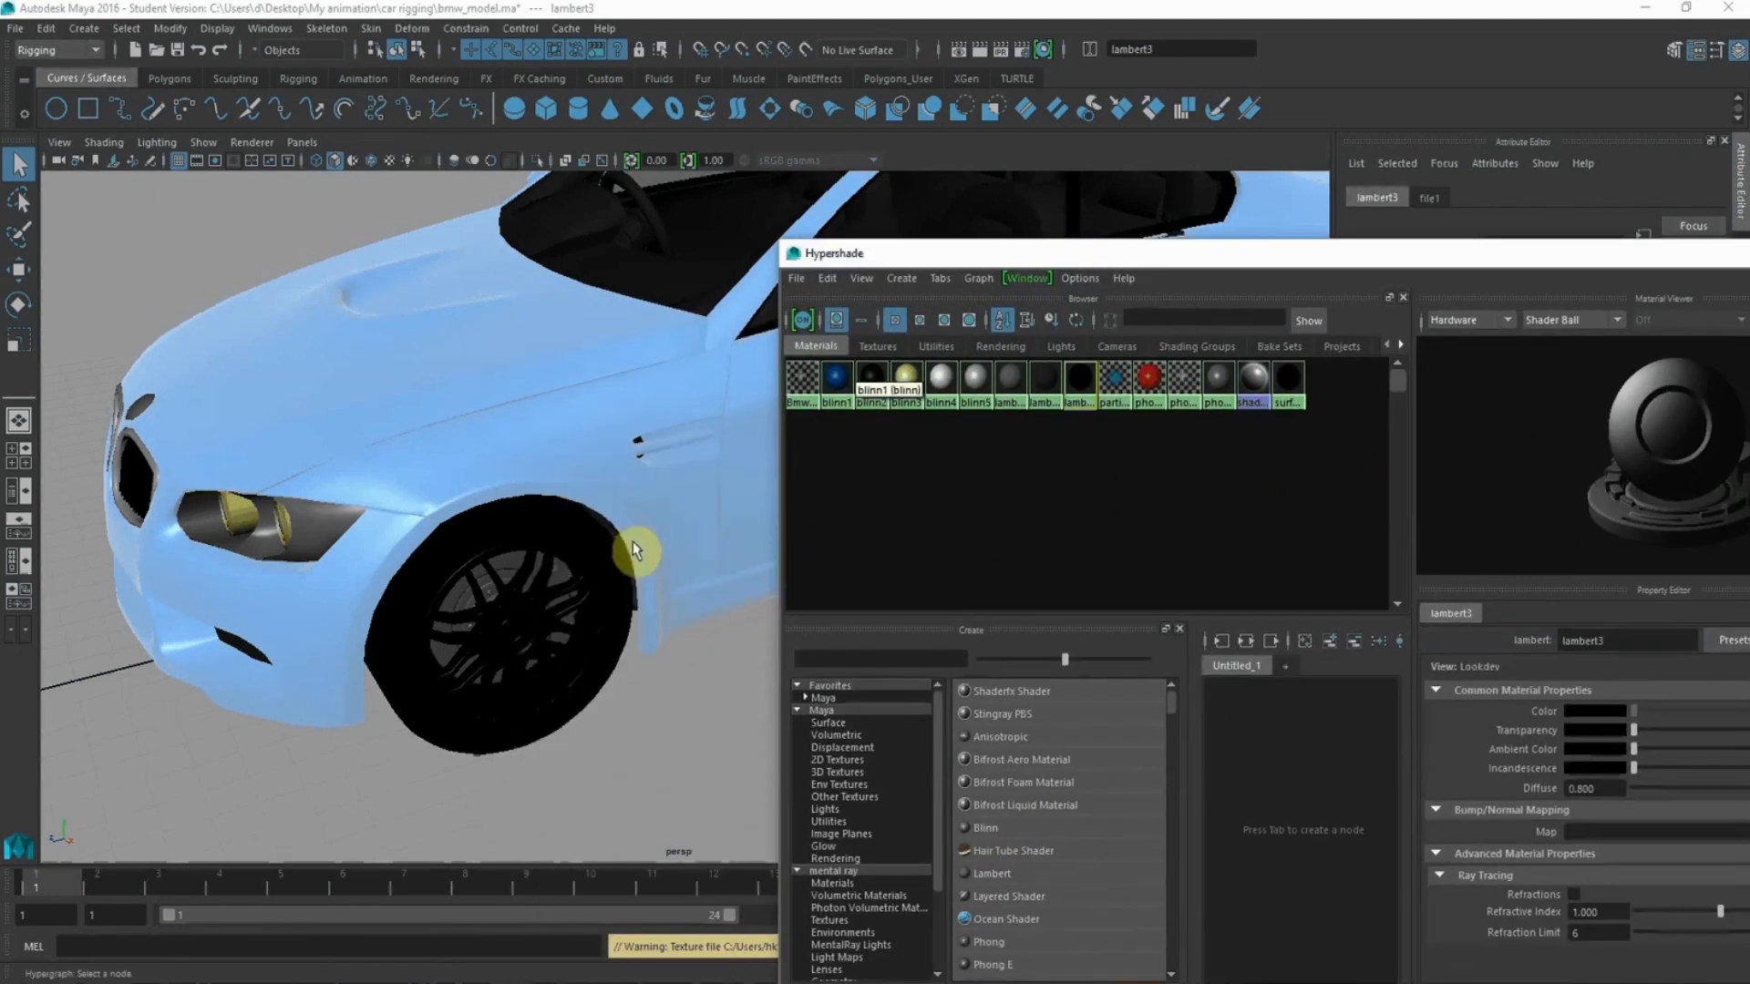
left_click(609, 581)
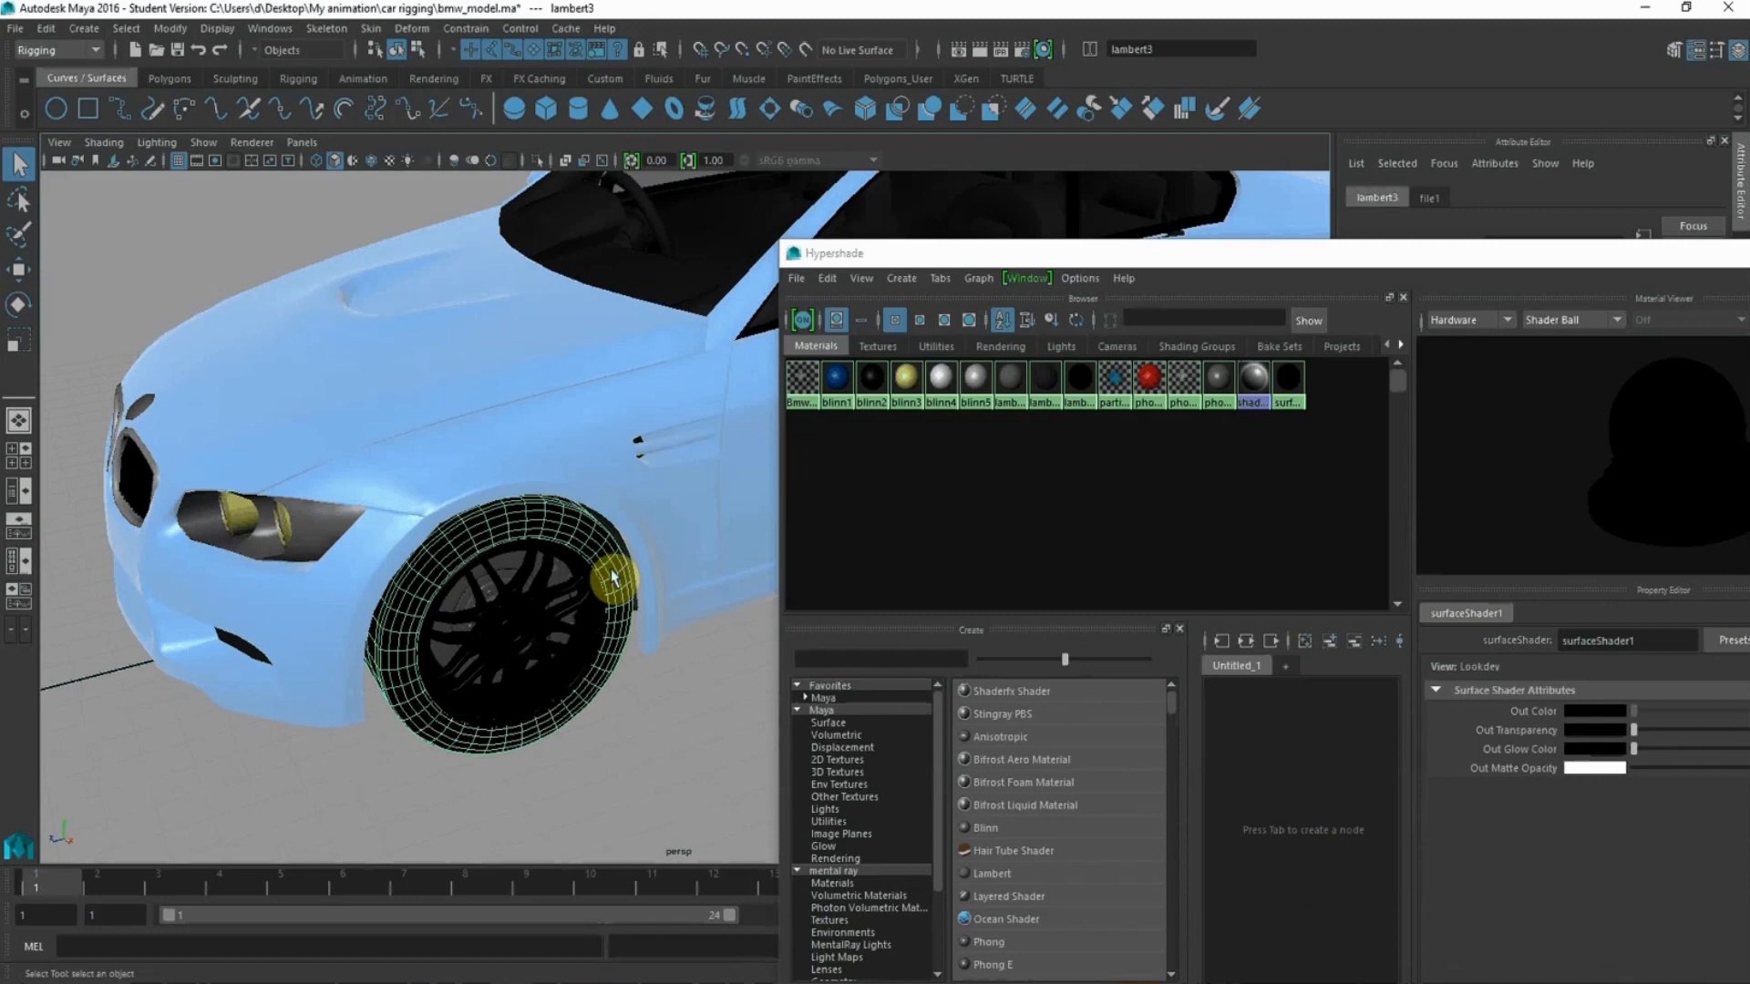
right_click(1048, 375)
left_click(1052, 337)
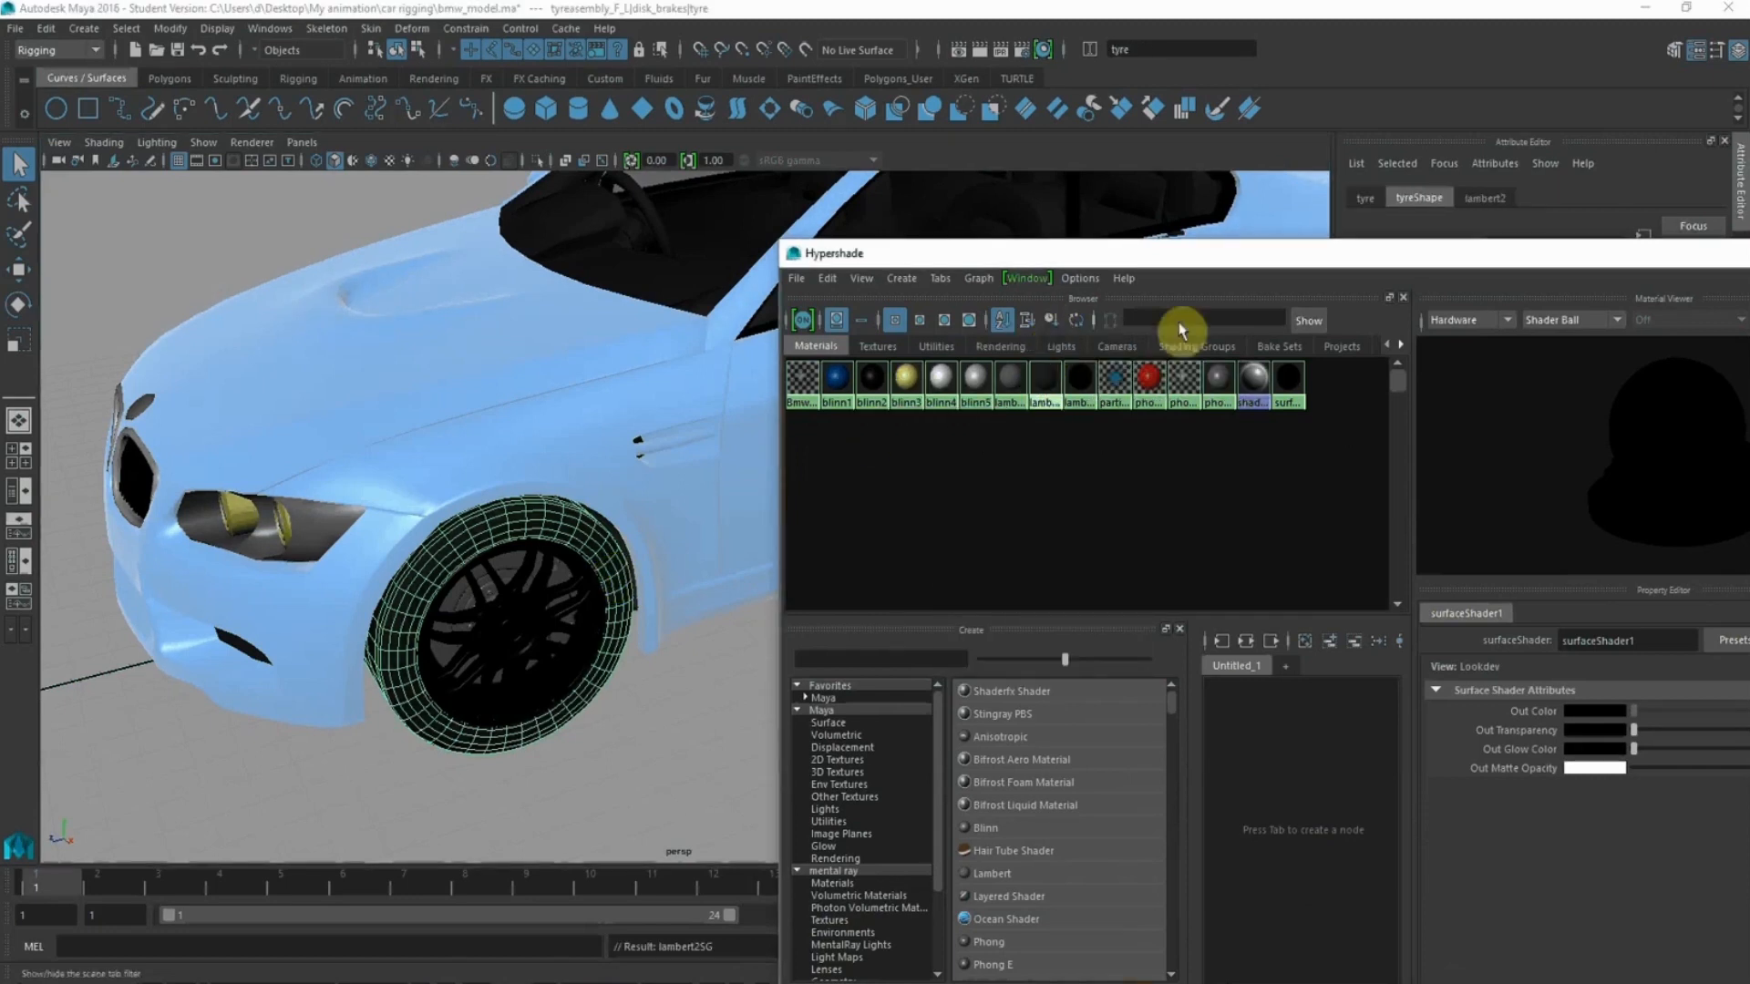
left_click_drag(1294, 257, 1071, 313)
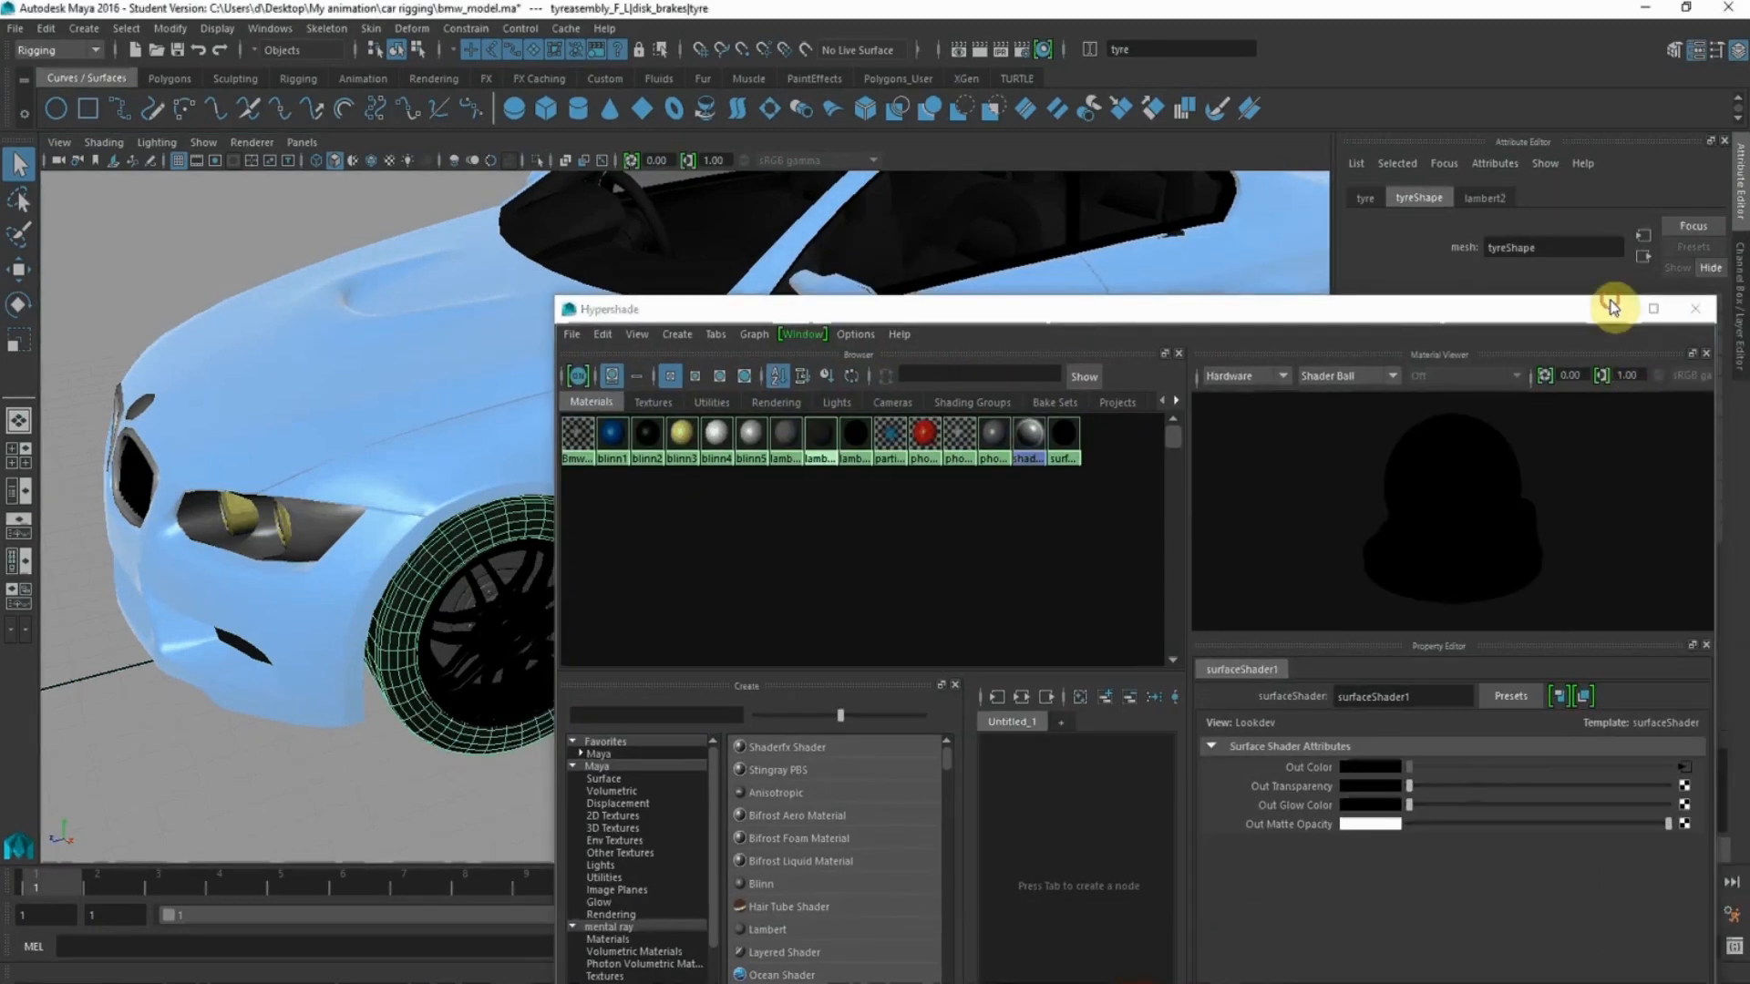
left_click(1611, 308)
- Deselect the tyre and examine its new material and the whole car from several angles
left_click(844, 652)
left_click_drag(843, 653, 674, 428, "alt")
right_click_drag(675, 428, 690, 566, "alt")
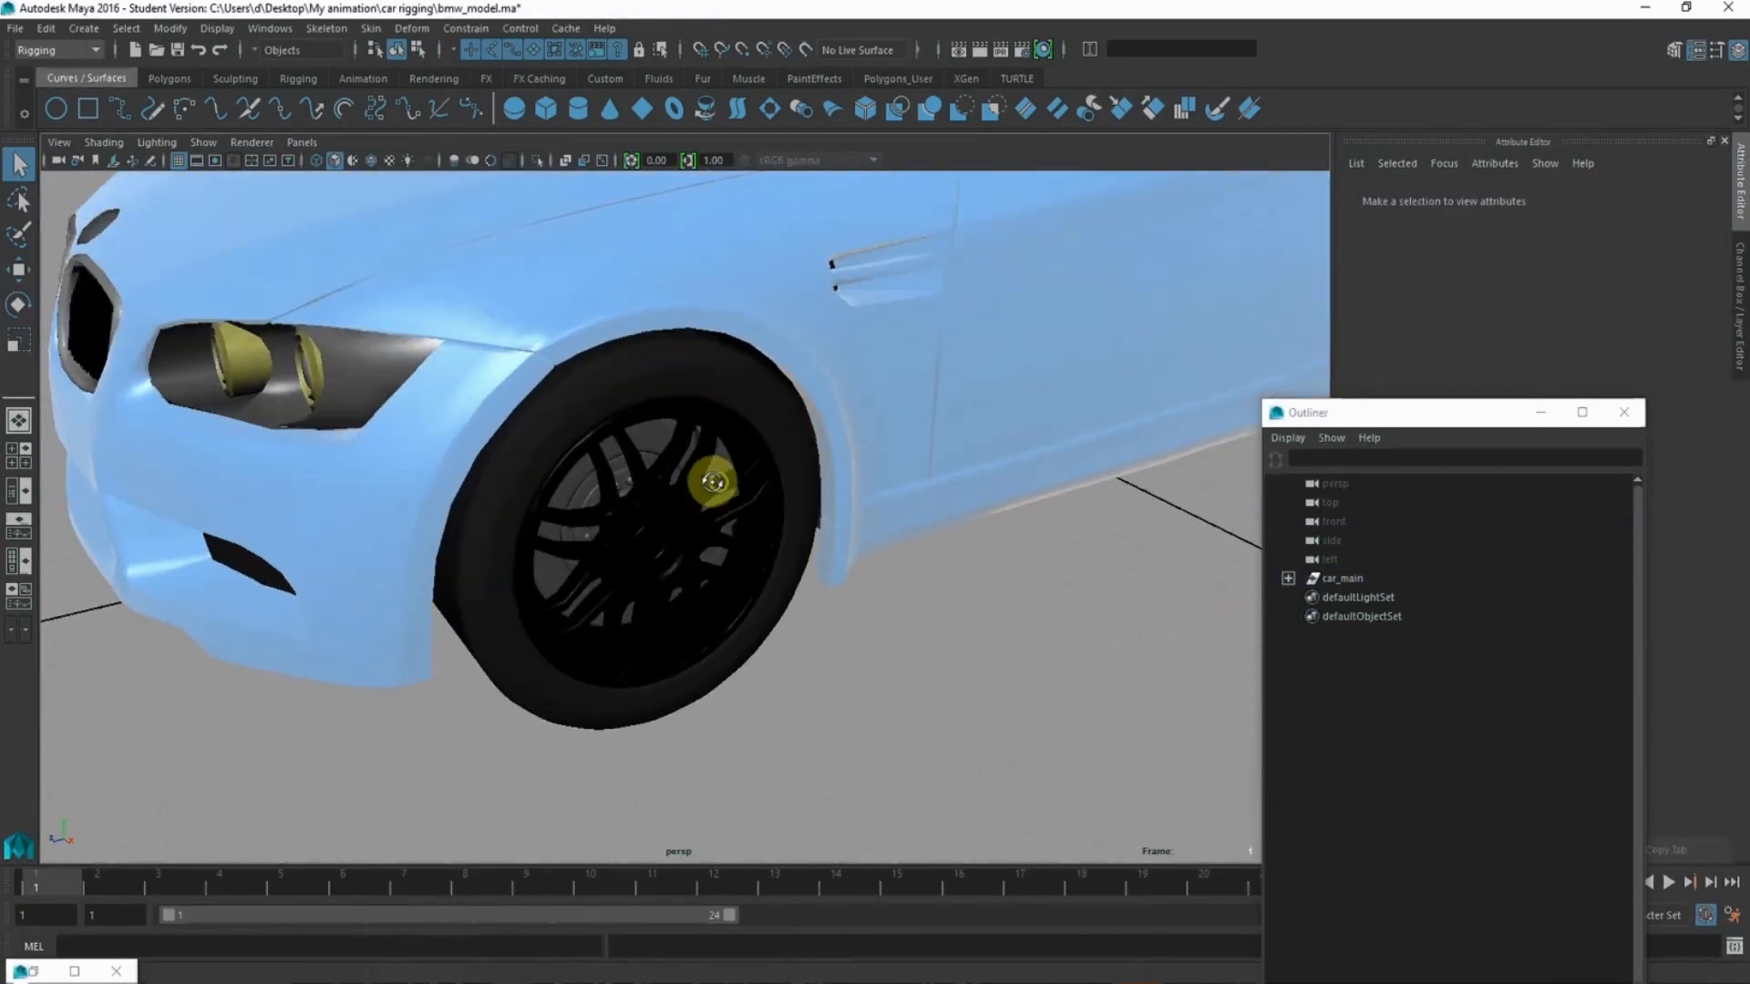
right_click_drag(714, 480, 628, 419, "alt")
middle_click_drag(645, 455, 629, 480, "alt")
right_click_drag(779, 463, 673, 464, "alt")
left_click_drag(673, 465, 708, 483, "alt")
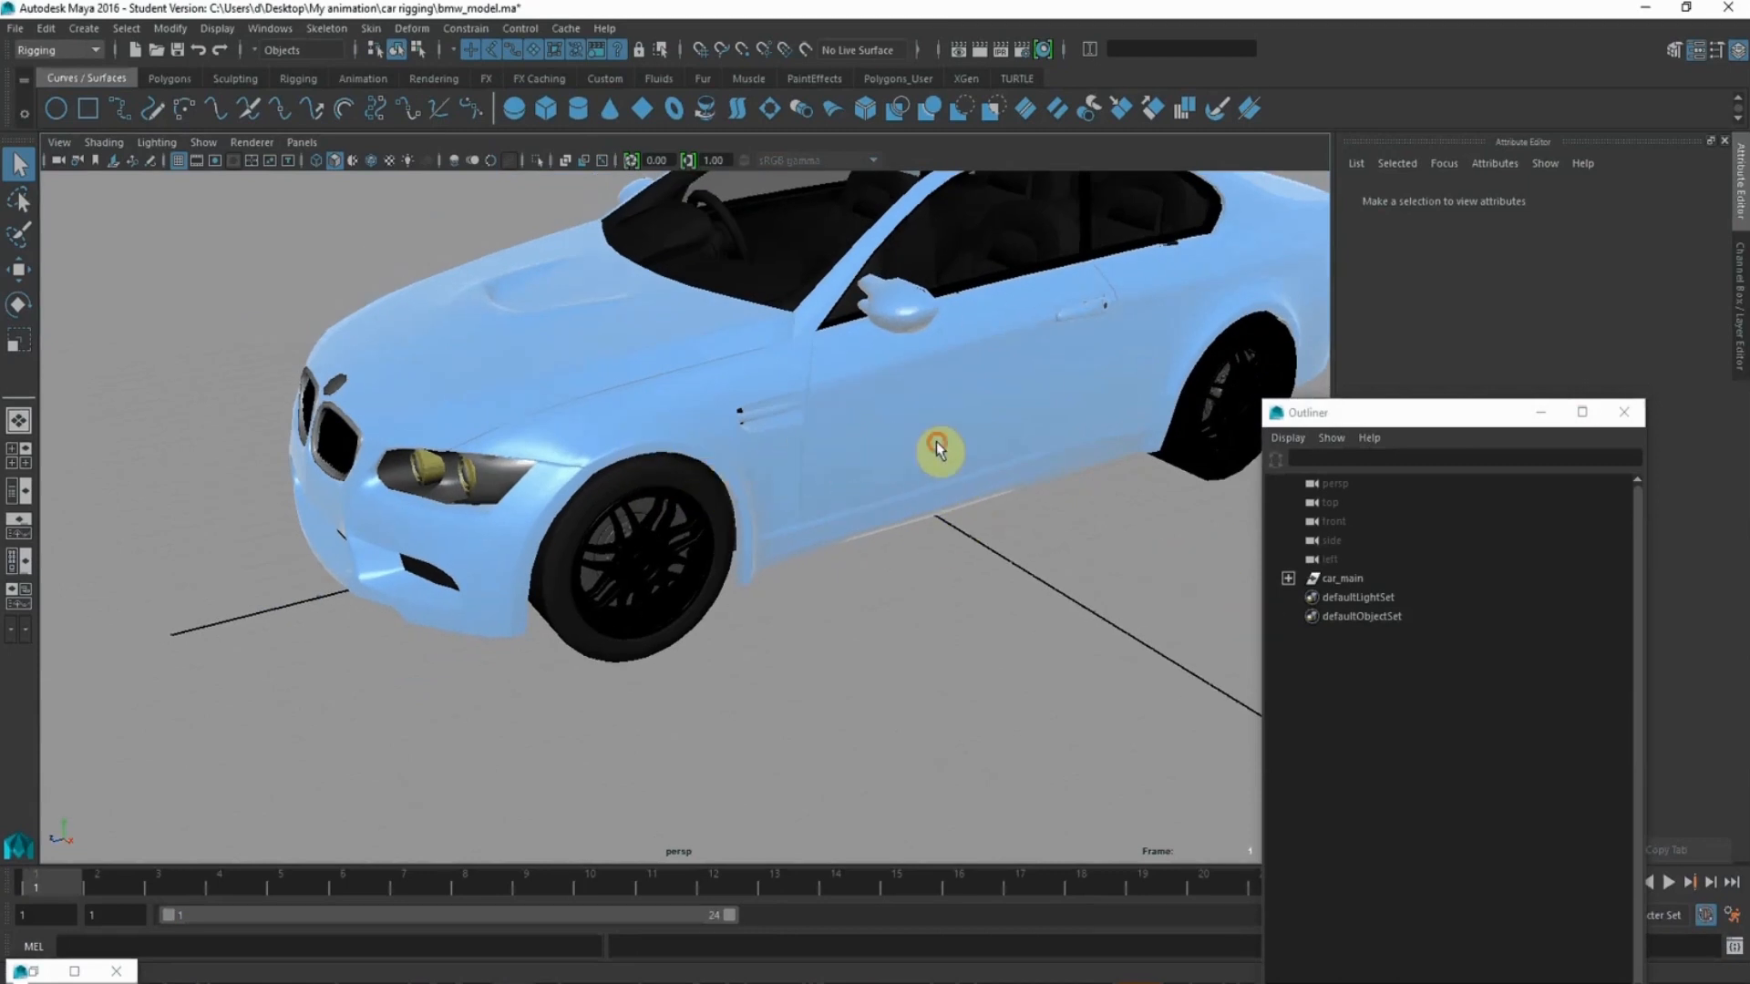
right_click_drag(937, 443, 802, 409, "alt")
left_click_drag(802, 409, 824, 429, "alt")
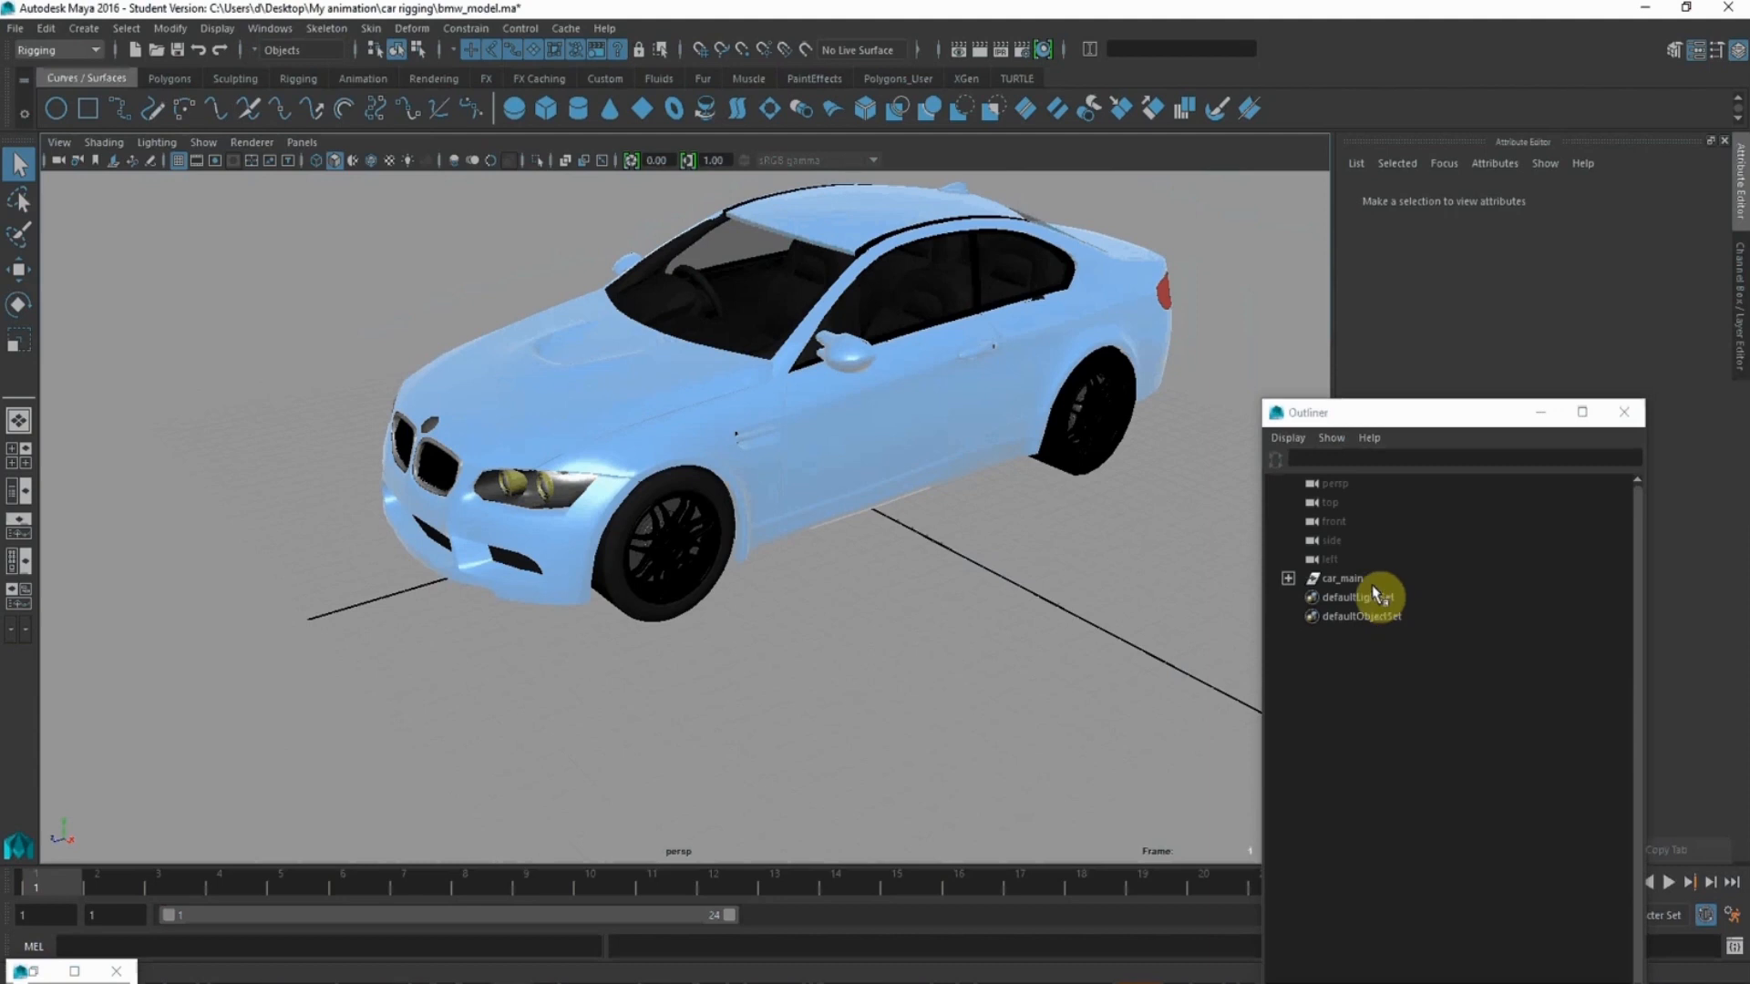
- Expand the car_main and car_rotate_grp groups to examine the model's hierarchy
left_click(1288, 579)
left_click(1306, 598)
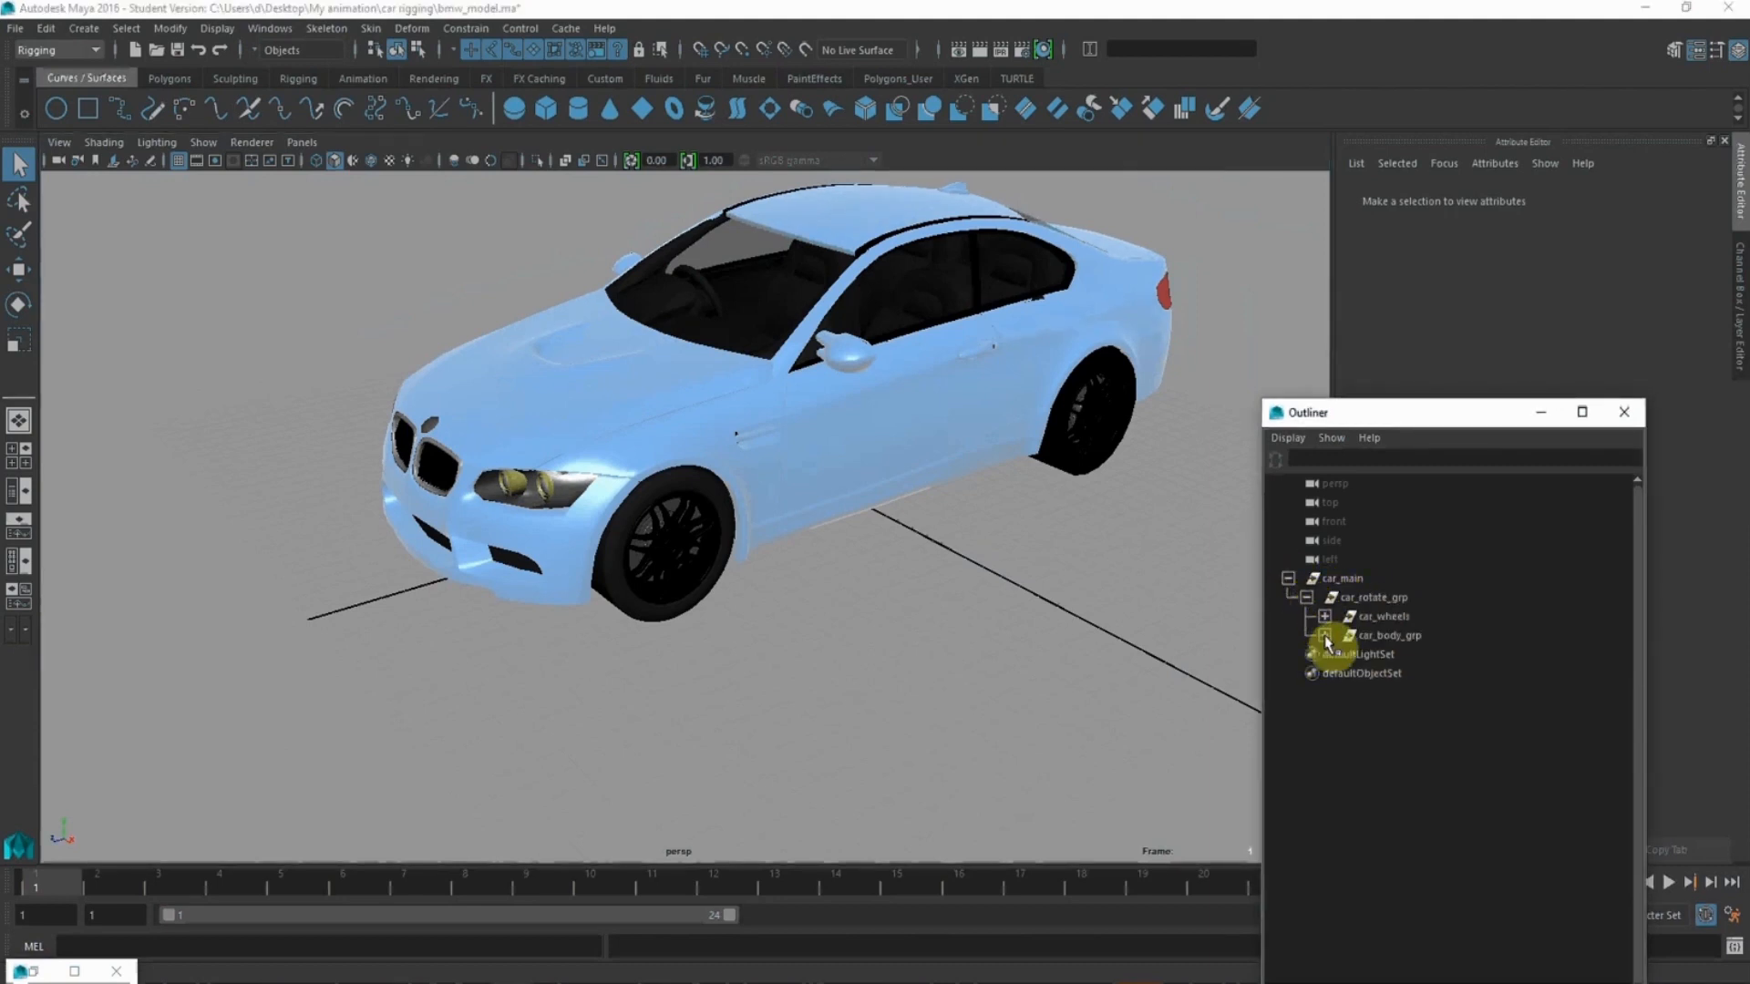
left_click_drag(860, 477, 497, 353, "alt")
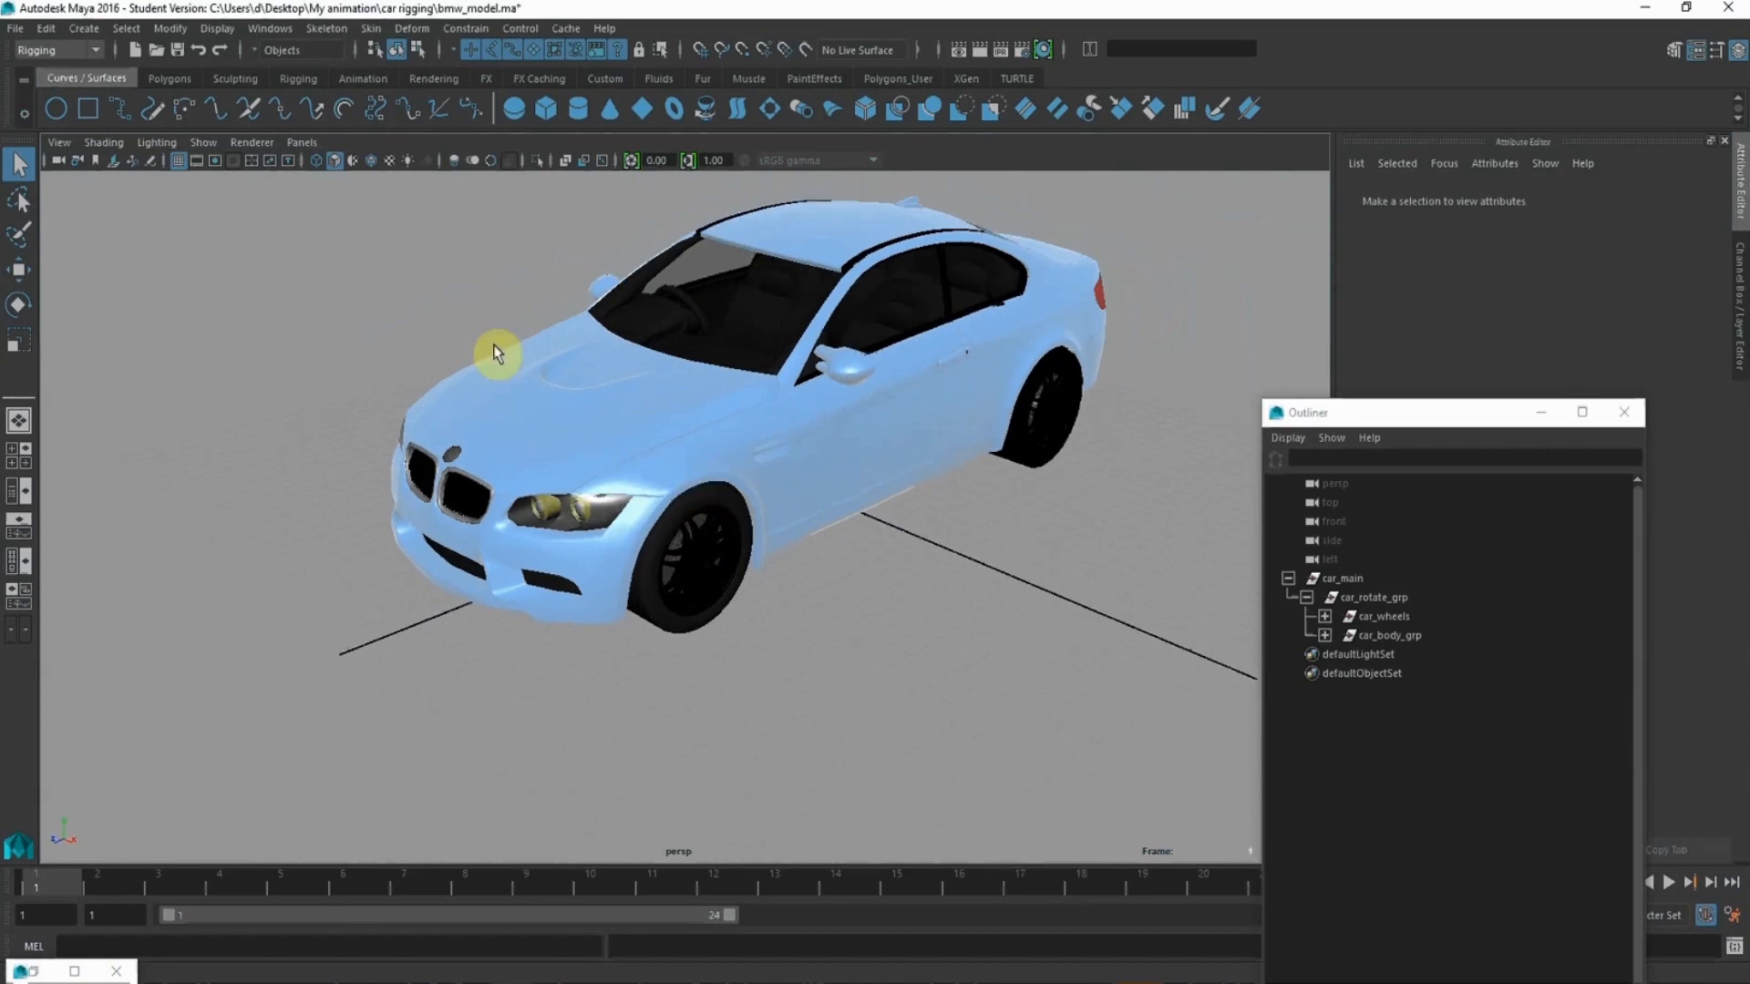
- Create a NURBS circle, move it beside the front wheel to about X 25.08, Z 37.02, and show its transform channels
left_click(57, 110)
left_click_drag(976, 566, 565, 649, "alt")
left_click(20, 268)
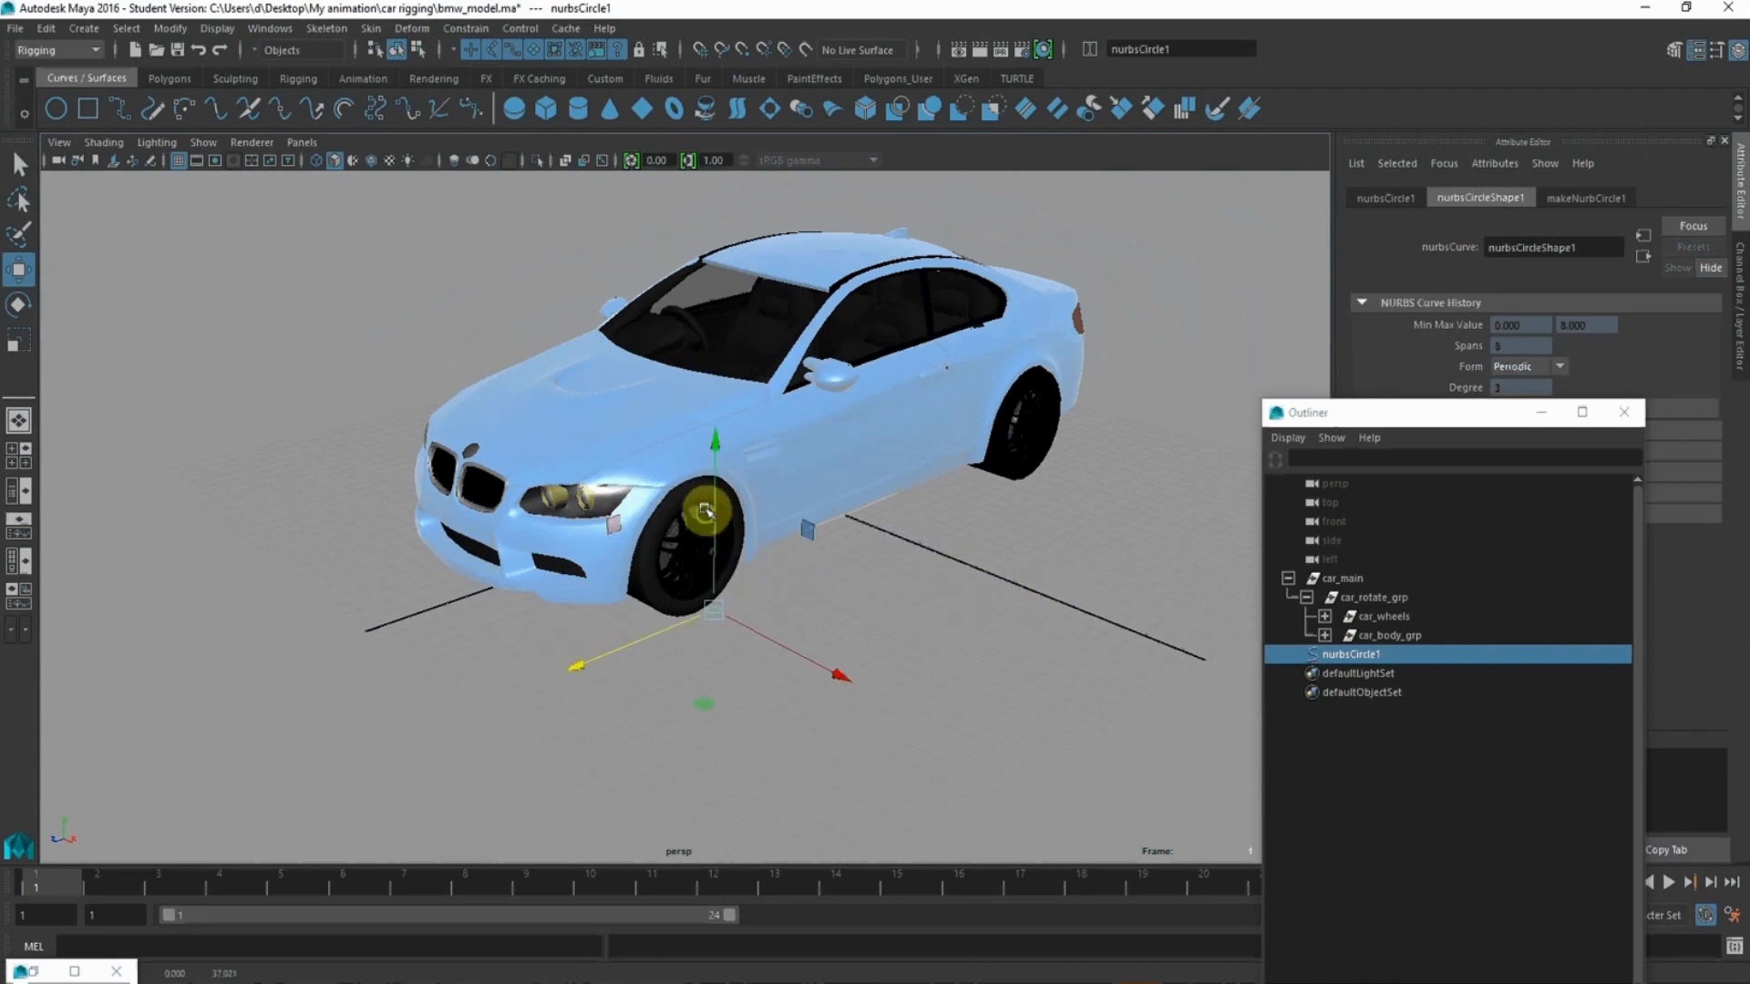
scroll(683, 496, "up", 3)
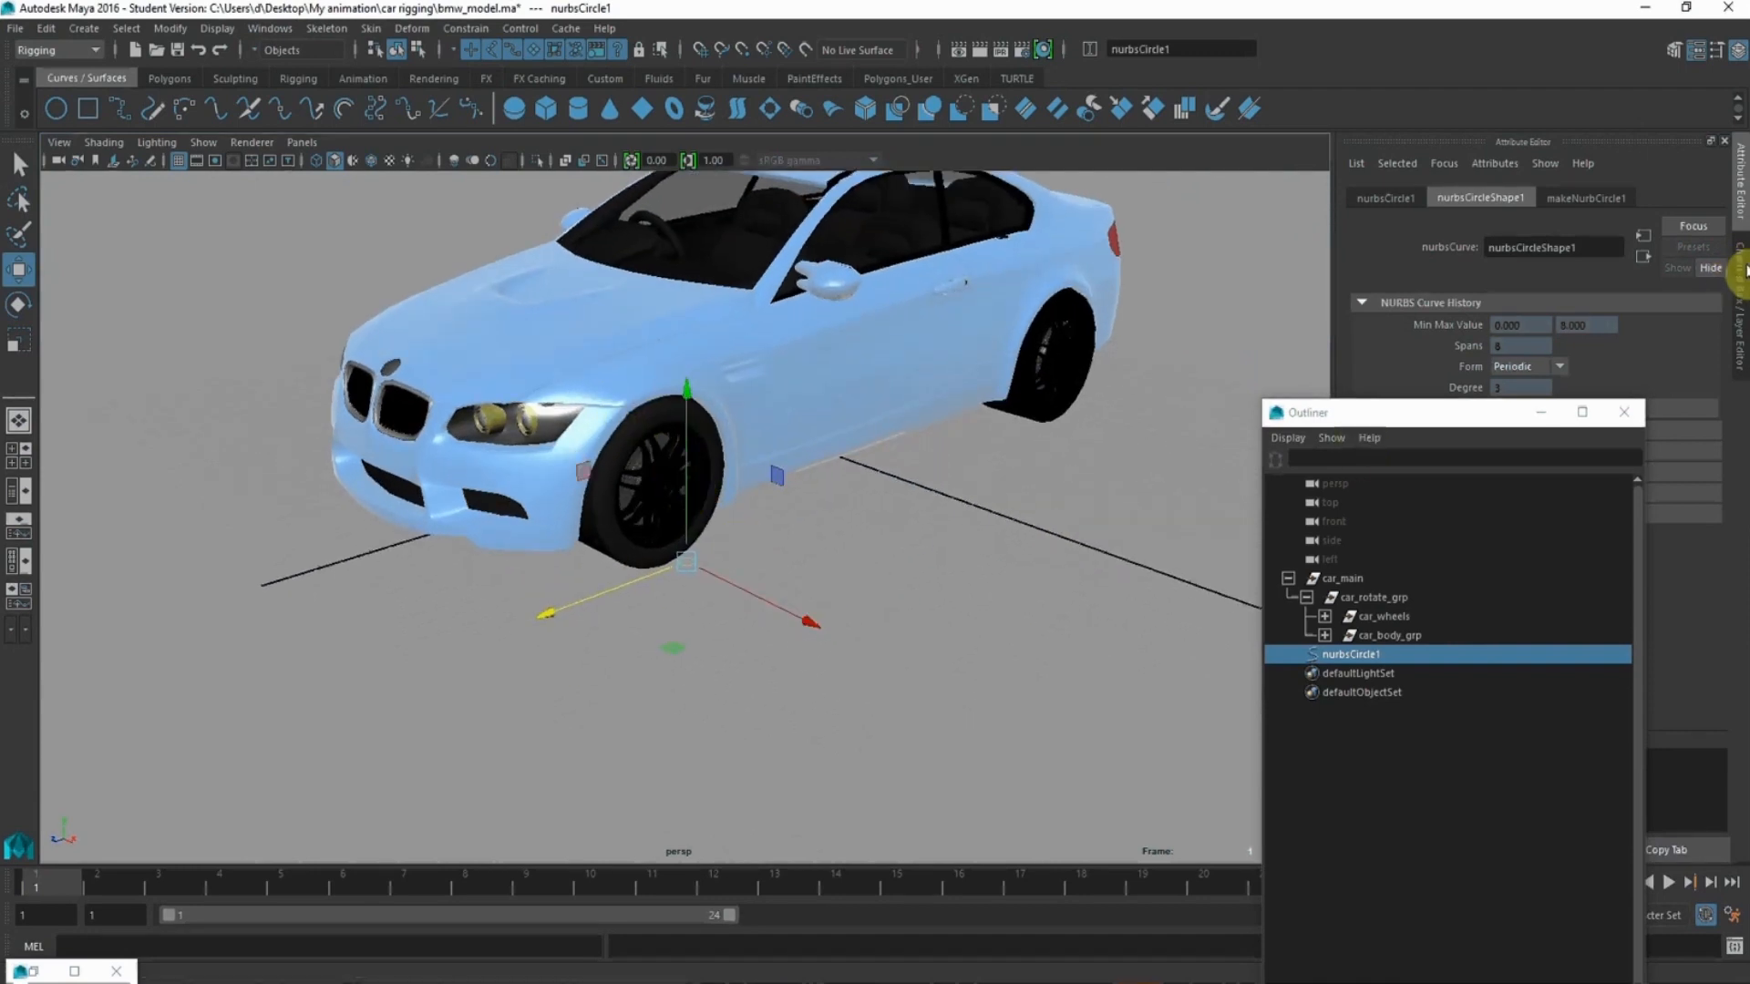
left_click(1740, 273)
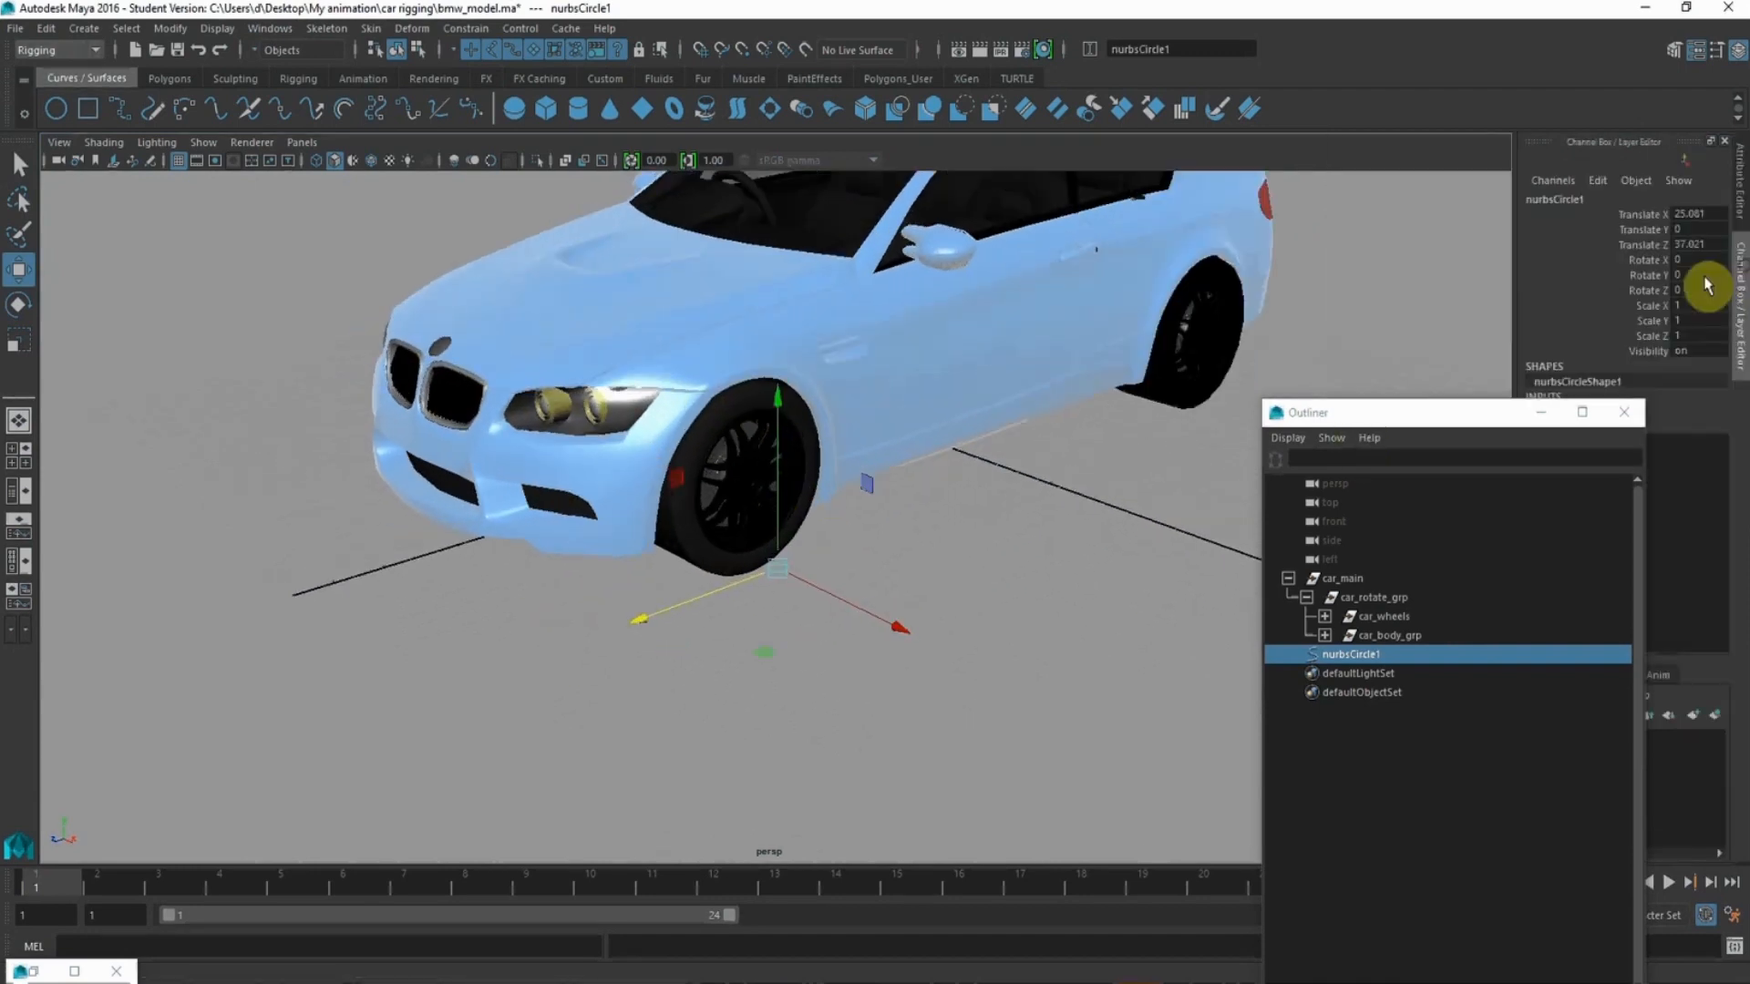
- Rotate the NURBS circle to -90 on the Z axis so it stands parallel to the front wheel
left_click(22, 307)
left_click_drag(851, 438, 920, 761)
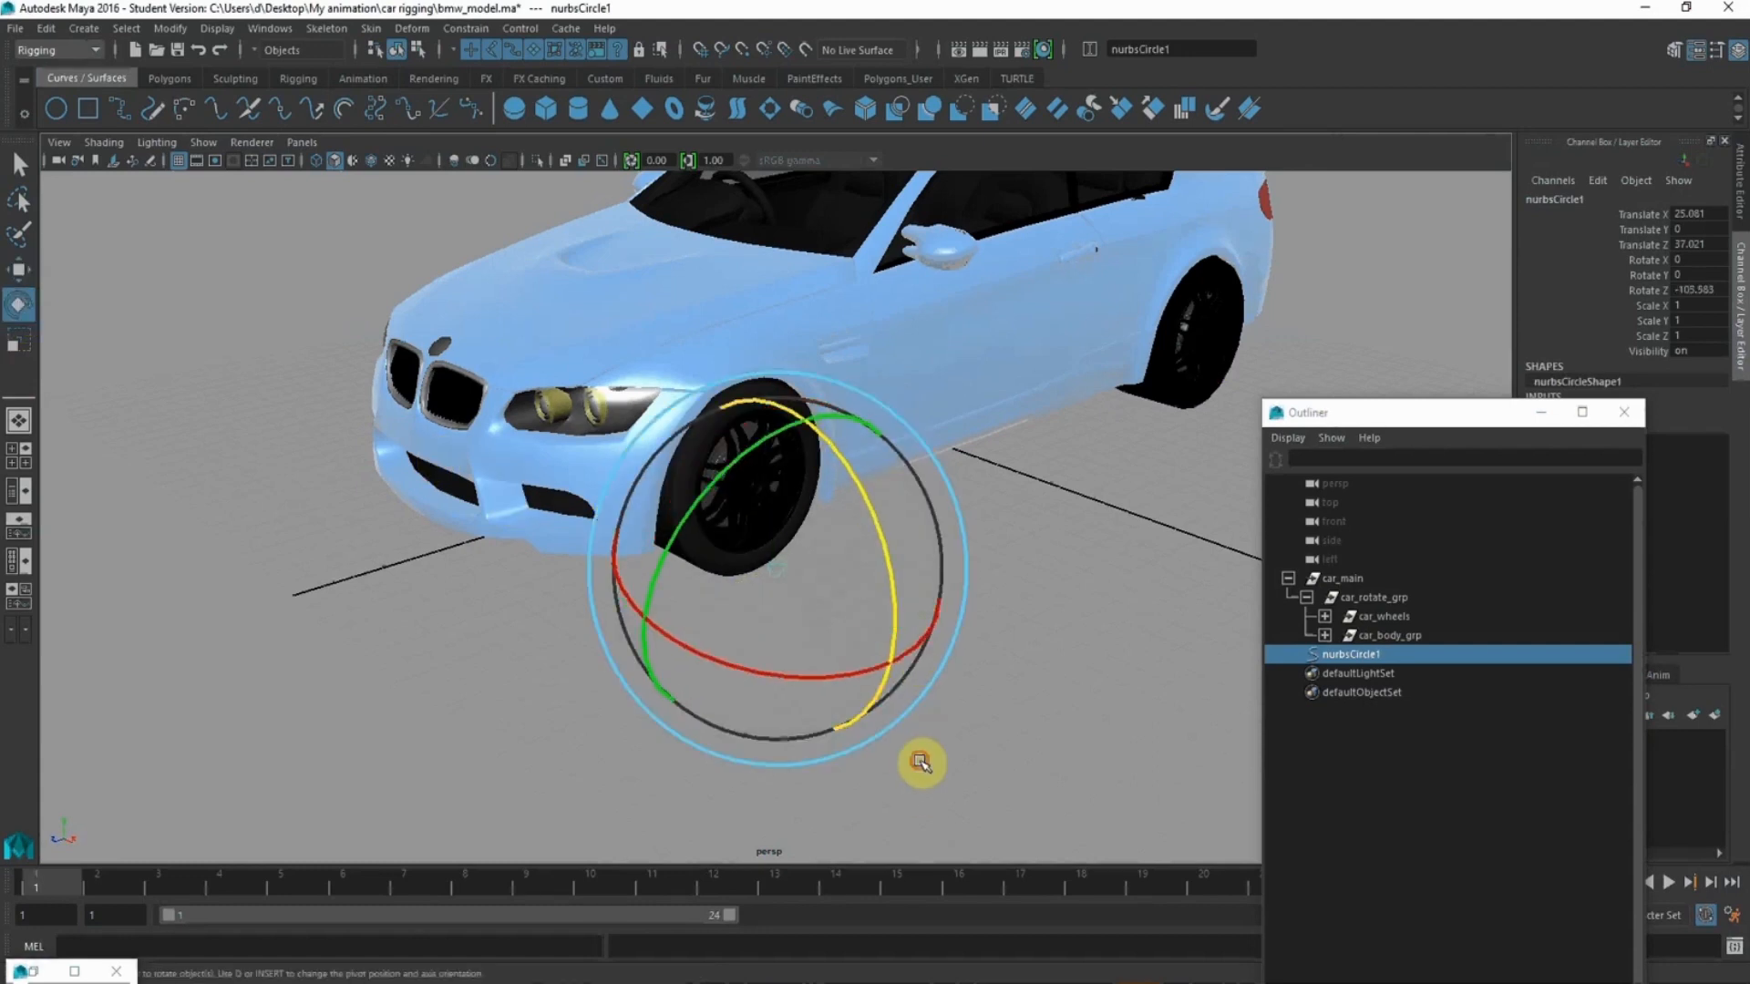
left_click(920, 762)
left_click(781, 581)
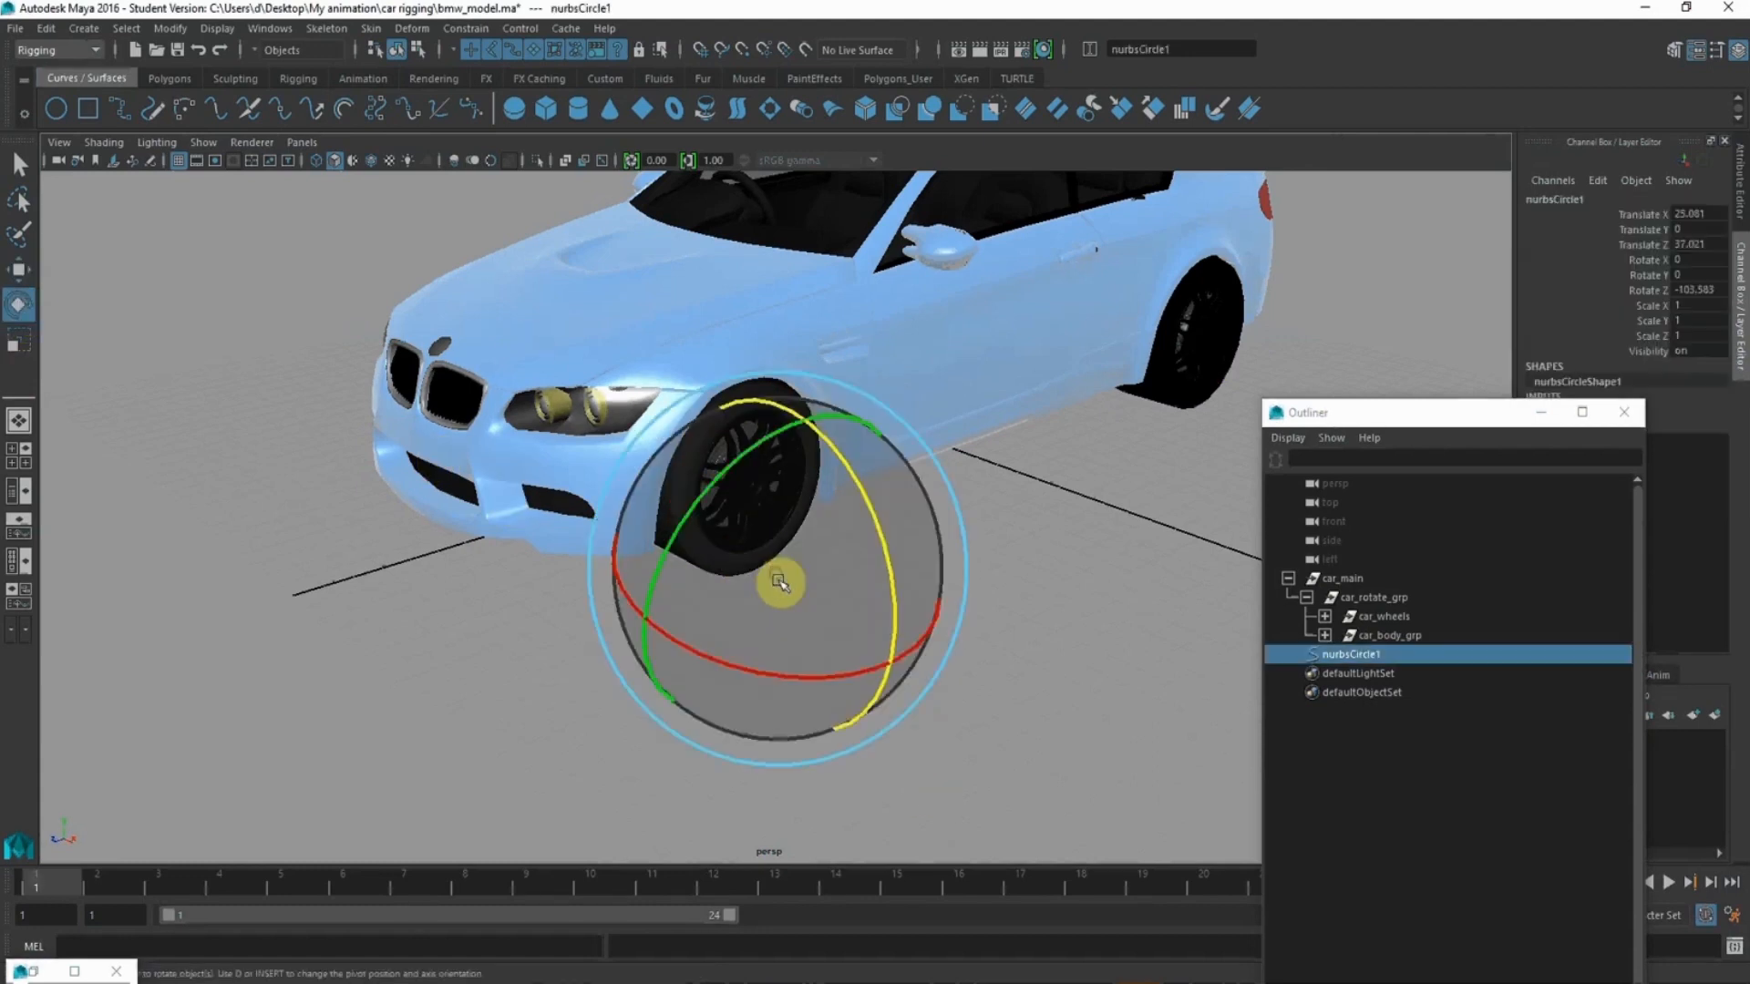
- Raise the circle to about Y 6.69 beside the front wheel
left_click(13, 270)
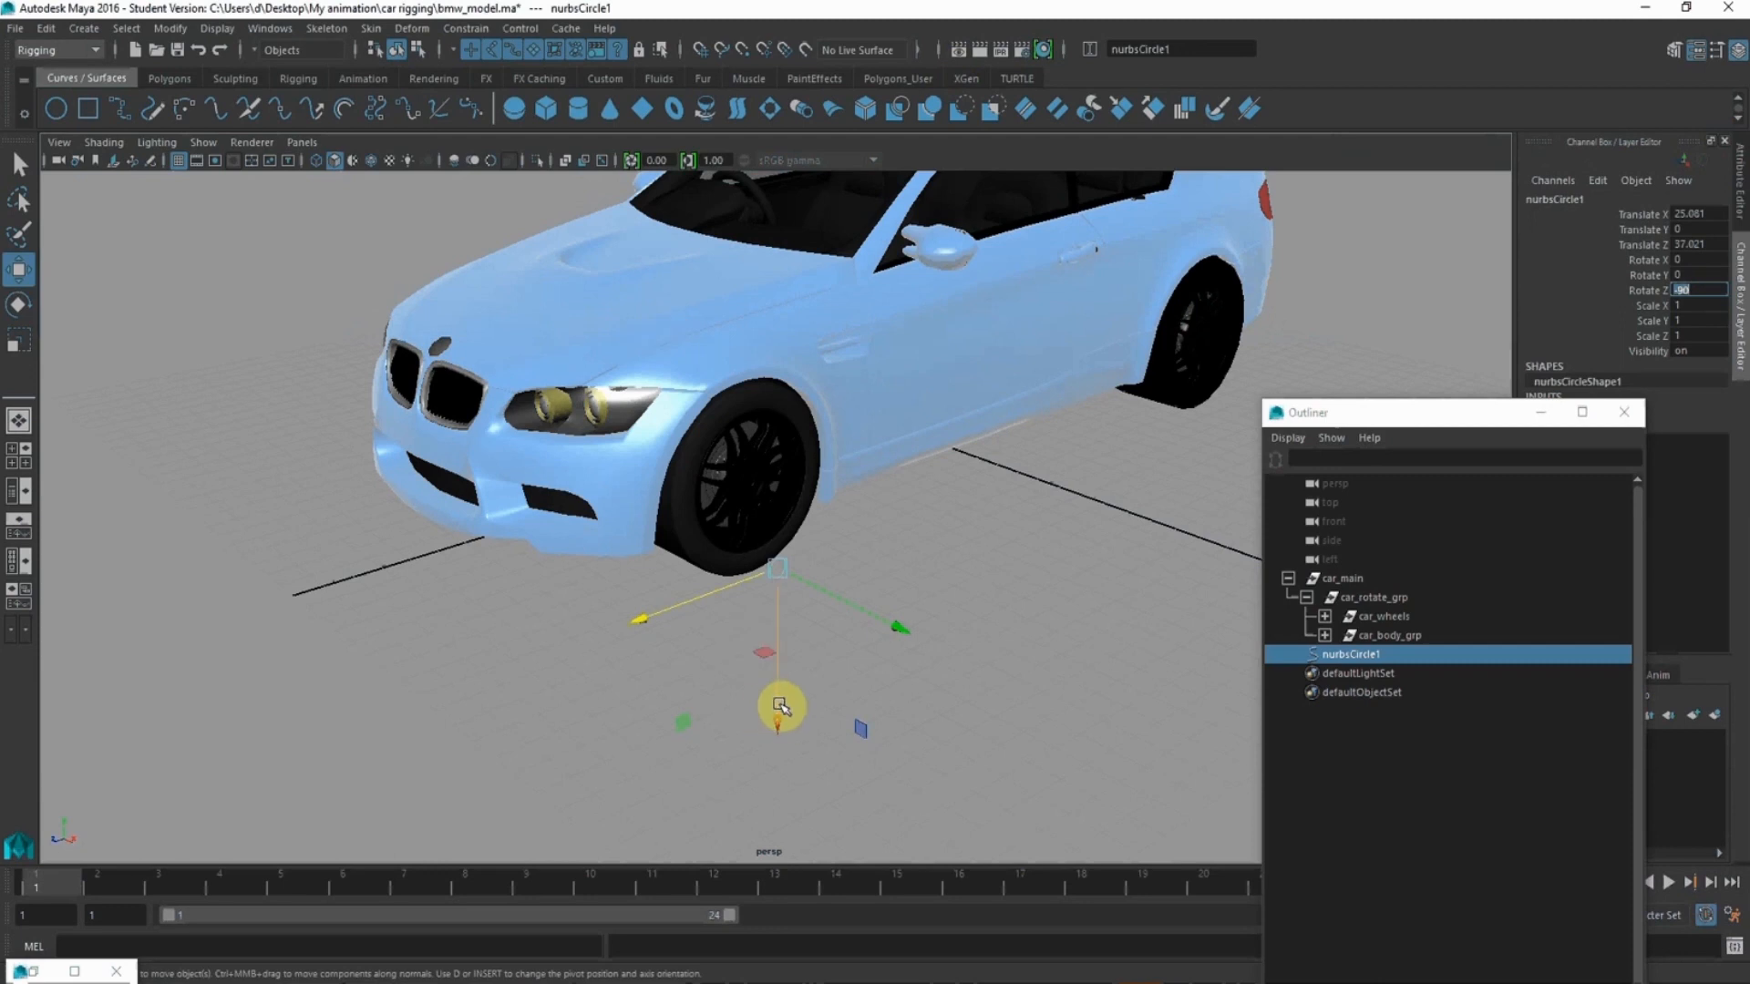
left_click_drag(777, 711, 774, 636)
scroll(769, 484, "up", 4)
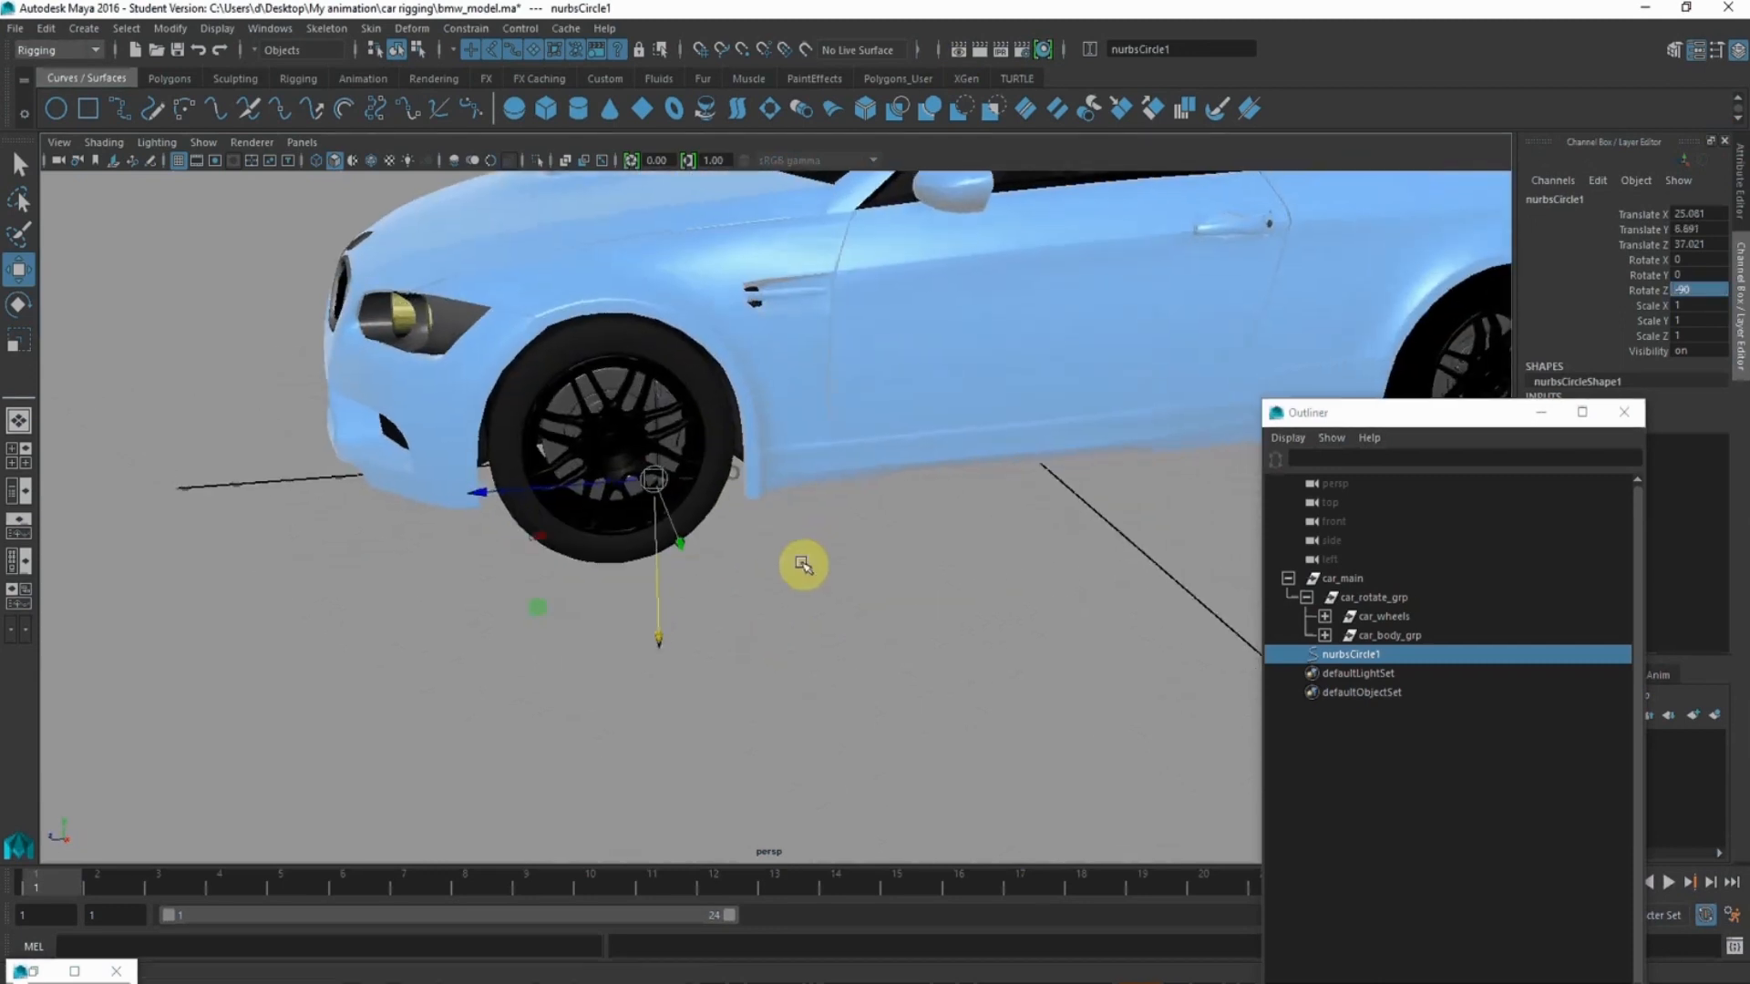
left_click(429, 496)
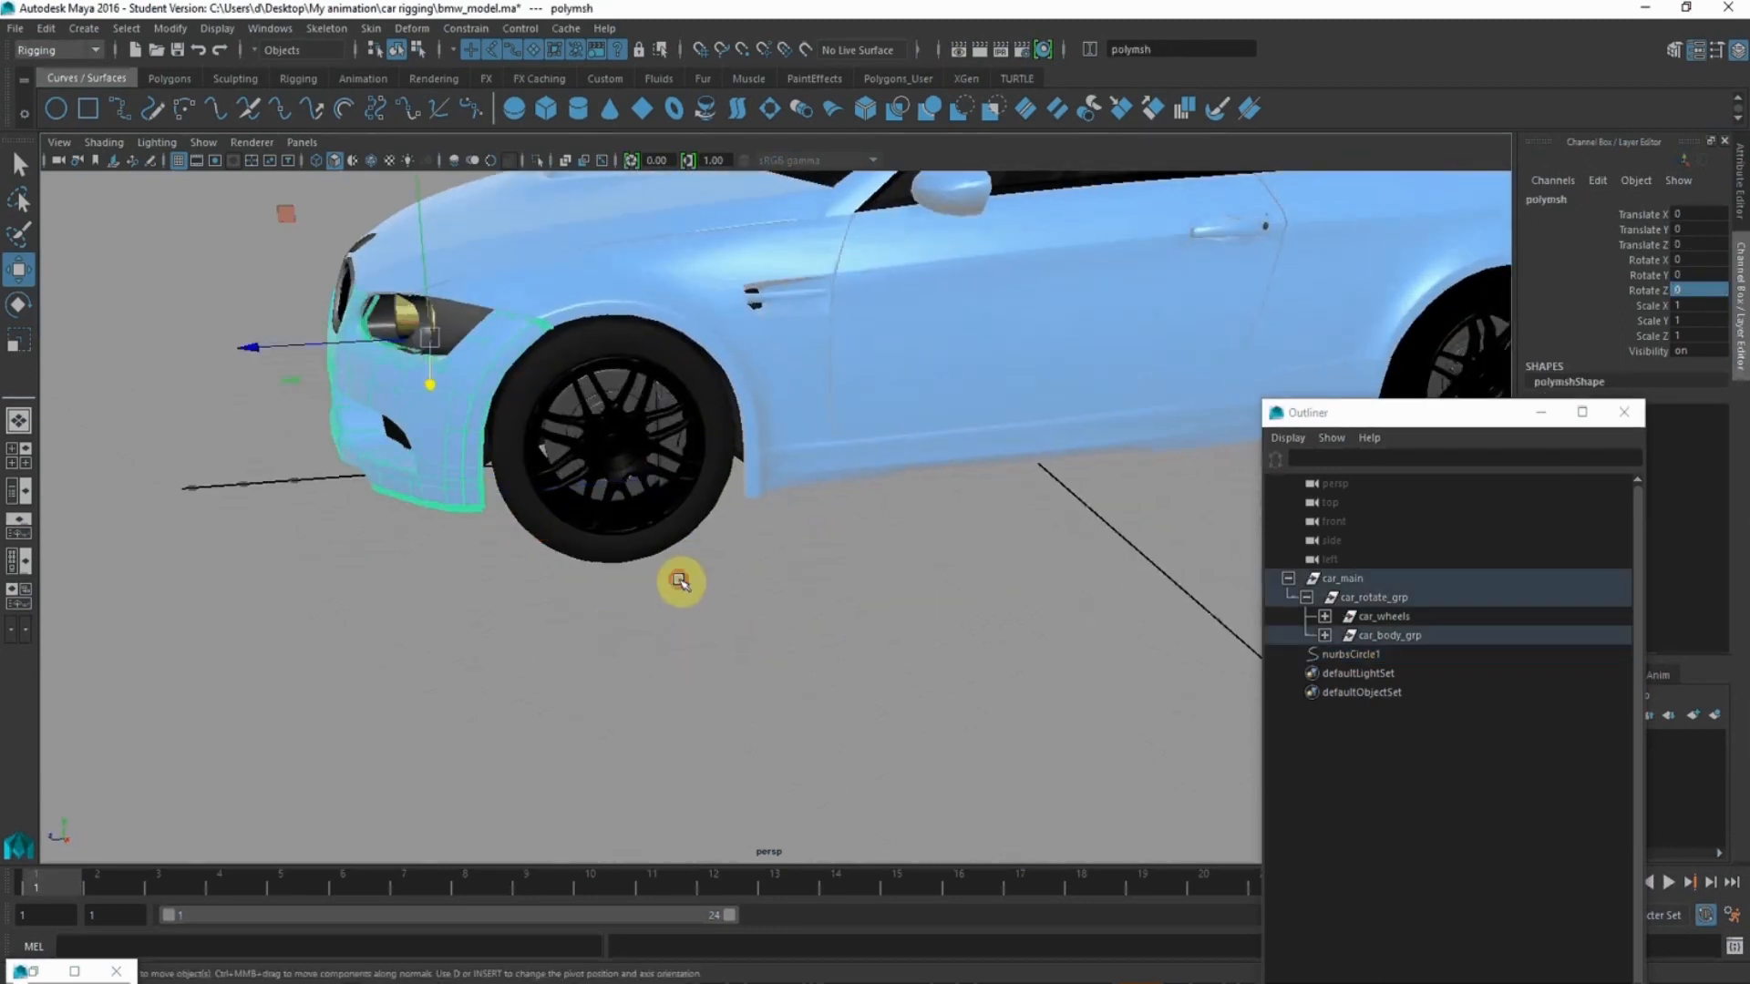
- Point-constrain the circle to the tyreasembly_F_L wheel group with Maintain offset turned off
left_click_drag(680, 578, 1075, 551, "alt")
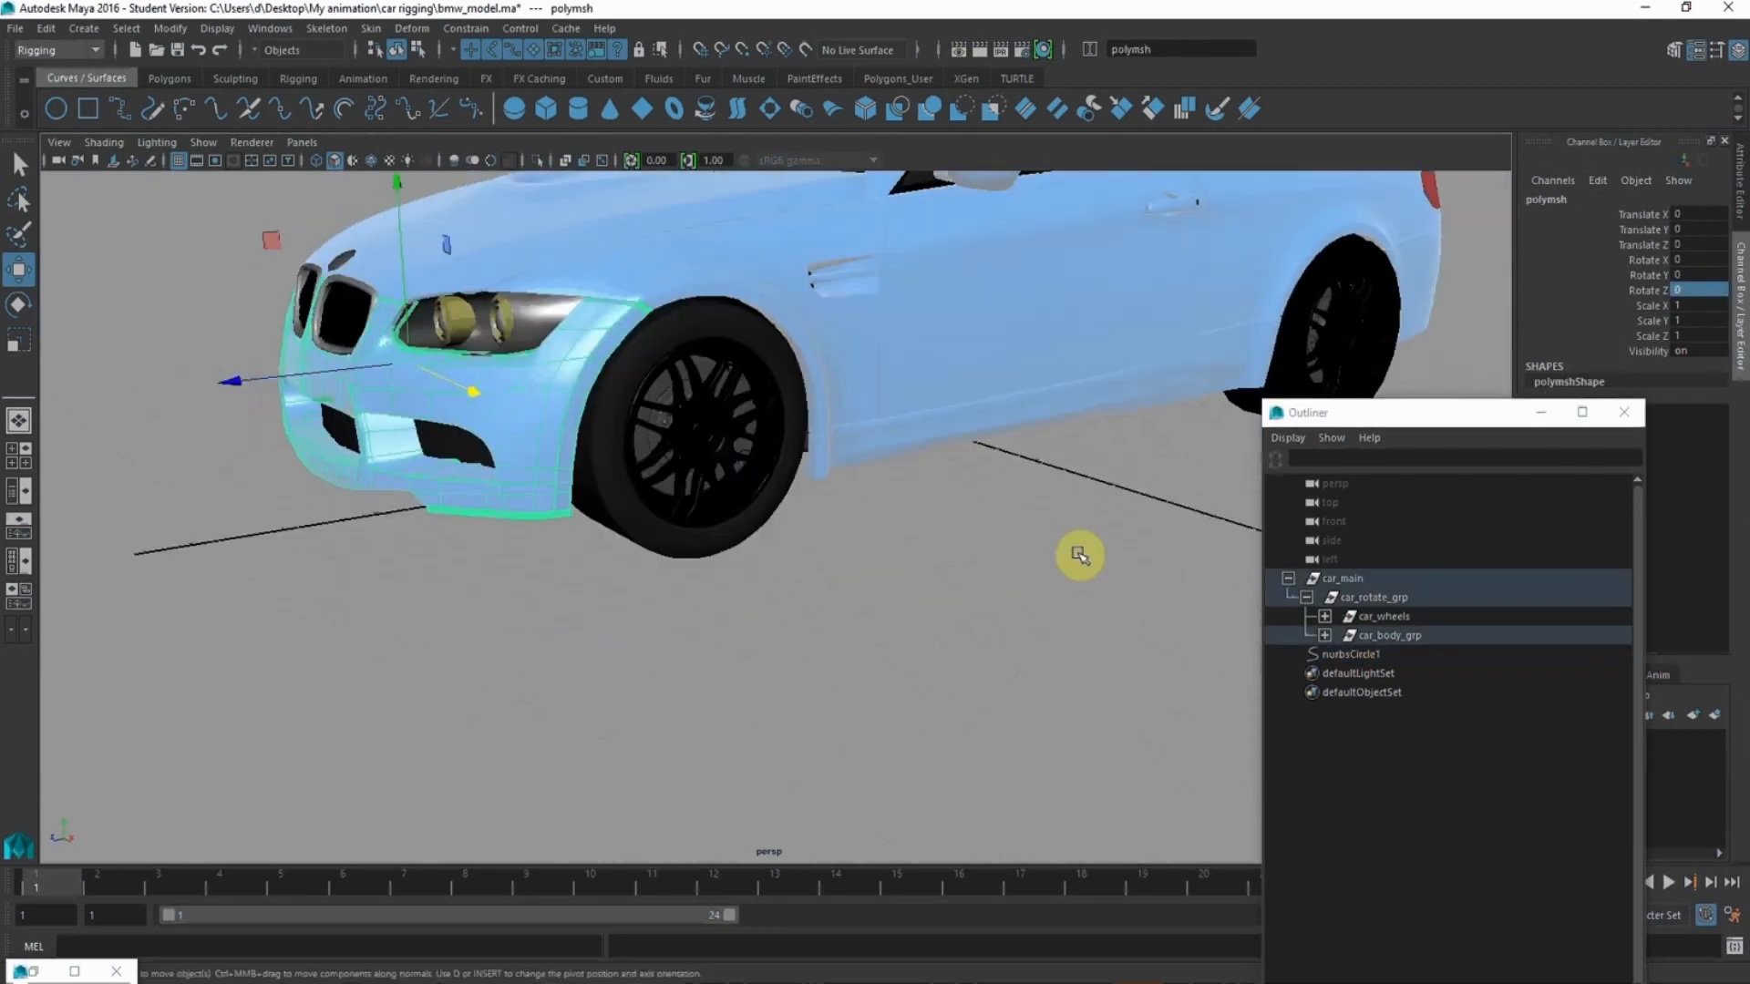
left_click(1325, 617)
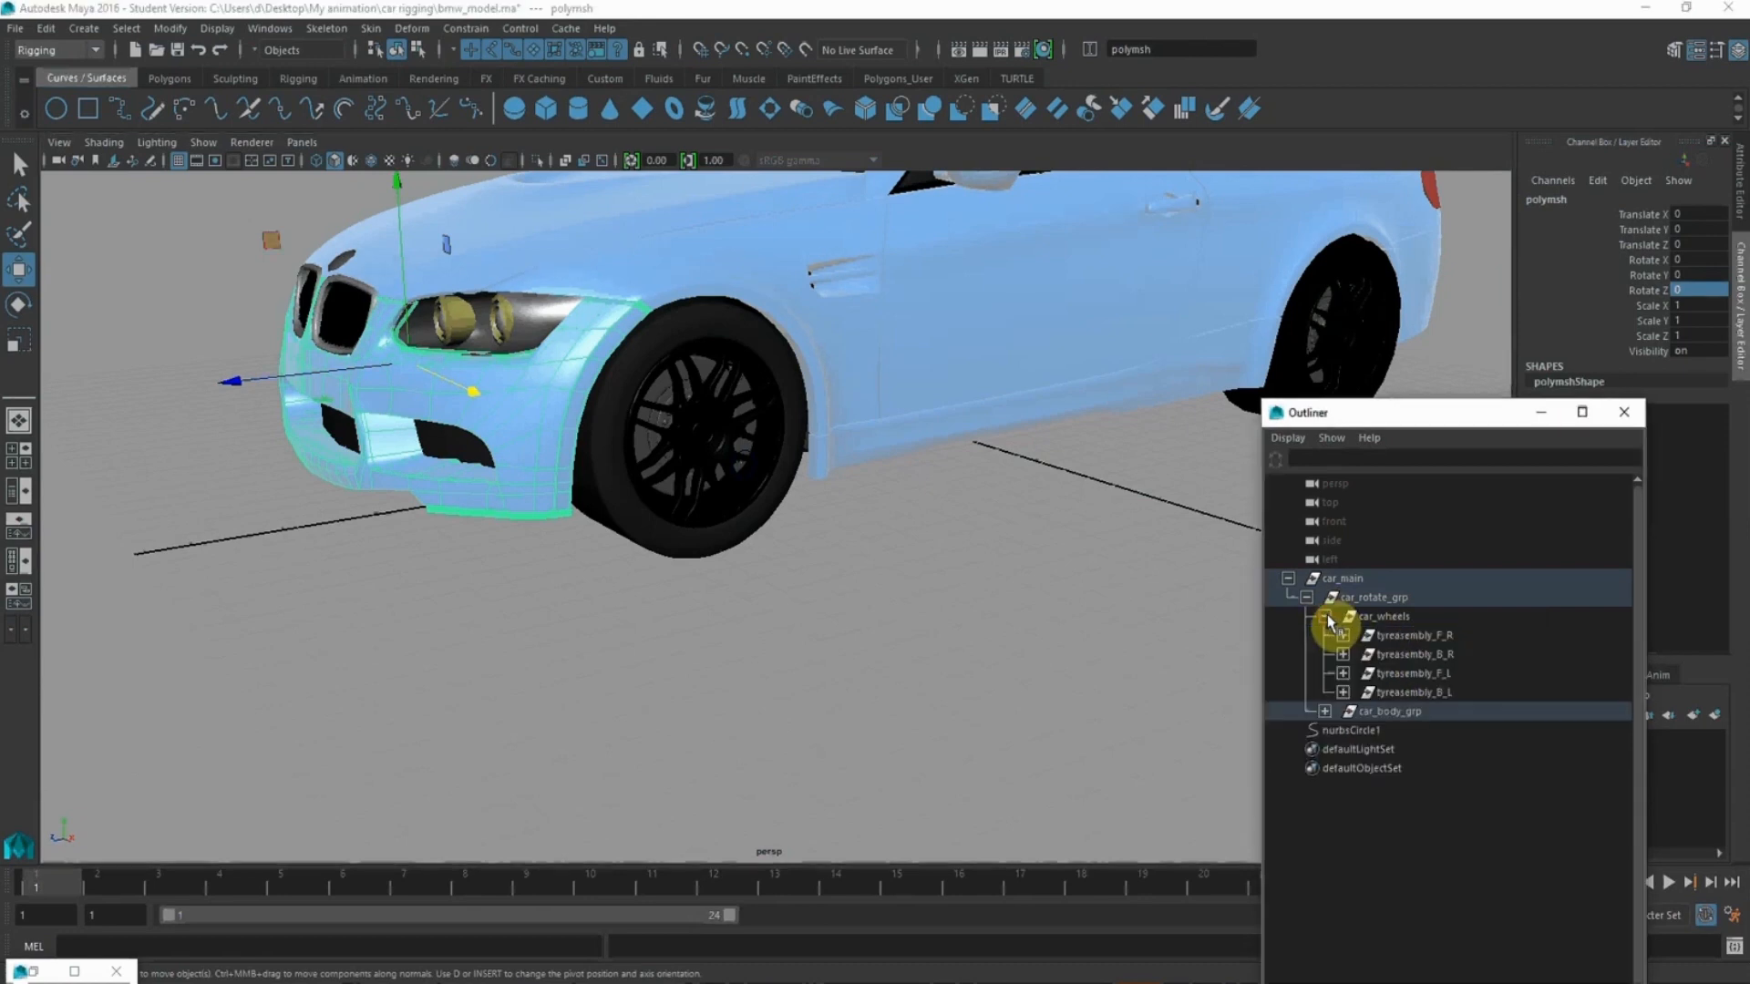
left_click(1396, 675)
left_click_drag(1113, 637, 910, 512, "alt")
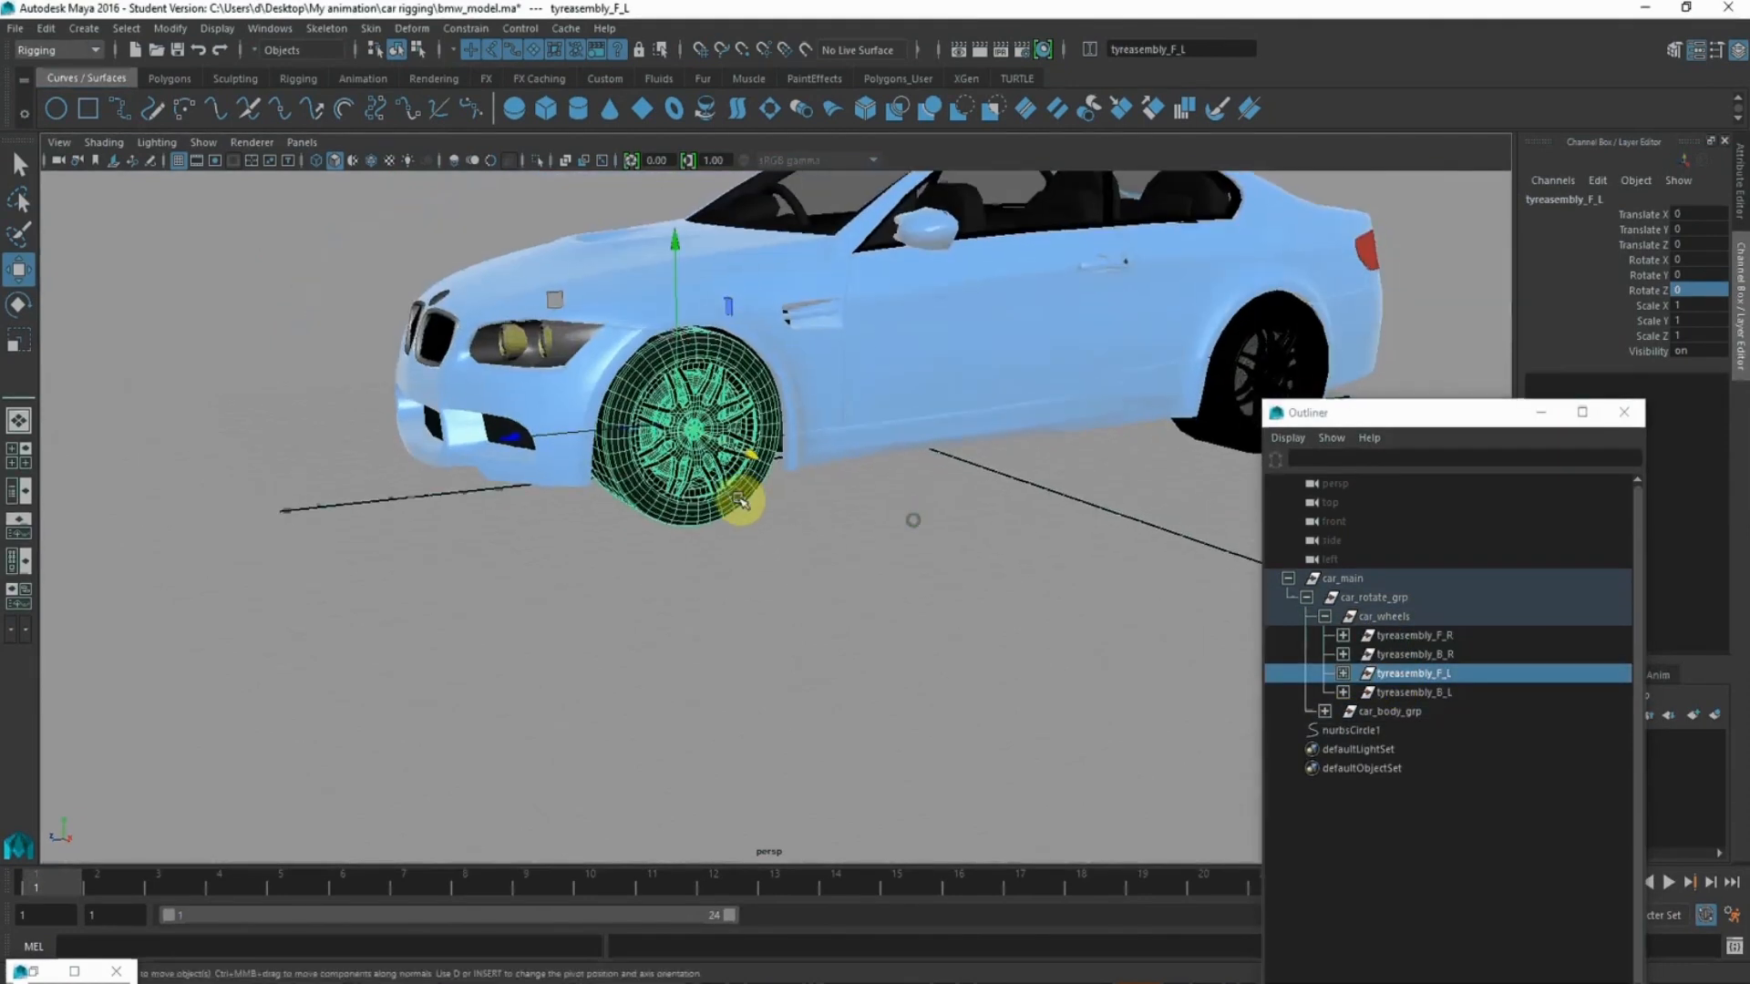
left_click(1351, 731, "ctrl")
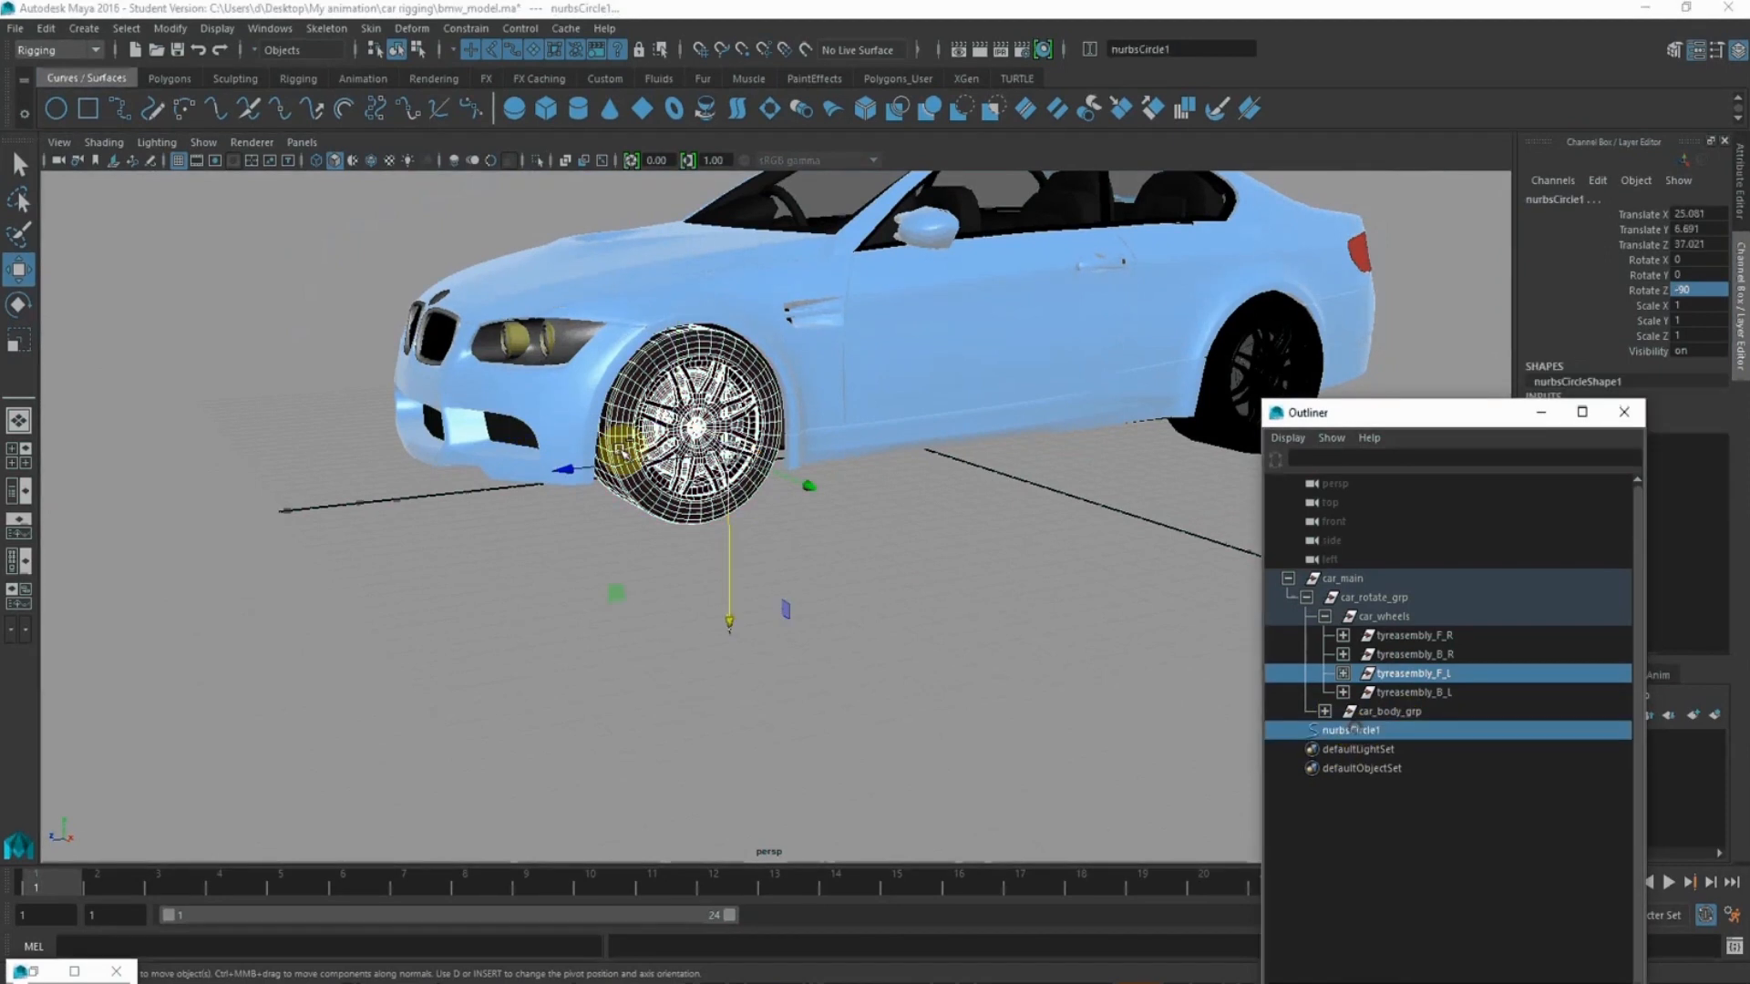
left_click(483, 30)
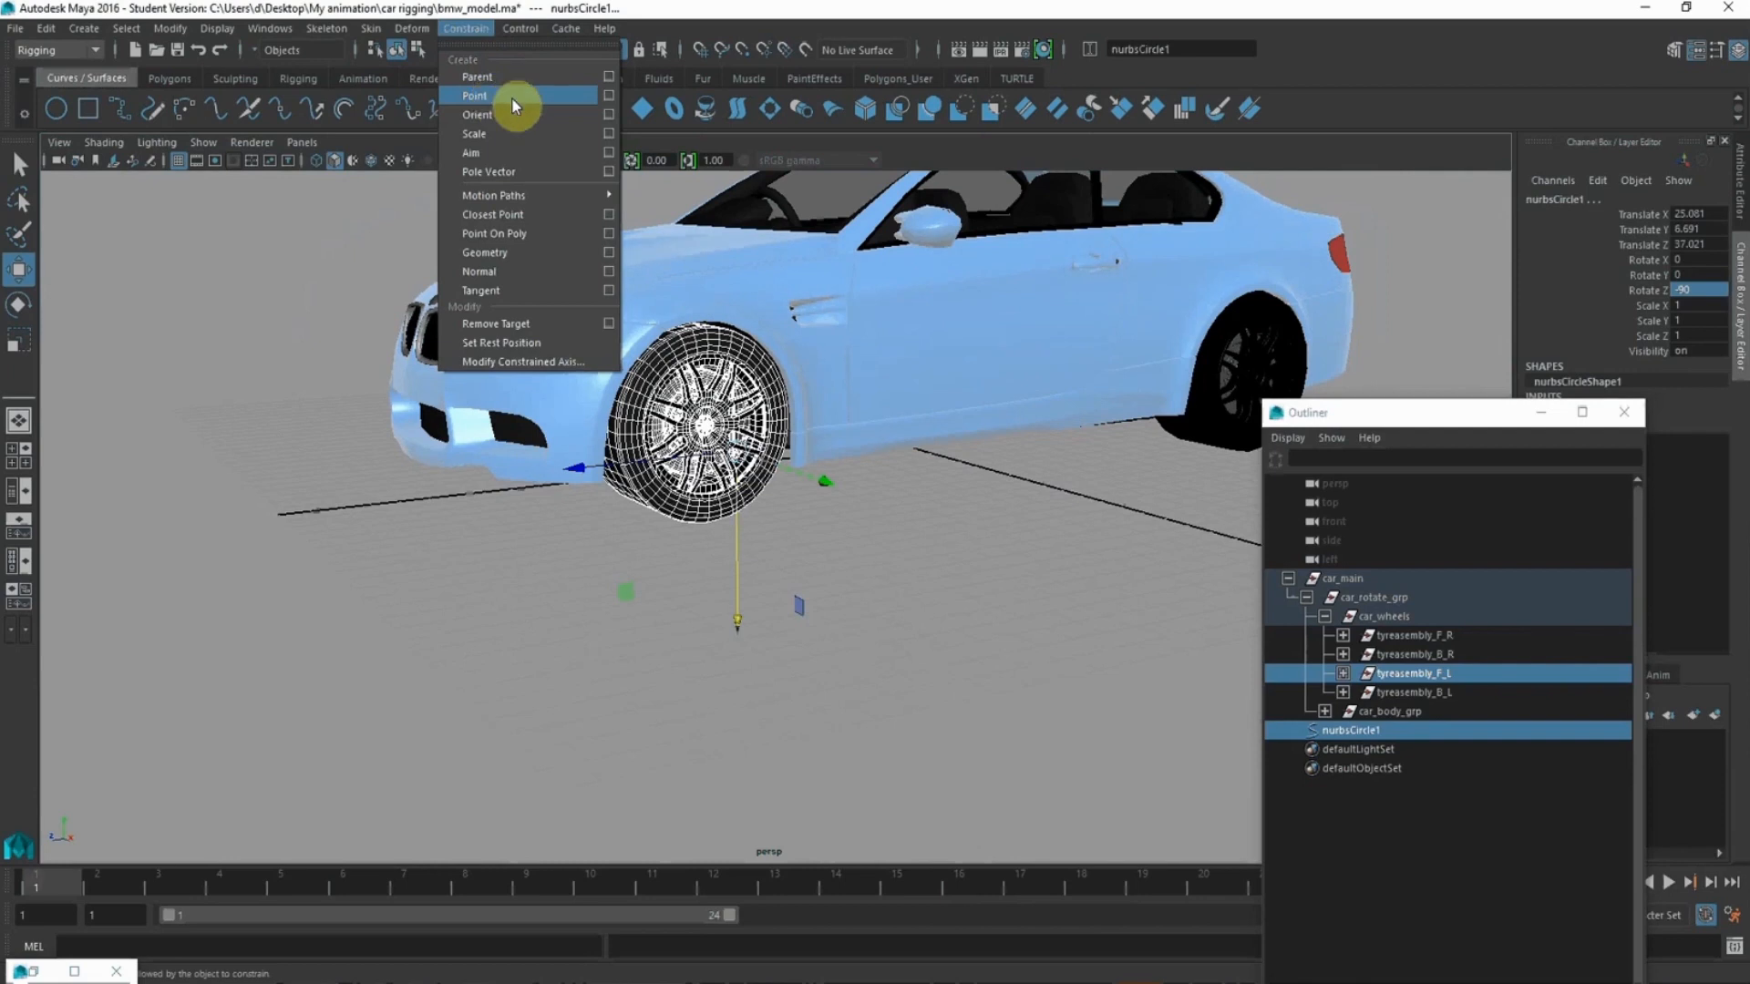
left_click(609, 94)
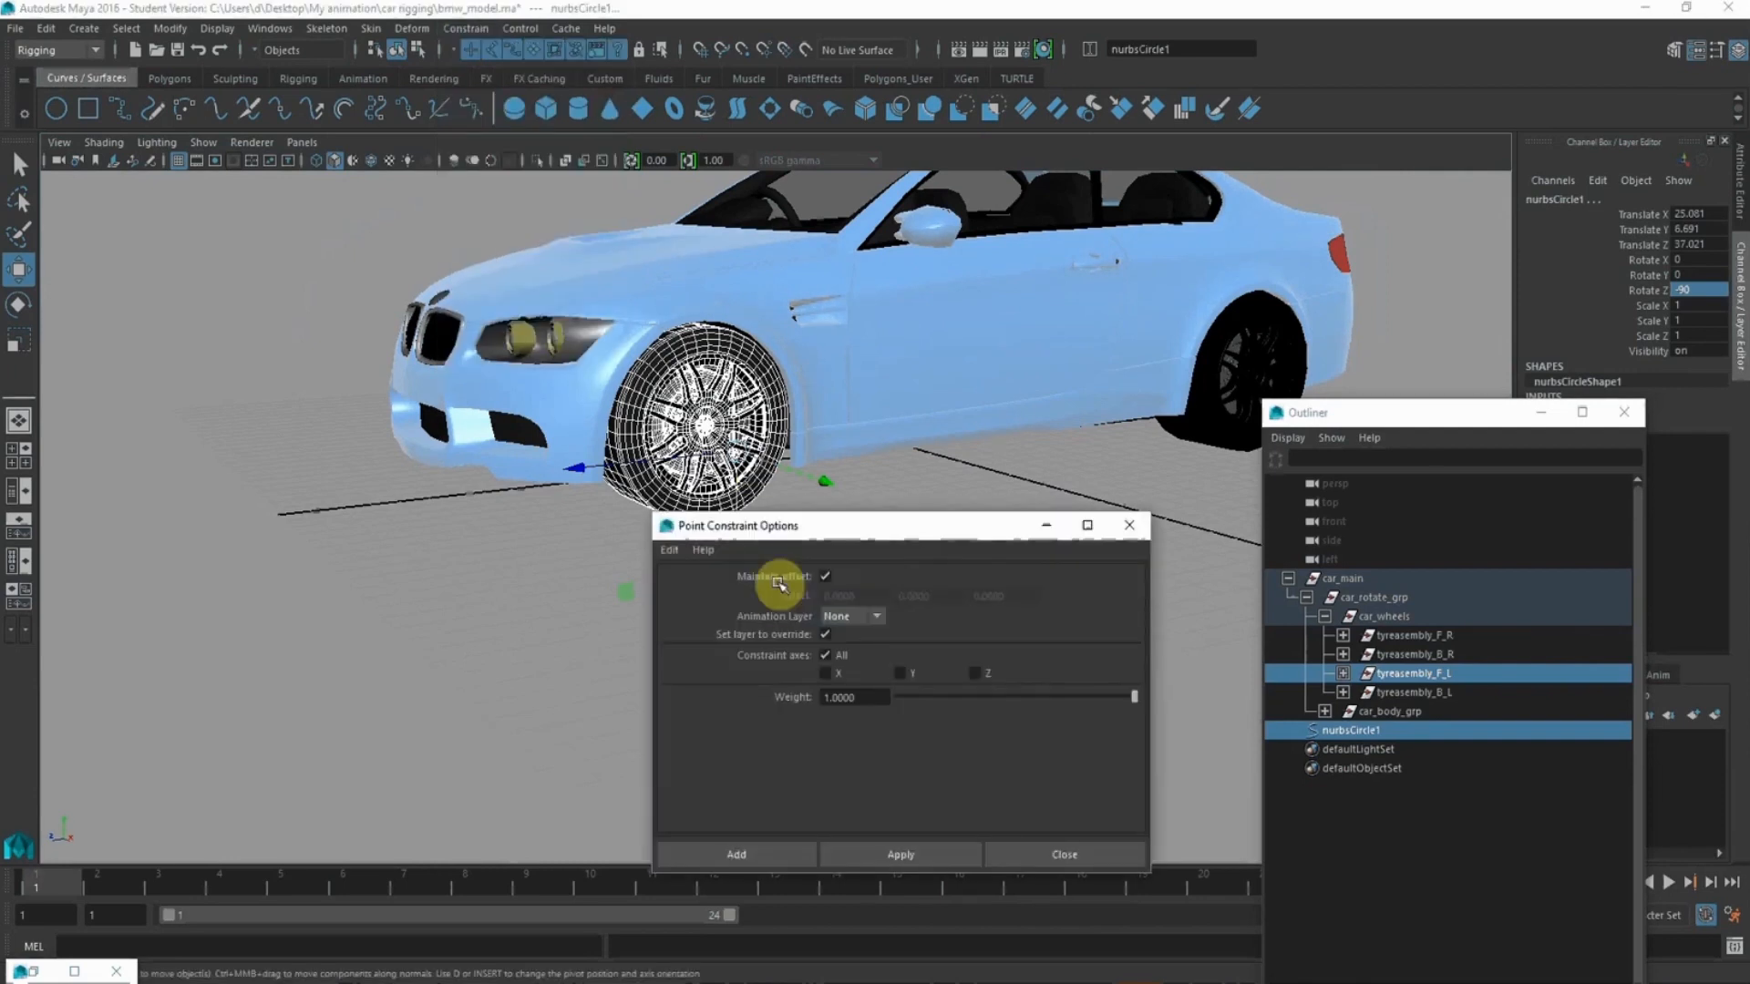
left_click(826, 577)
left_click(893, 857)
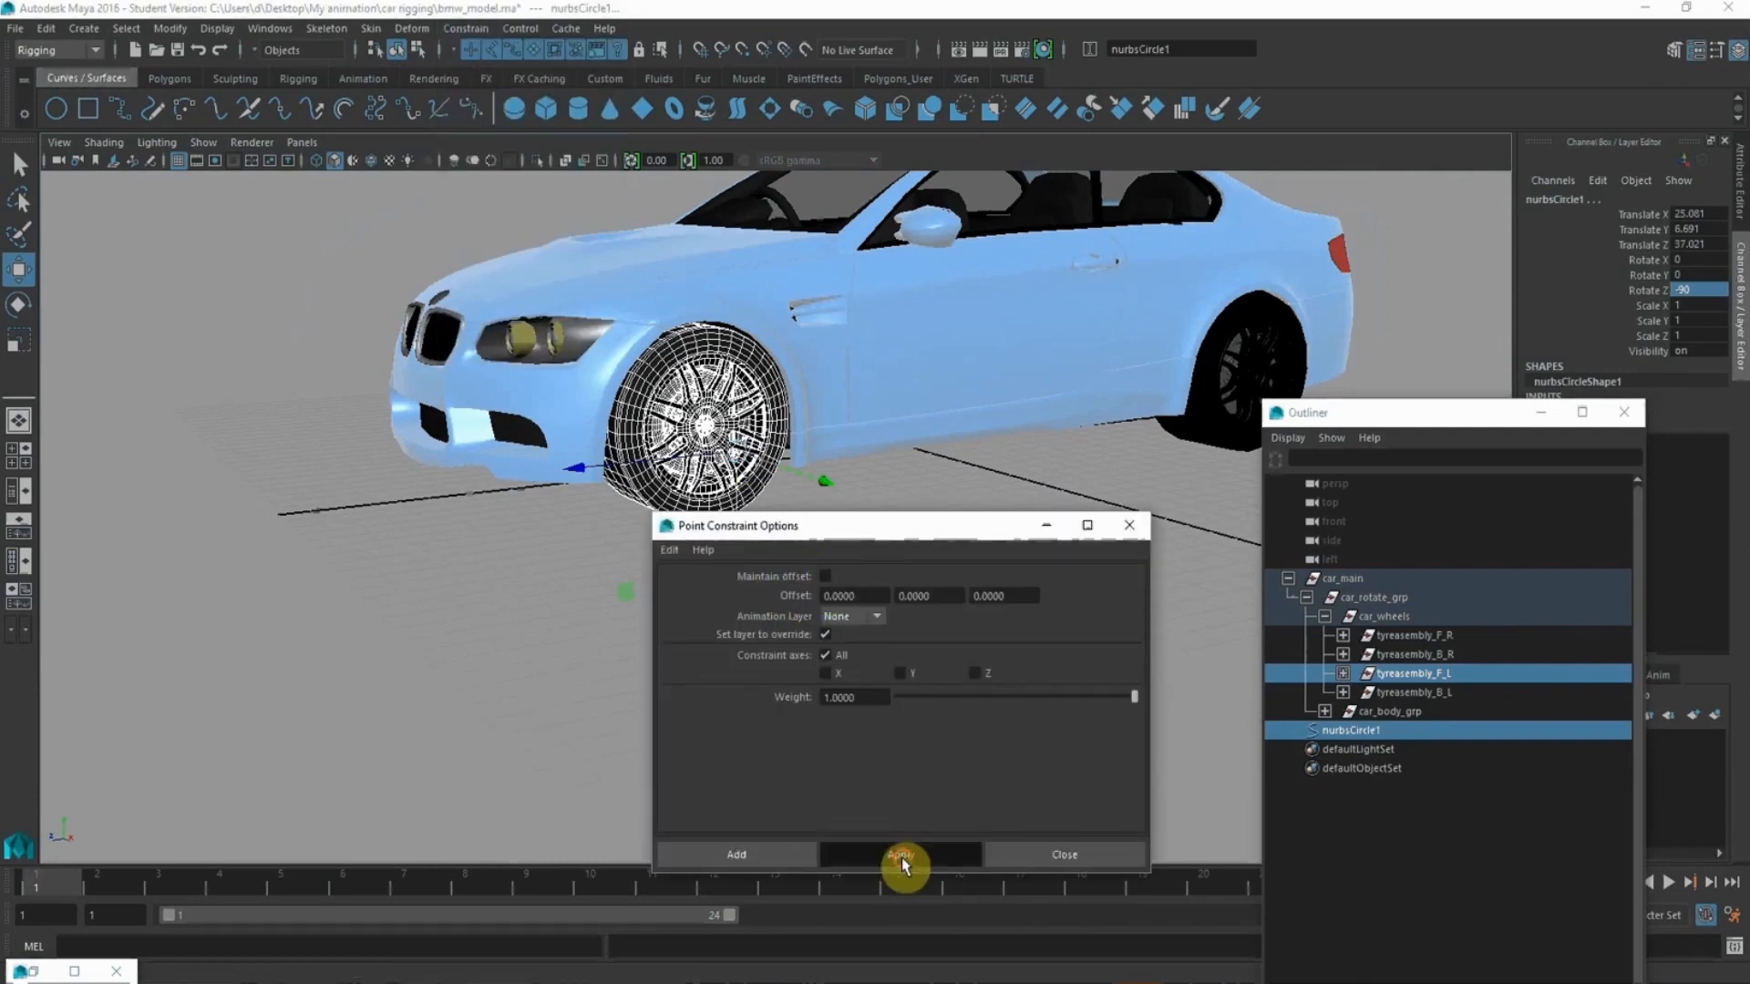
left_click(1129, 525)
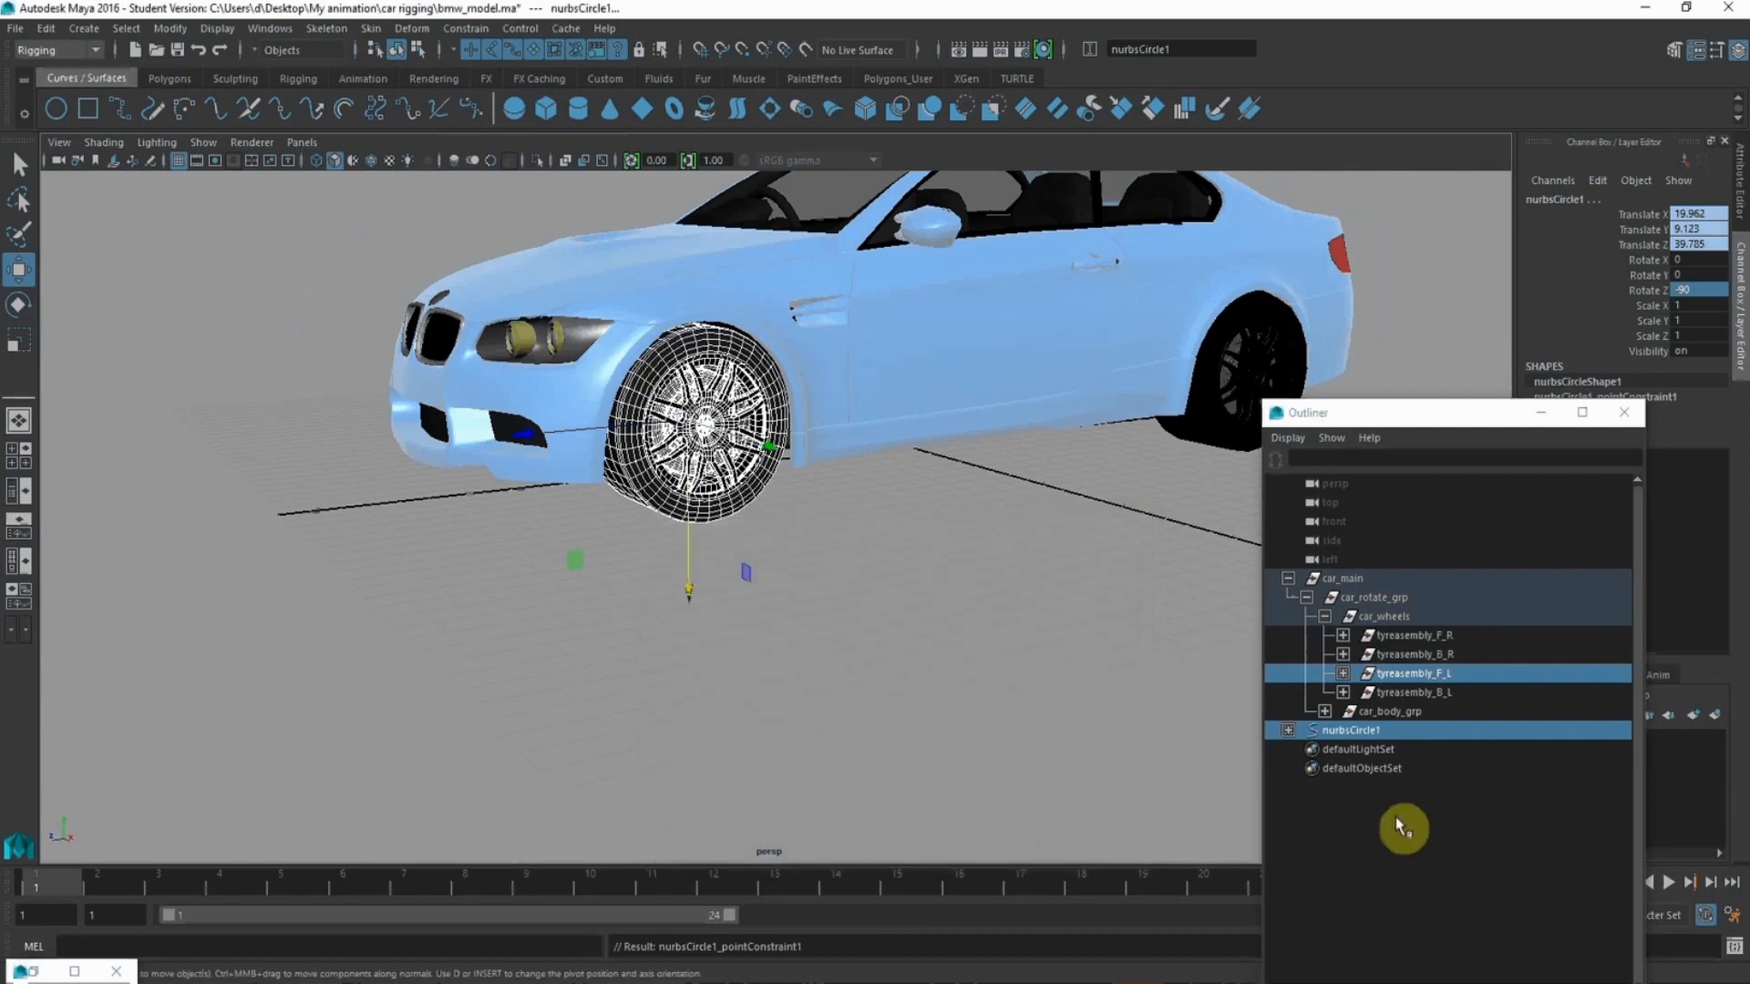
- Expand the circle to its point constraint in the Outliner, and move the circle out from the wheel to about X 32.67
left_click(1288, 732)
left_click(1379, 750)
left_click_drag(784, 504, 818, 461, "alt")
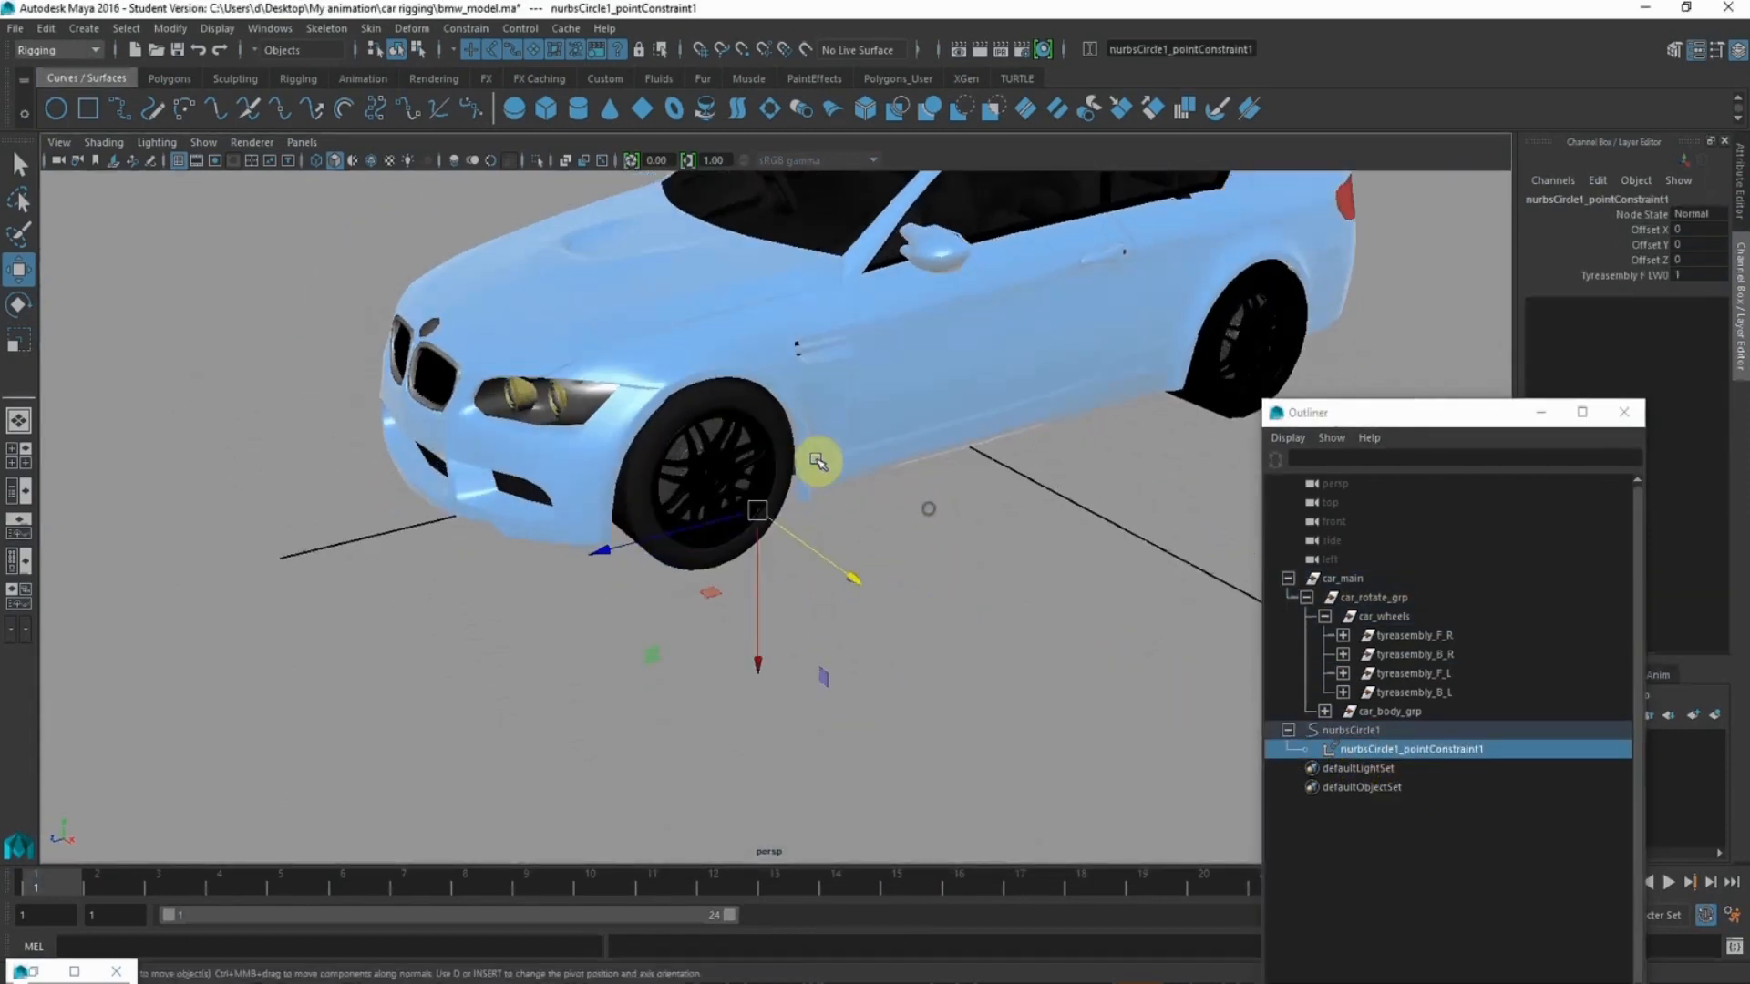
right_click_drag(819, 447, 938, 593, "alt")
left_click(1340, 756)
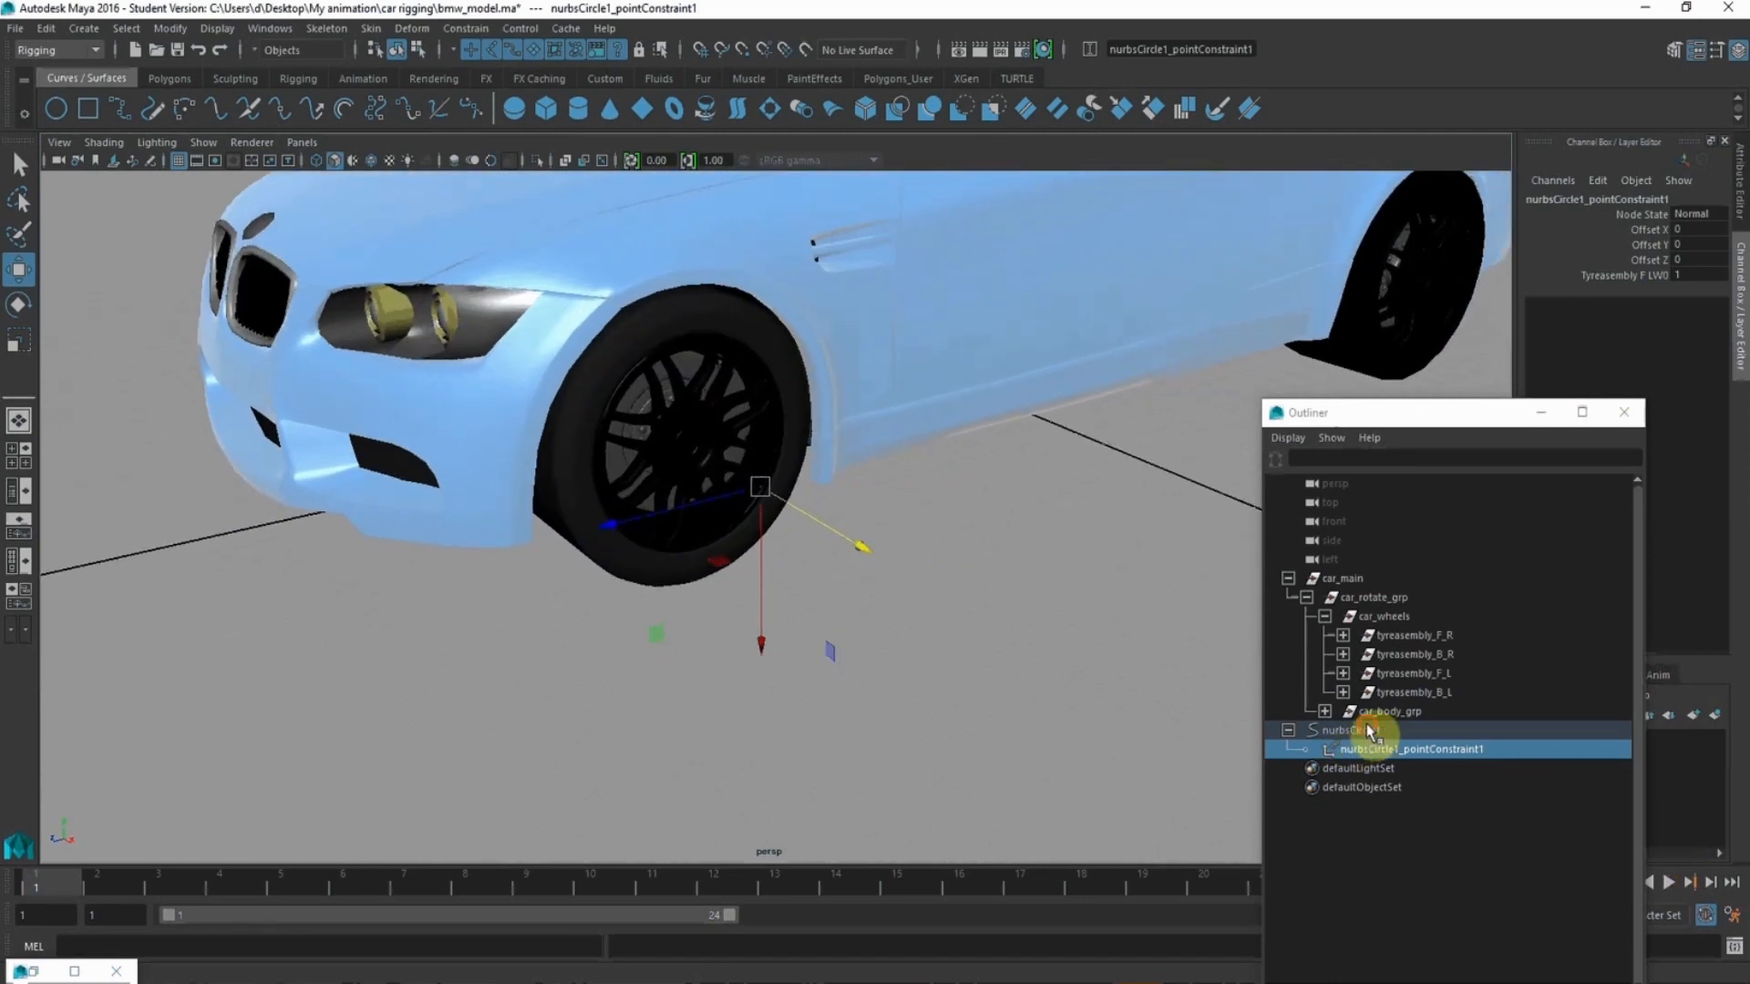
left_click(1366, 730)
left_click_drag(734, 473, 917, 587, "alt")
left_click_drag(872, 529, 924, 592, "alt")
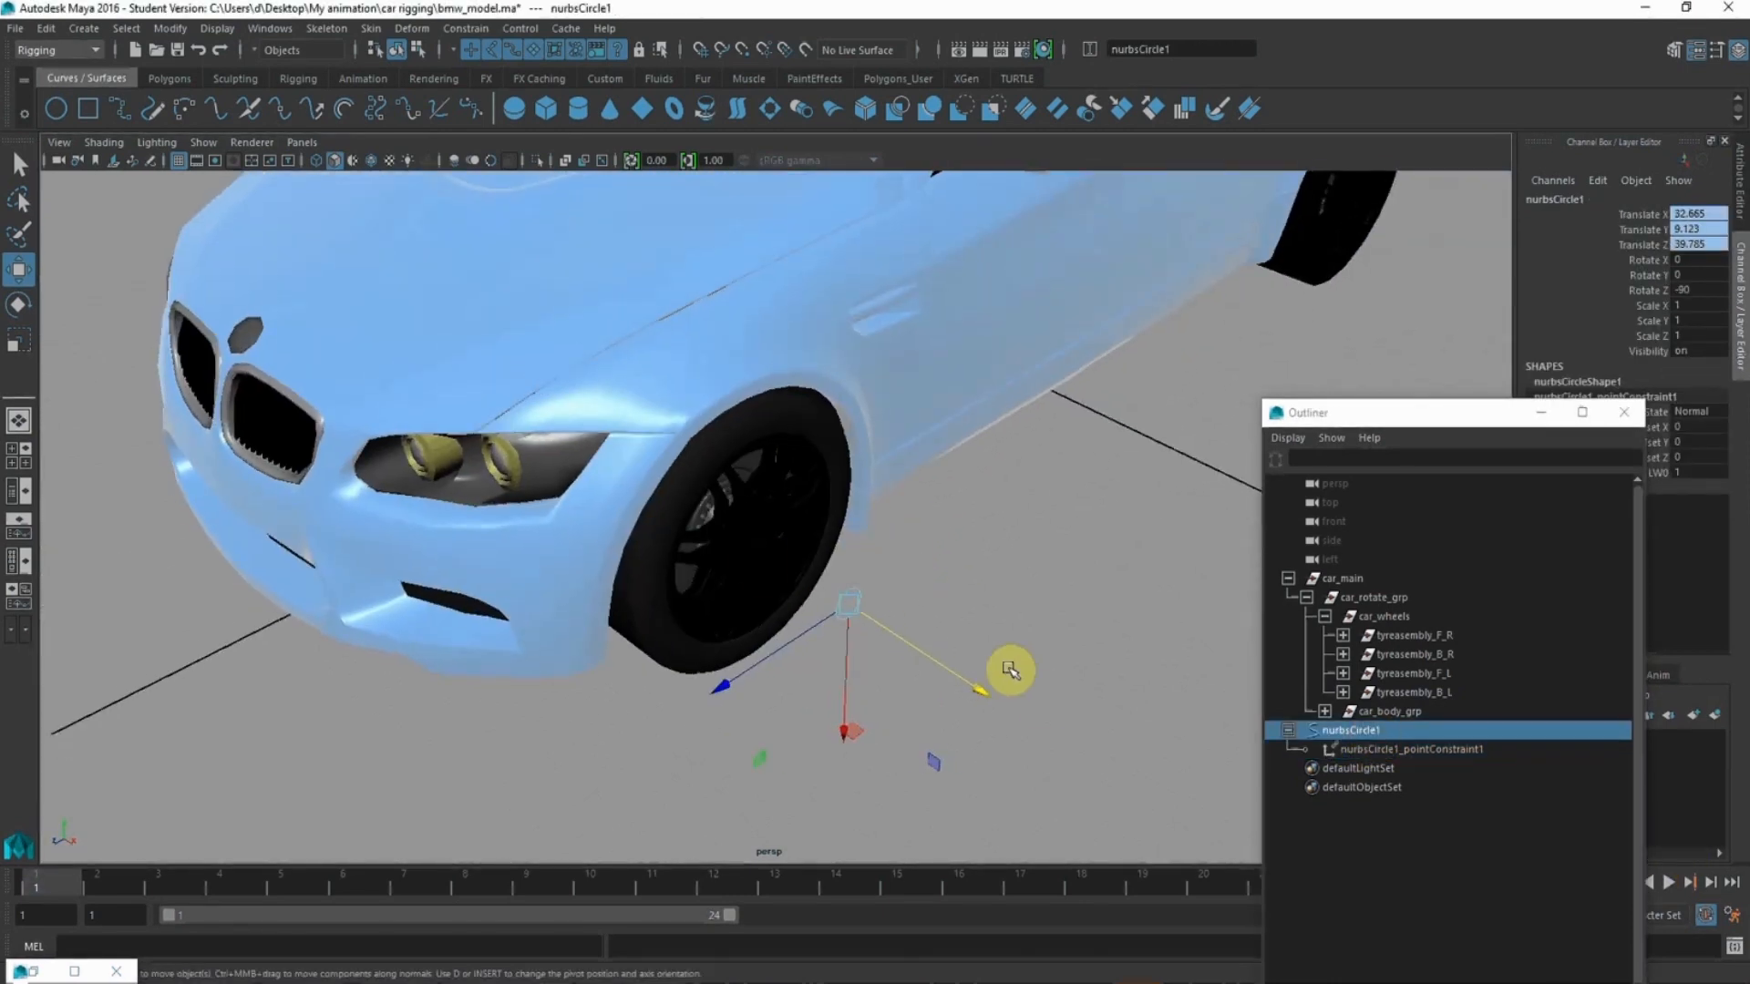
- Scale the circle up uniformly to about 3.66 on all axes
left_click(18, 304)
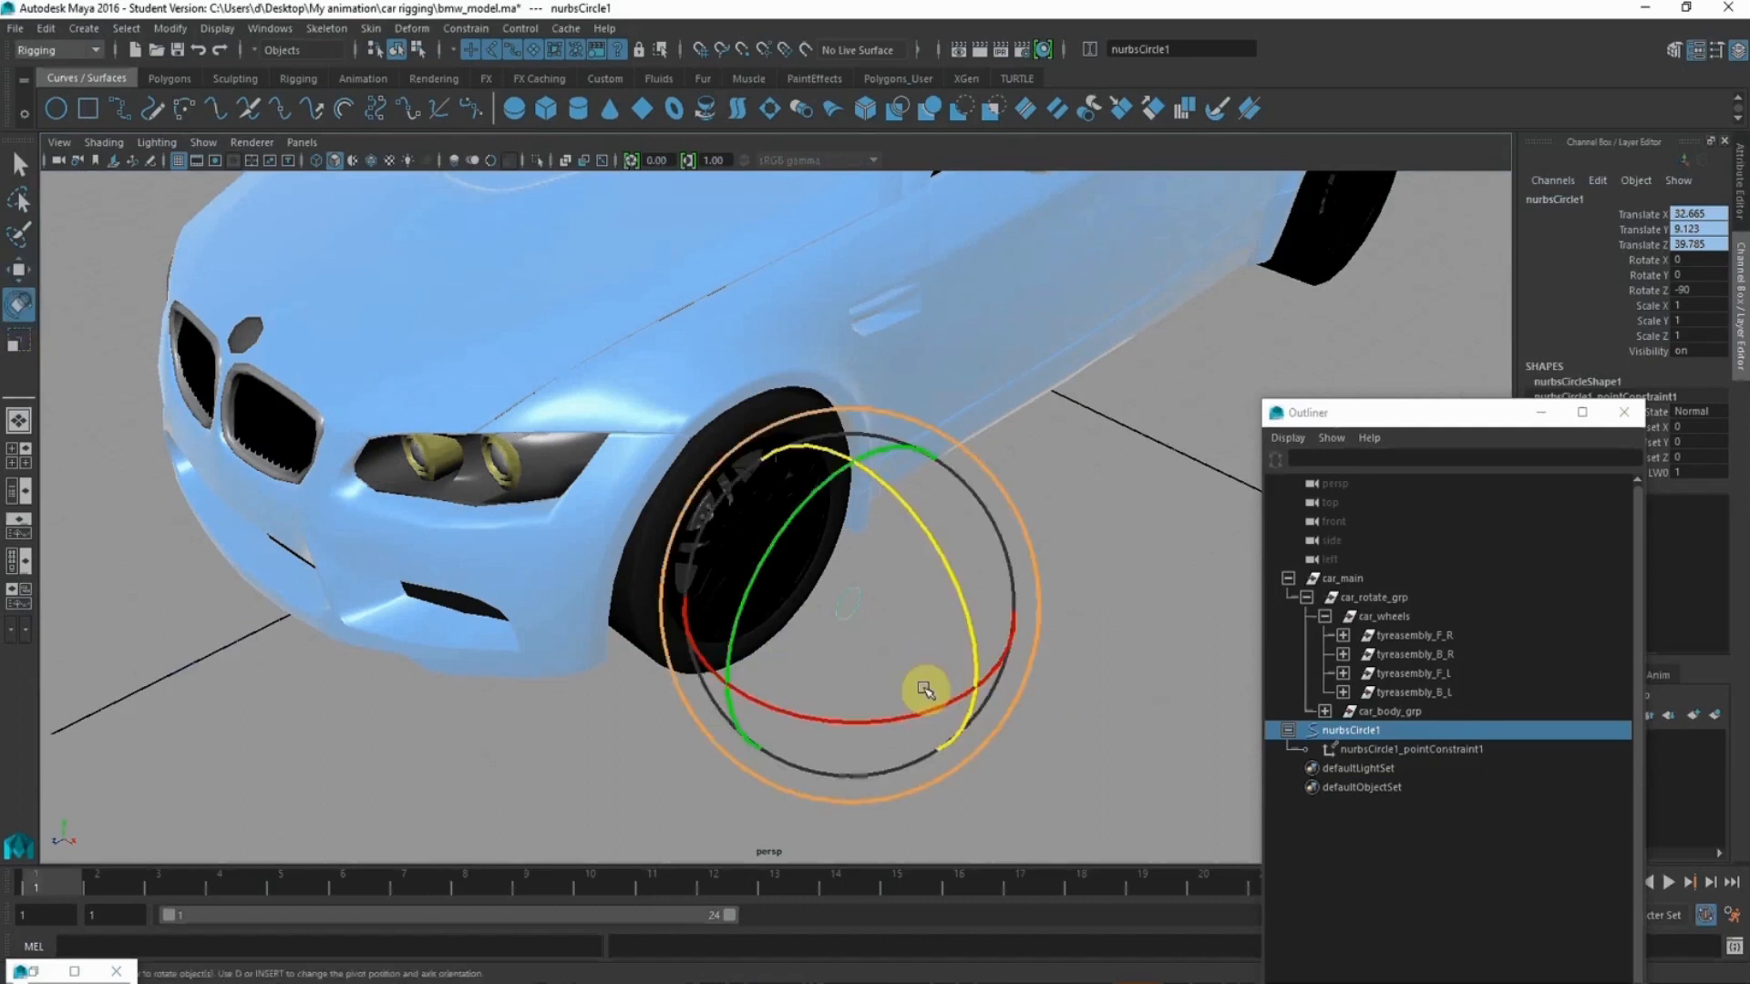
left_click(20, 339)
left_click_drag(860, 613, 1057, 616)
left_click_drag(921, 490, 855, 457, "alt")
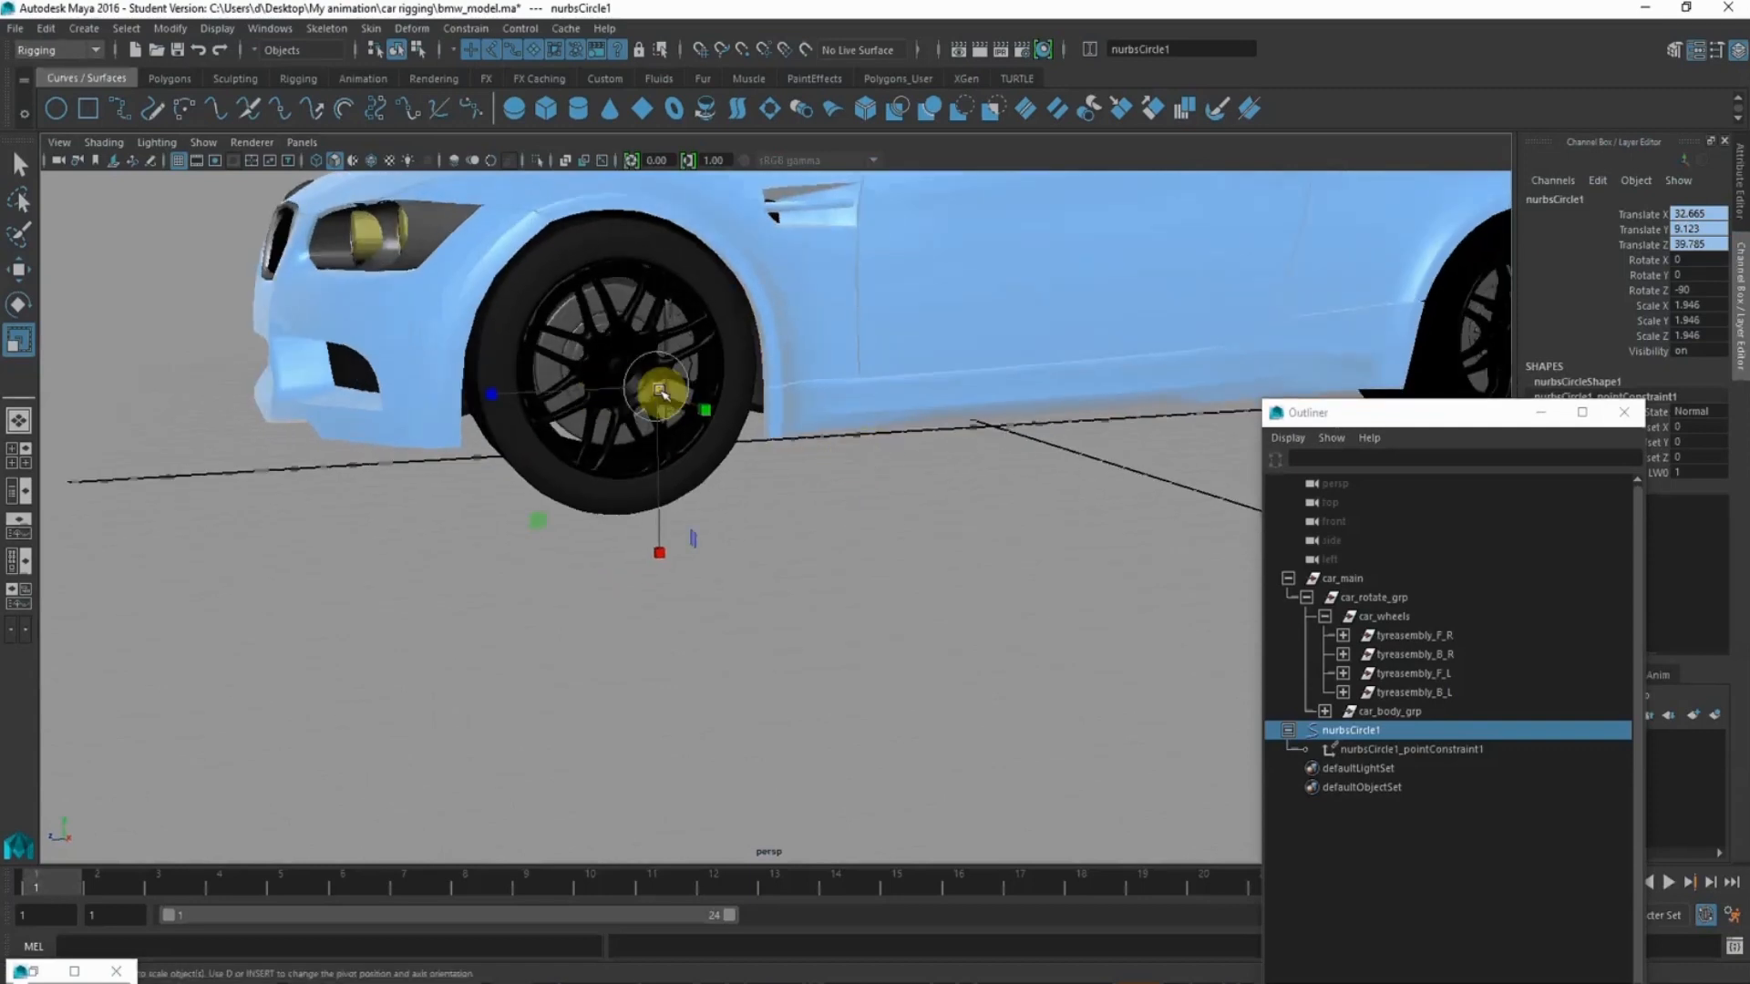
left_click_drag(660, 391, 939, 584)
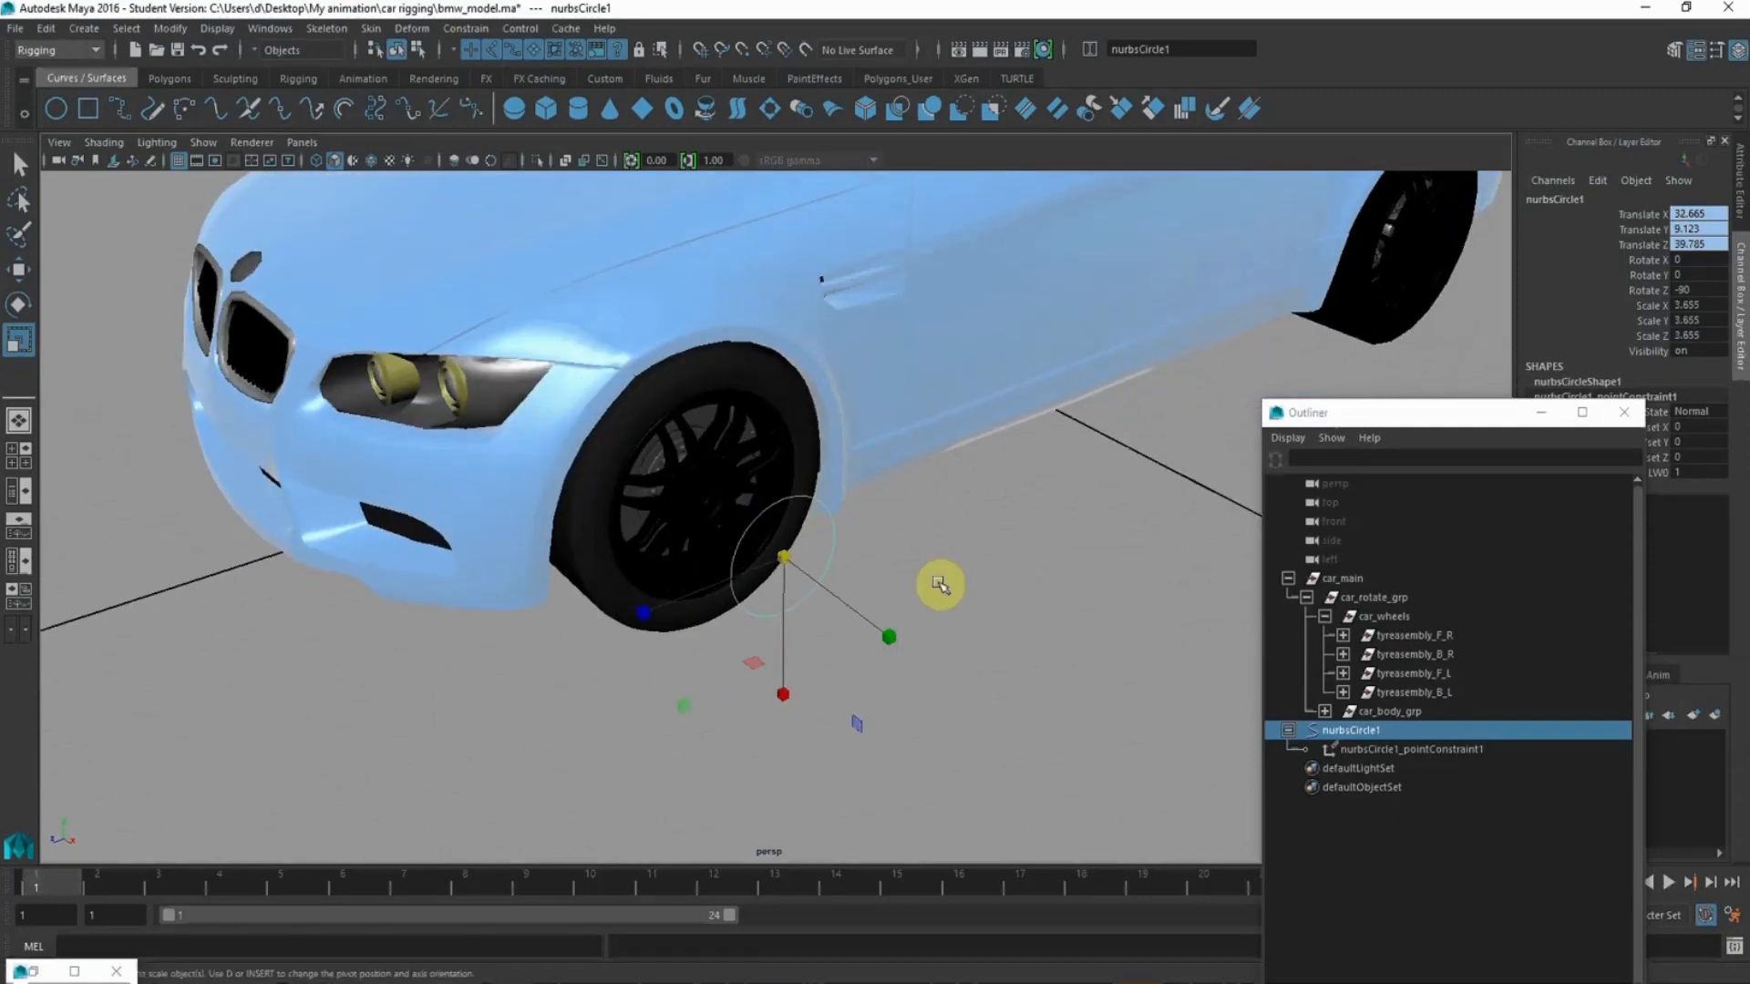
- Delete the circle's point constraint and rename the circle L_wheel_ctrl
left_click(1412, 749)
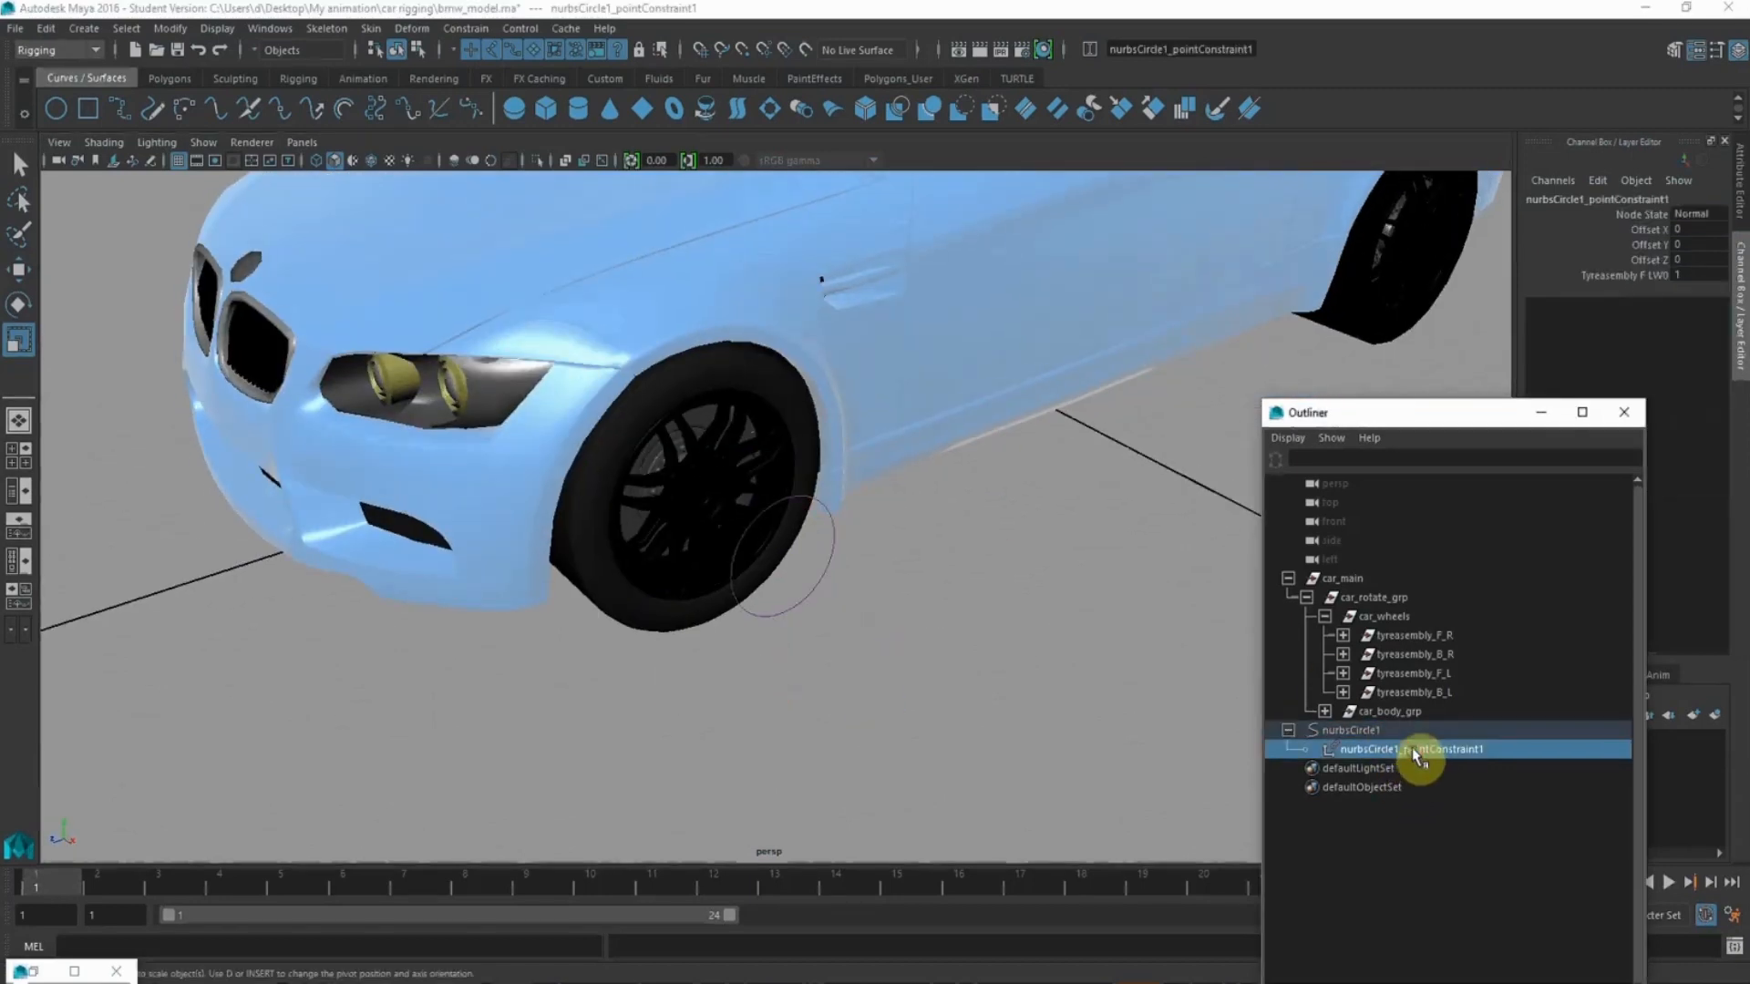
key("Delete")
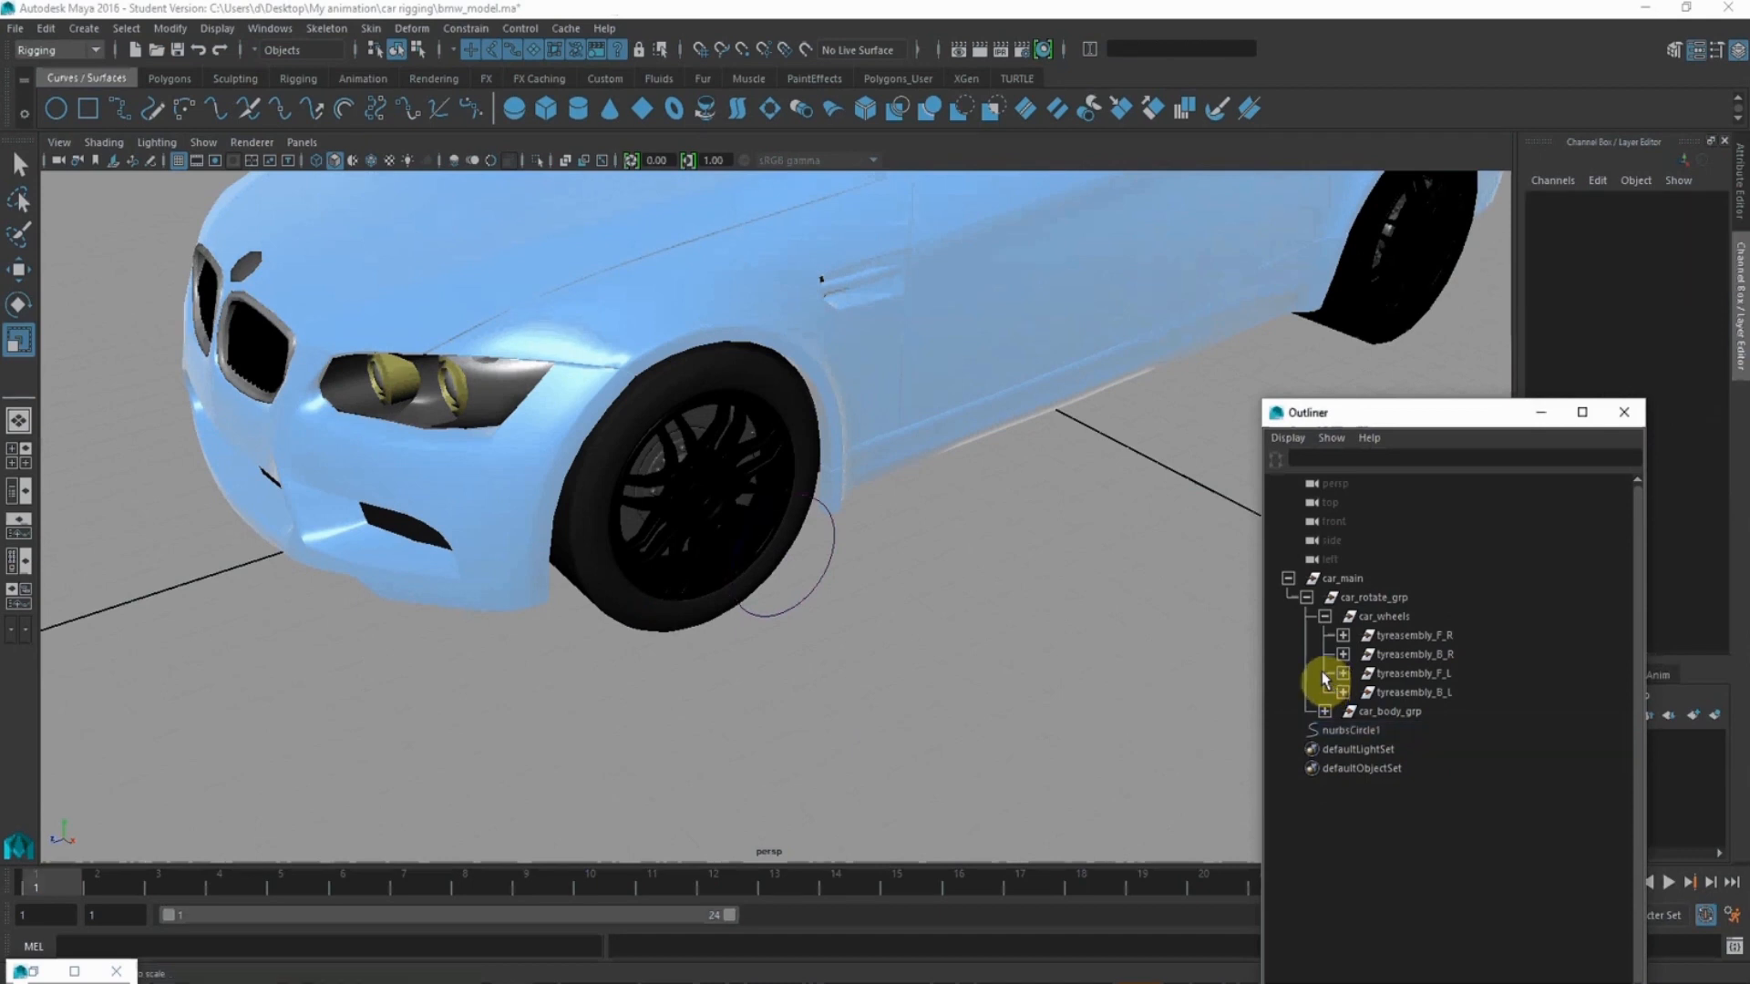
left_click(800, 567)
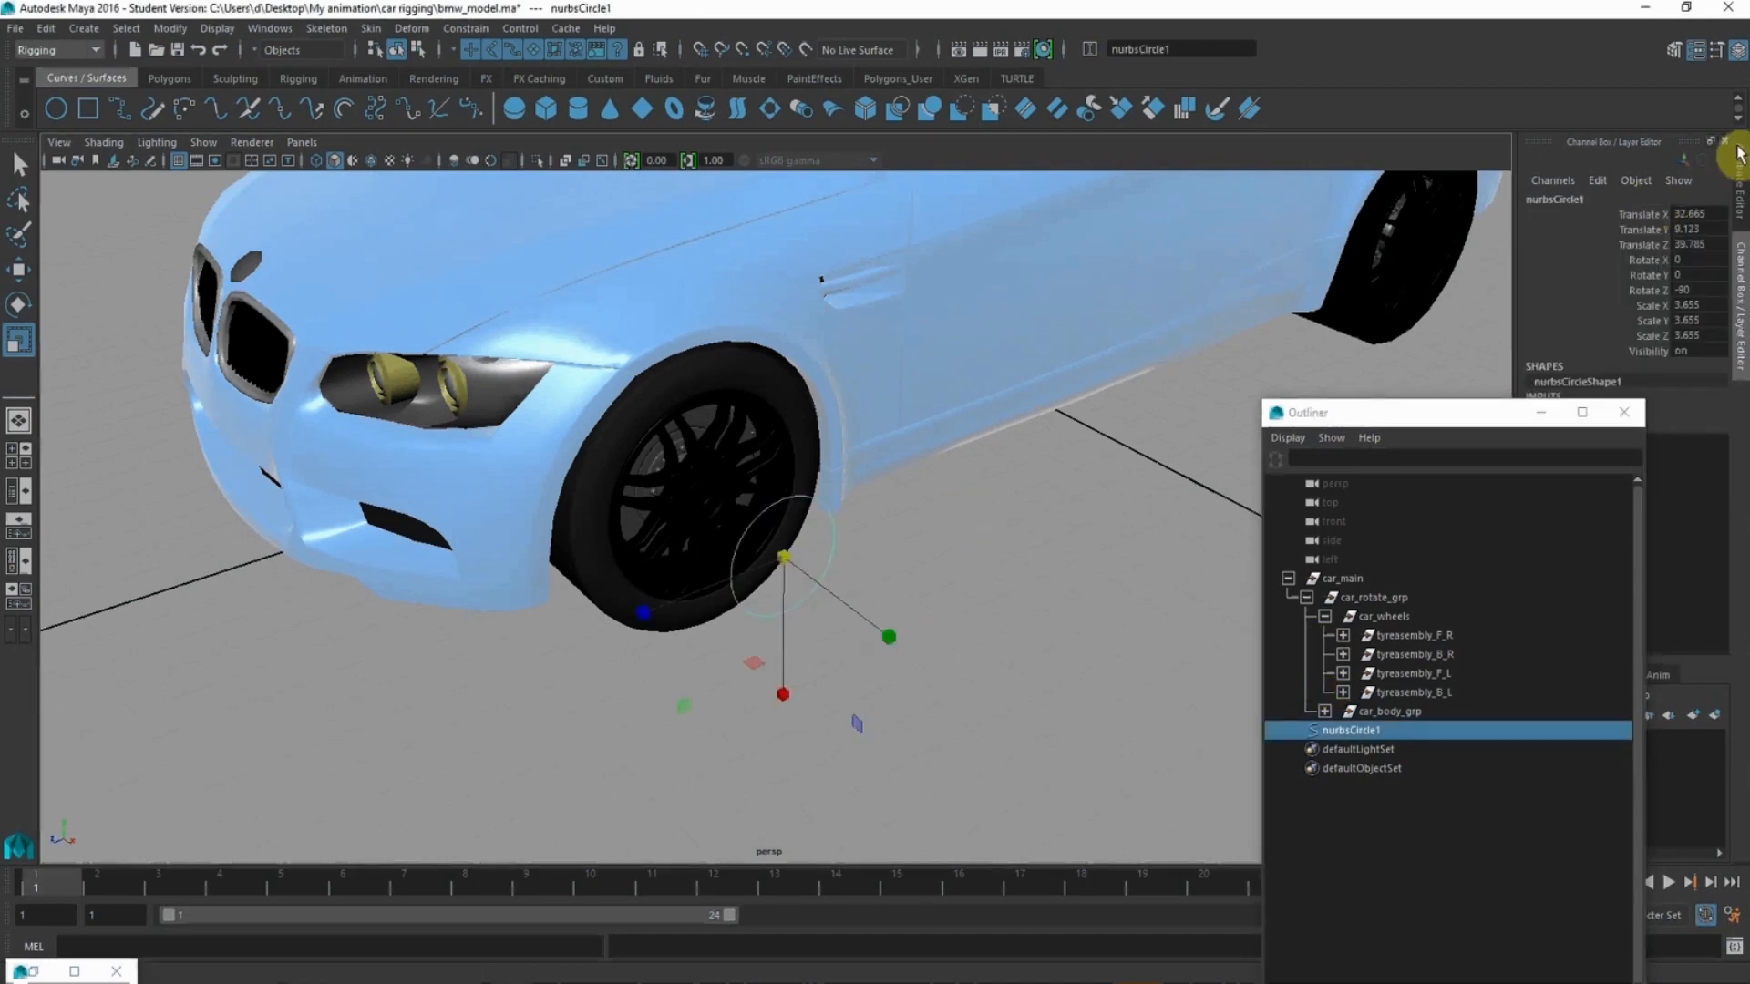
left_click(1587, 199)
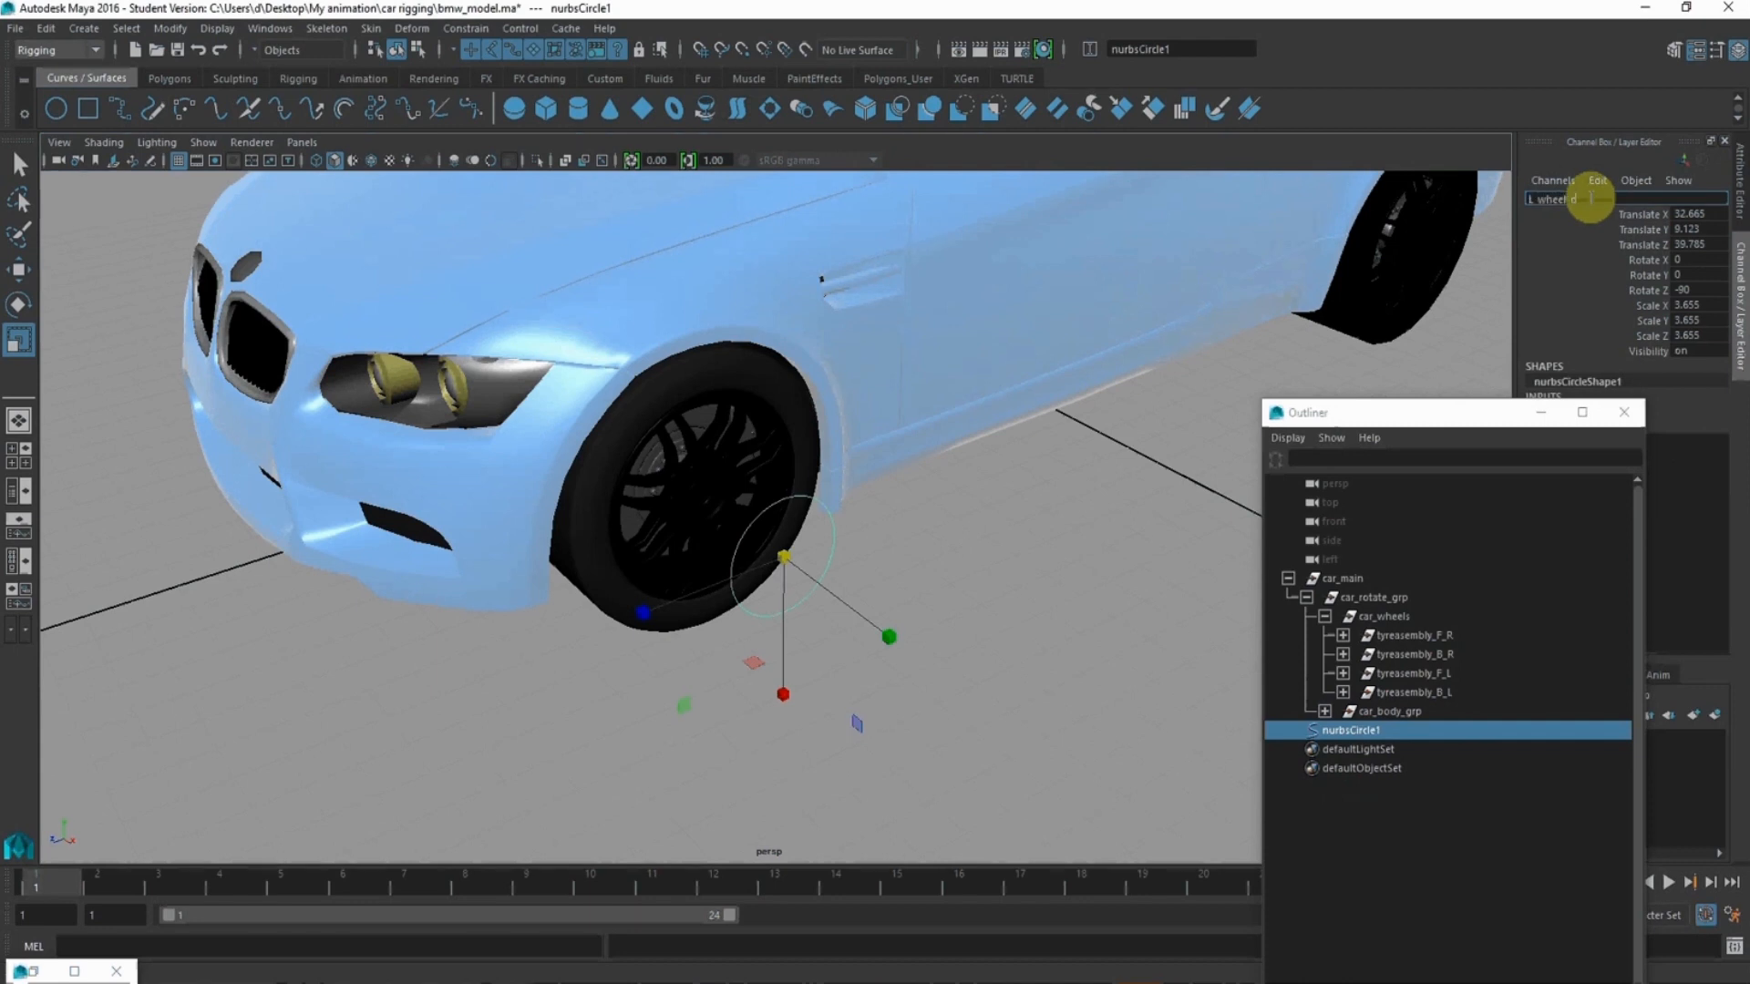
key("Return")
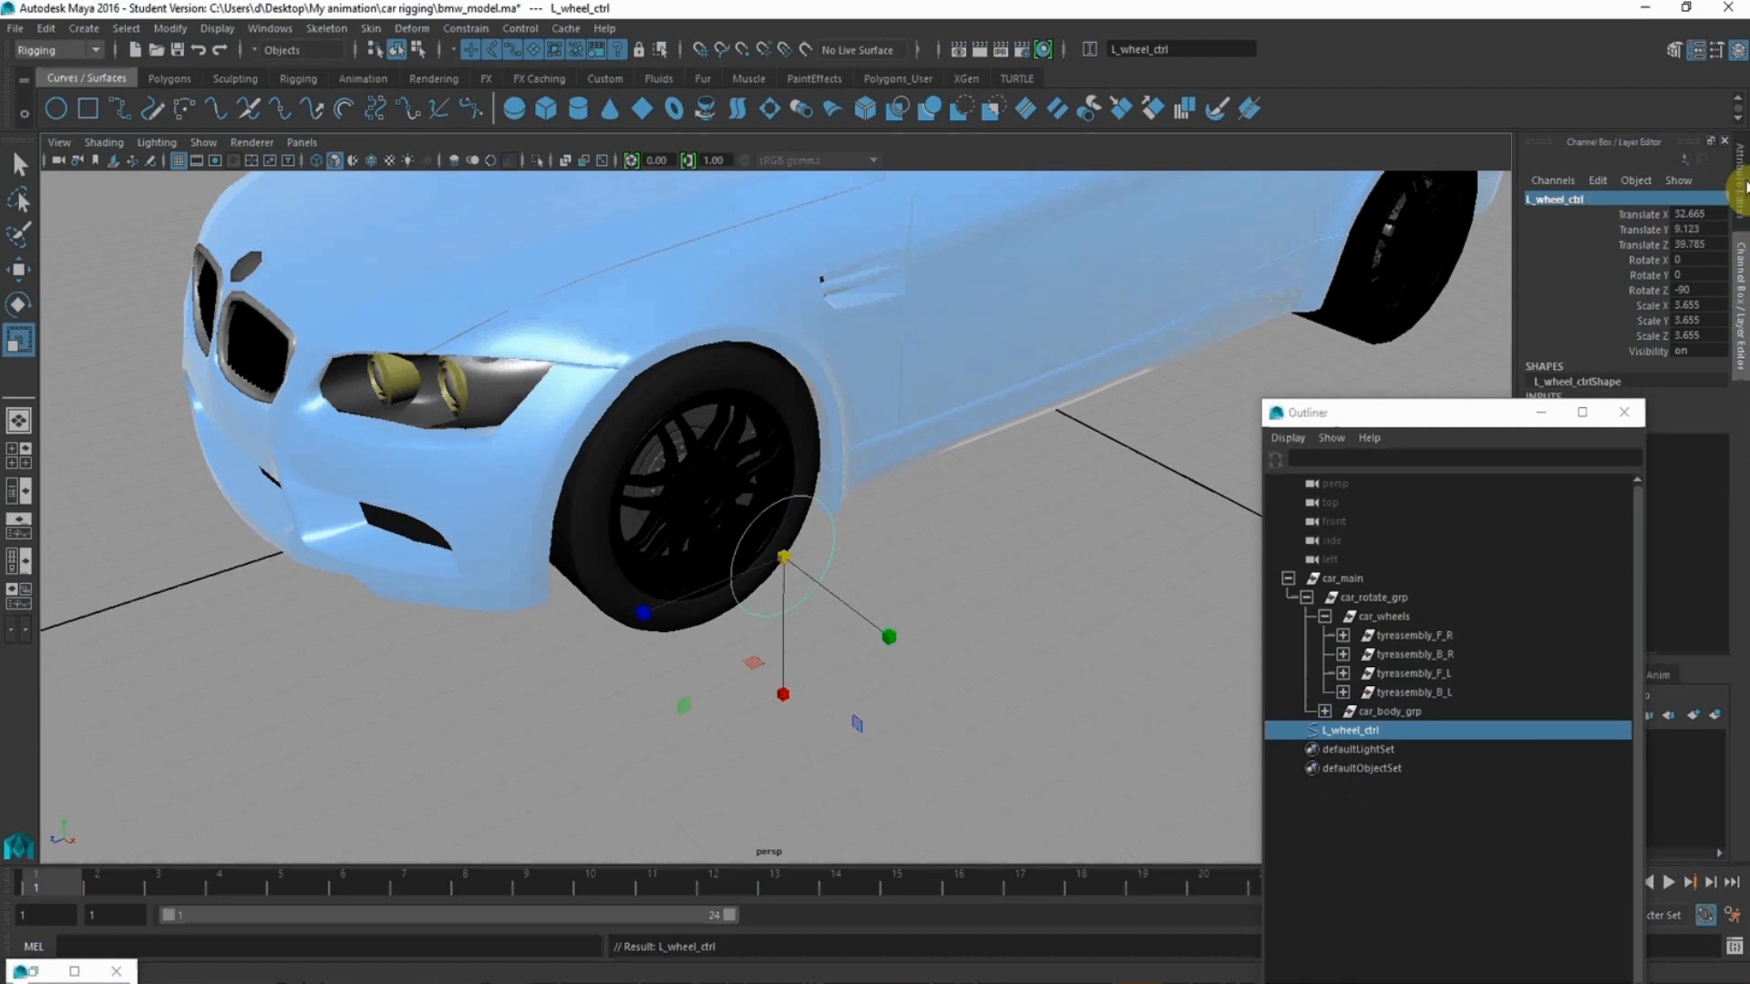
- Freeze the transformations of L_wheel_ctrl and delete its construction history
left_click_drag(1449, 415, 1280, 404)
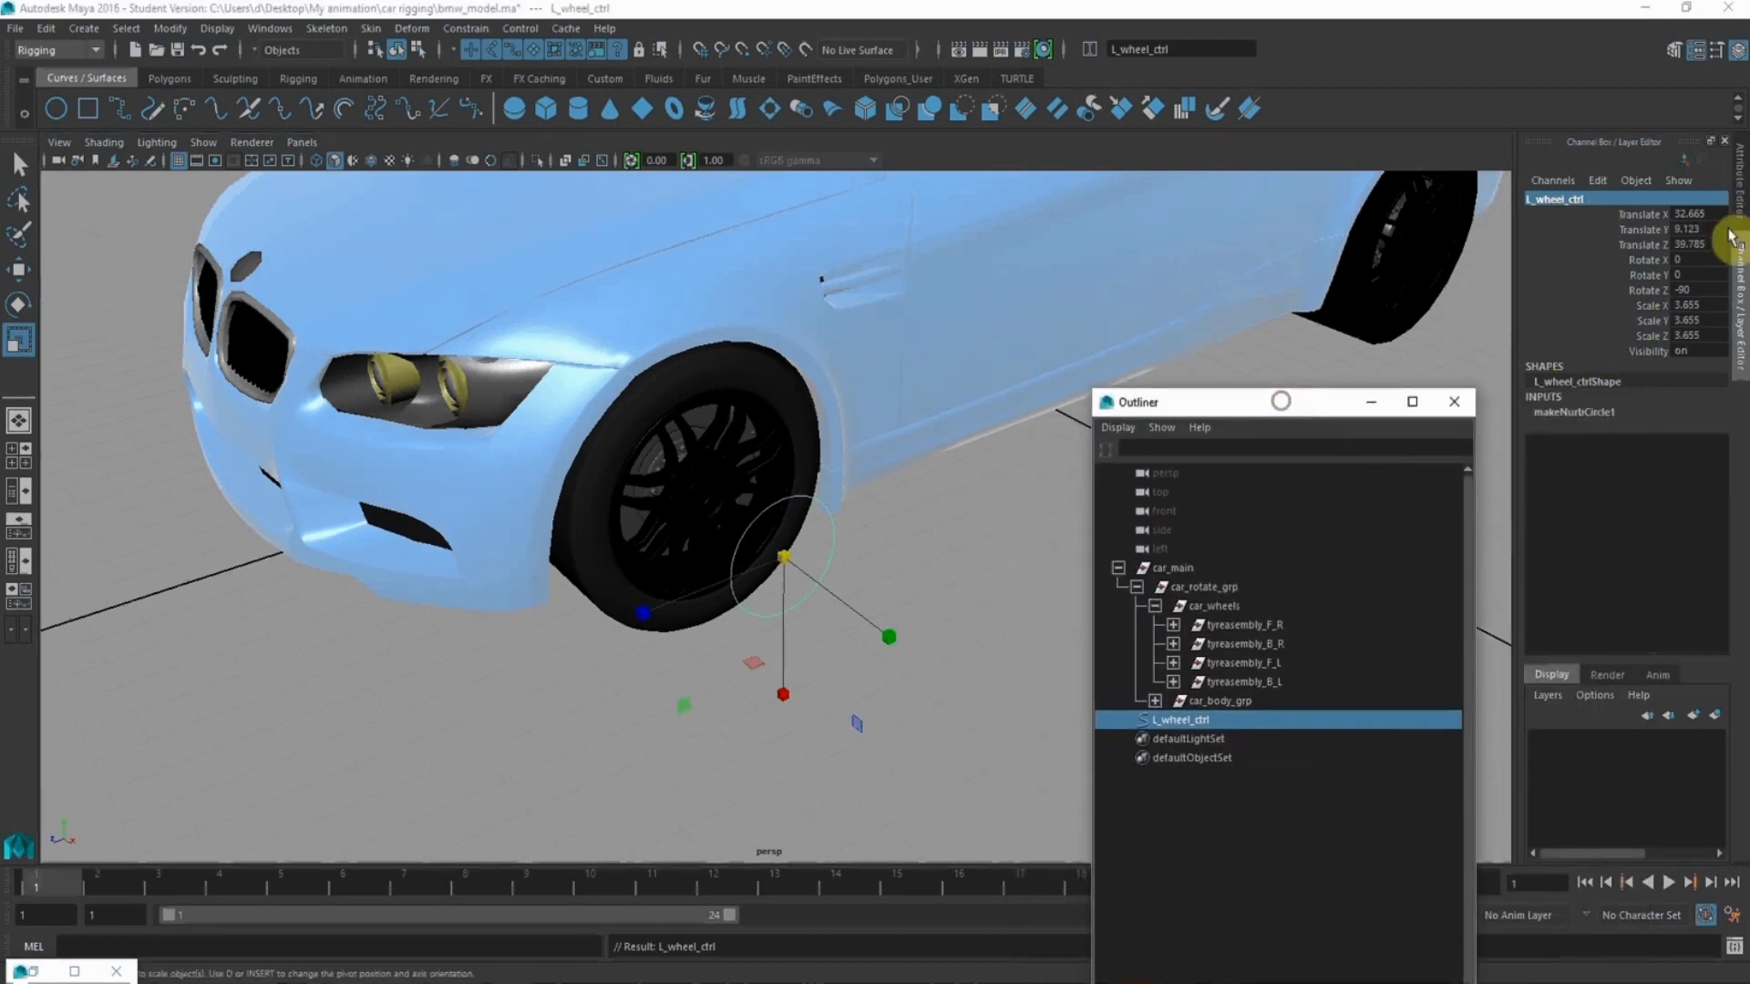
left_click(276, 34)
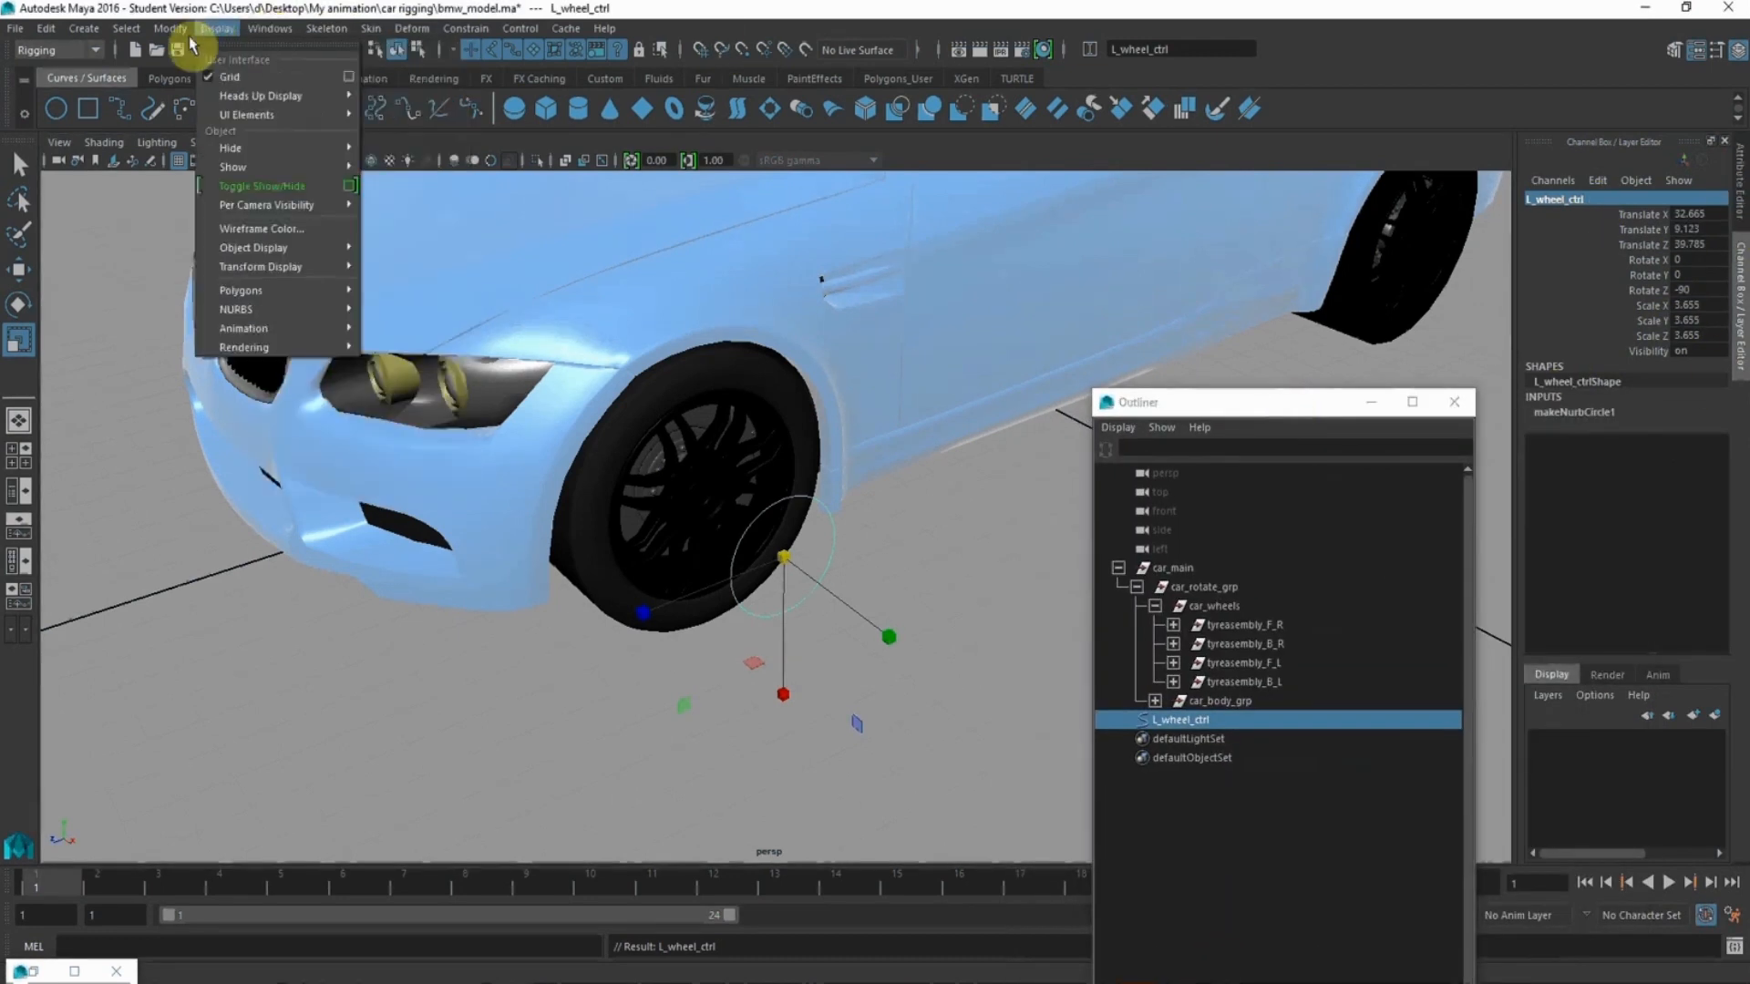
mouse_move(173, 32)
left_click(191, 115)
left_click_drag(510, 382, 487, 356, "alt")
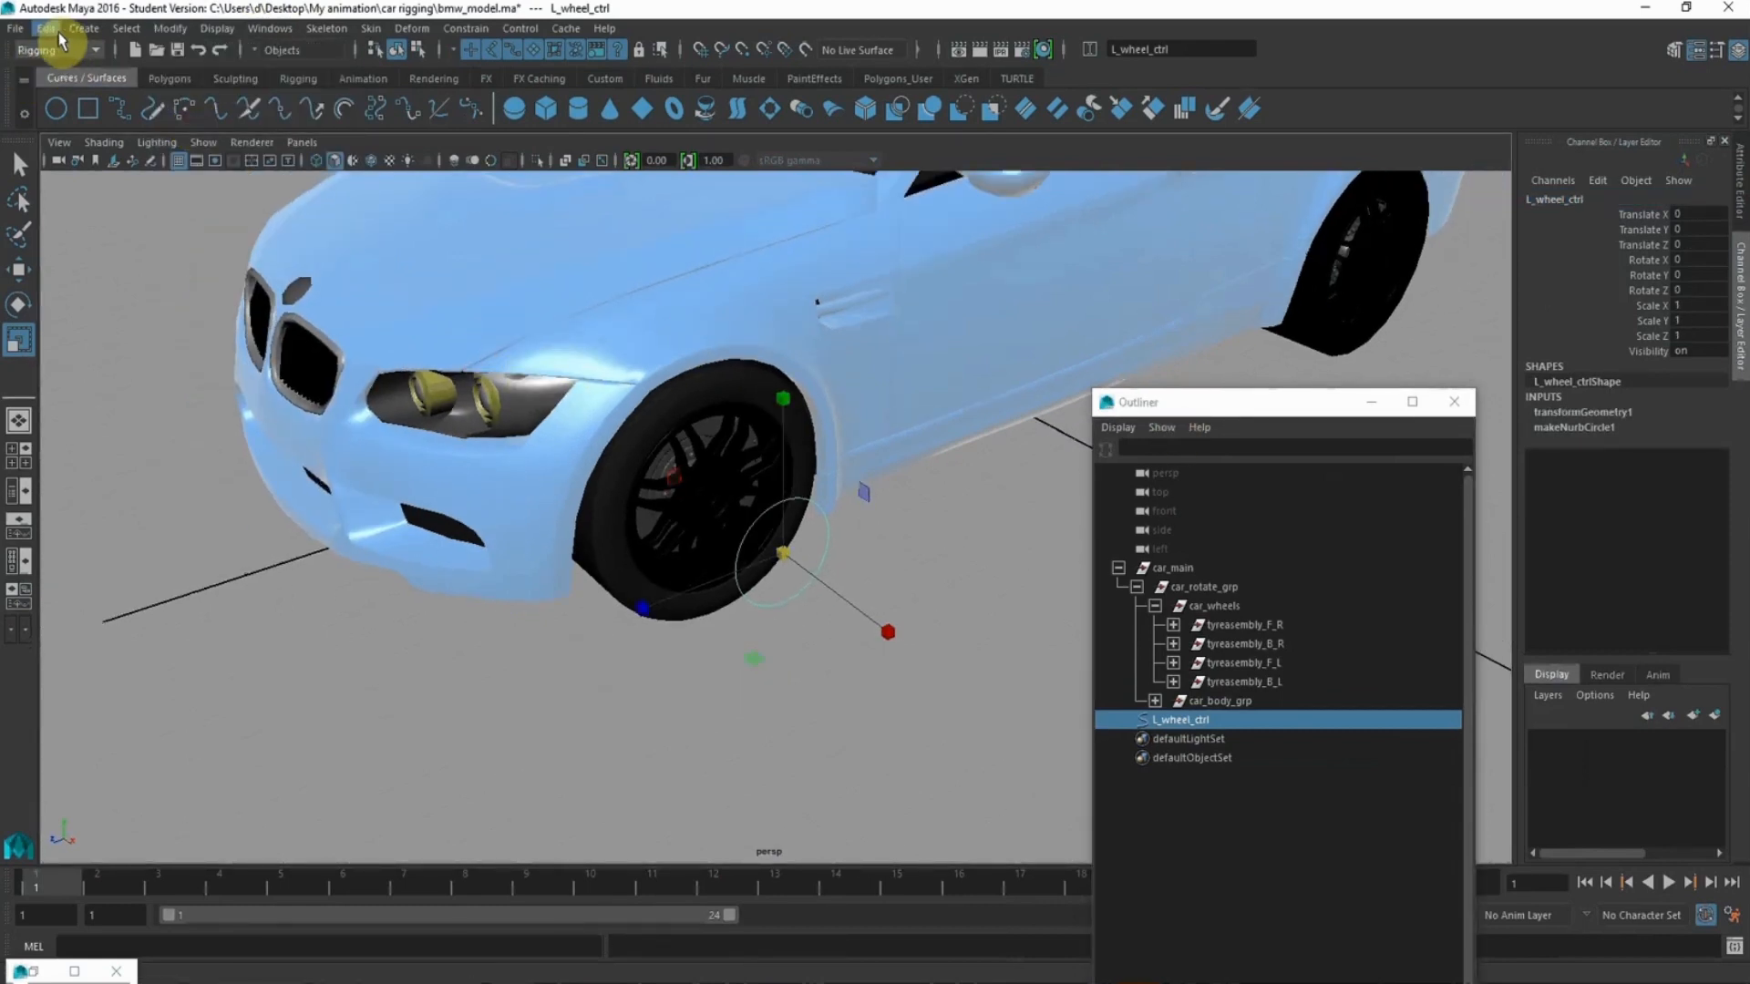
left_click(53, 30)
mouse_move(62, 255)
left_click(316, 270)
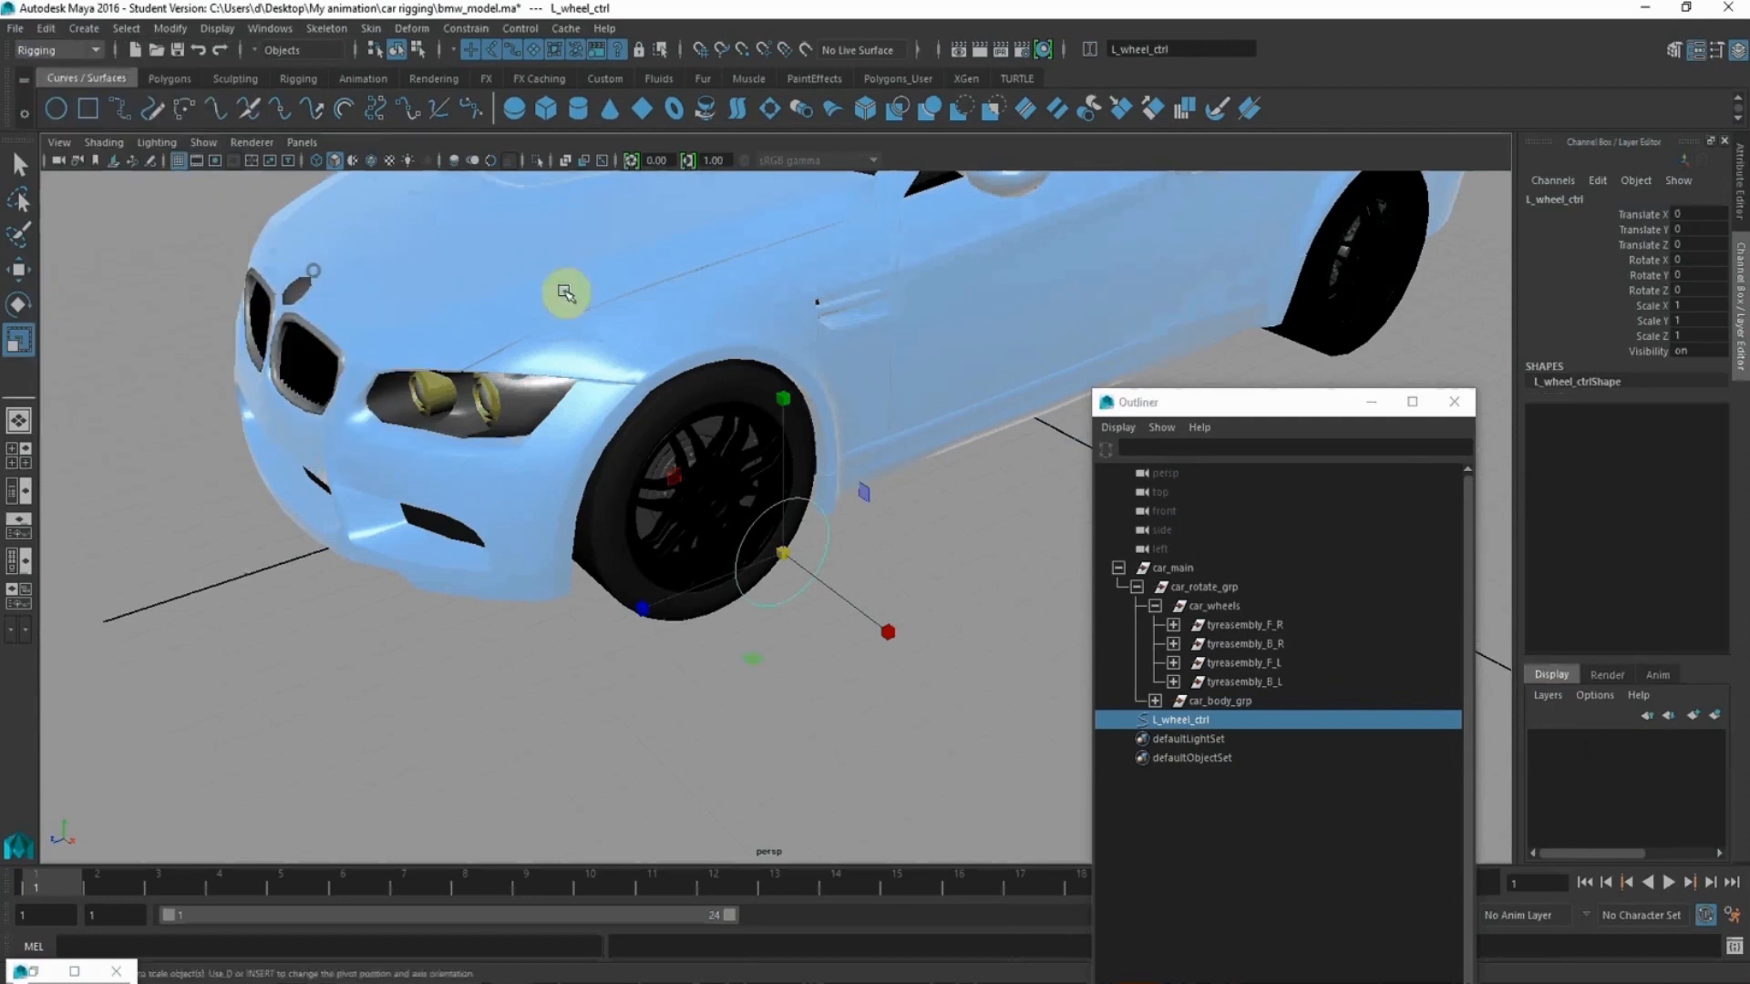
- Add a keyable float attribute squash_stretch to L_wheel_ctrl with minimum -10, maximum 10 and default 0
left_click_drag(853, 425, 957, 371, "alt")
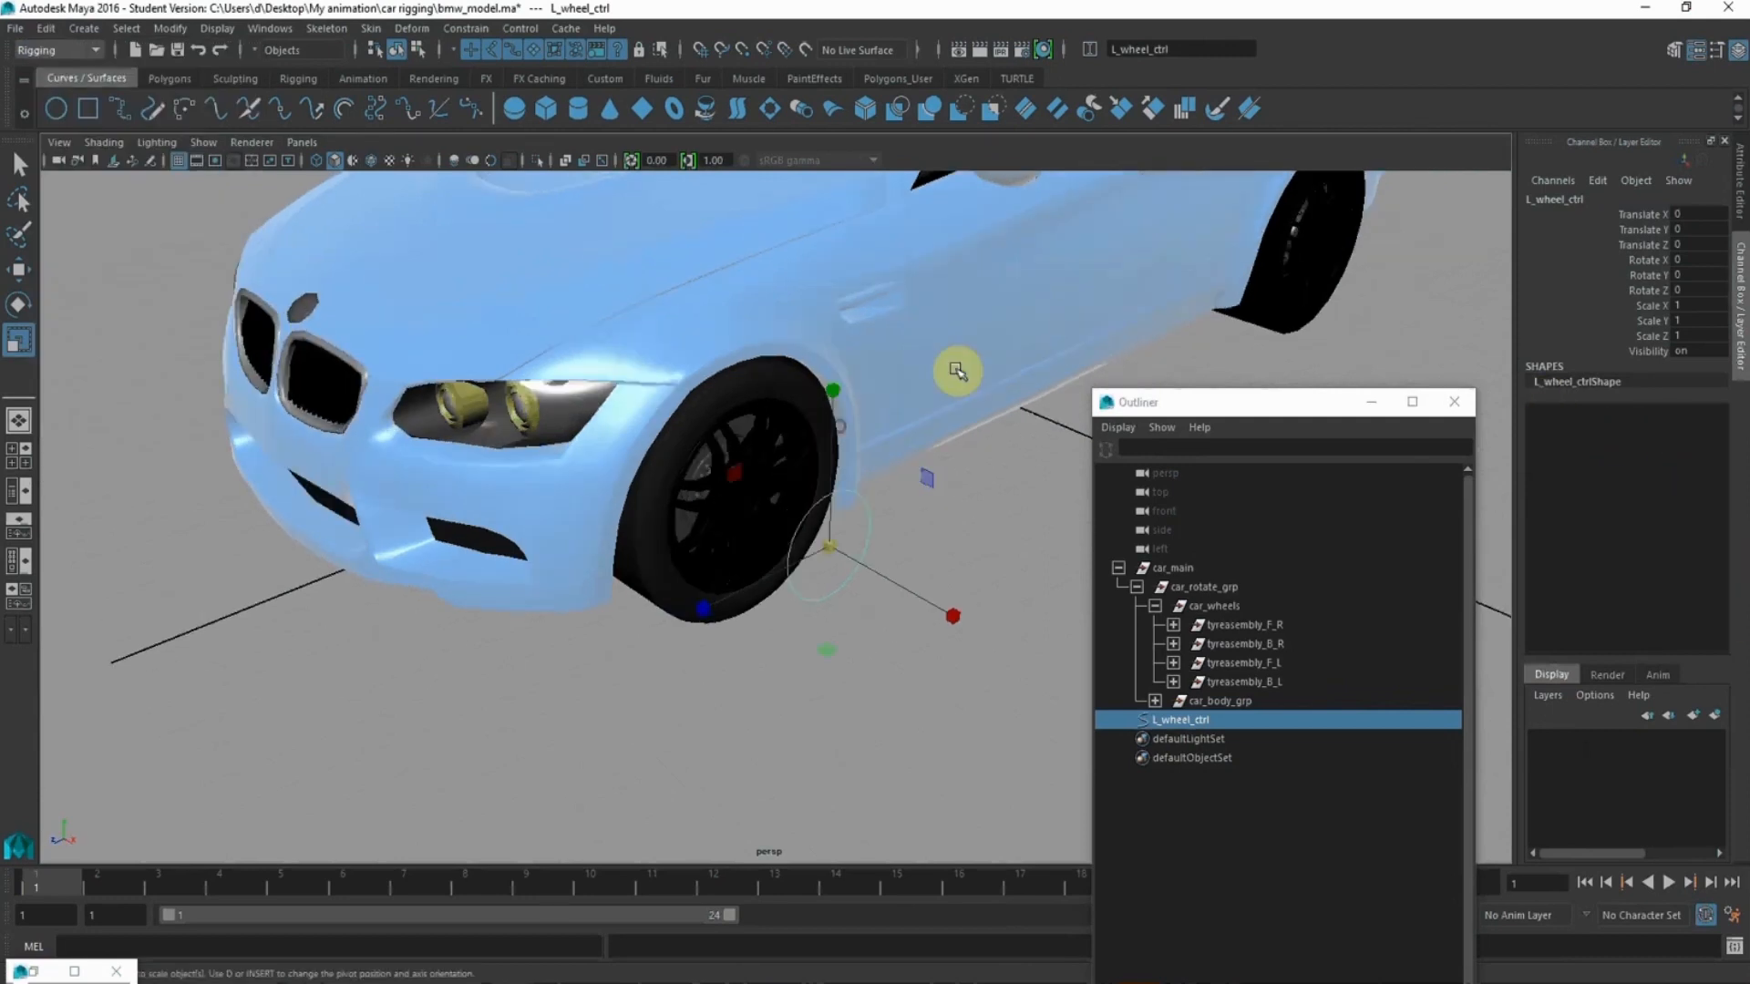
left_click(1598, 181)
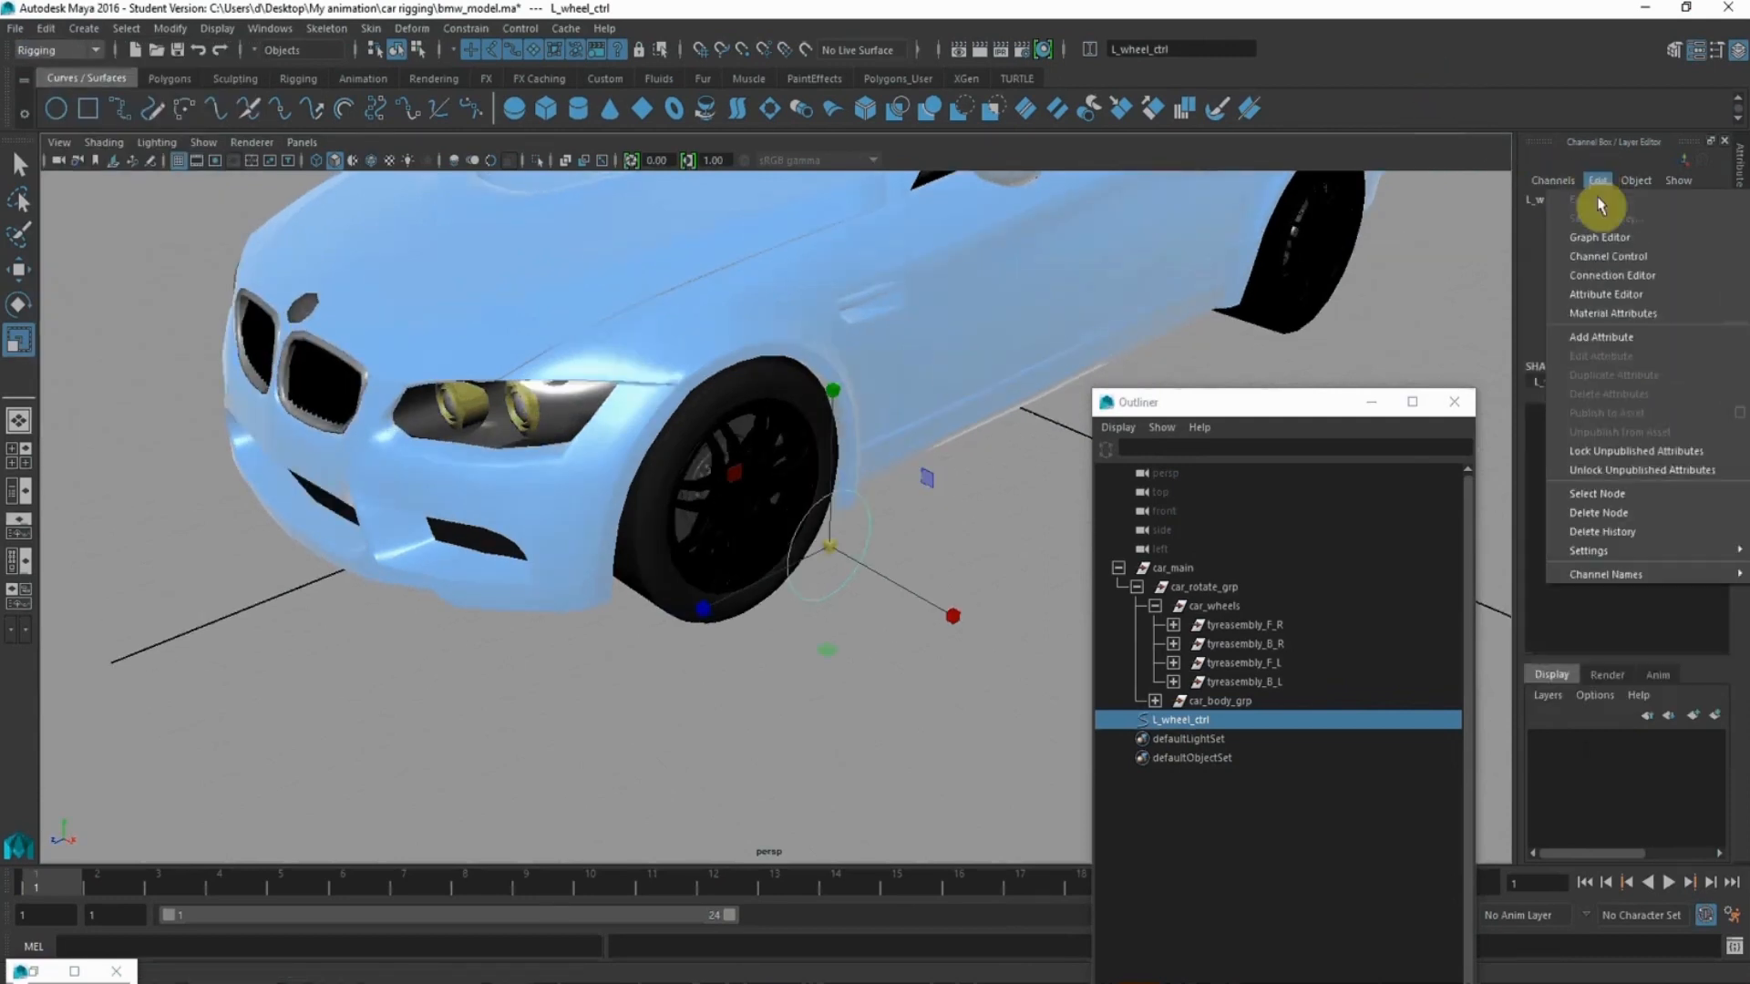
left_click(1640, 338)
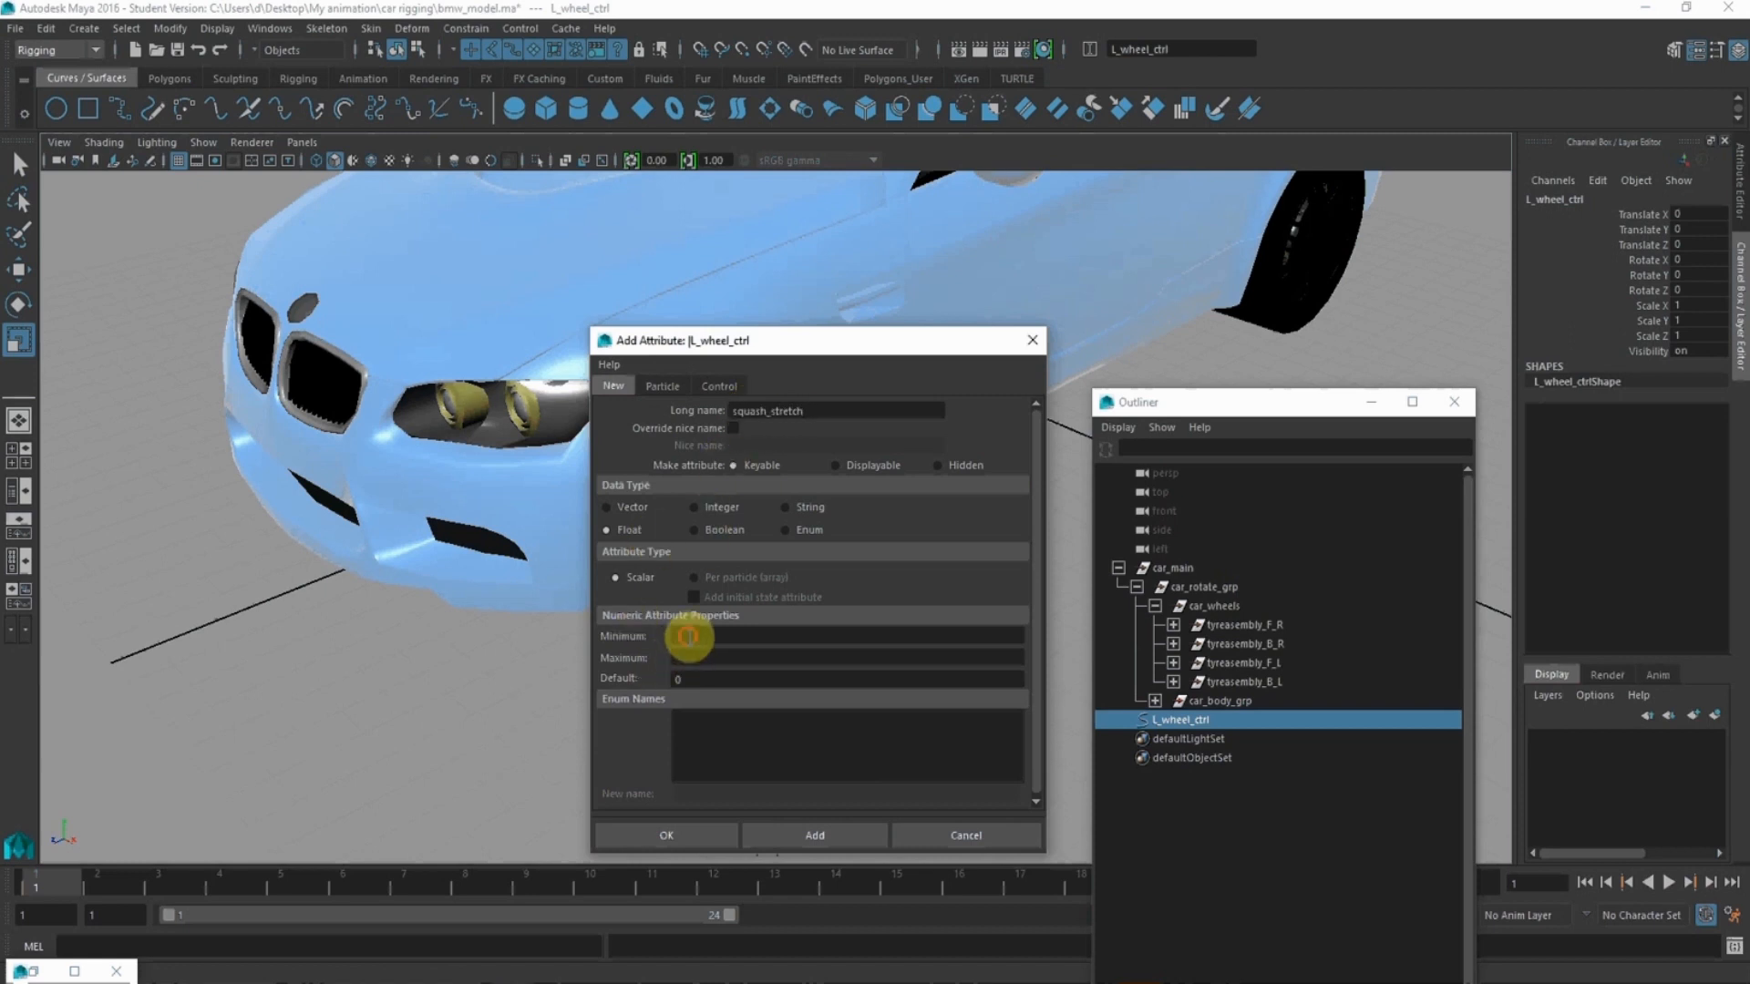
left_click(683, 635)
type("-")
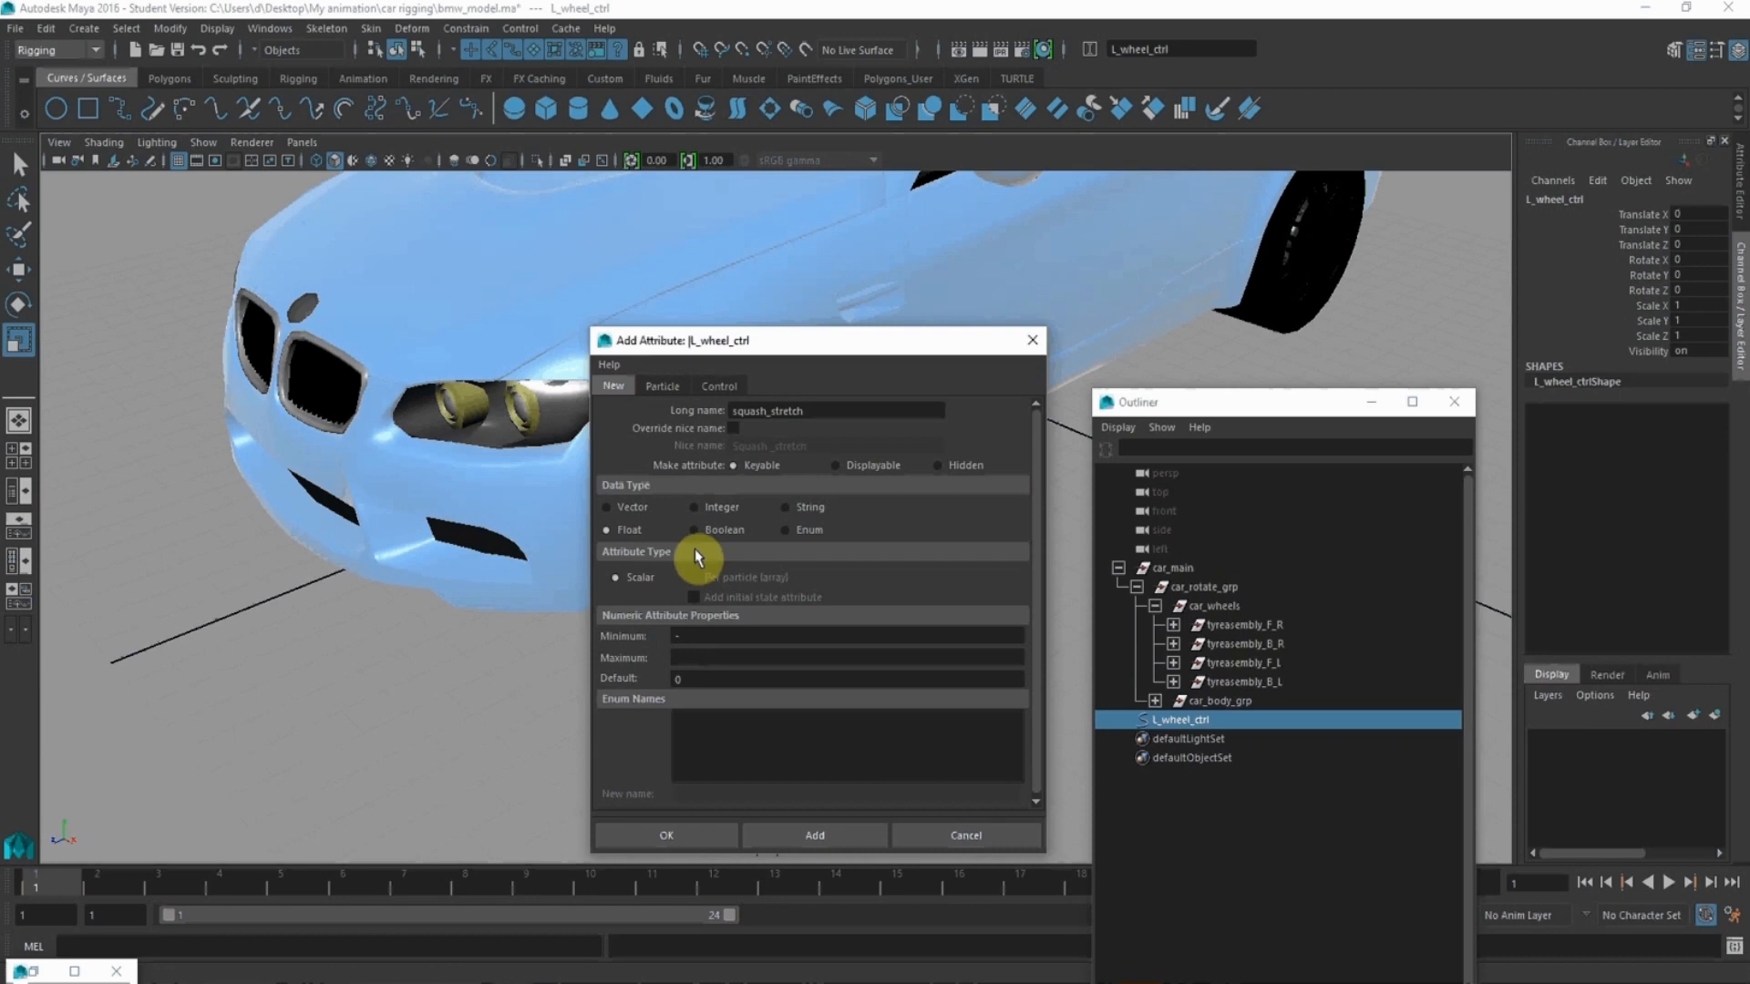
type("10")
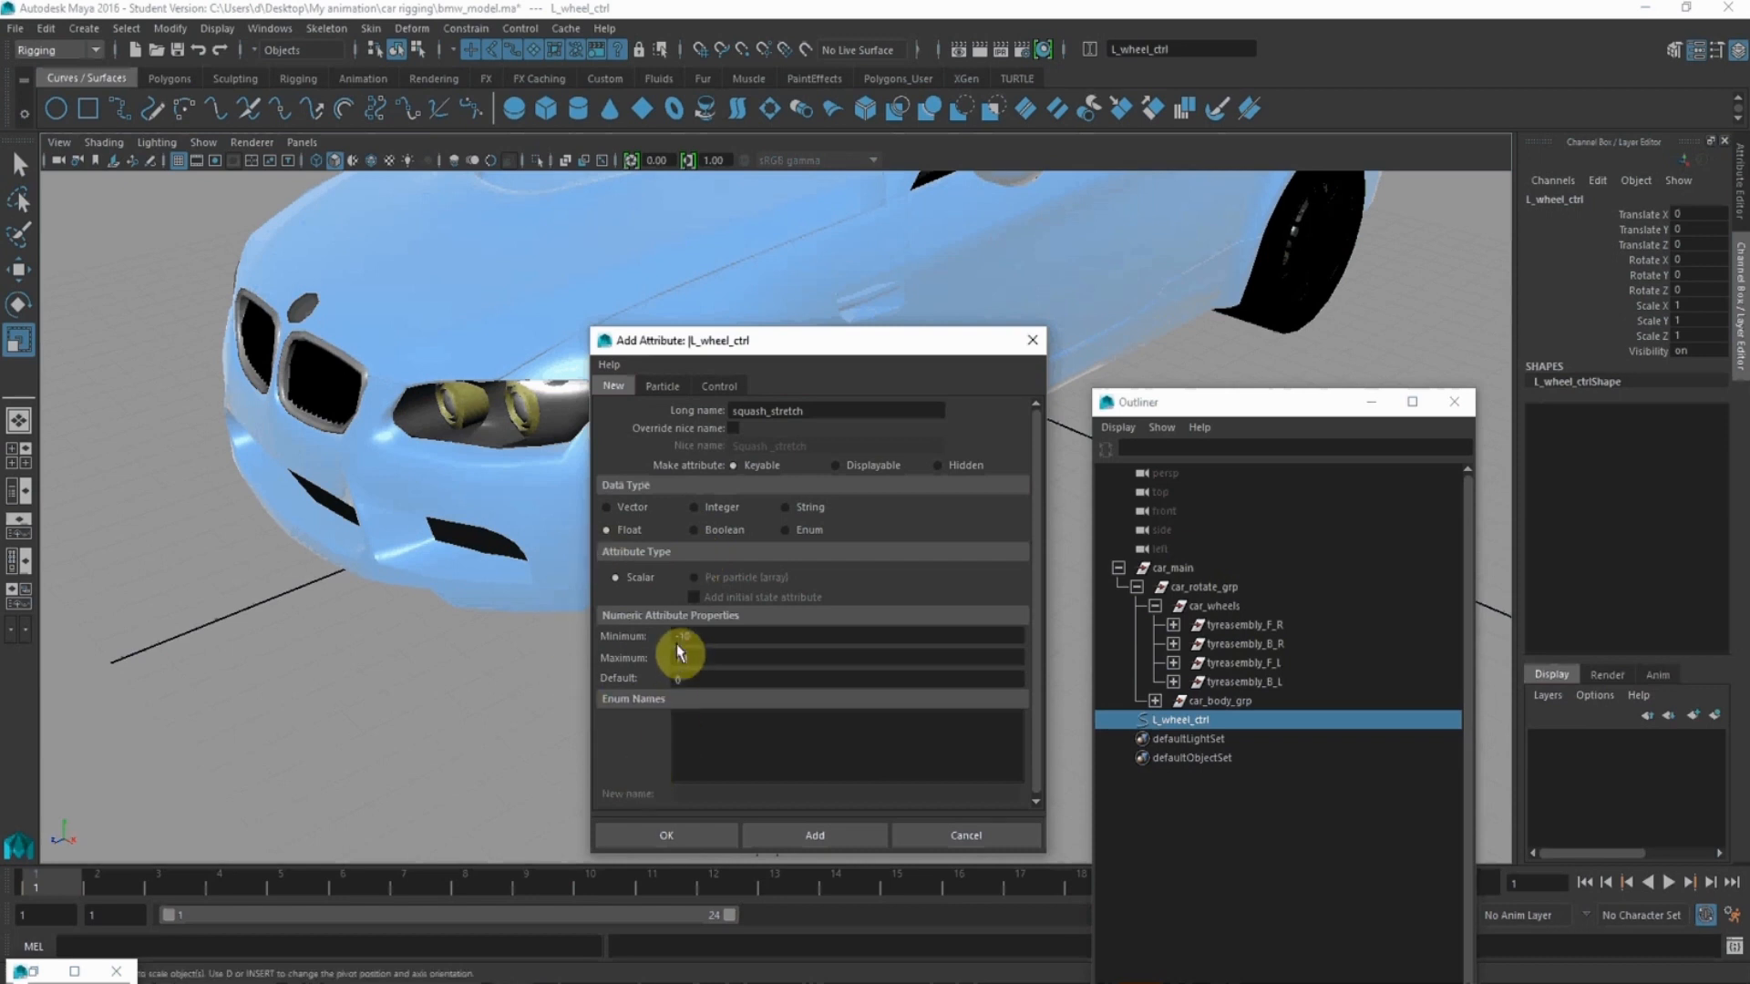
type("10")
left_click(806, 835)
left_click(818, 847)
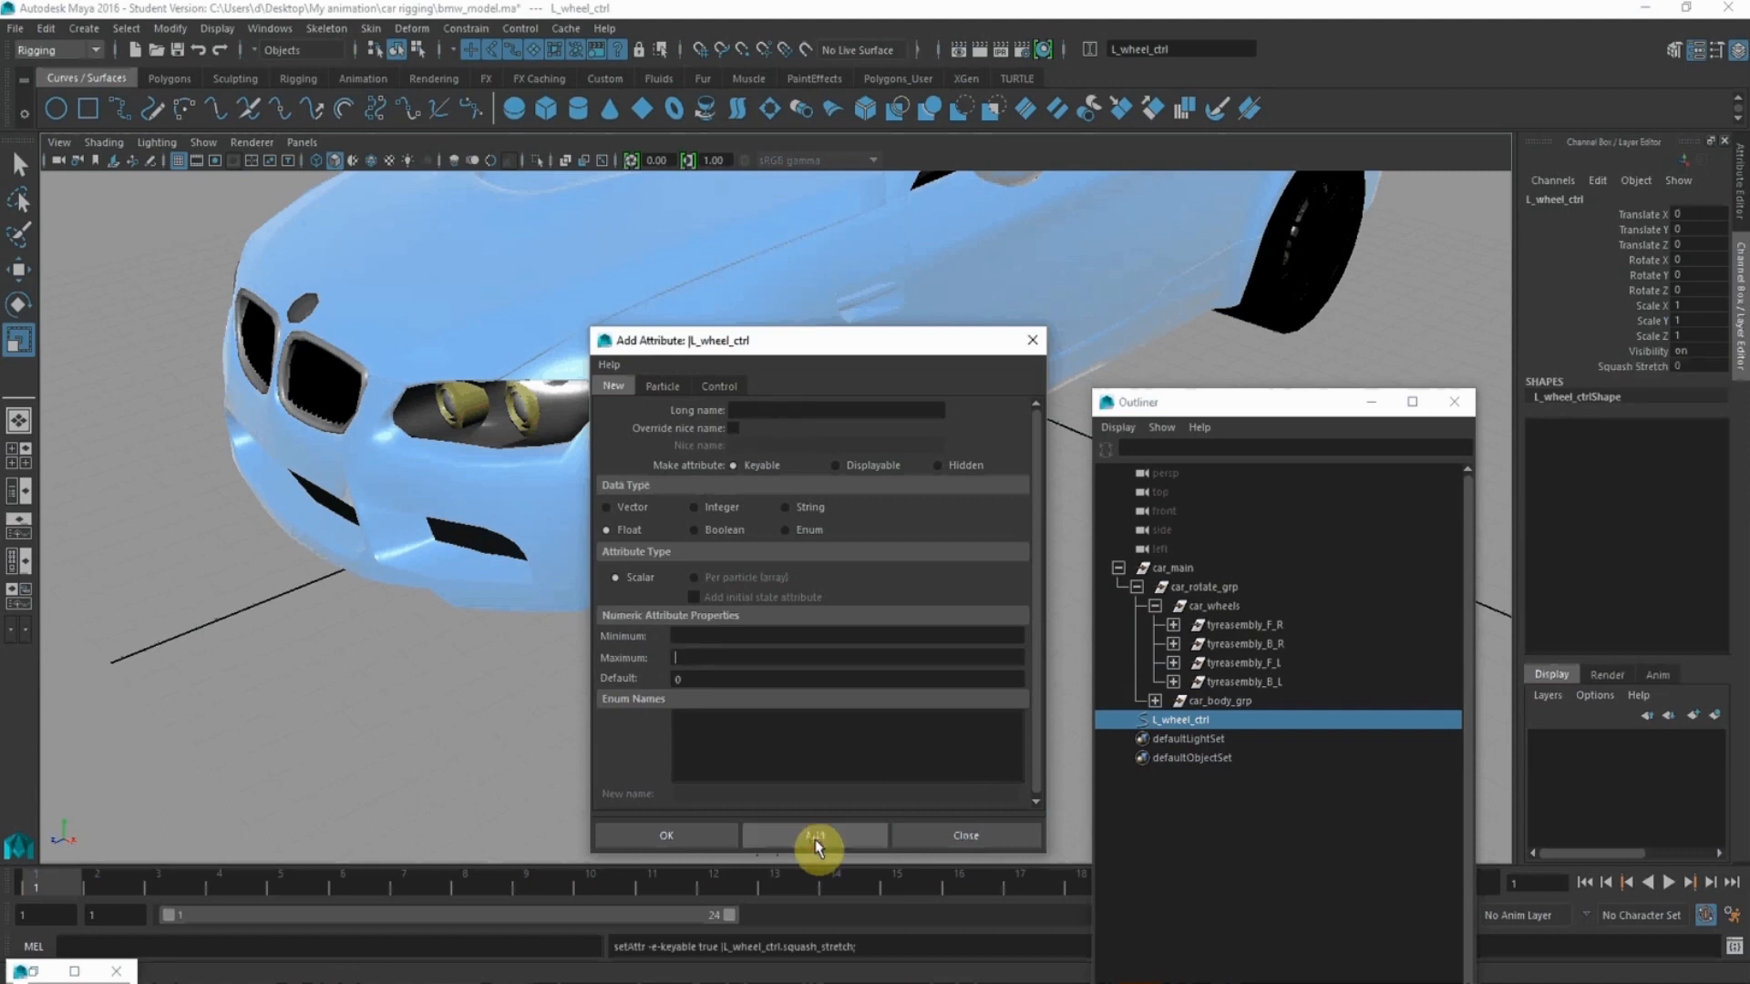
left_click(1032, 340)
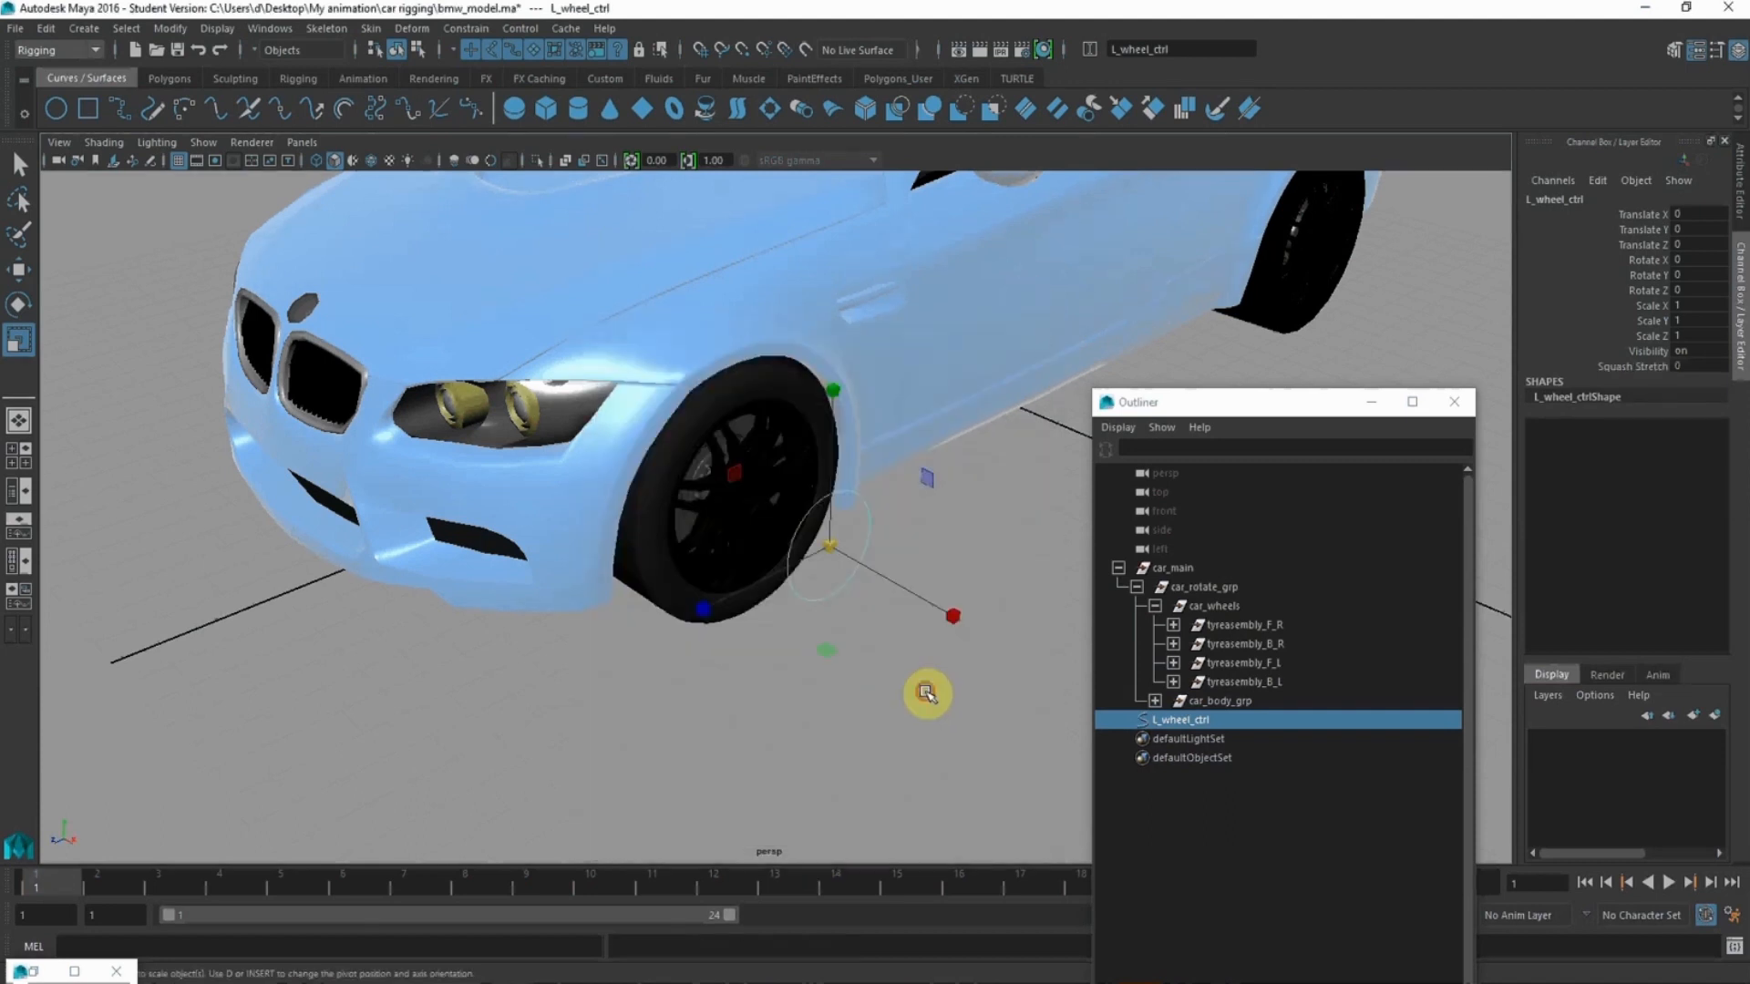
- Add a nonlinear Squash deformer to the front left tyre
left_click(926, 693)
left_click_drag(926, 693, 742, 383, "alt")
left_click(746, 566)
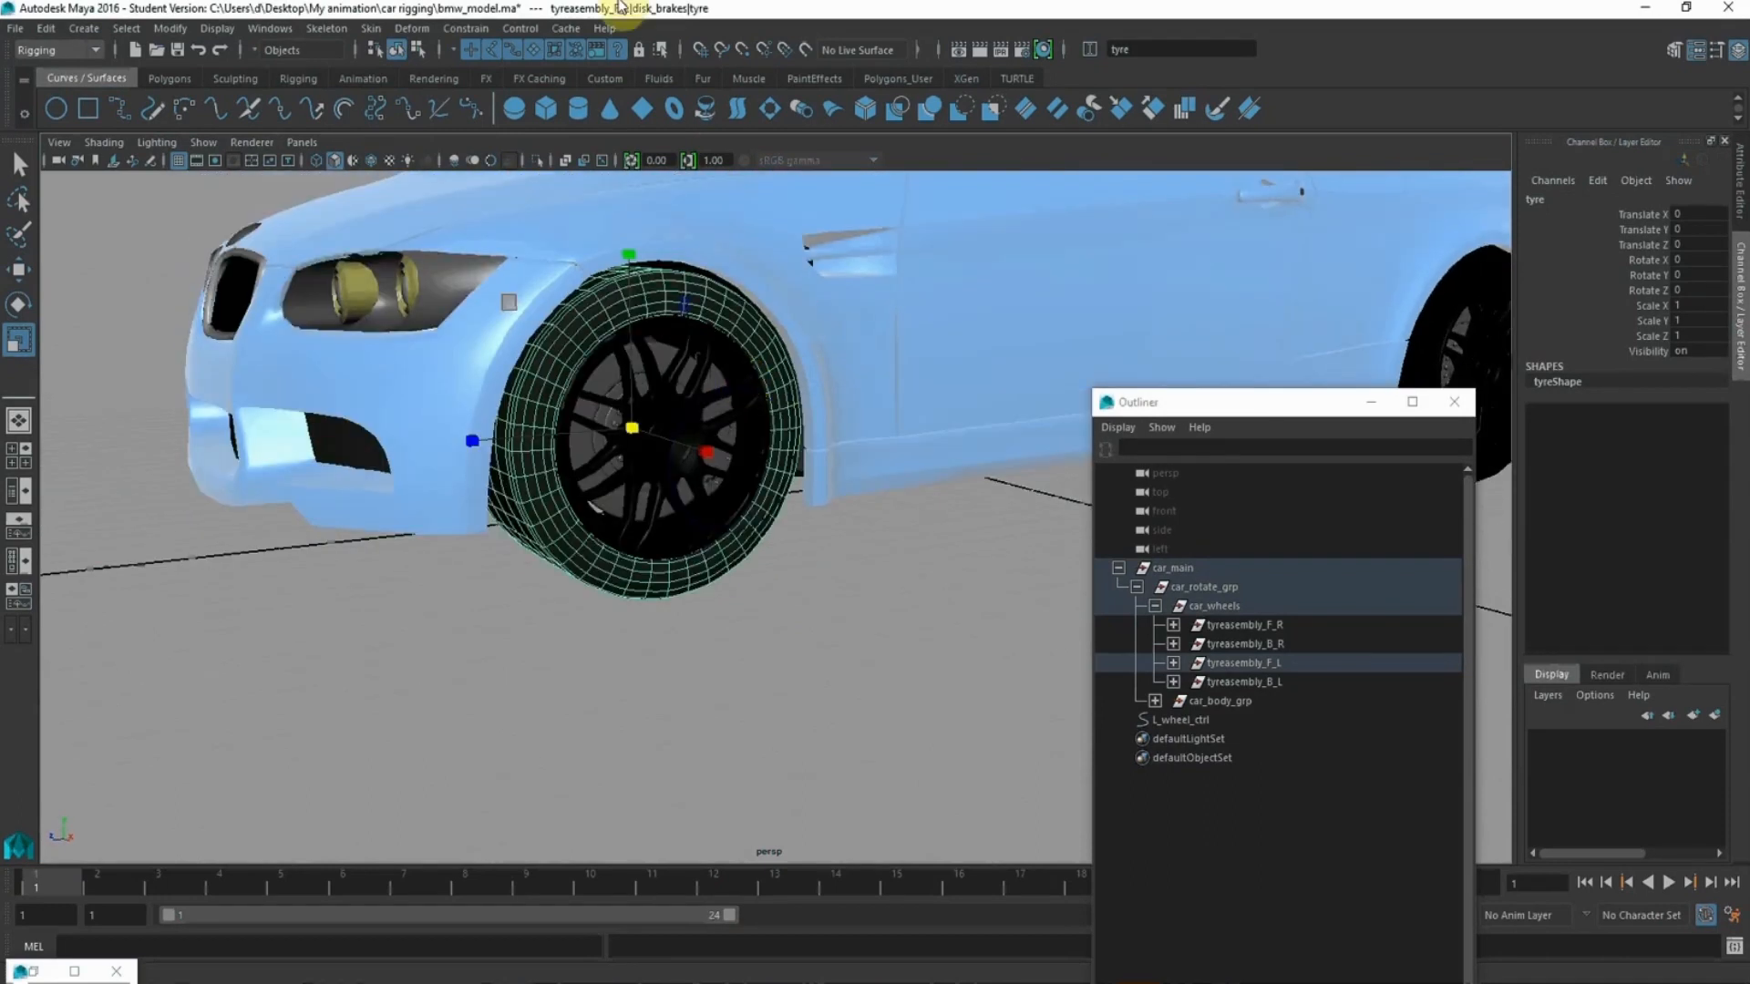
left_click(415, 29)
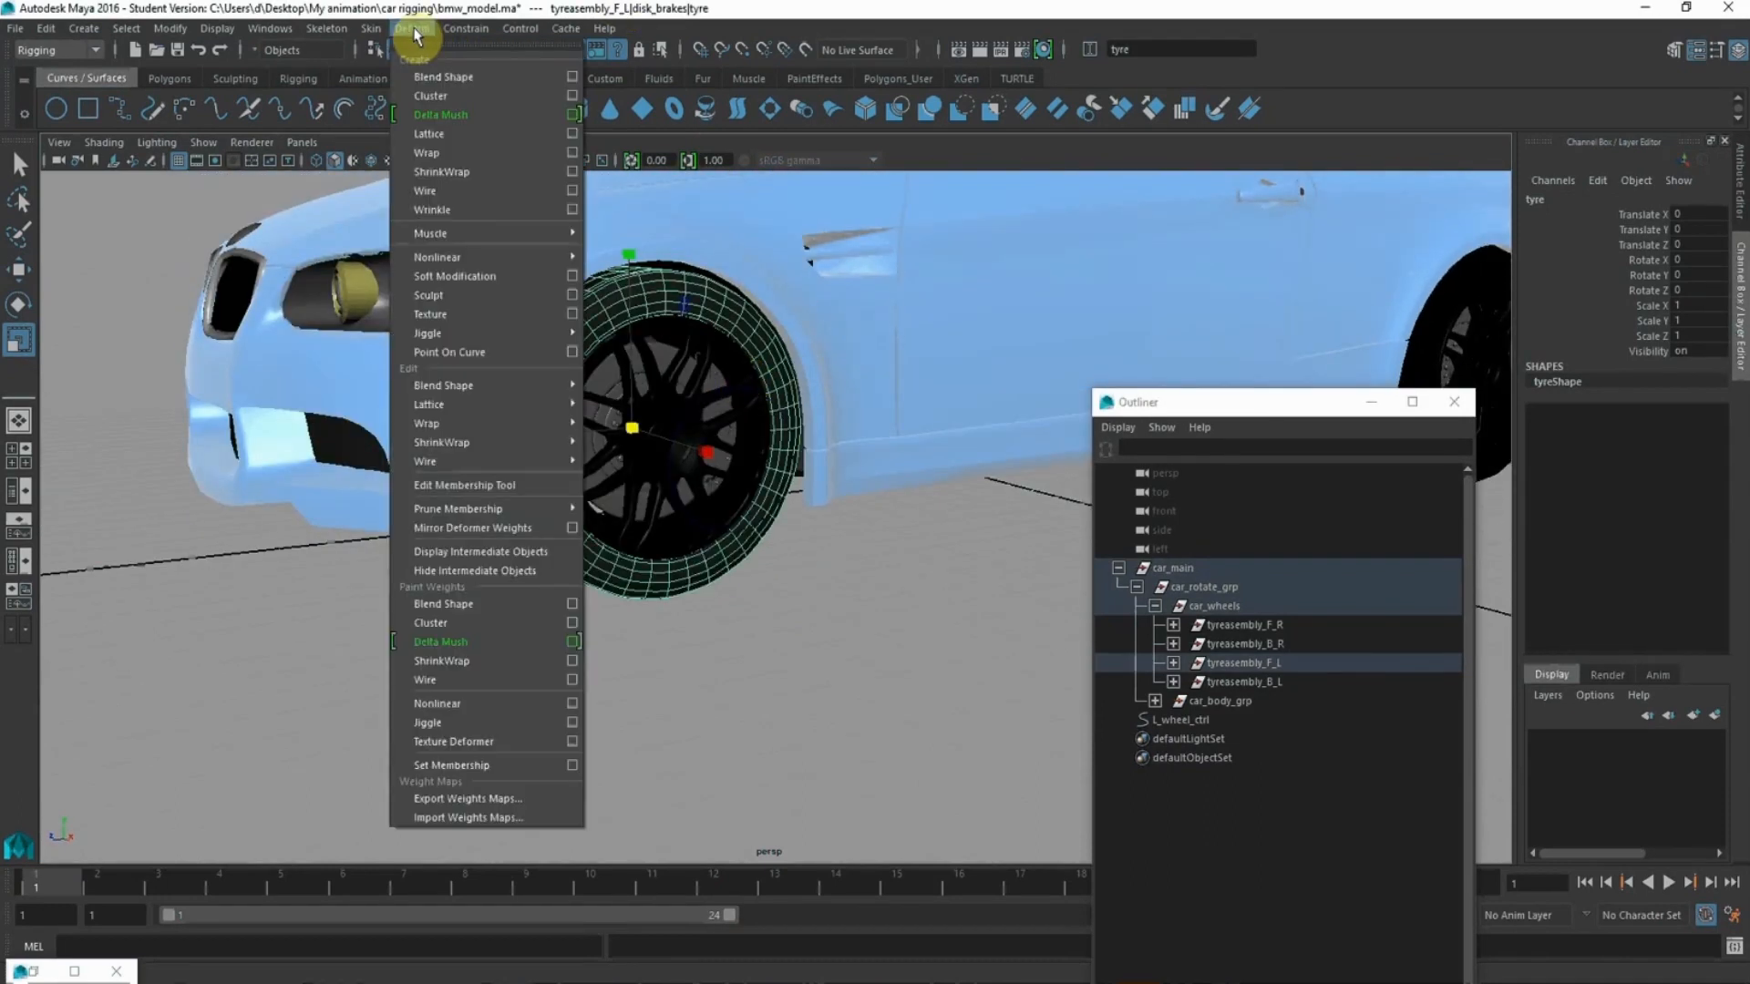
mouse_move(501, 259)
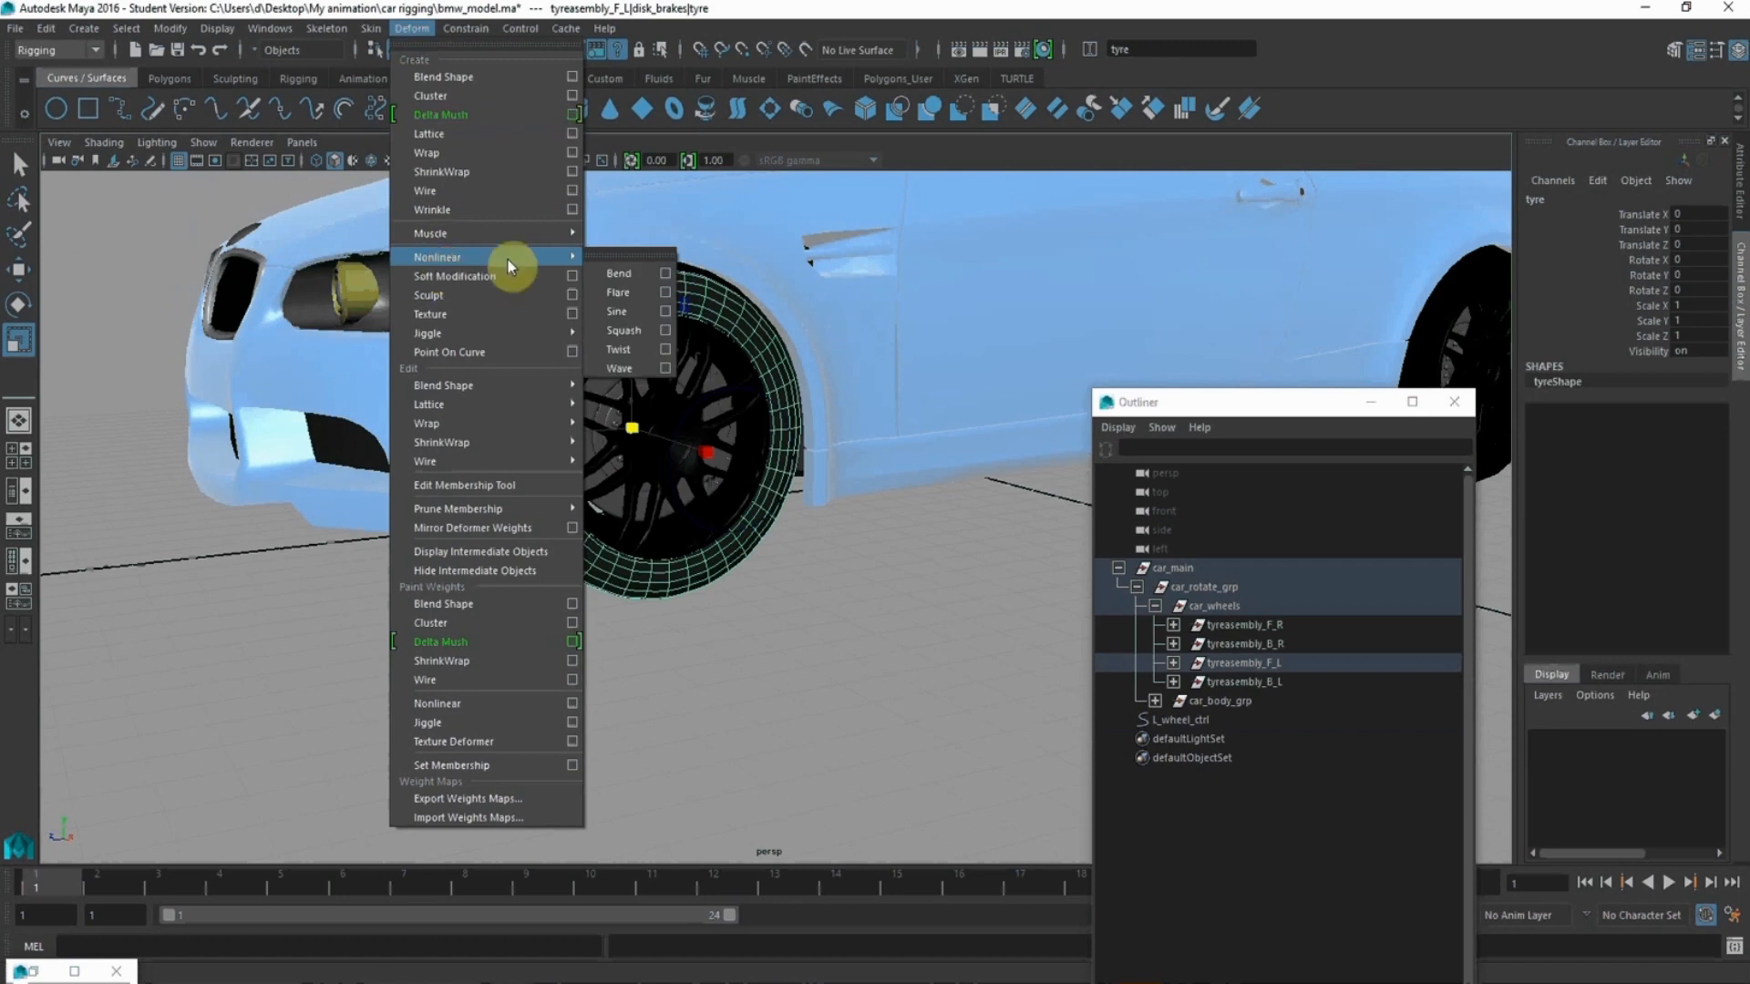
left_click(626, 332)
- Scale the squash handle down uniformly to about 4.12 on all axes
left_click_drag(781, 508, 756, 428, "alt")
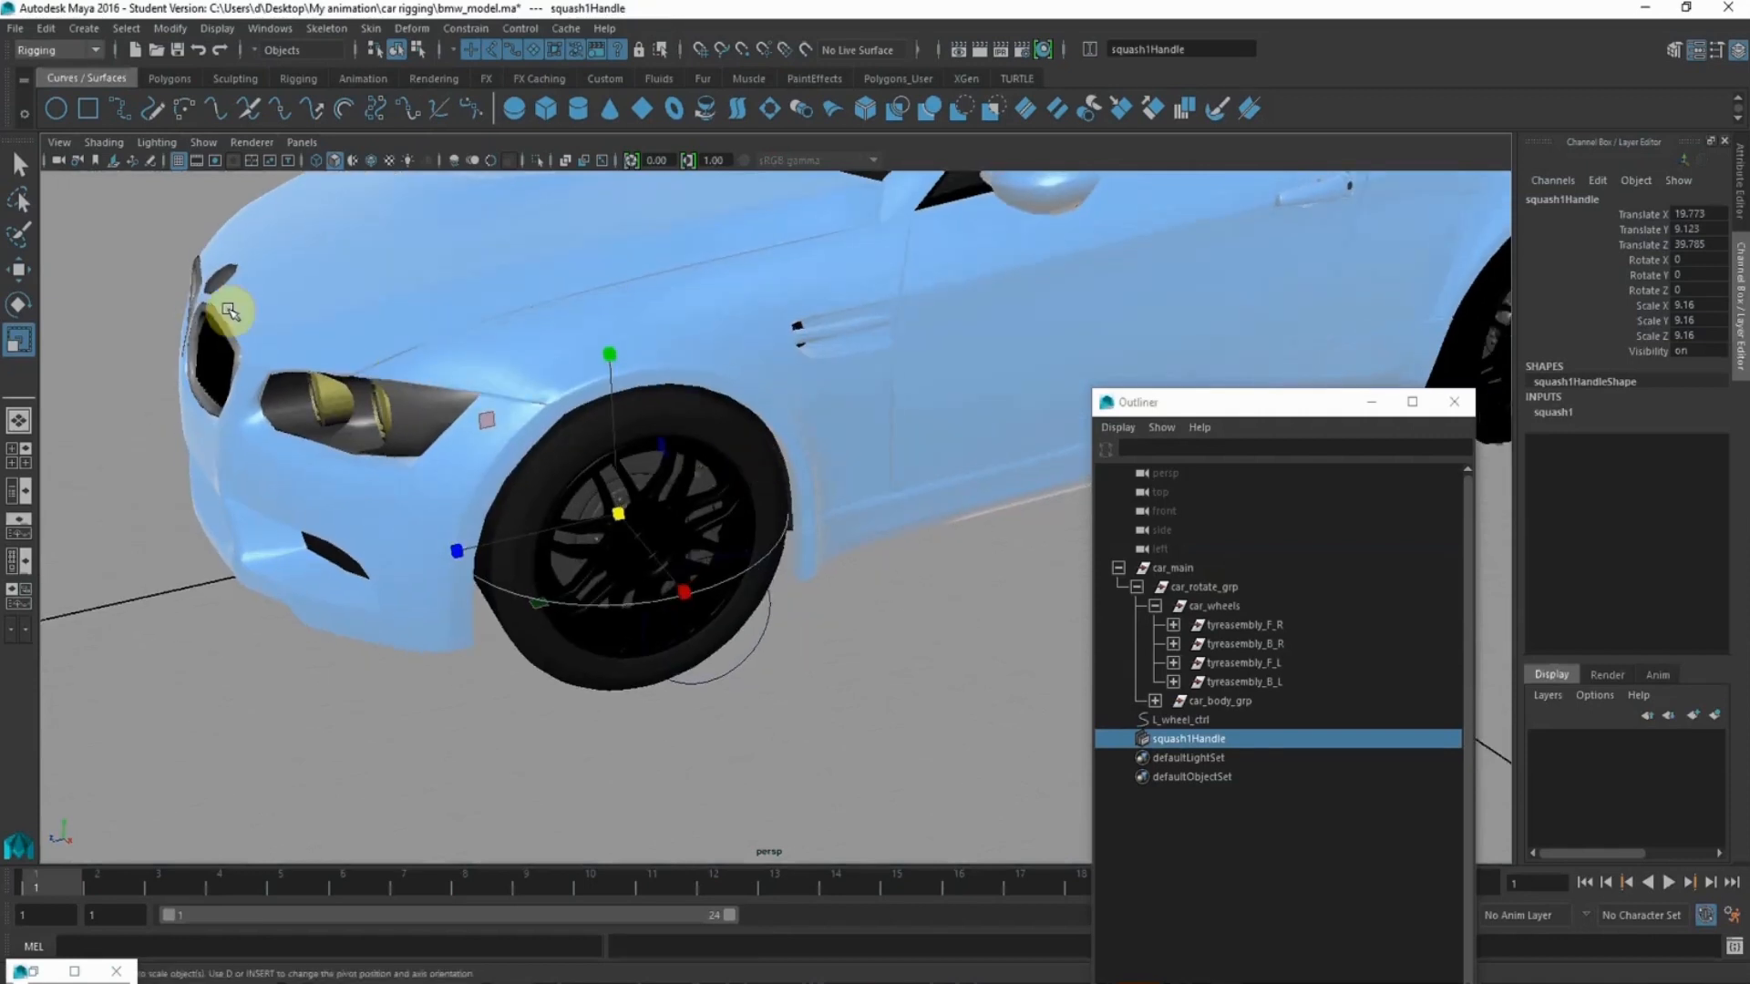
left_click(20, 271)
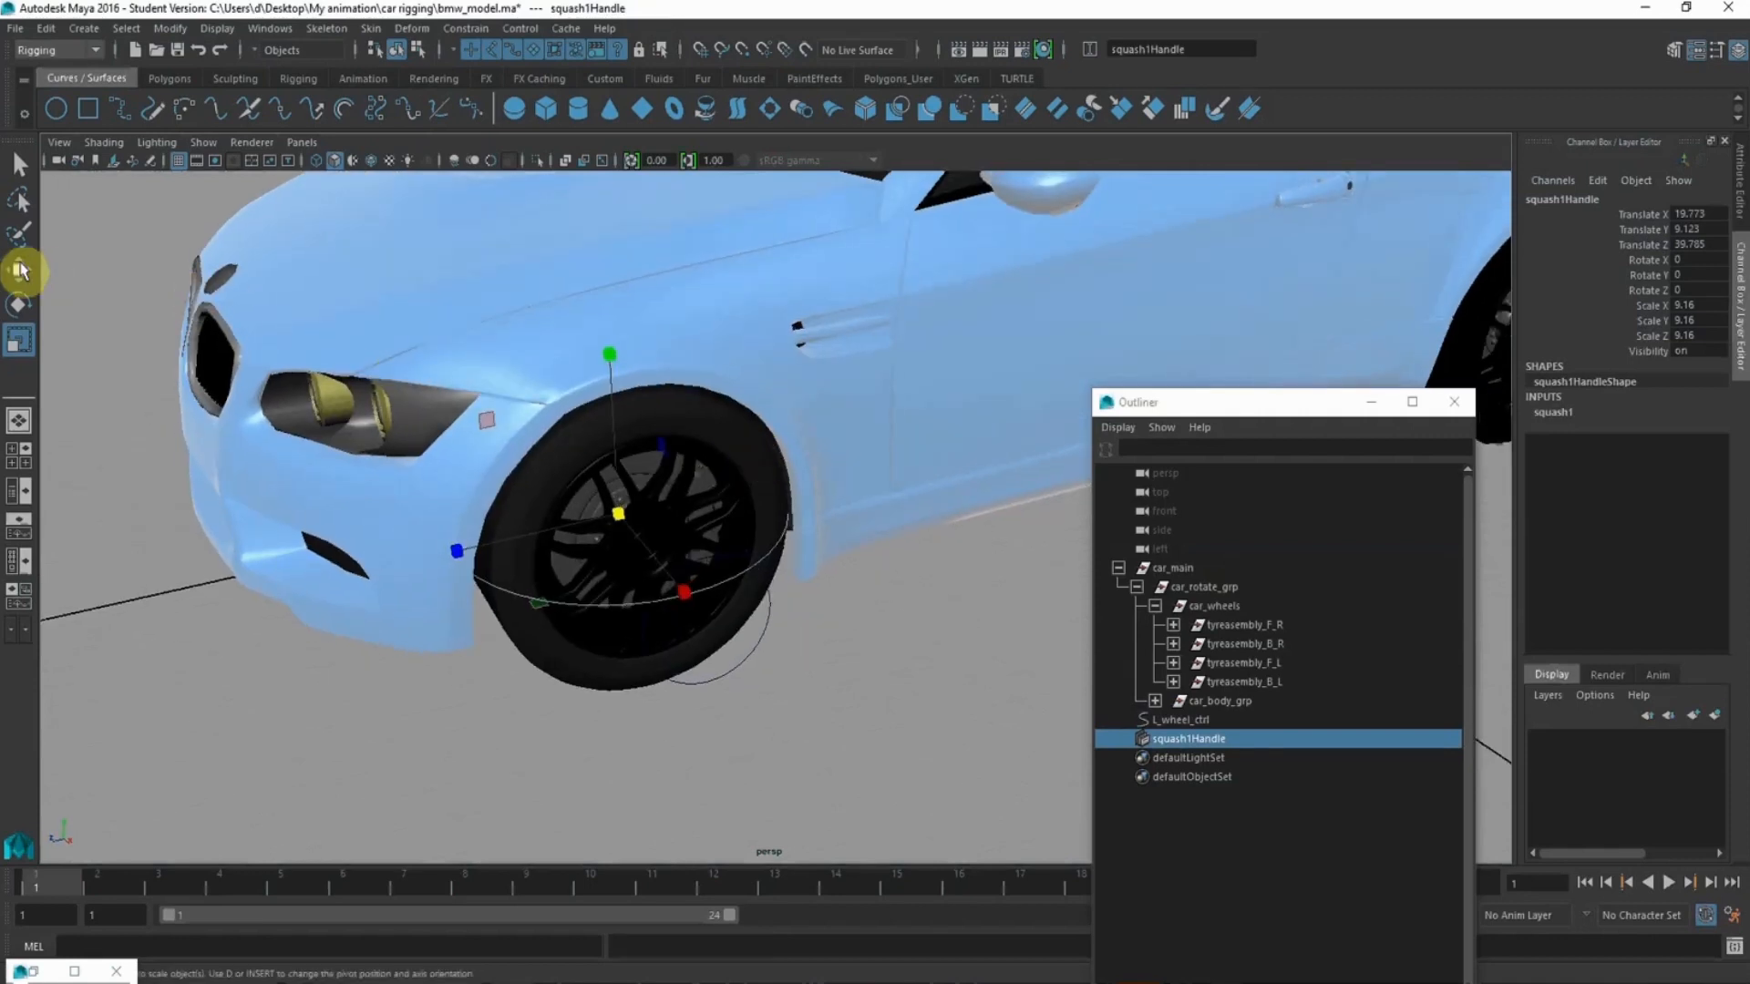
left_click(620, 515)
left_click_drag(619, 515, 449, 457)
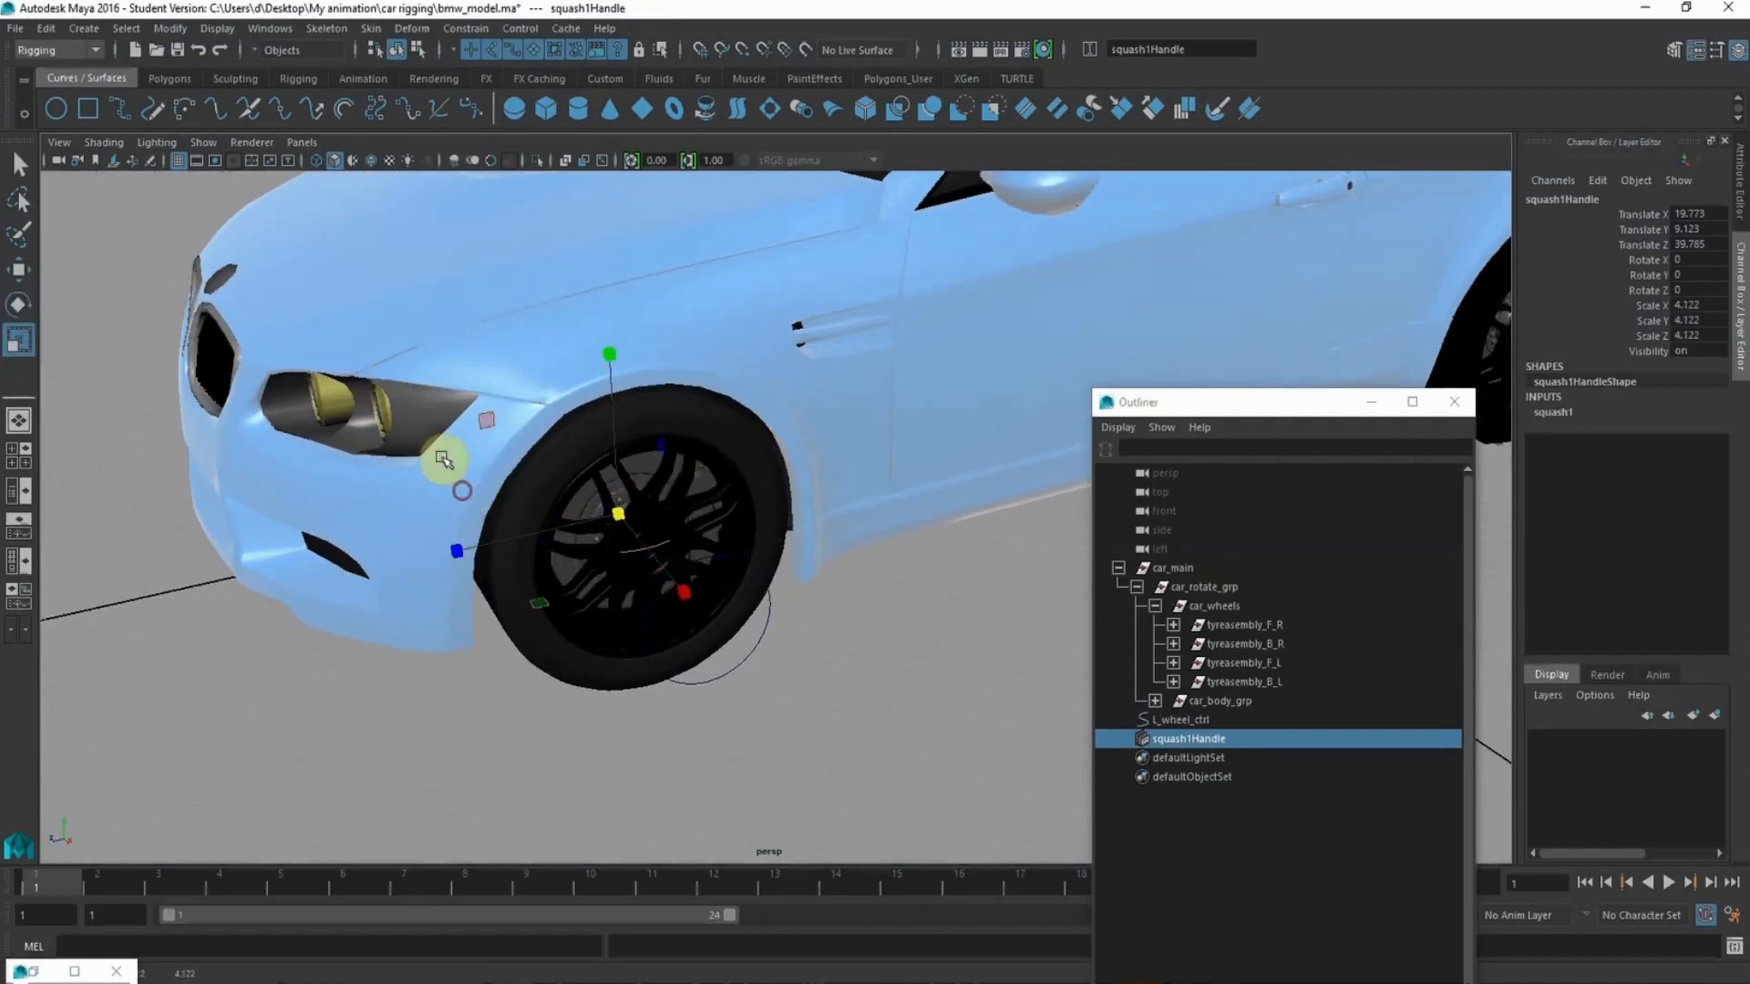
- Move the squash handle down towards the bottom of the tyre, to a Translate Y of about 2.72, using the side view
left_click(16, 265)
left_click_drag(244, 390, 574, 511, "alt")
key("space")
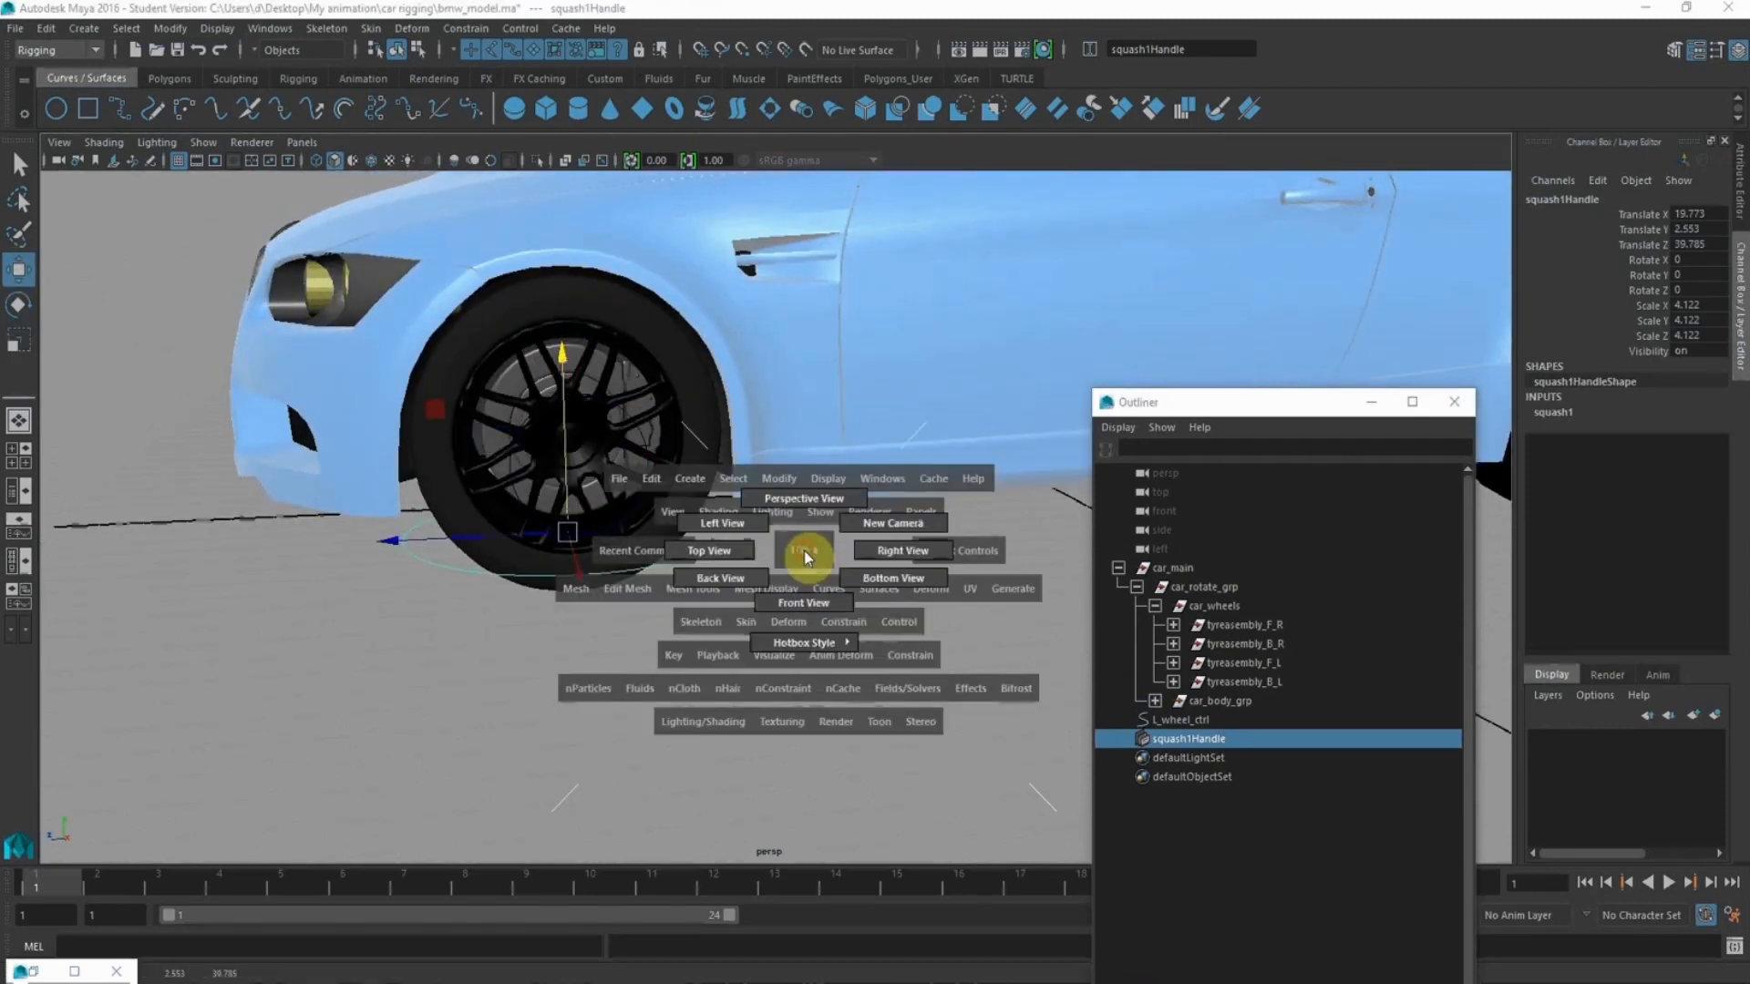
left_click(882, 554)
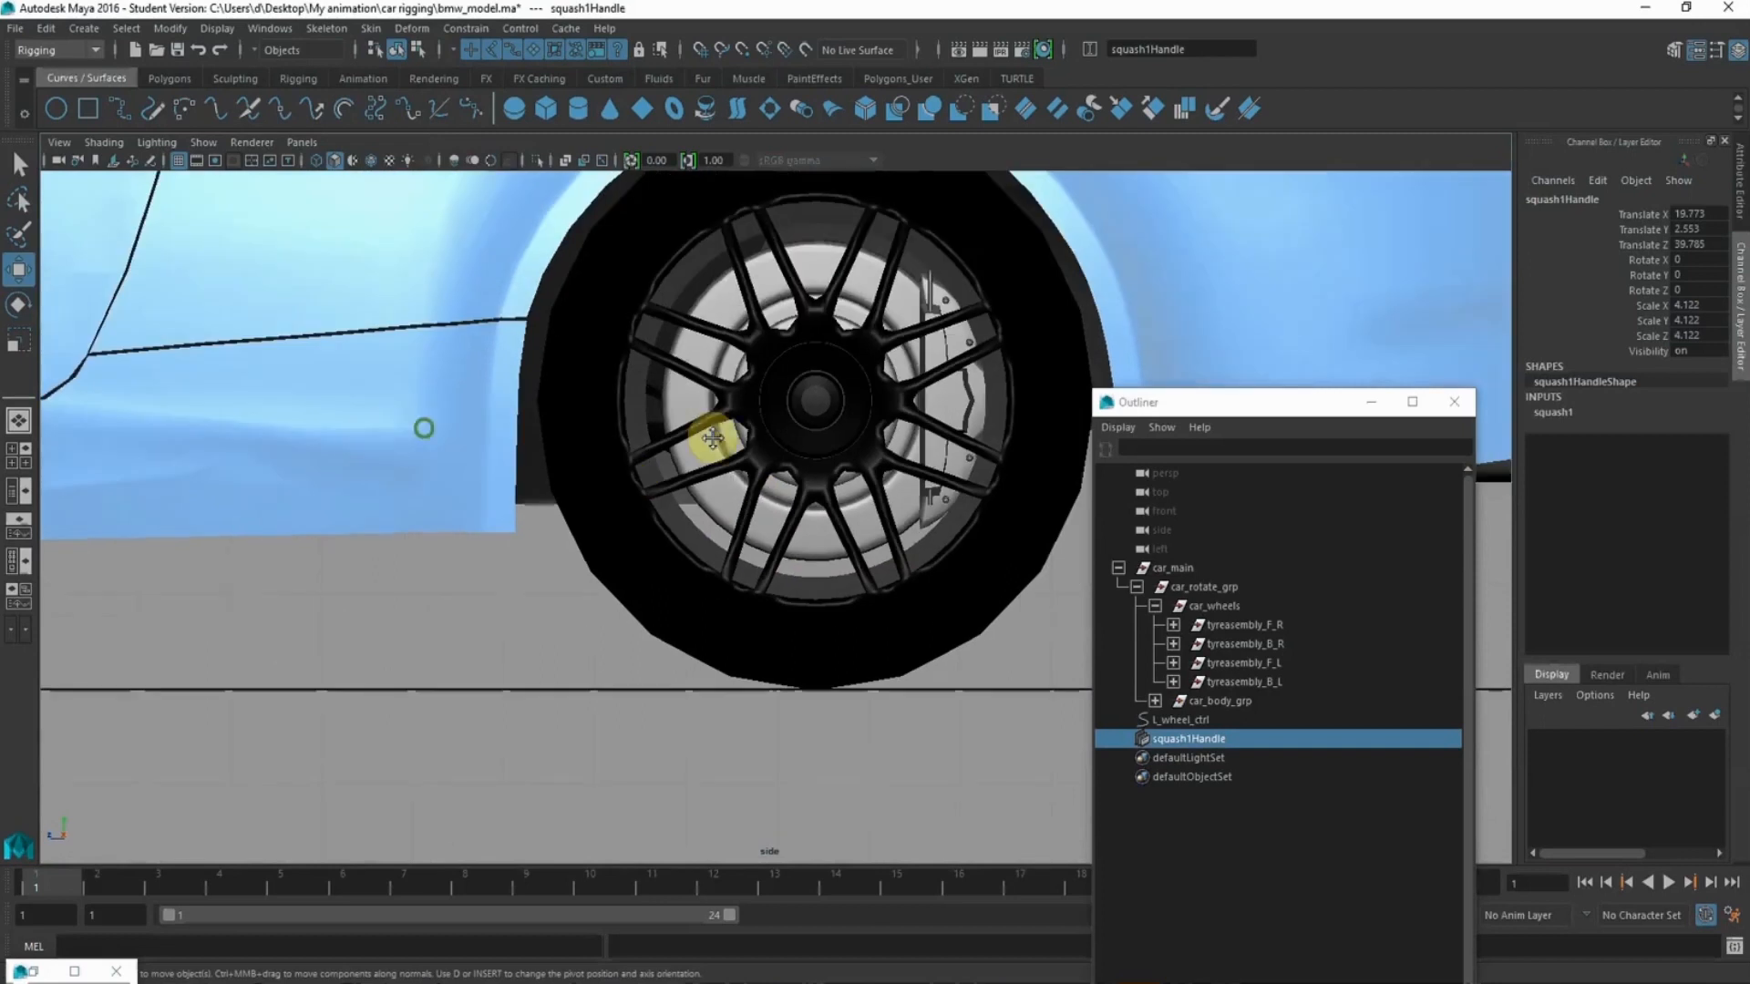
right_click_drag(611, 430, 383, 404, "alt")
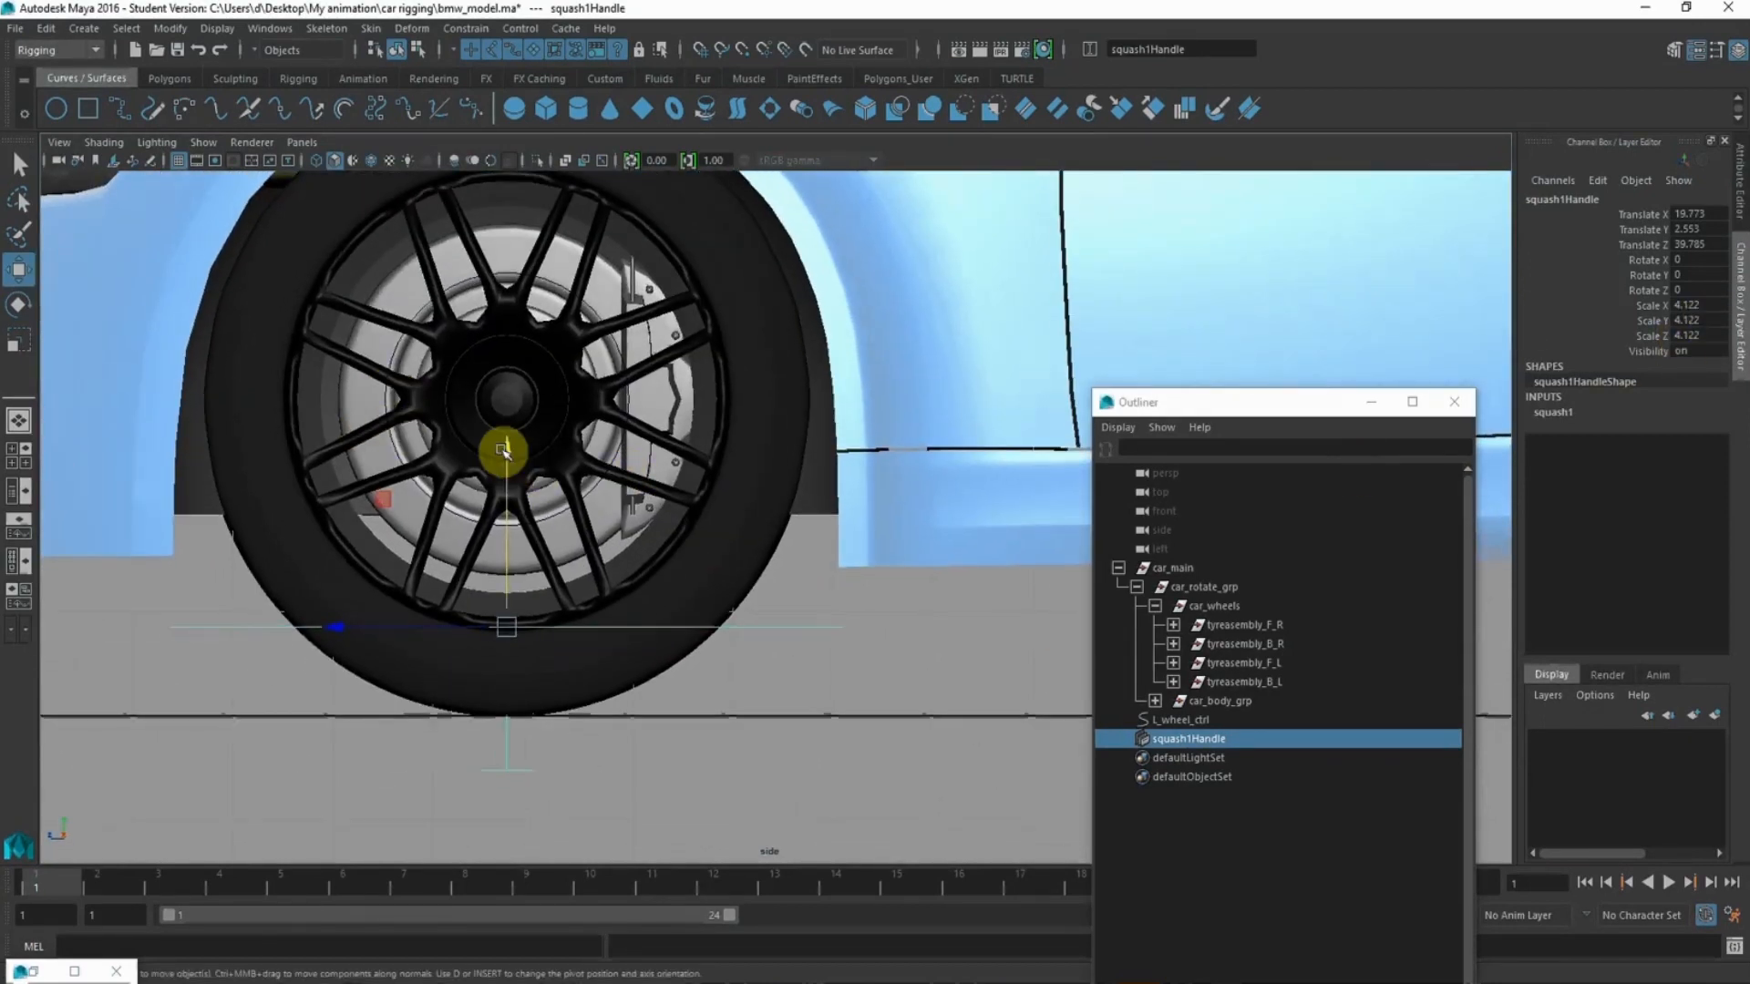
mouse_move(508, 441)
left_mouse_down()
mouse_move(510, 455)
mouse_move(507, 441)
left_mouse_up()
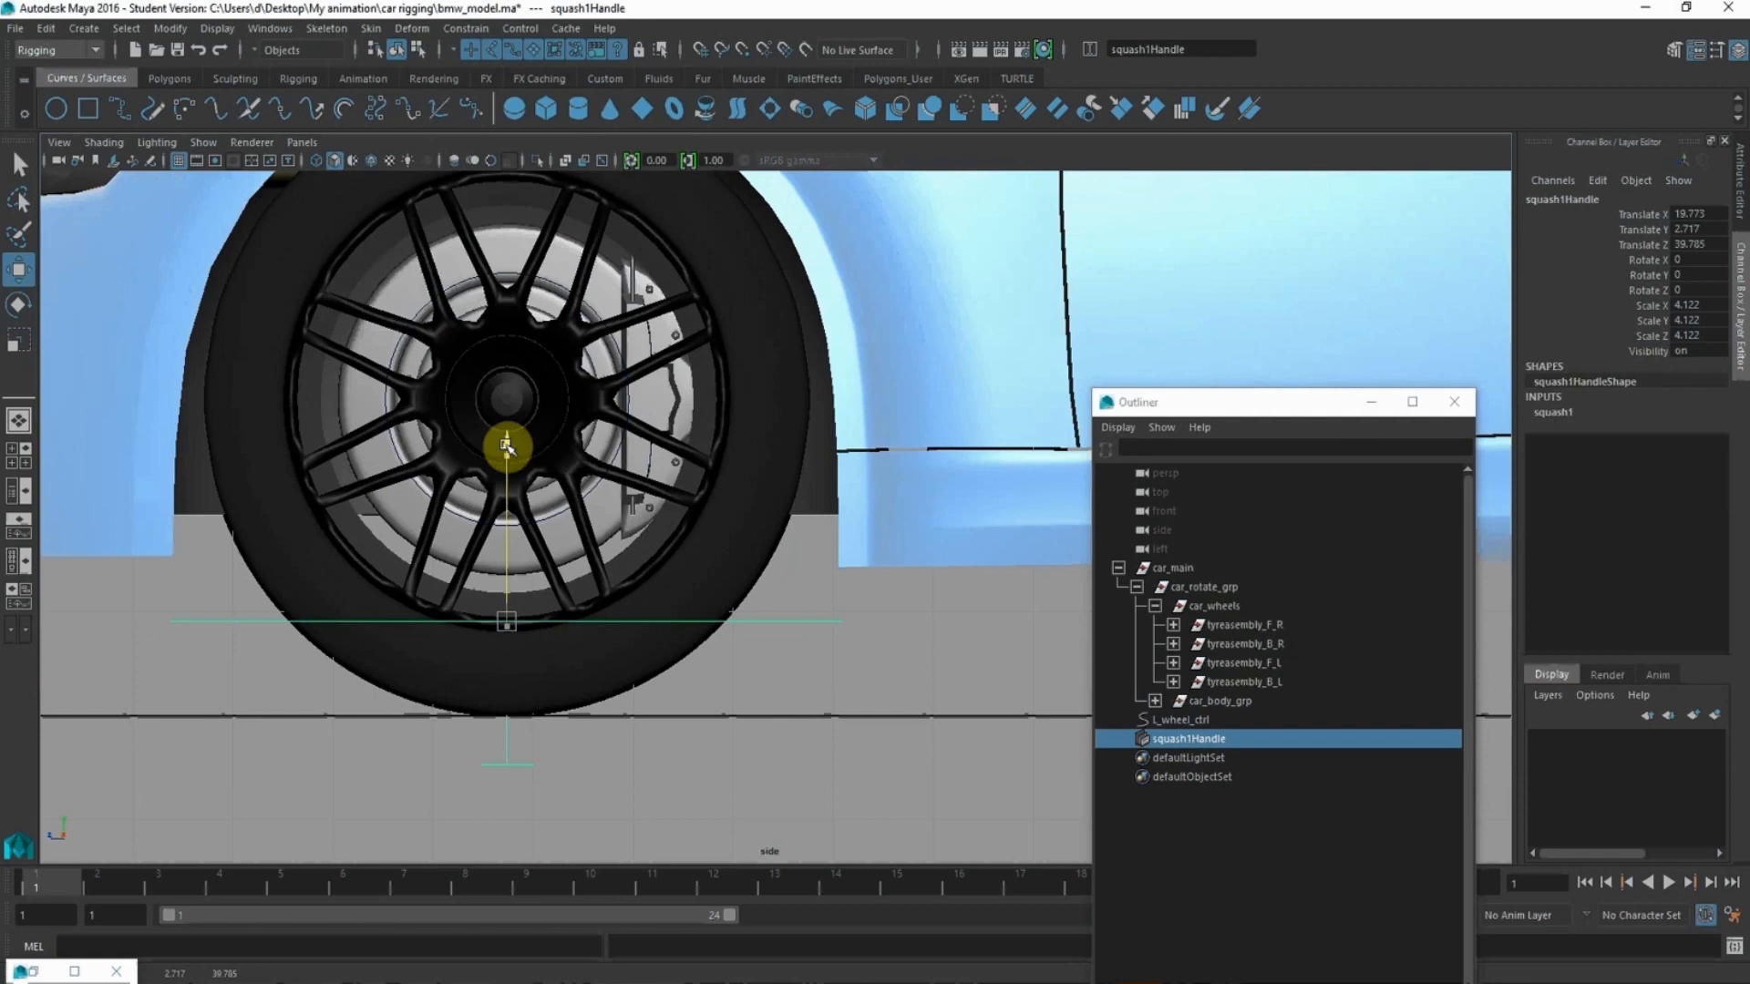
- Set the squash deformer's Low Bound to 0 and lower its handle to the tyre's base, at about 0.06 in Translate Y
left_click(1567, 422)
left_click(1696, 518)
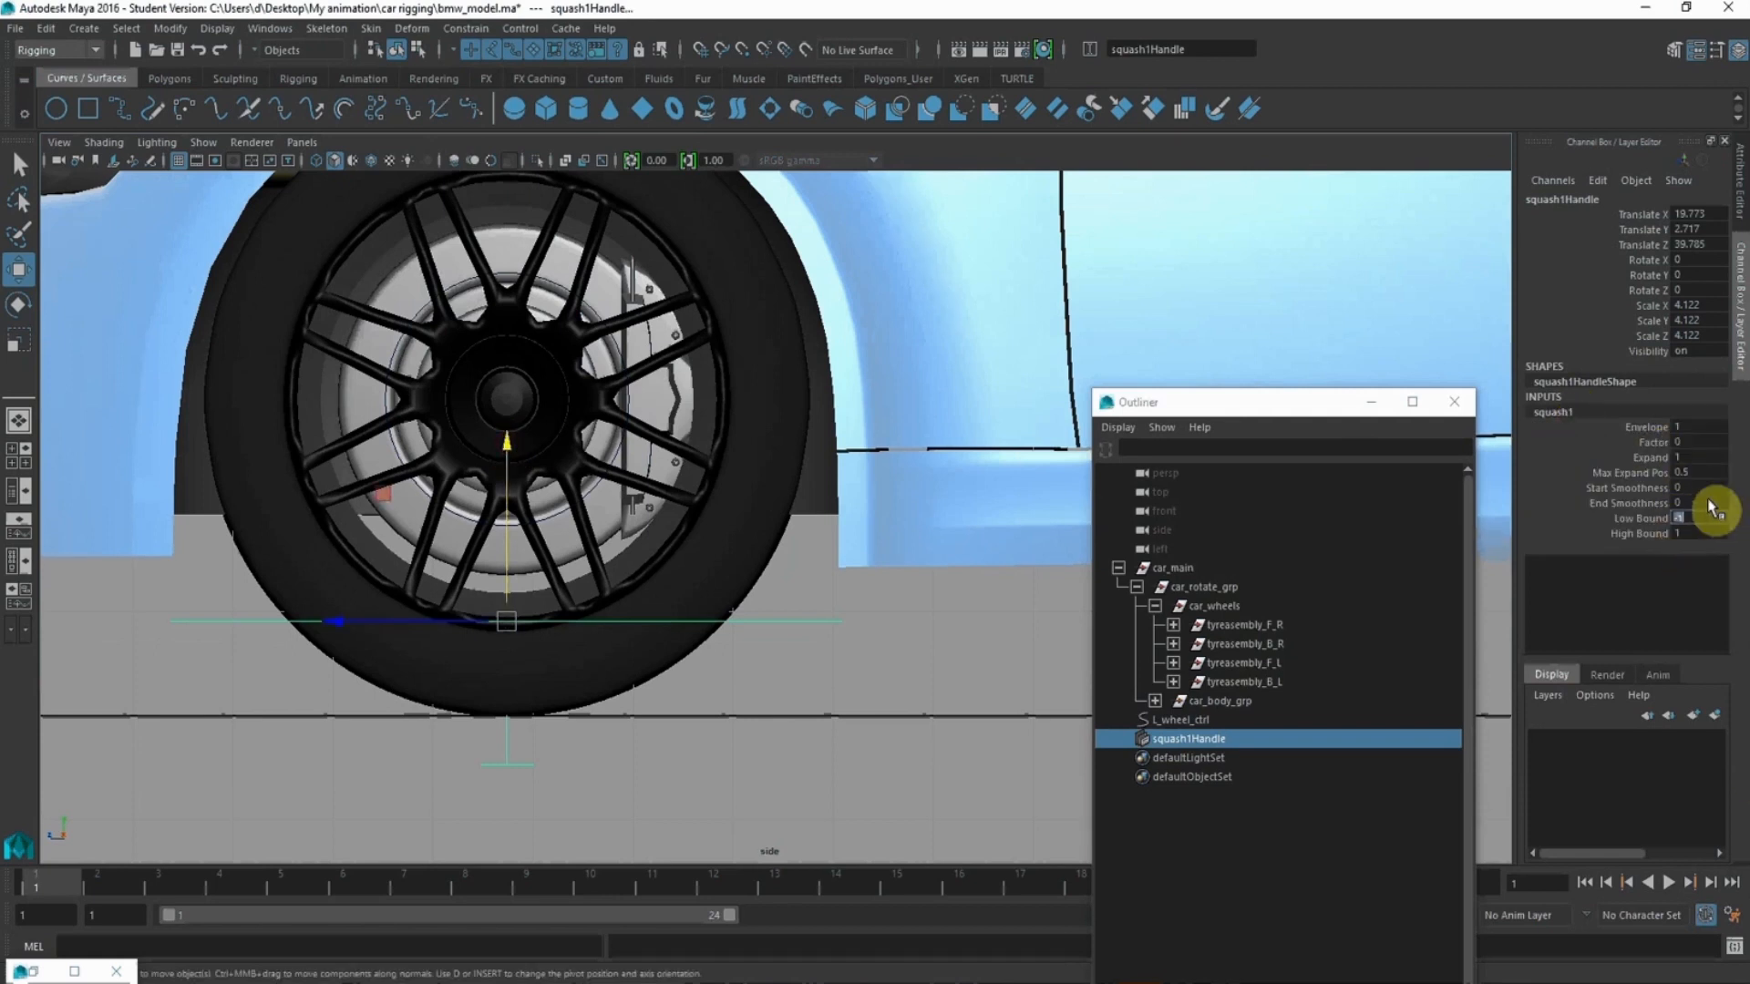
type("0")
key("Return")
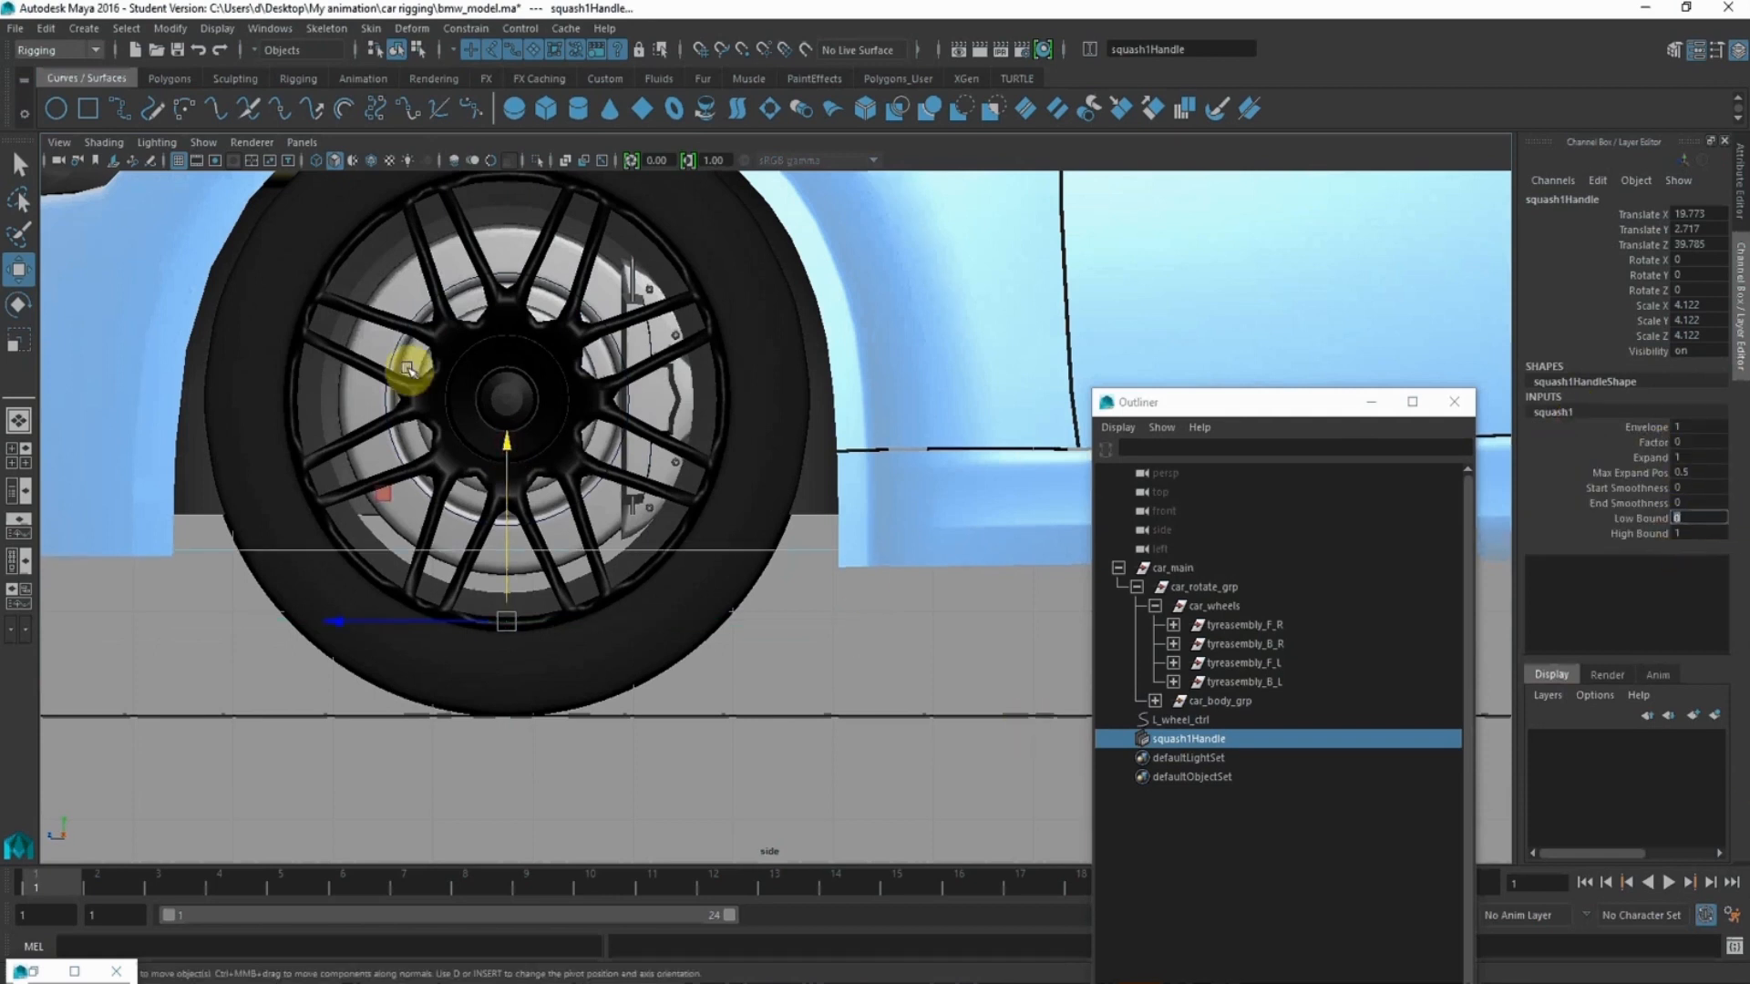
left_click_drag(506, 456, 500, 542)
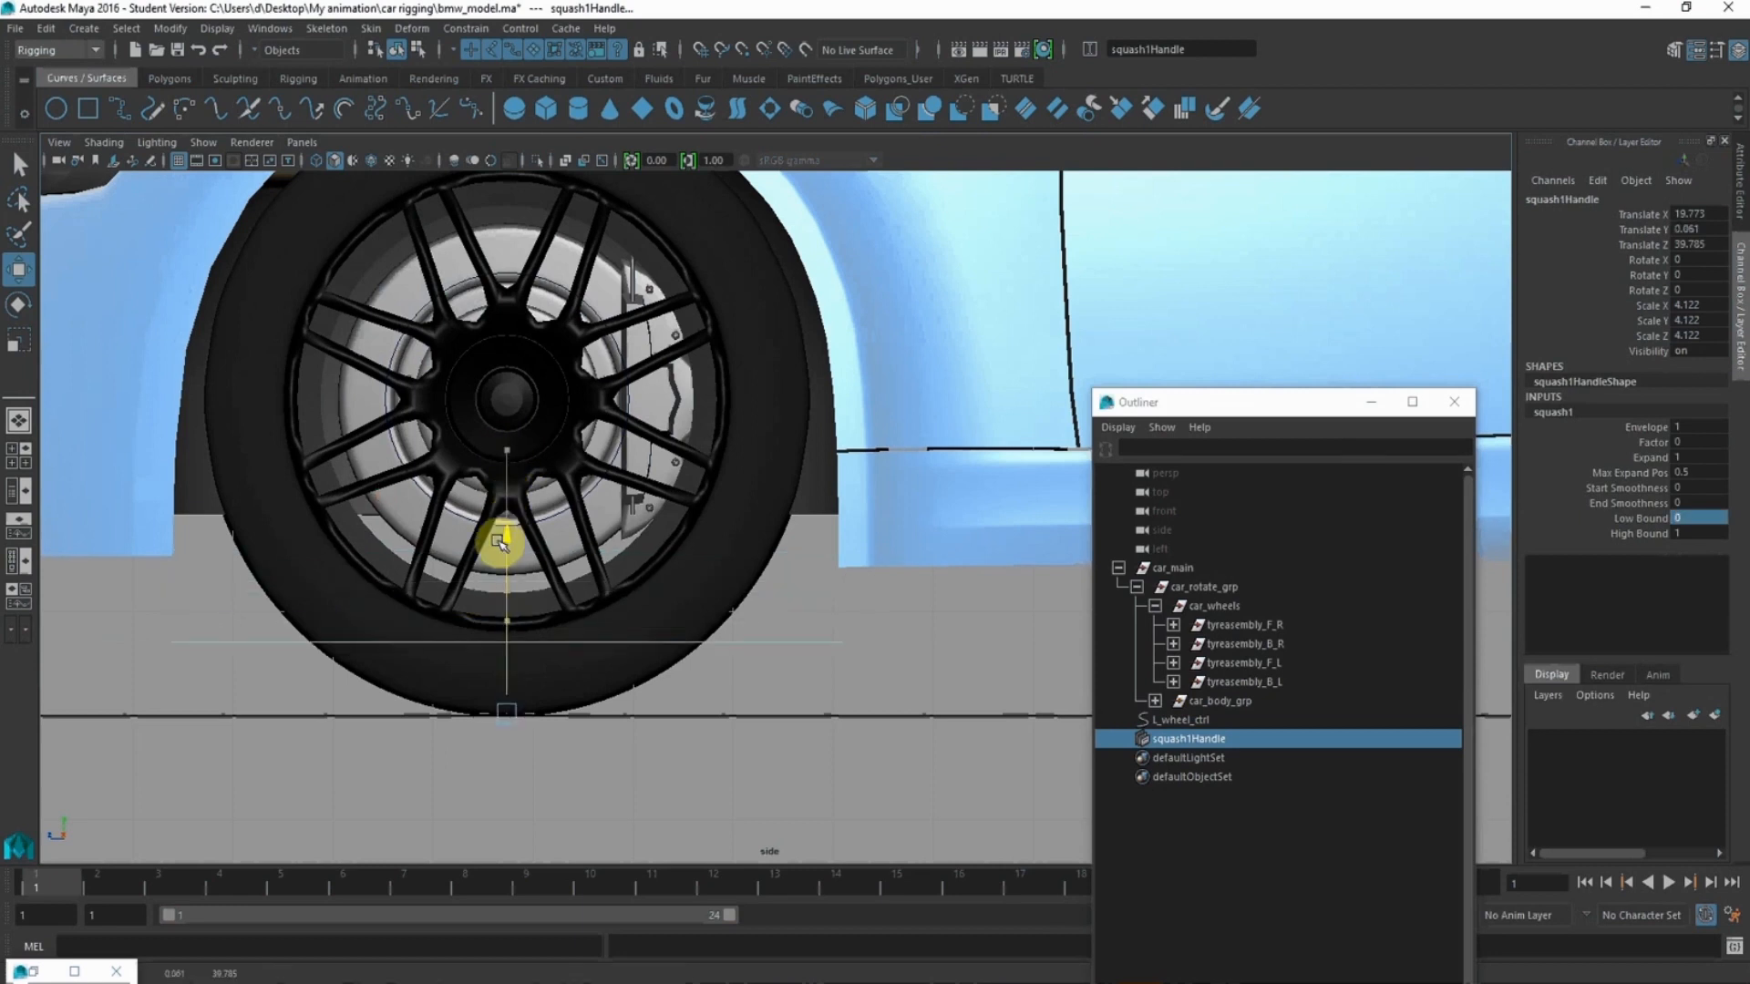
- Try out the squash deformer's Factor on the tyre in the perspective view, undoing each change
key("space")
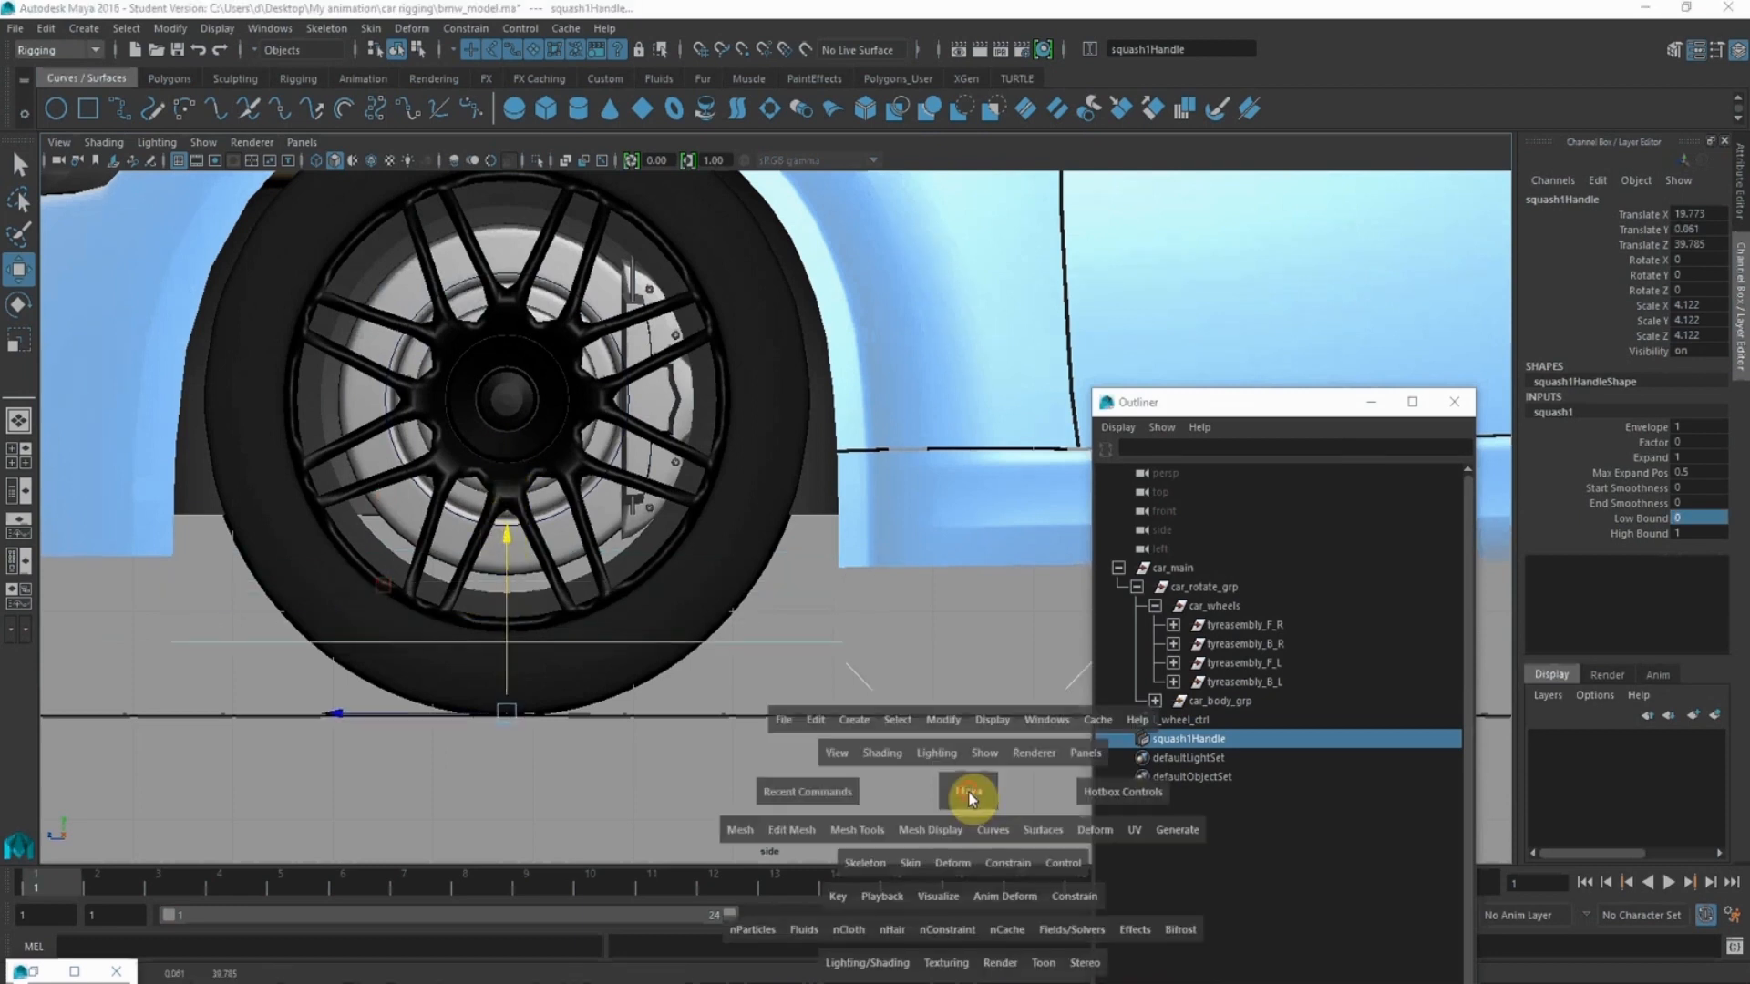
left_click_drag(965, 799, 812, 625)
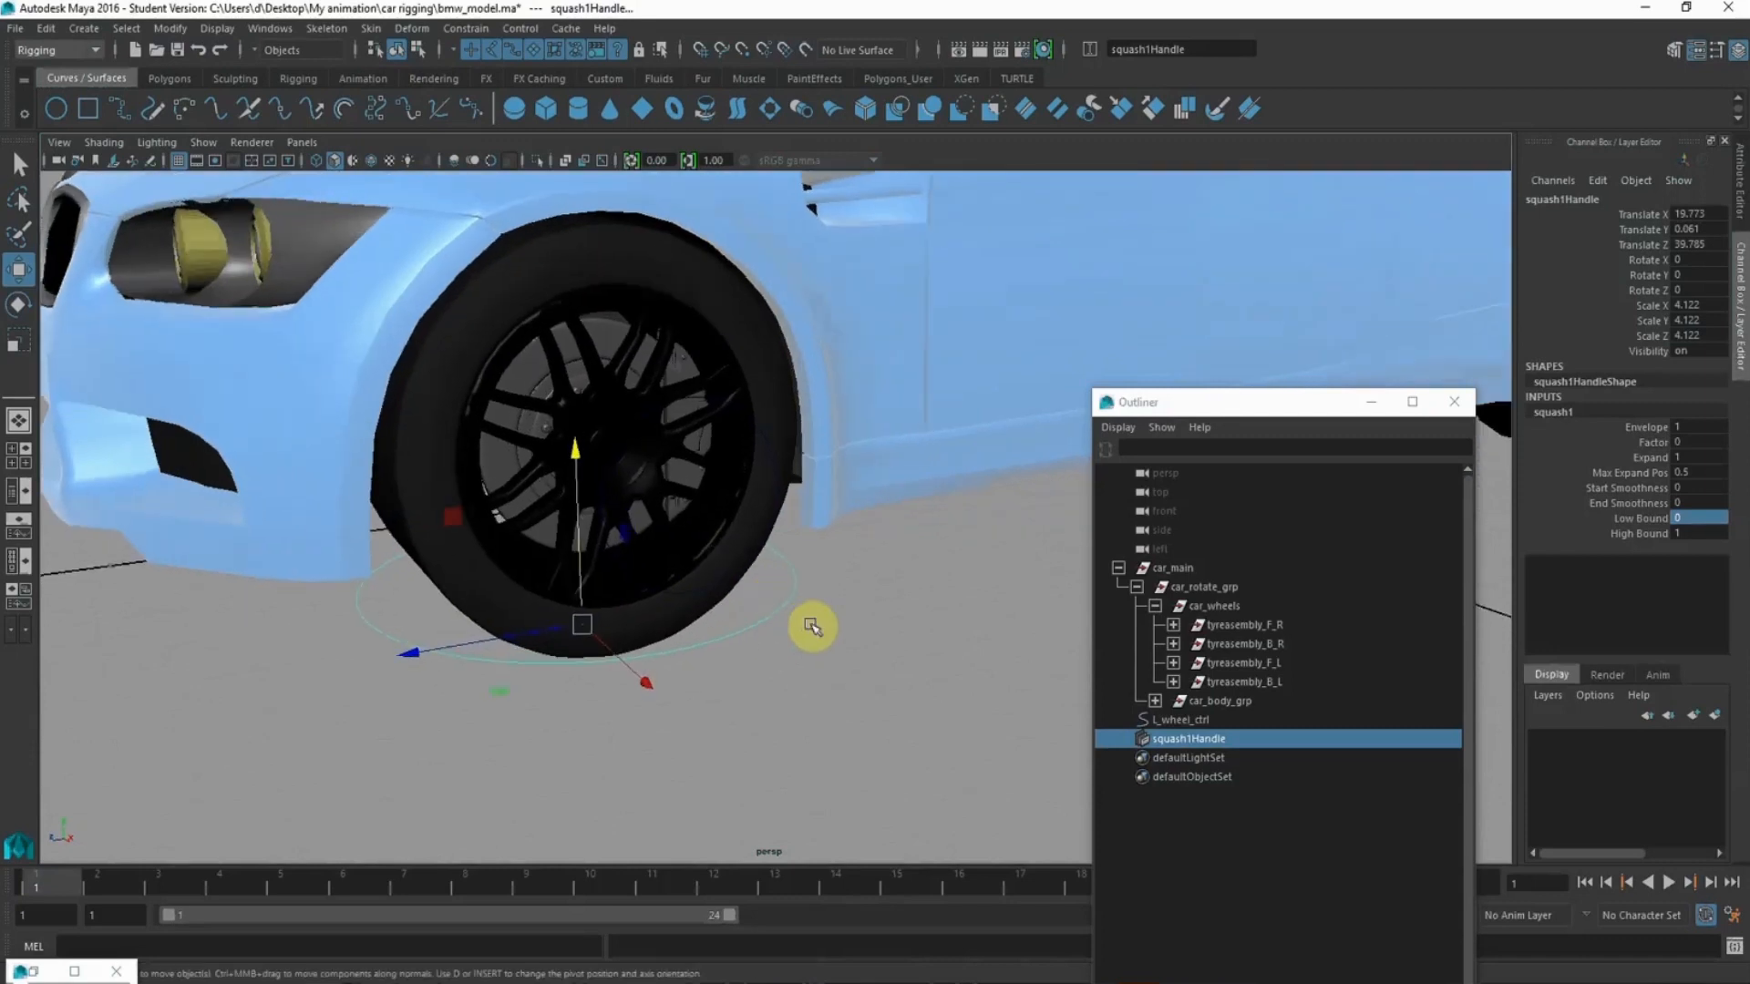
left_click(1653, 442)
mouse_move(889, 499)
middle_mouse_down()
mouse_move(878, 483)
mouse_move(796, 492)
mouse_move(914, 500)
mouse_move(878, 510)
middle_mouse_up()
key("ctrl+z")
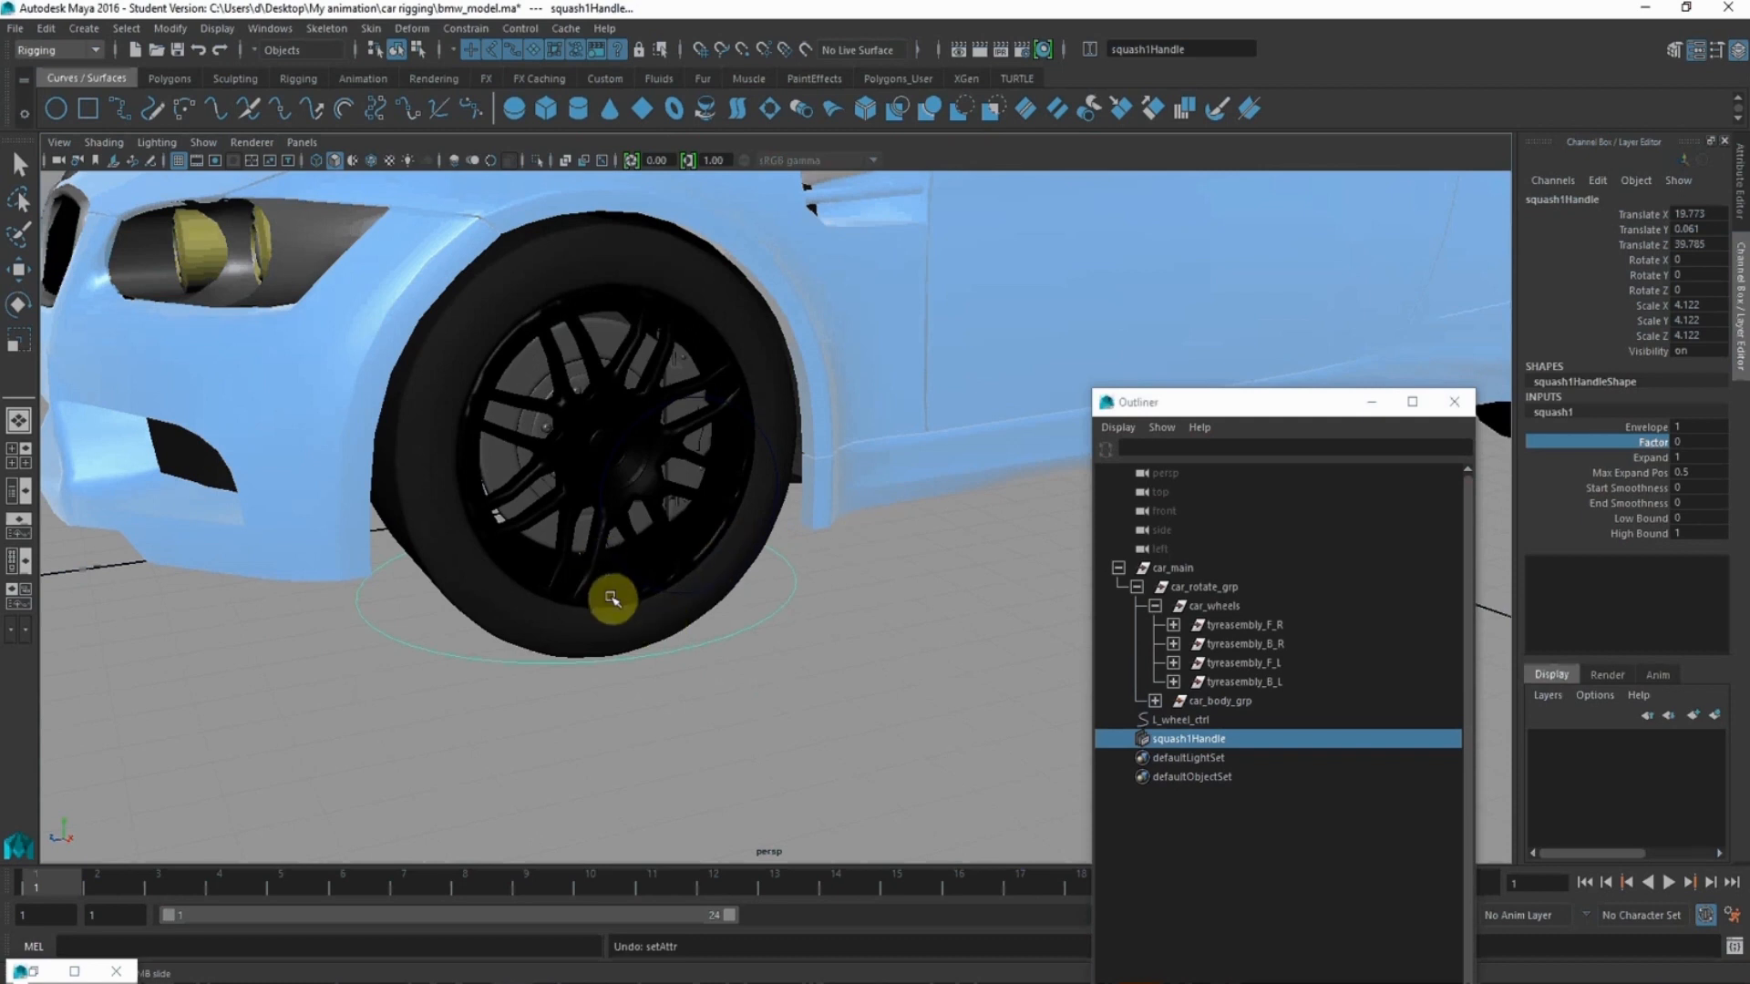
left_click_drag(612, 599, 652, 535, "alt")
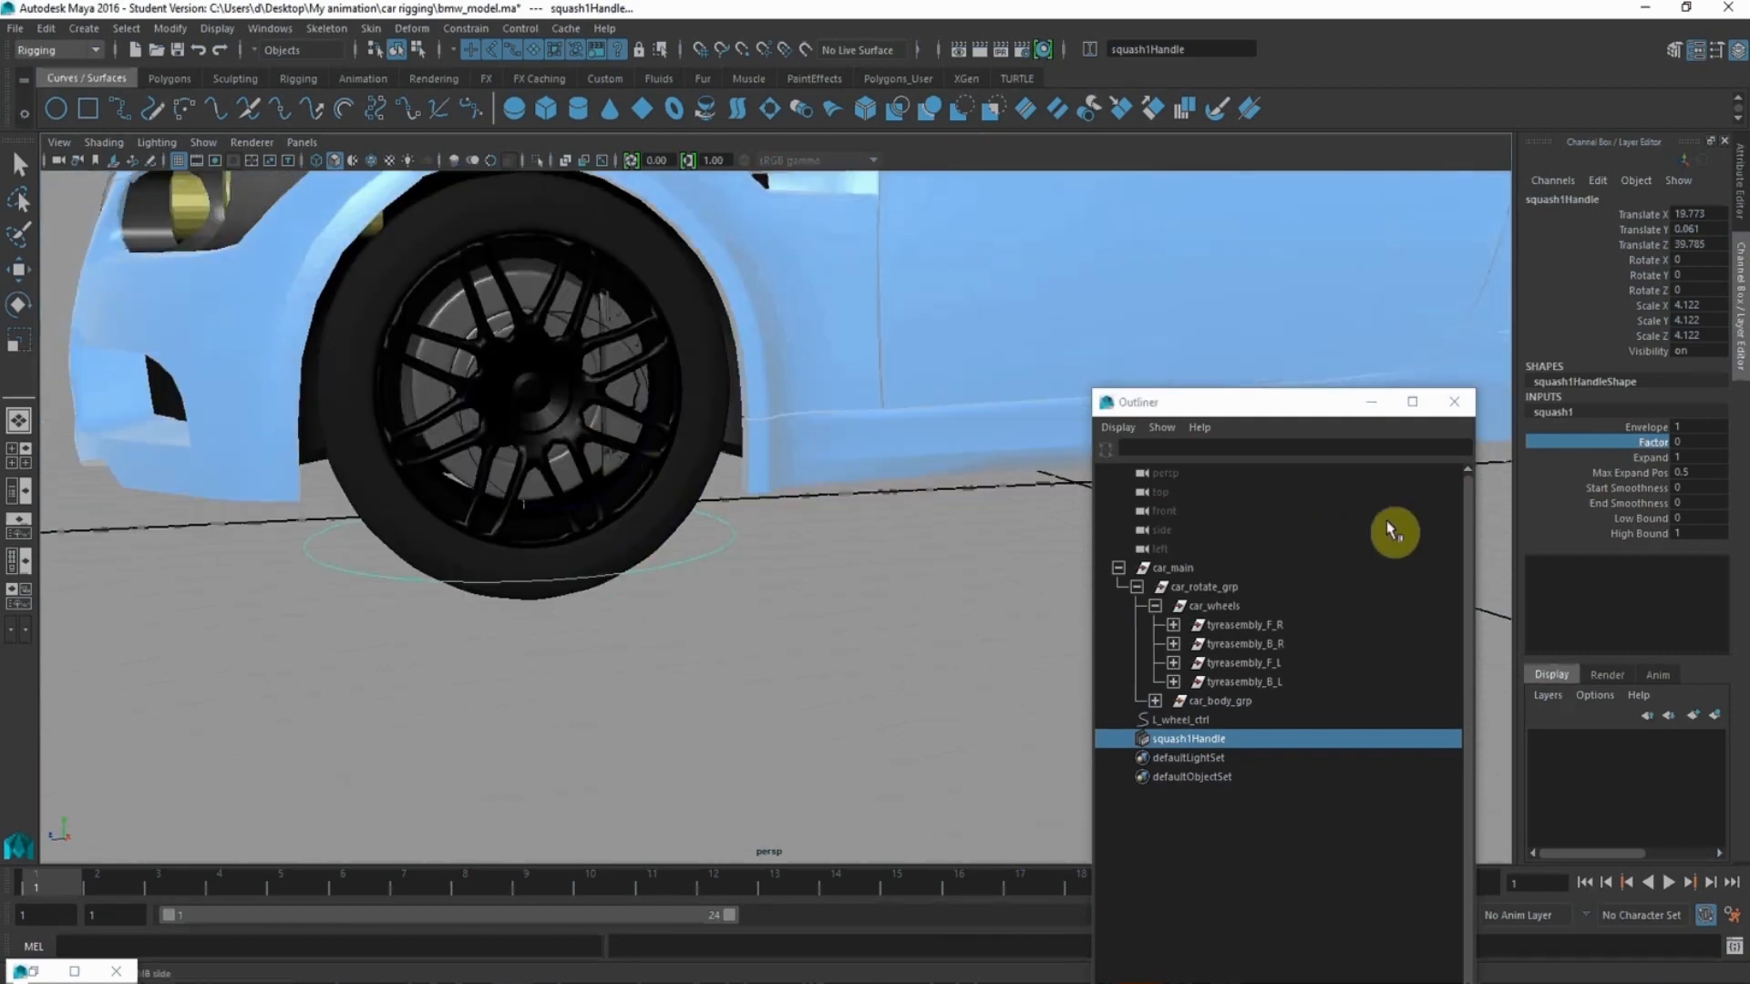
middle_click_drag(742, 439, 742, 453)
key("ctrl+z")
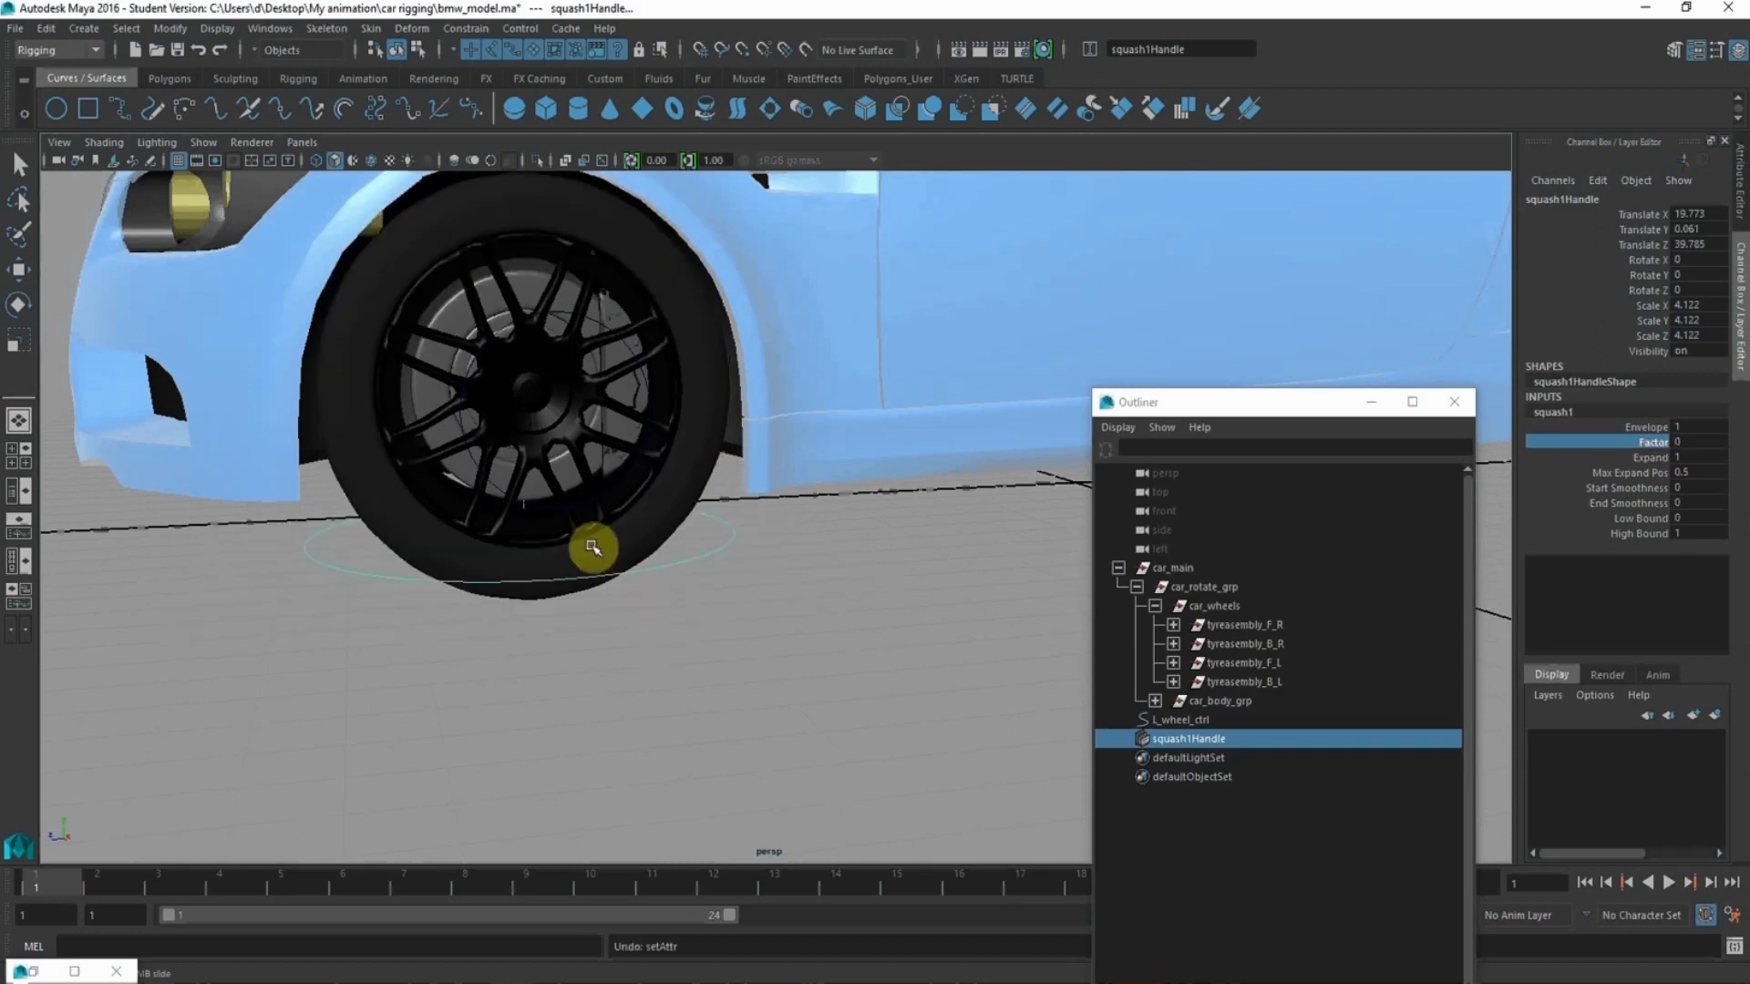
- Lower the squash handle to Translate Y 0 at the tyre's ground contact, working in a wireframe side view
right_click_drag(594, 547, 666, 572, "alt")
left_click_drag(667, 574, 722, 593, "alt")
key("space")
left_click_drag(792, 676, 859, 676)
middle_click_drag(697, 644, 792, 570, "alt")
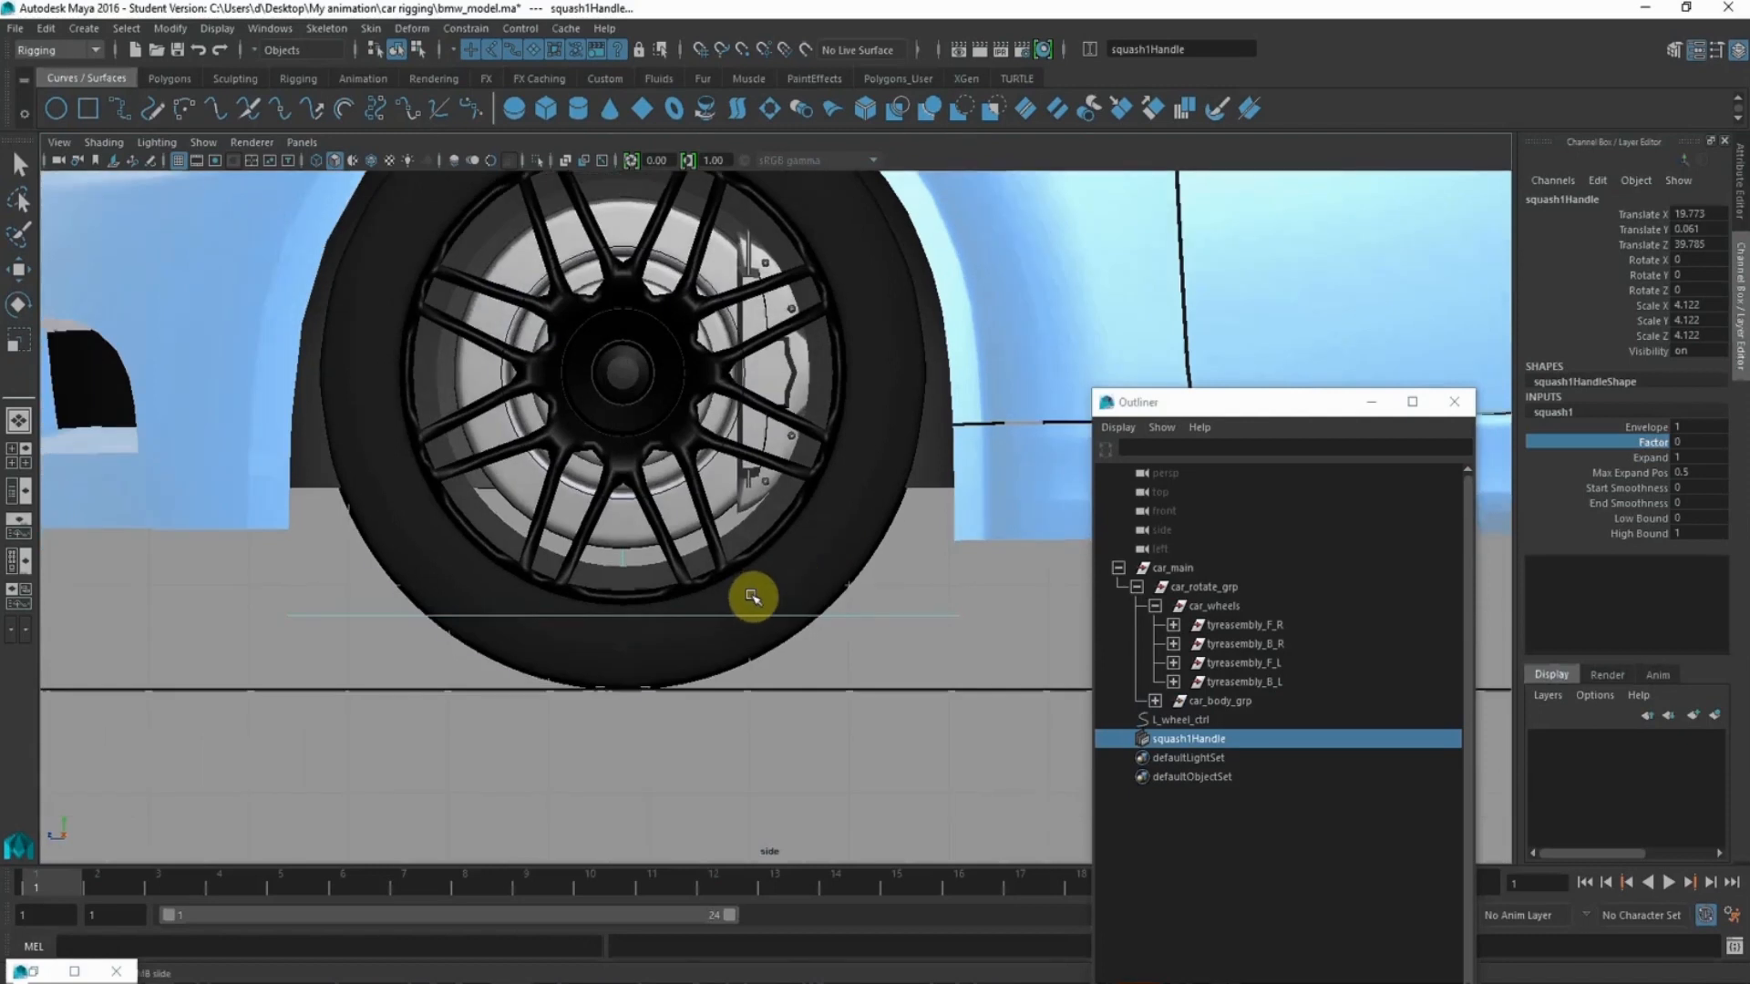
key("4")
mouse_move(656, 610)
right_mouse_down("alt")
mouse_move(921, 785)
mouse_move(942, 811)
mouse_move(918, 813)
right_mouse_up("alt")
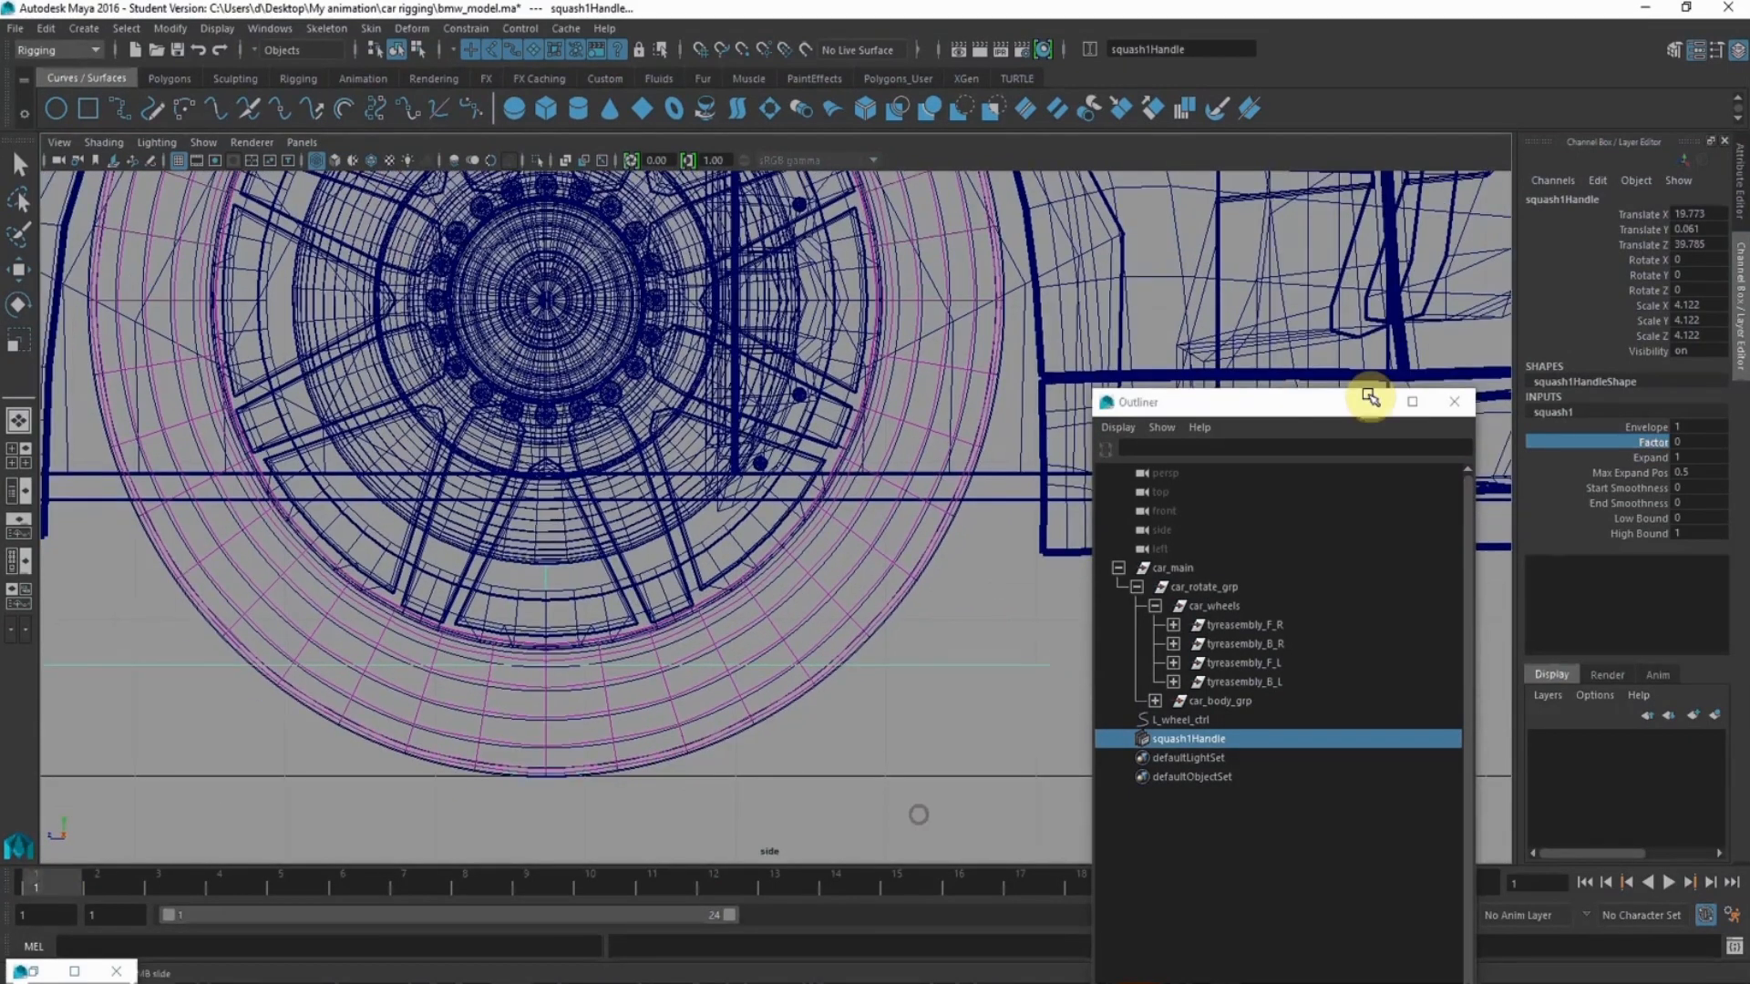
middle_click_drag(829, 602, 995, 490, "alt")
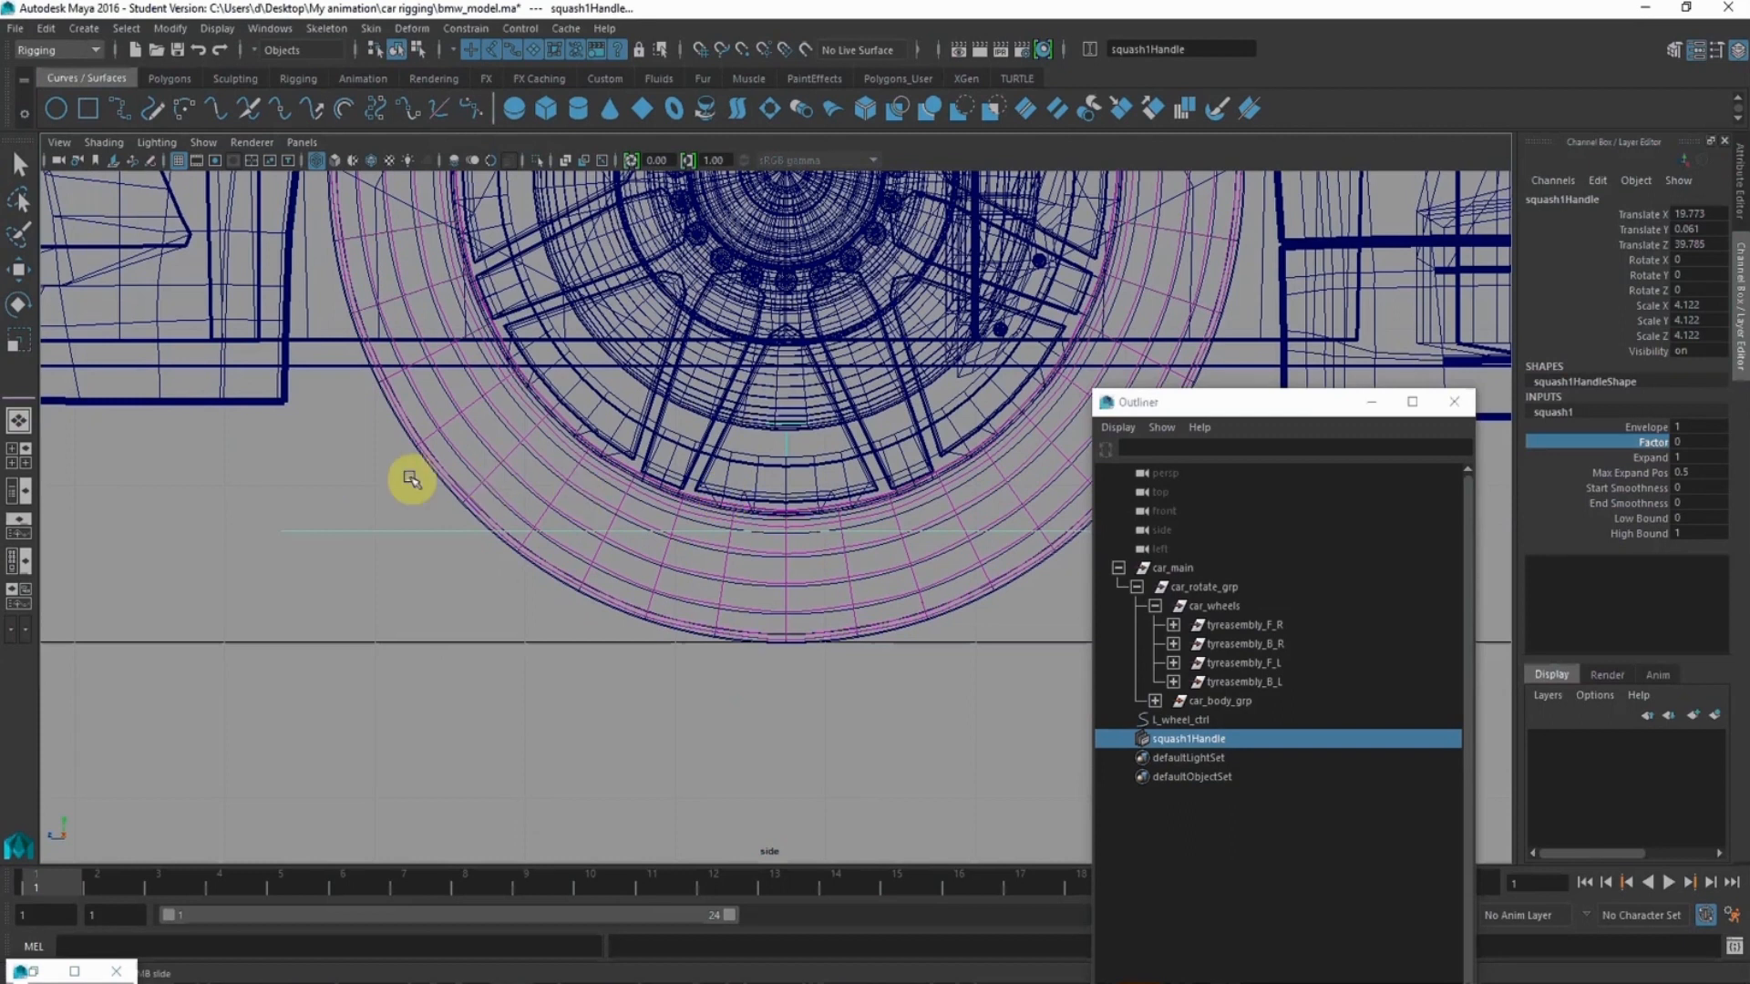
left_click(422, 484)
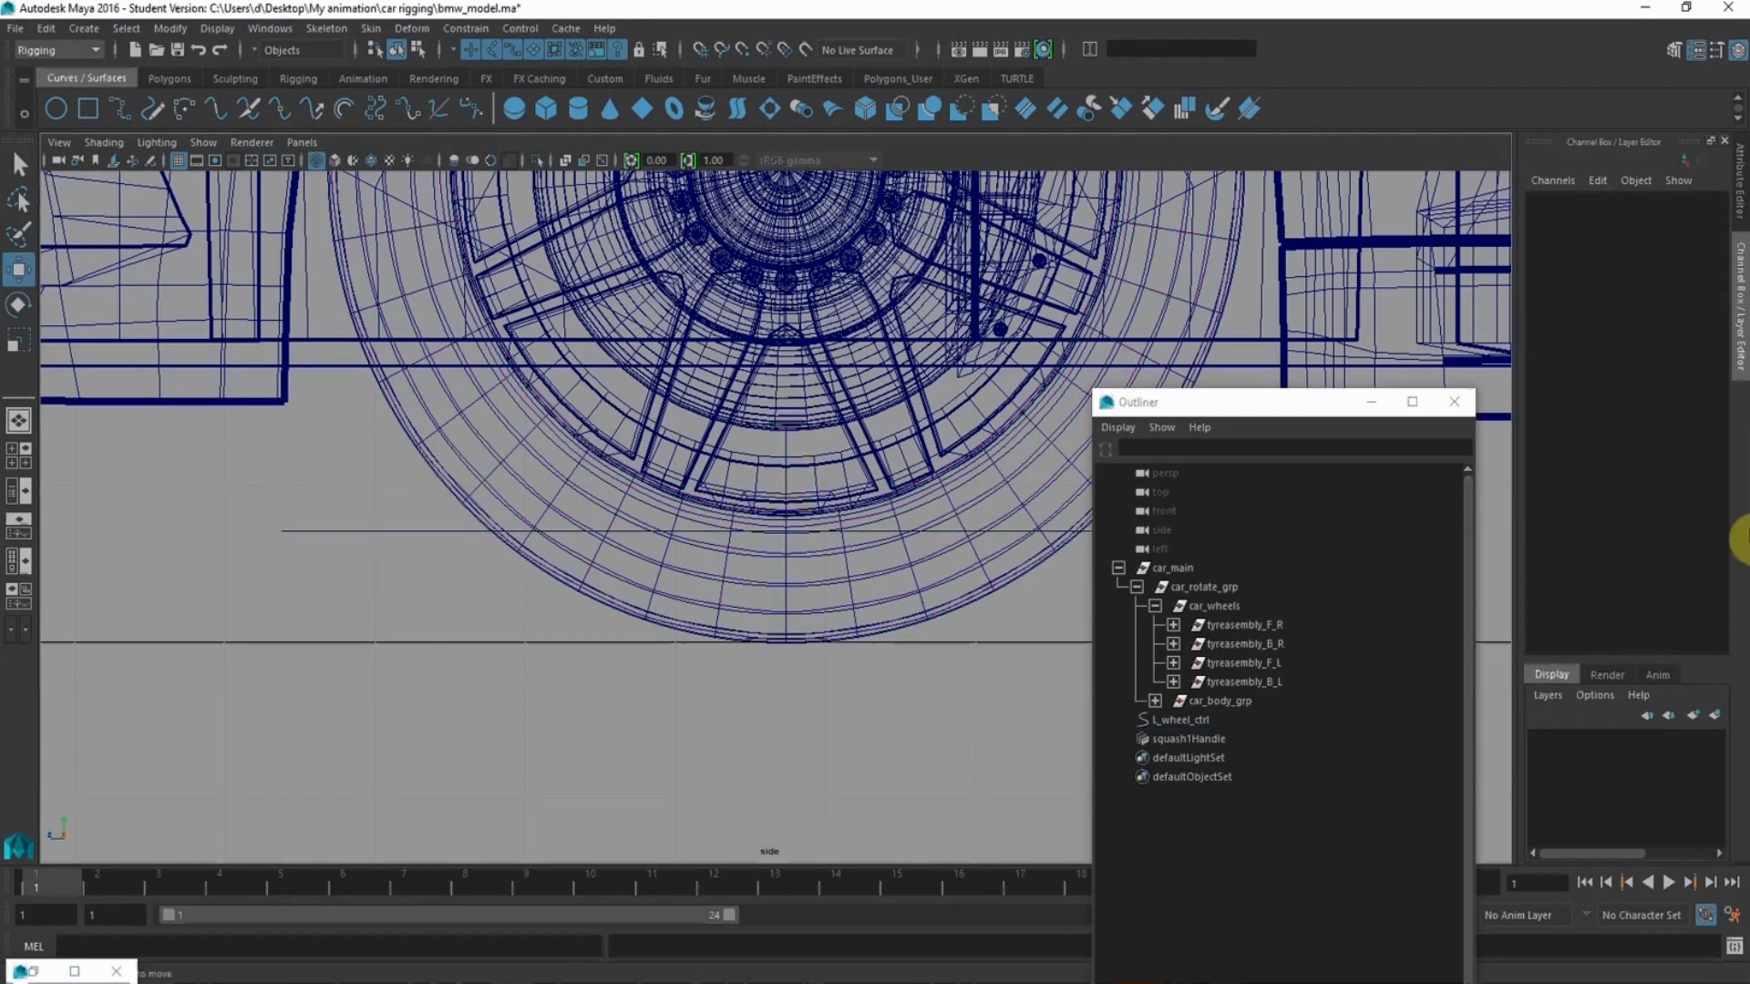
left_click(1180, 721)
middle_click_drag(671, 475, 654, 438, "alt")
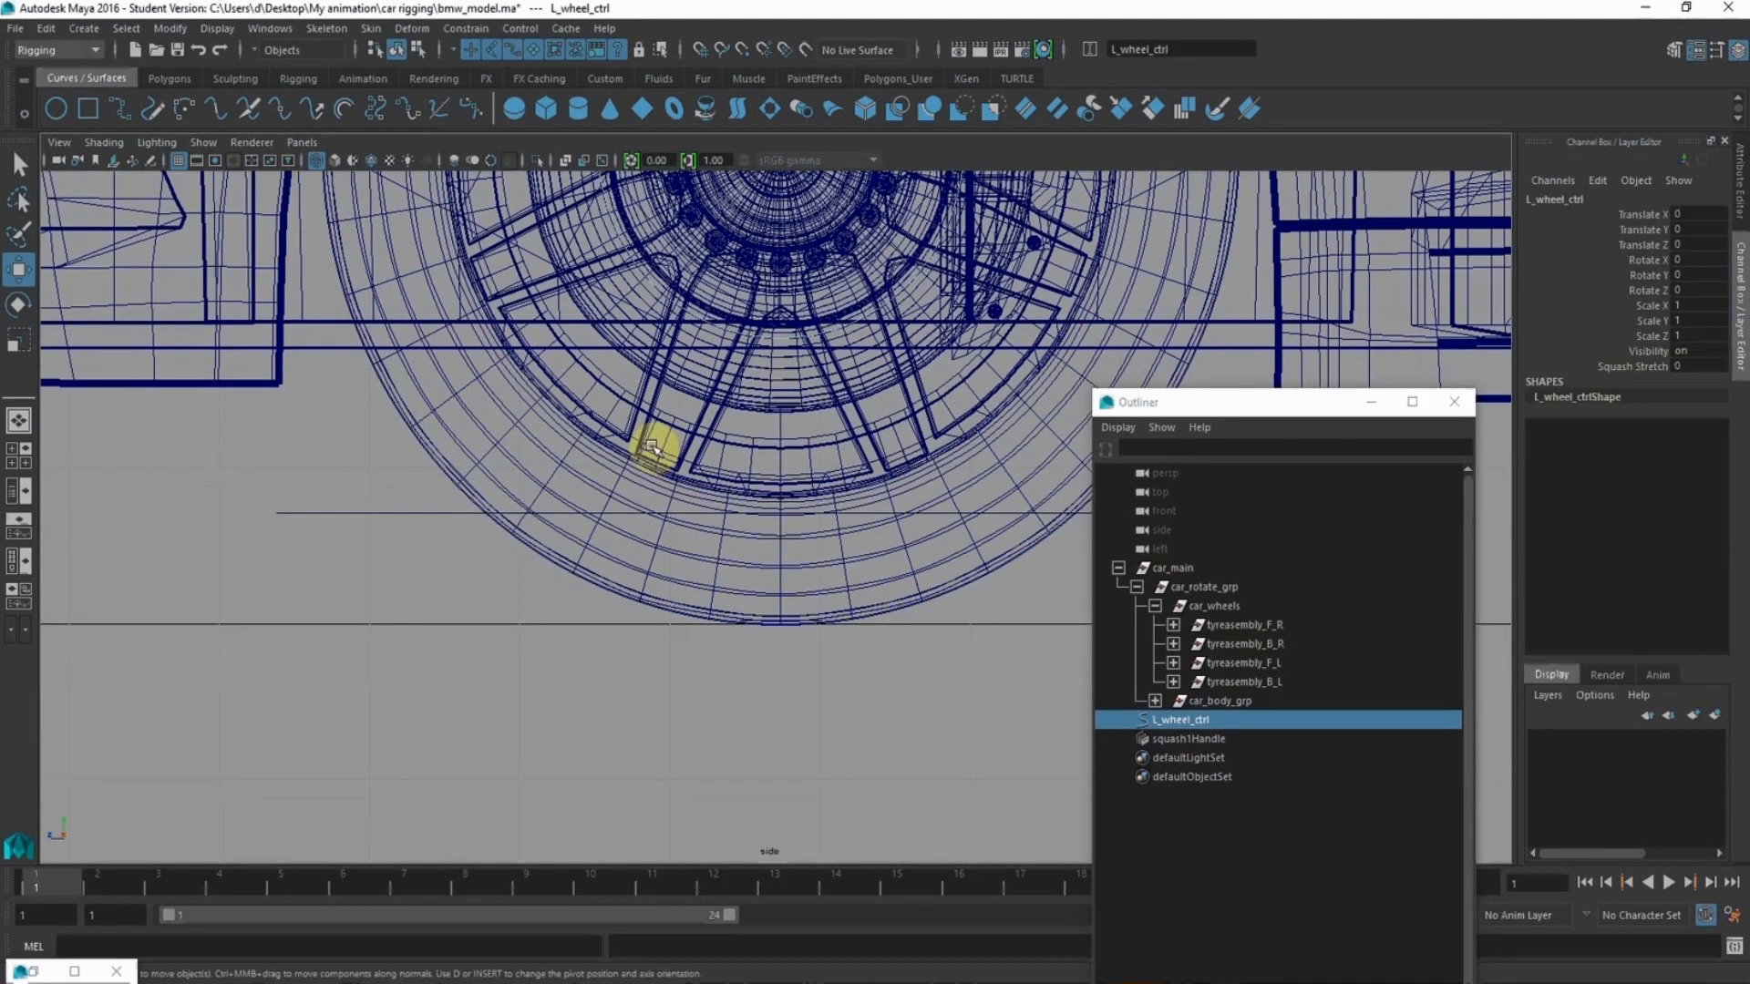
right_click_drag(649, 436, 866, 603, "alt")
left_click(1194, 740)
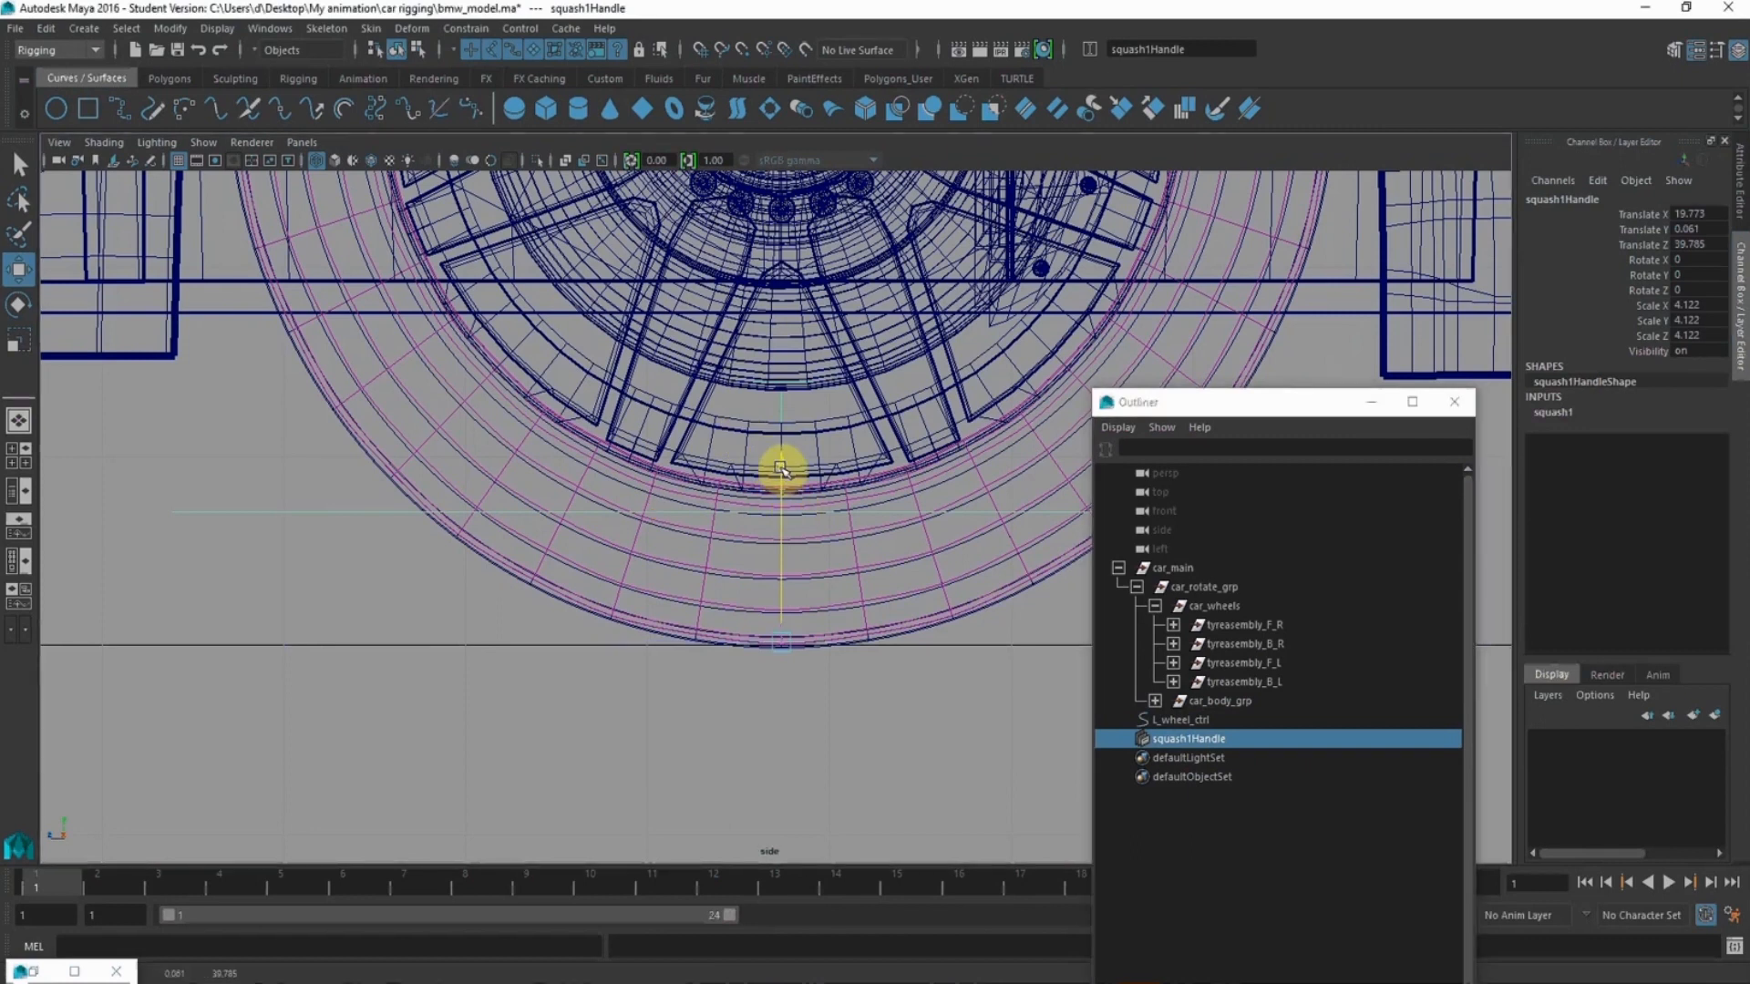
left_click_drag(781, 469, 785, 474)
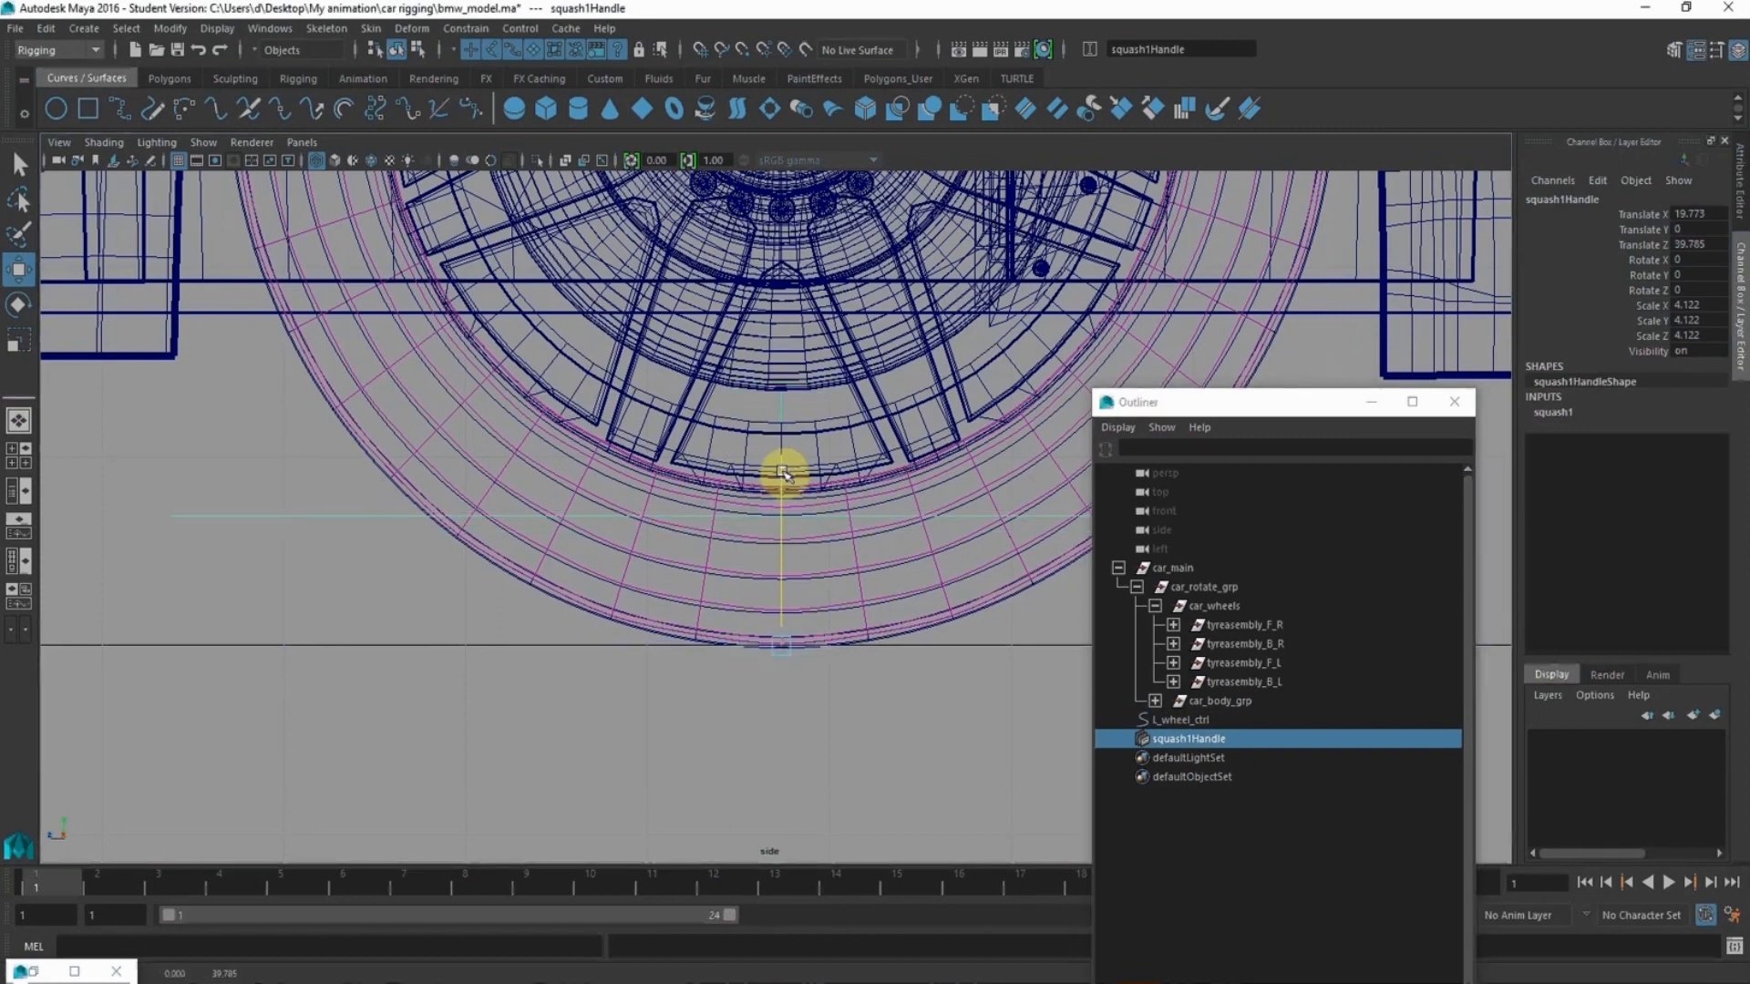
scroll(815, 629, "down", 3)
- Return to the perspective view and examine the wheel control circle and squash handle around the front left tyre
key("space")
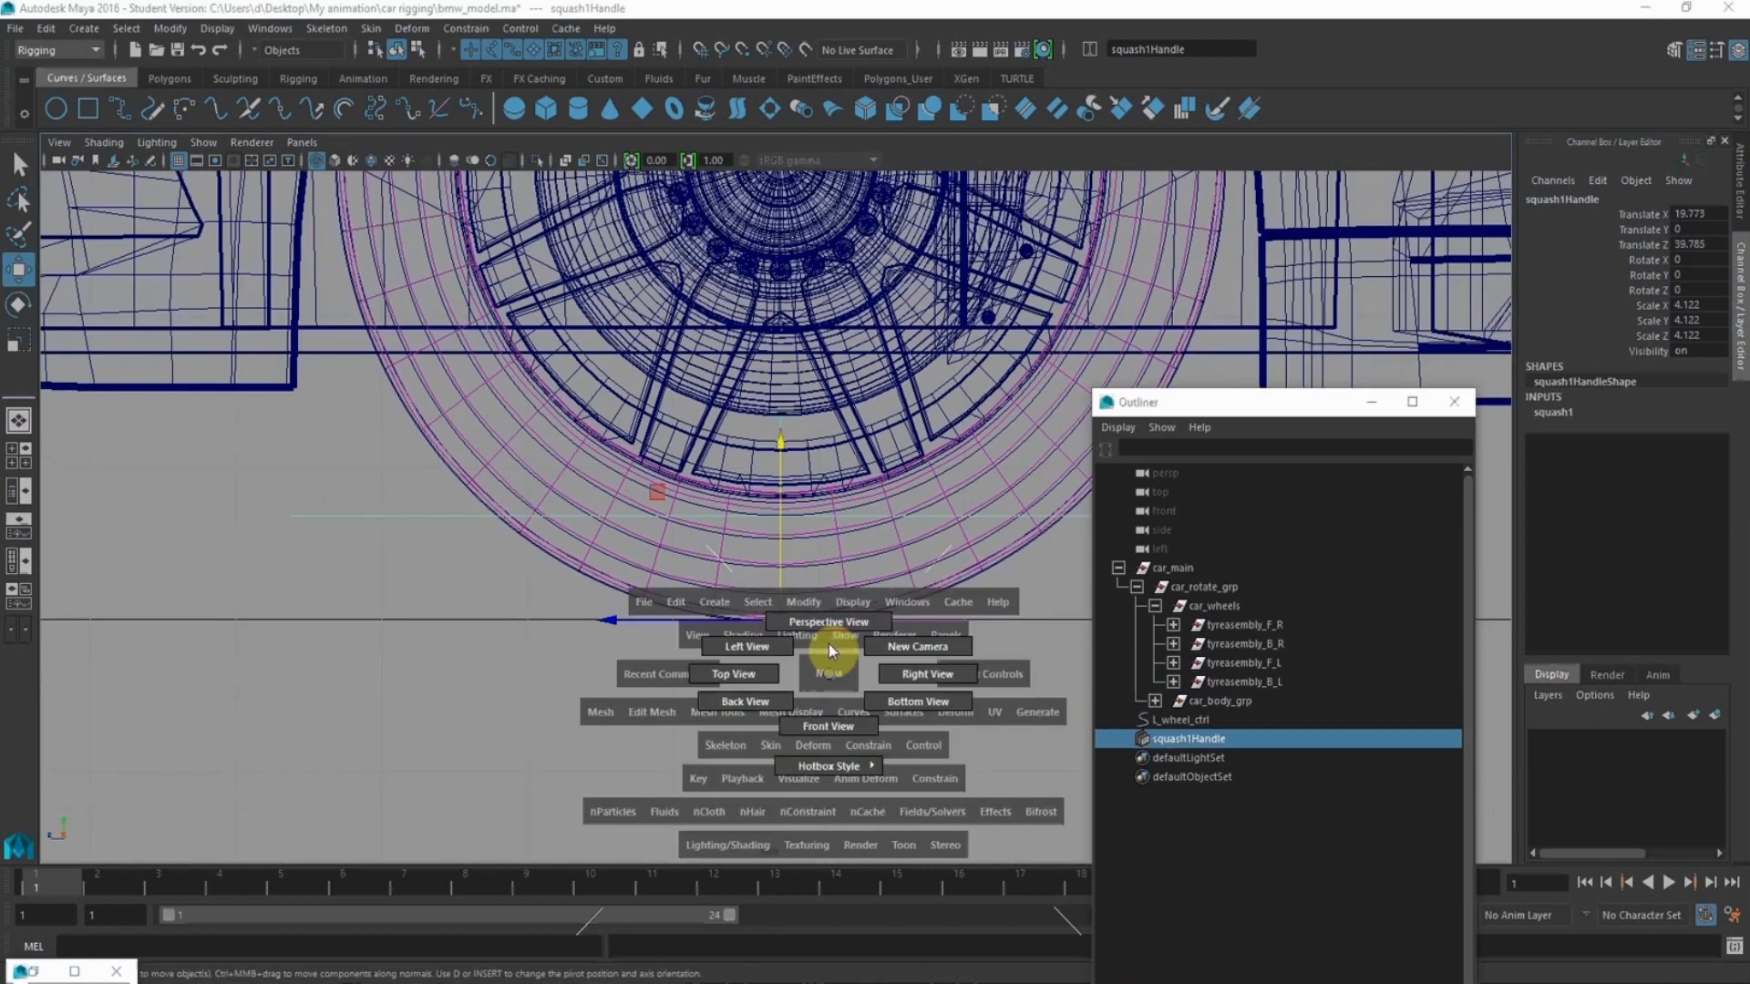
left_click(828, 629)
left_click_drag(811, 574, 773, 586, "alt")
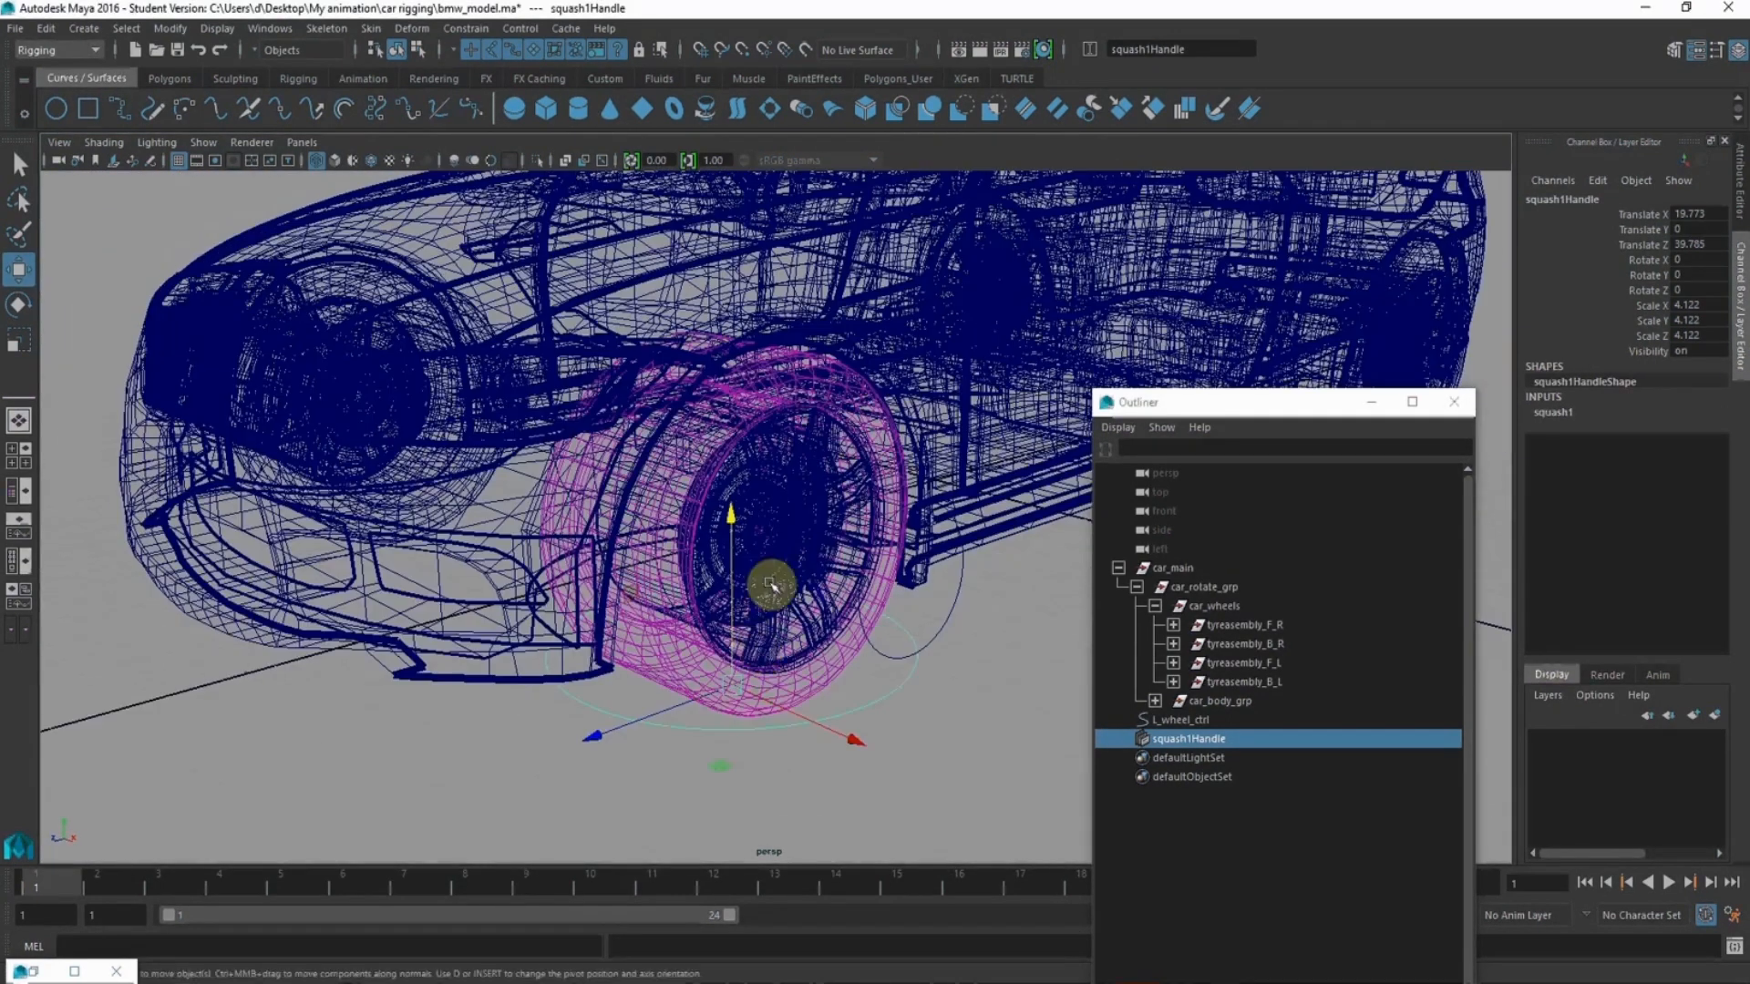
left_click_drag(939, 606, 874, 566, "alt")
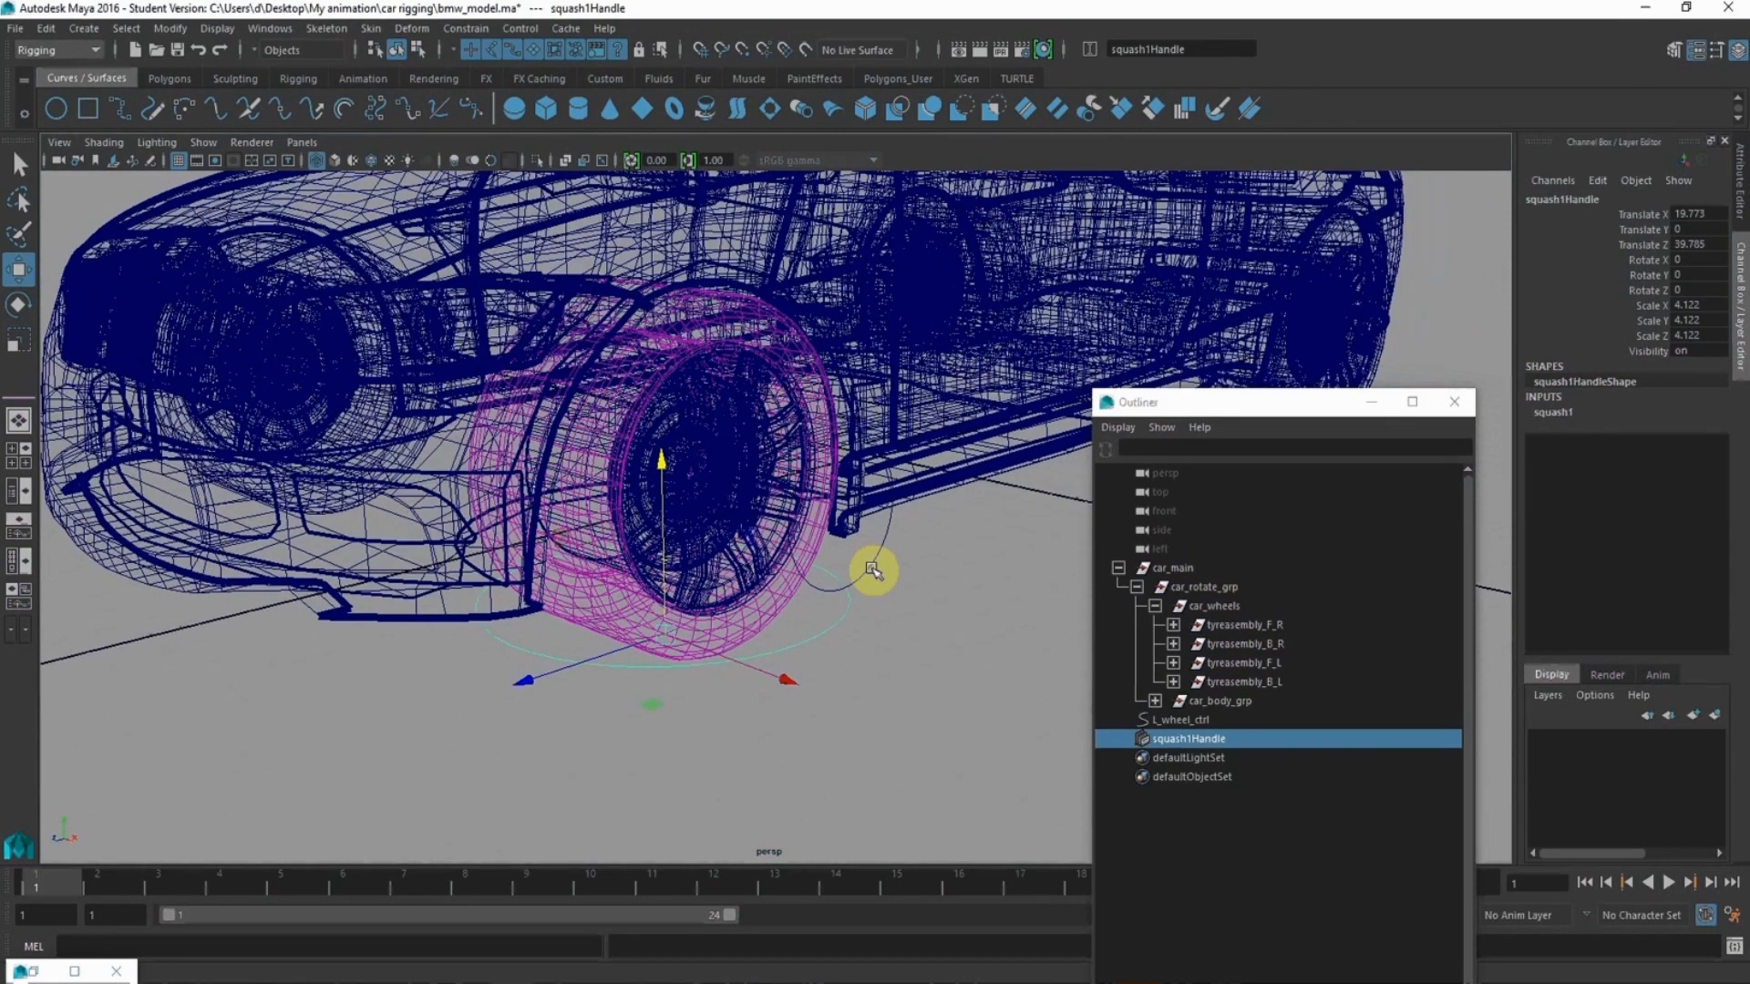
left_click(886, 581)
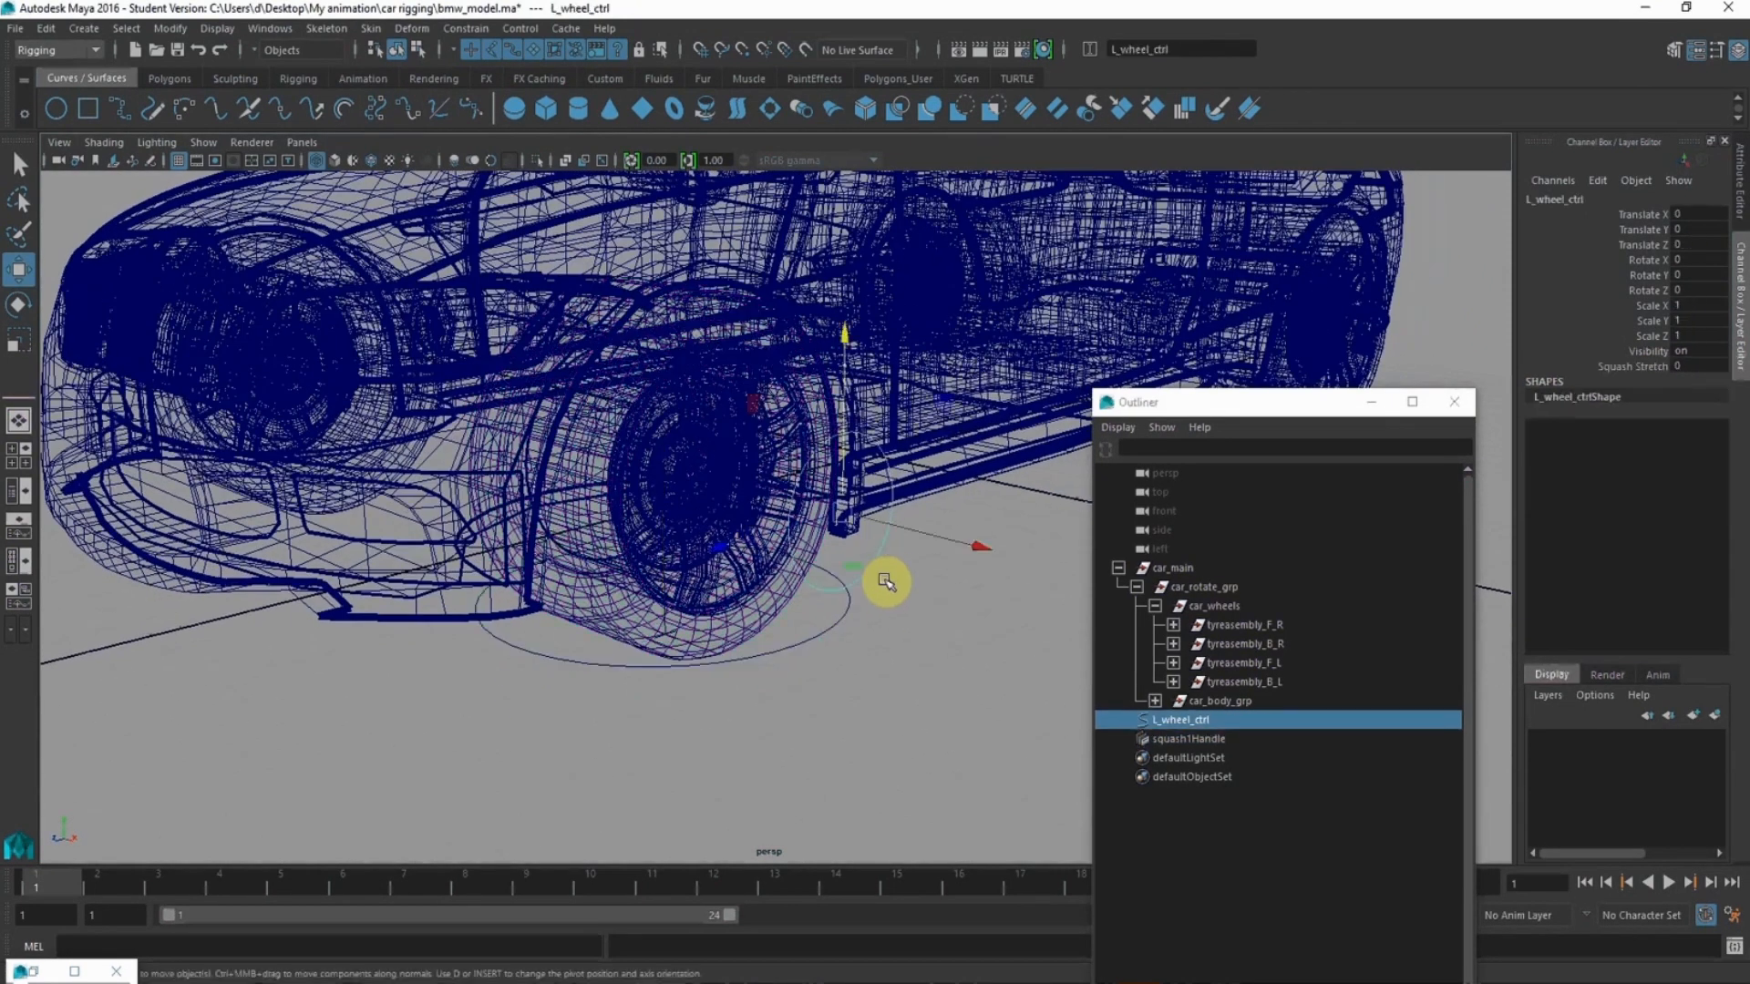
left_click(1171, 739)
left_click_drag(832, 627, 809, 526, "alt")
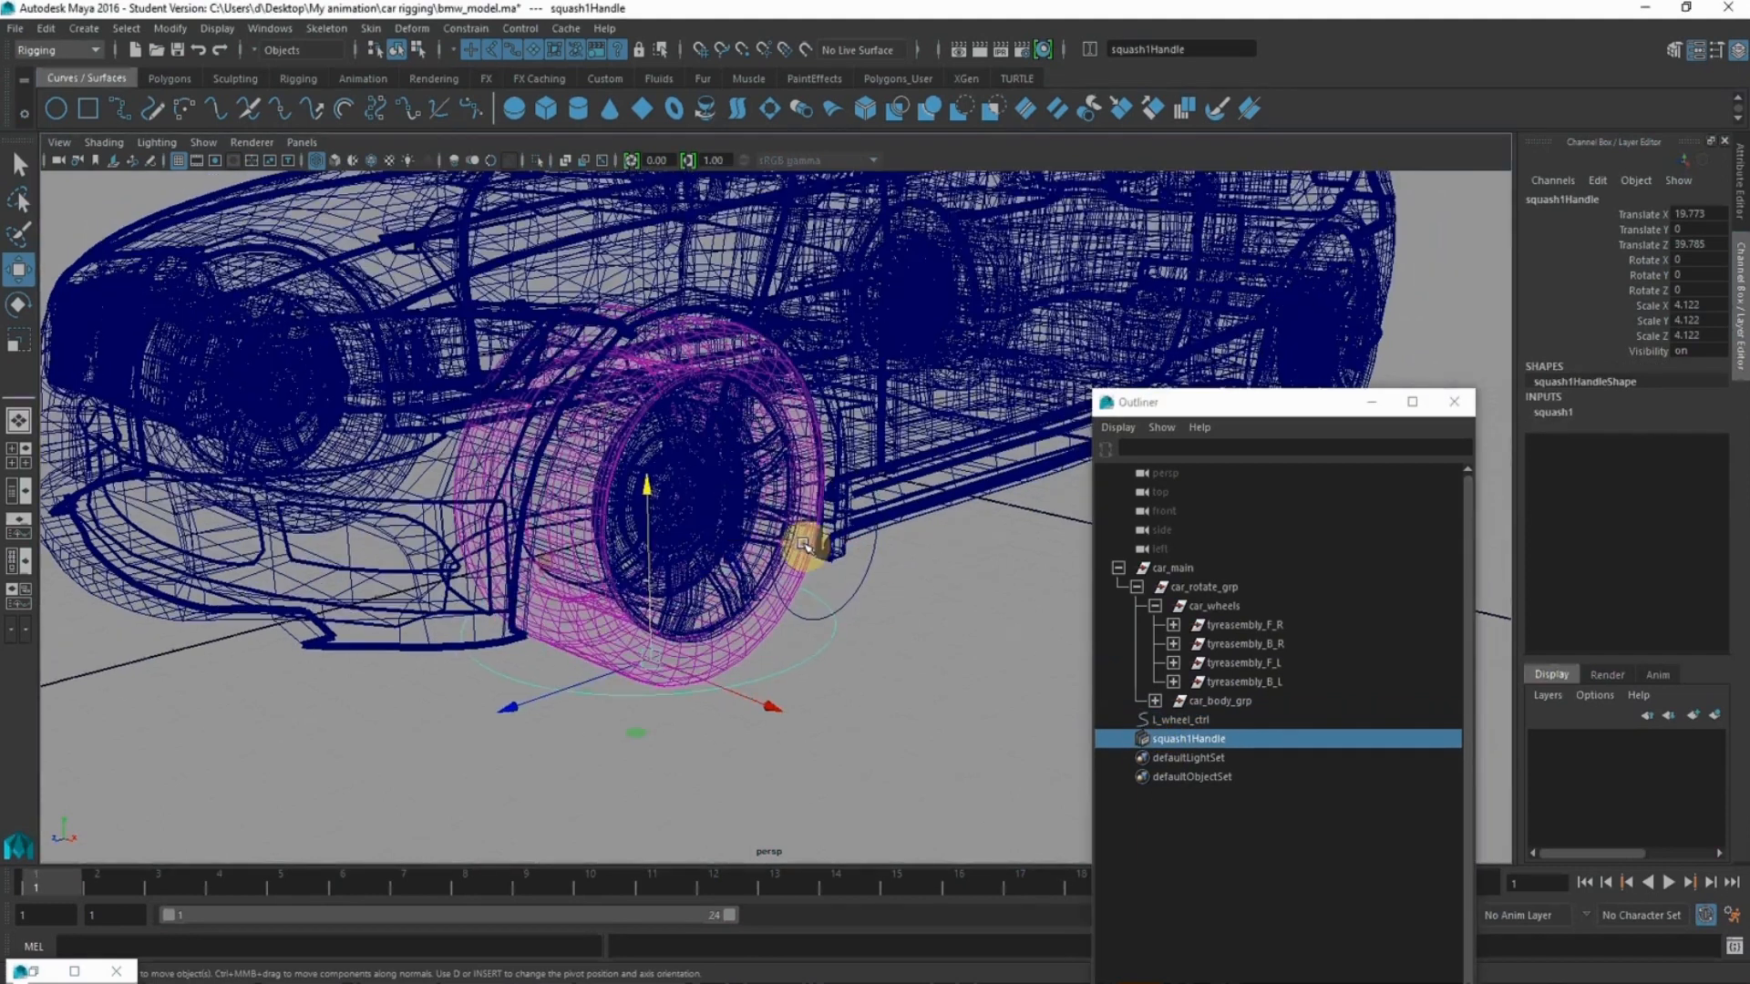
- Open Set Driven Key for L_wheel_ctrl's Squash Stretch attribute and load L_wheel_ctrl as the driver
left_click(852, 570)
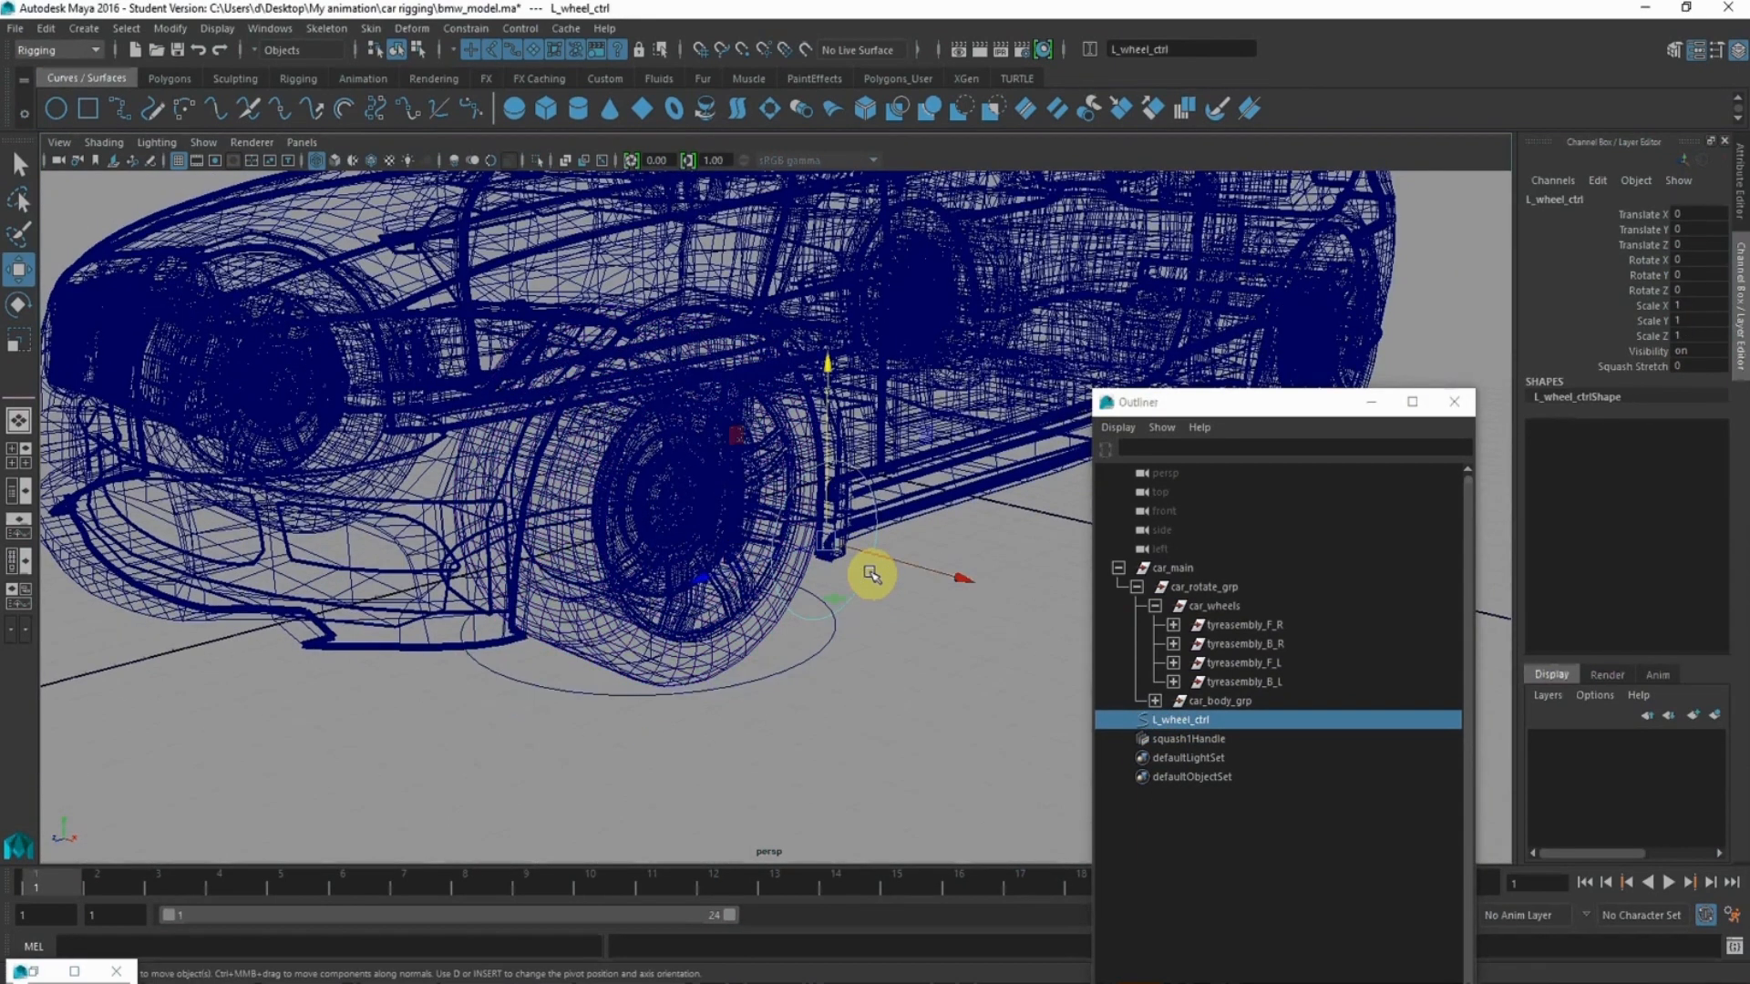
left_click(1640, 365)
left_click(1604, 181)
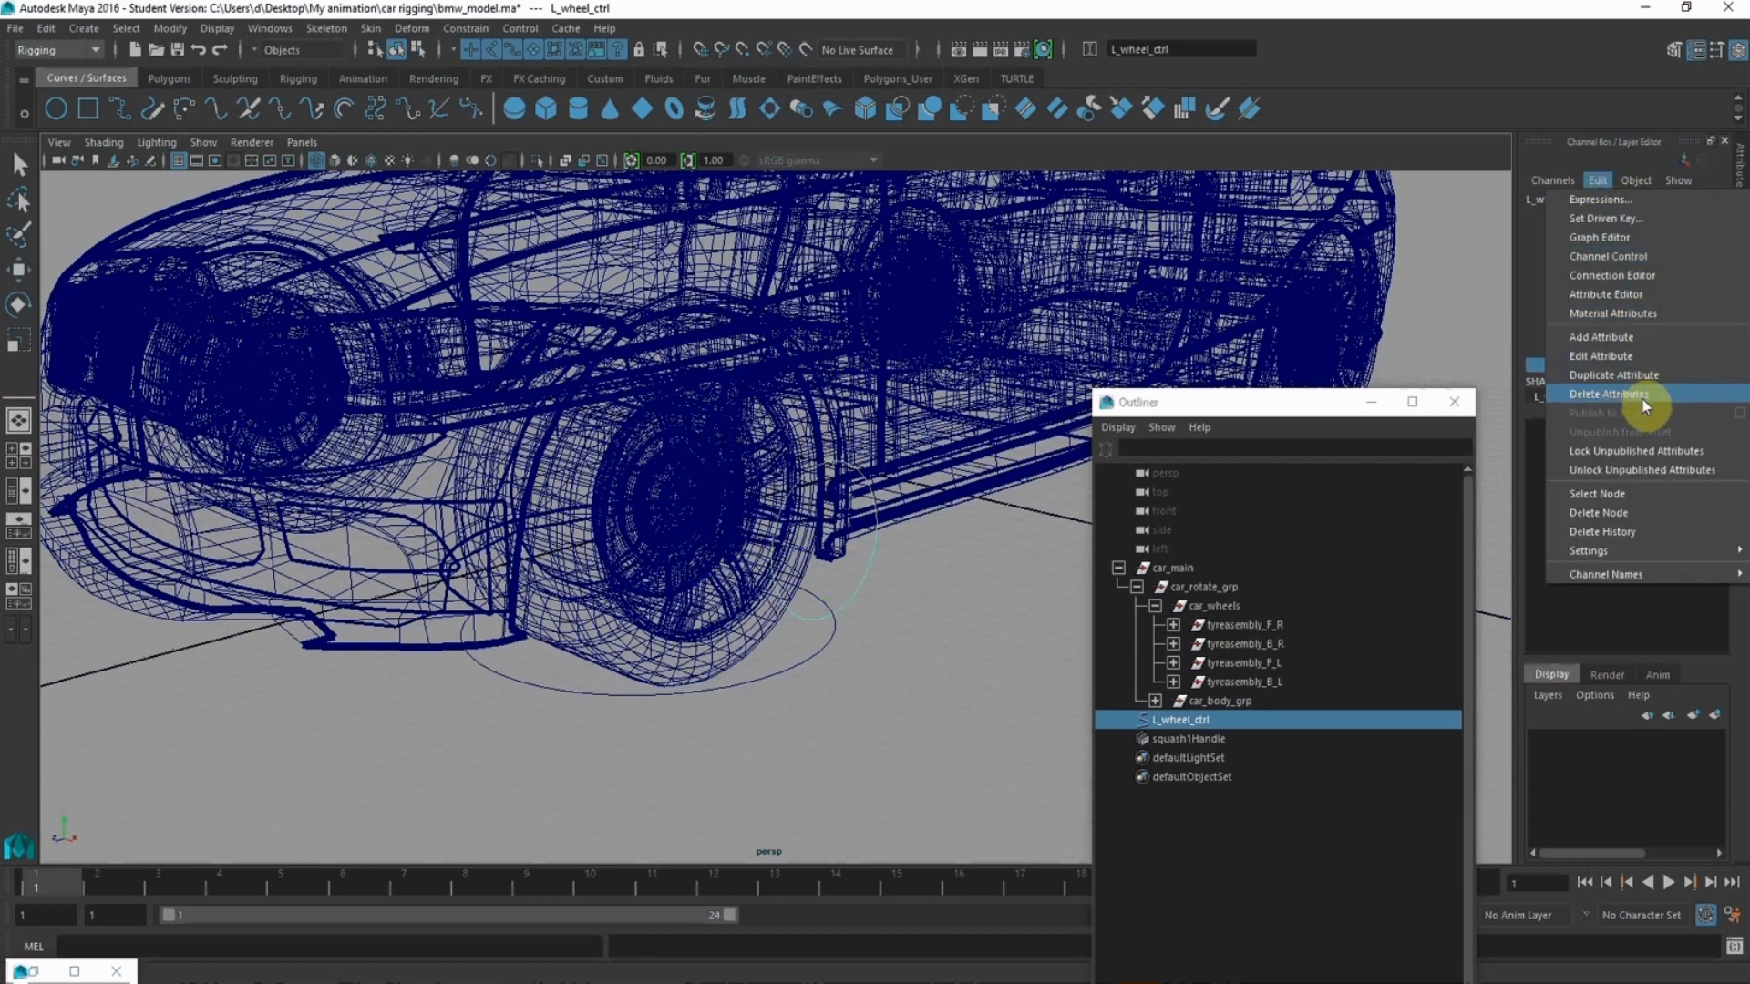
left_click(1553, 180)
left_click(1592, 180)
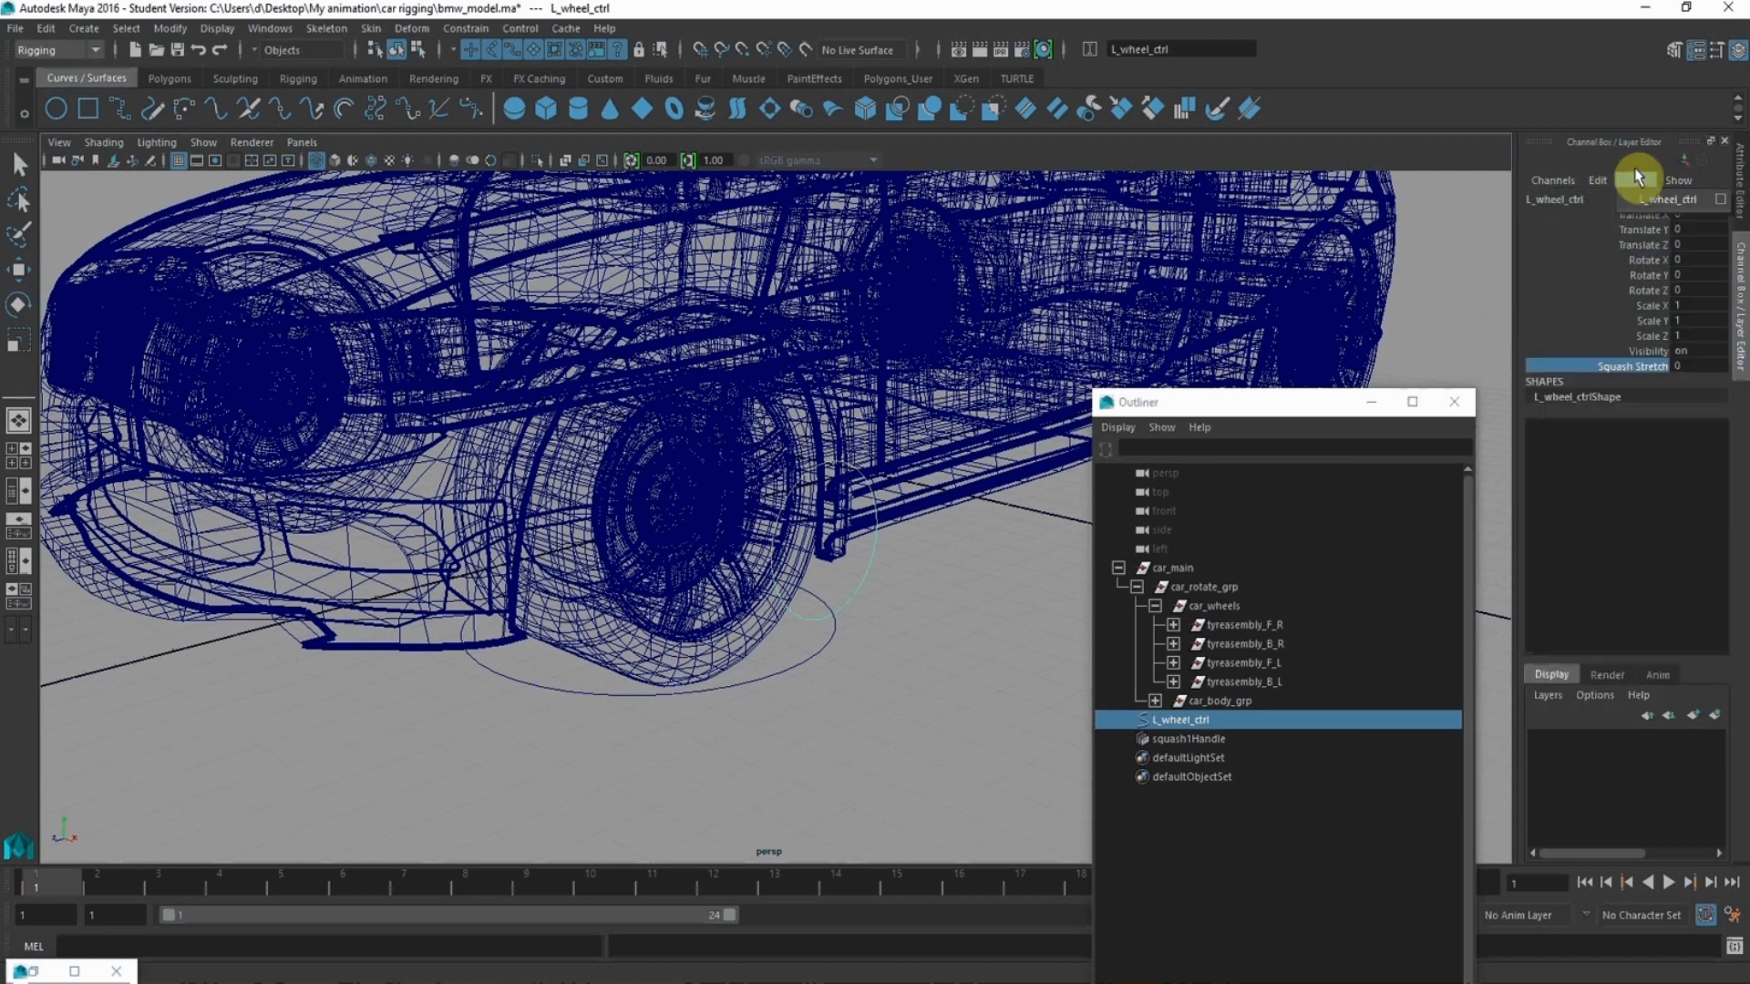
left_click(1603, 180)
left_click(1600, 217)
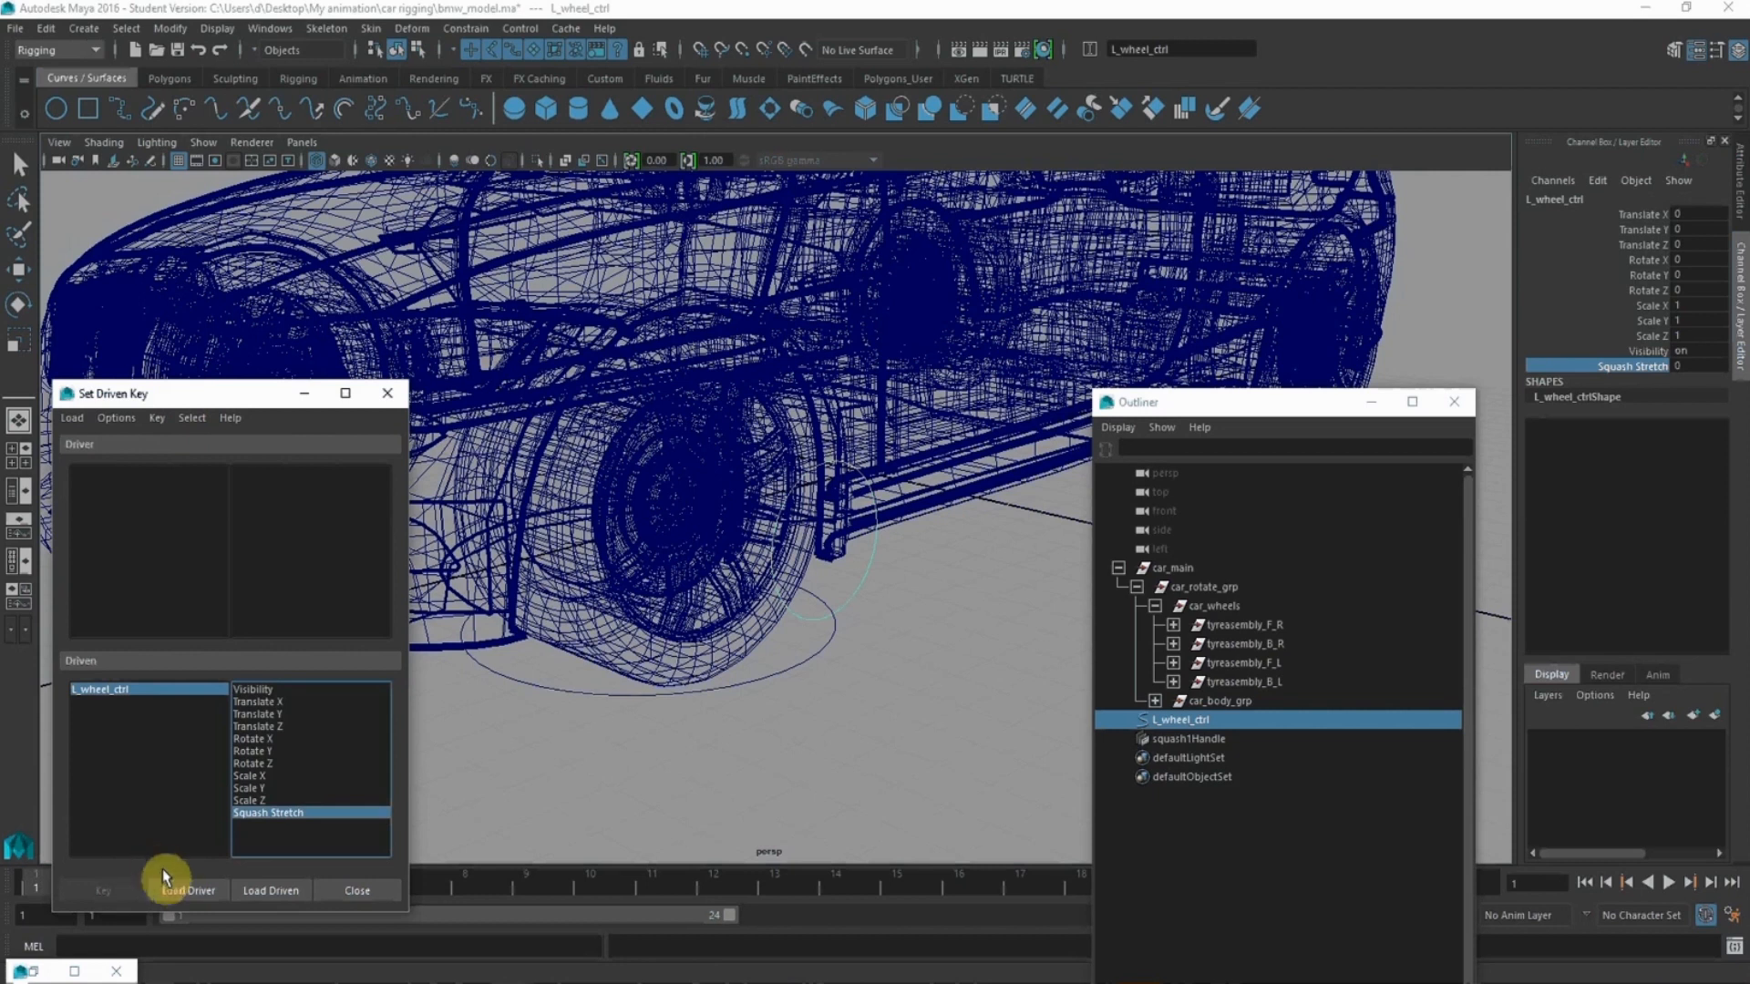
left_click(181, 890)
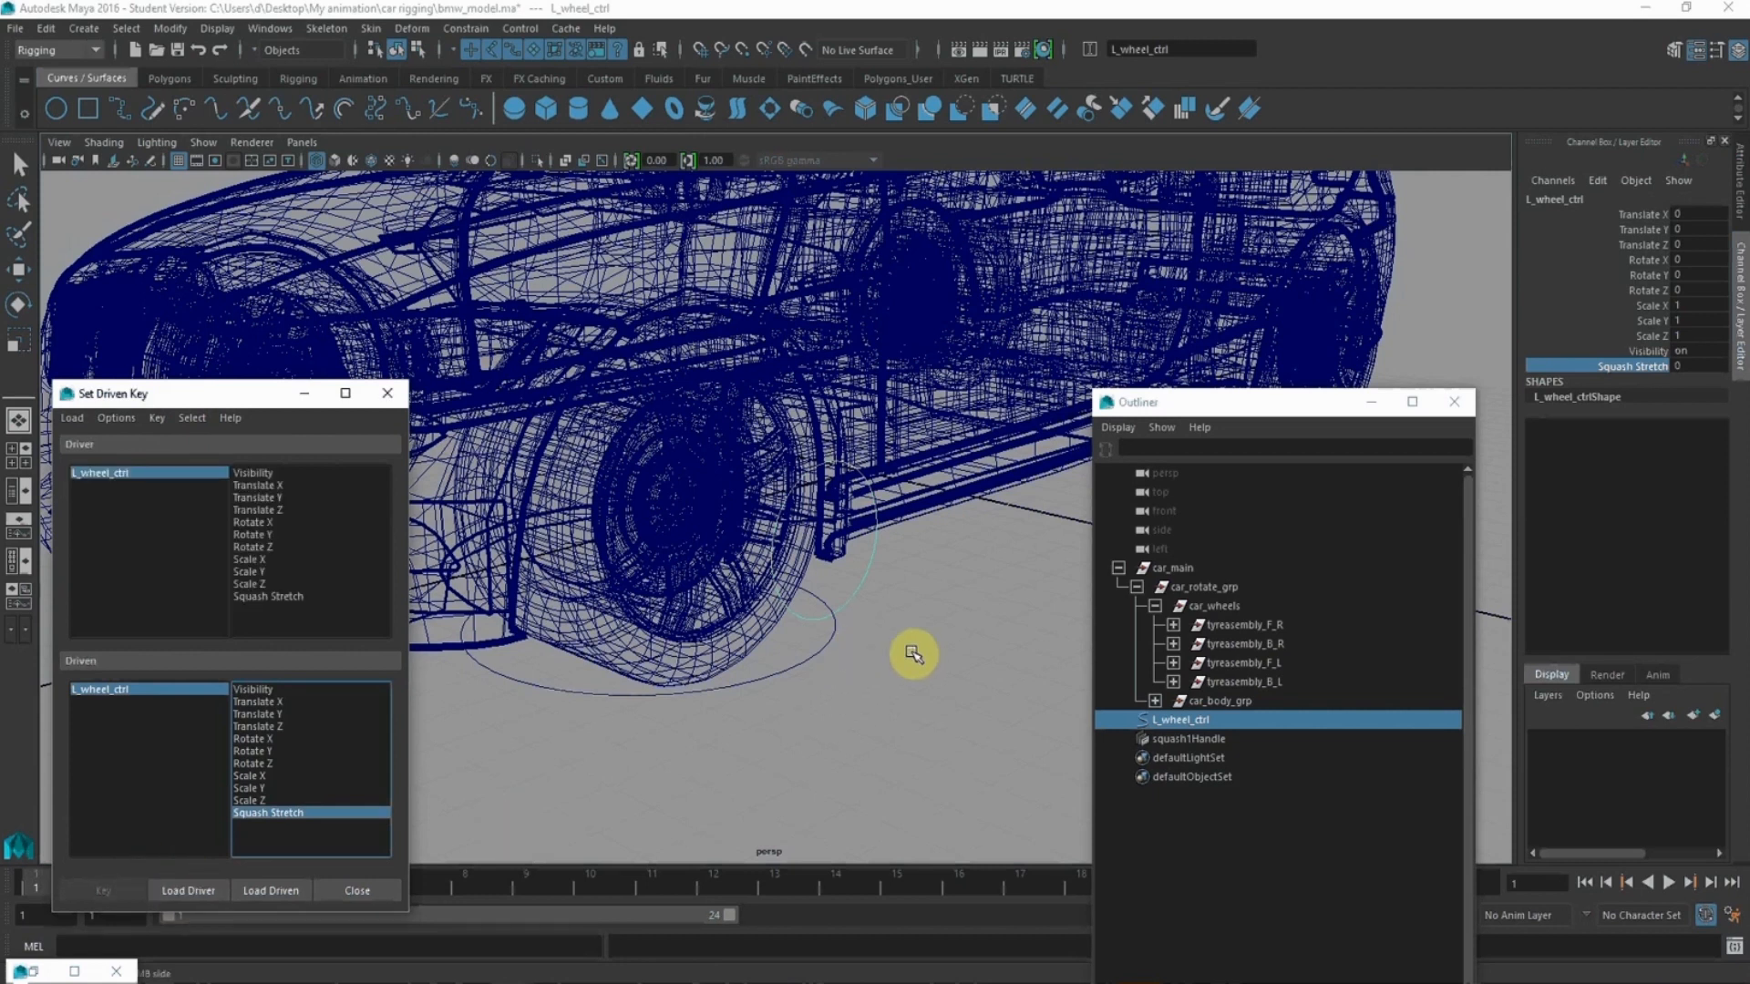
- Load the tyre's squash handle and its squash1 deformer as driven objects in Set Driven Key, and pick squash1
left_click(1221, 740)
key("w")
left_click(1553, 412)
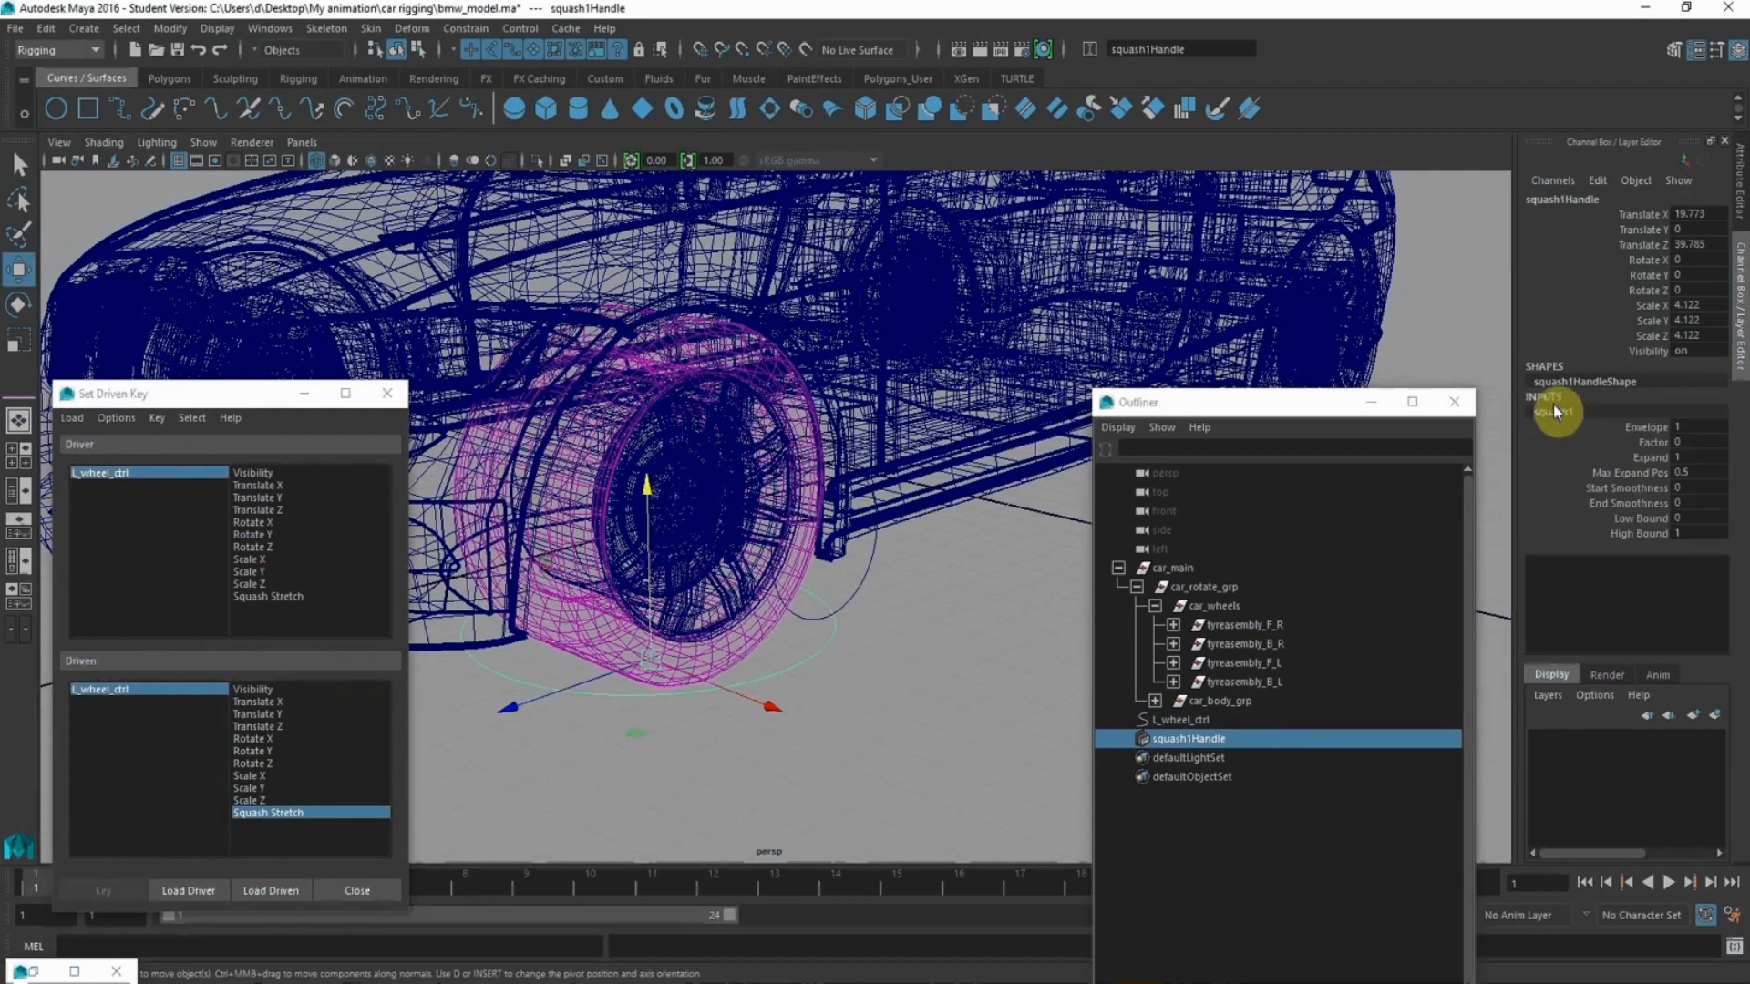
left_click(1640, 443)
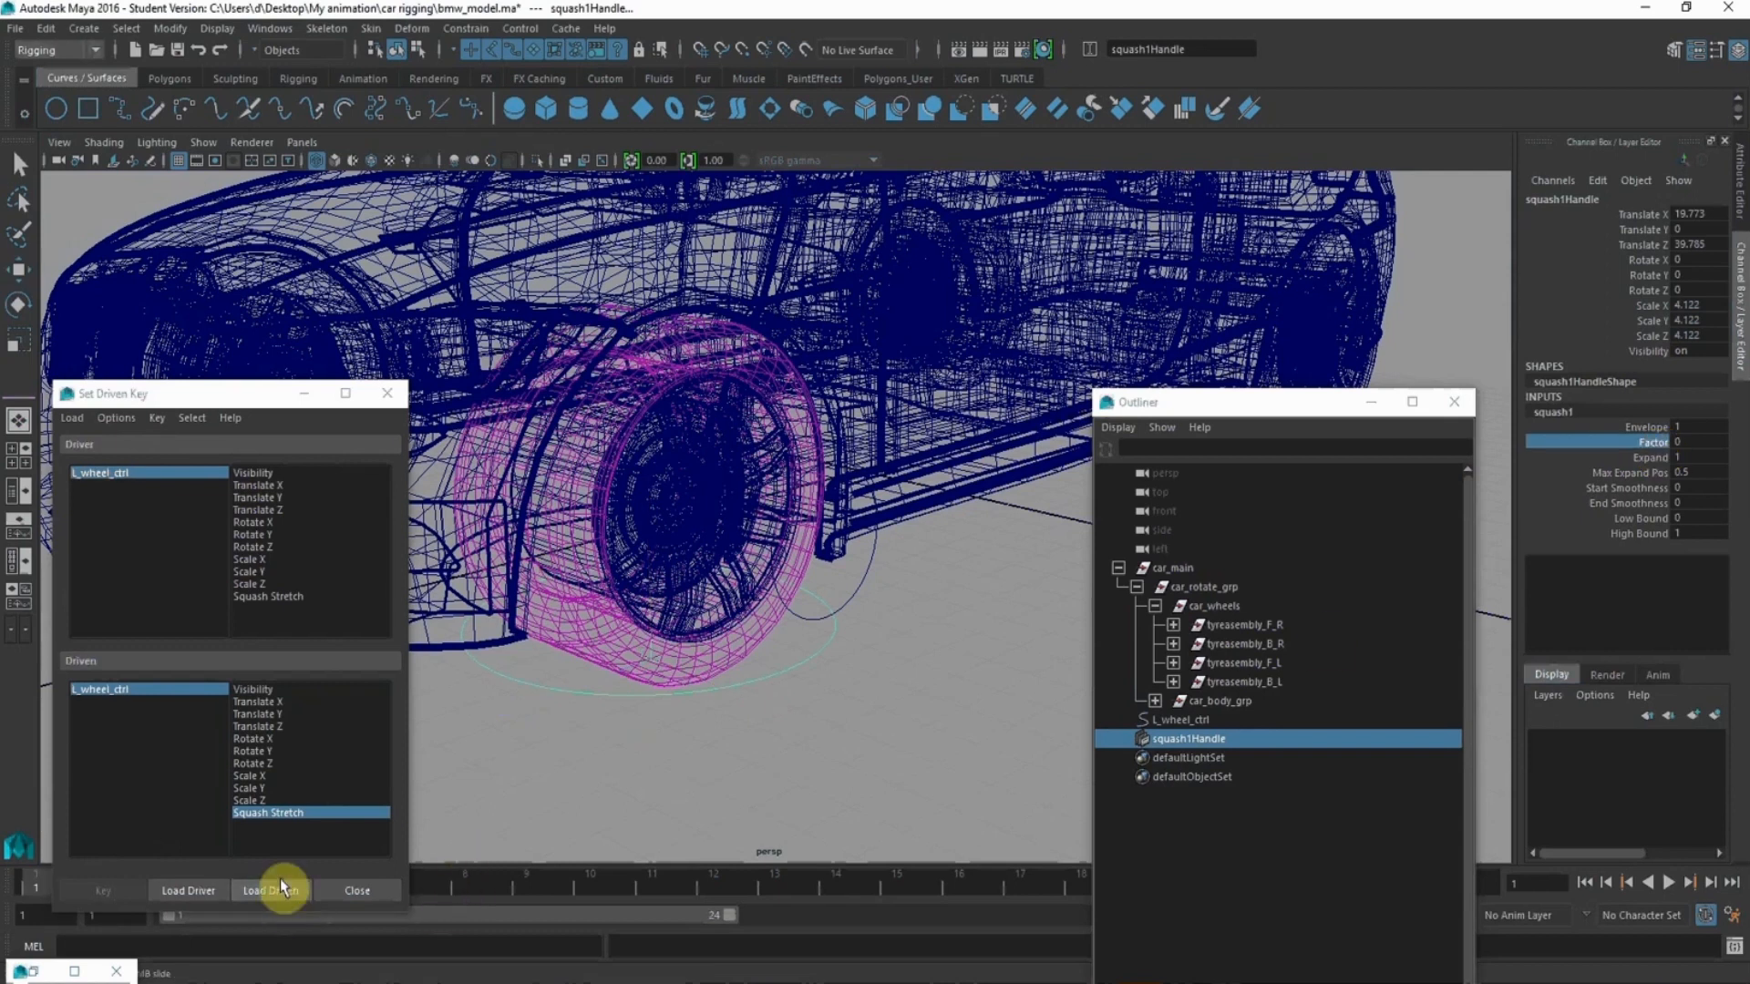
left_click(304, 854)
left_click(253, 891)
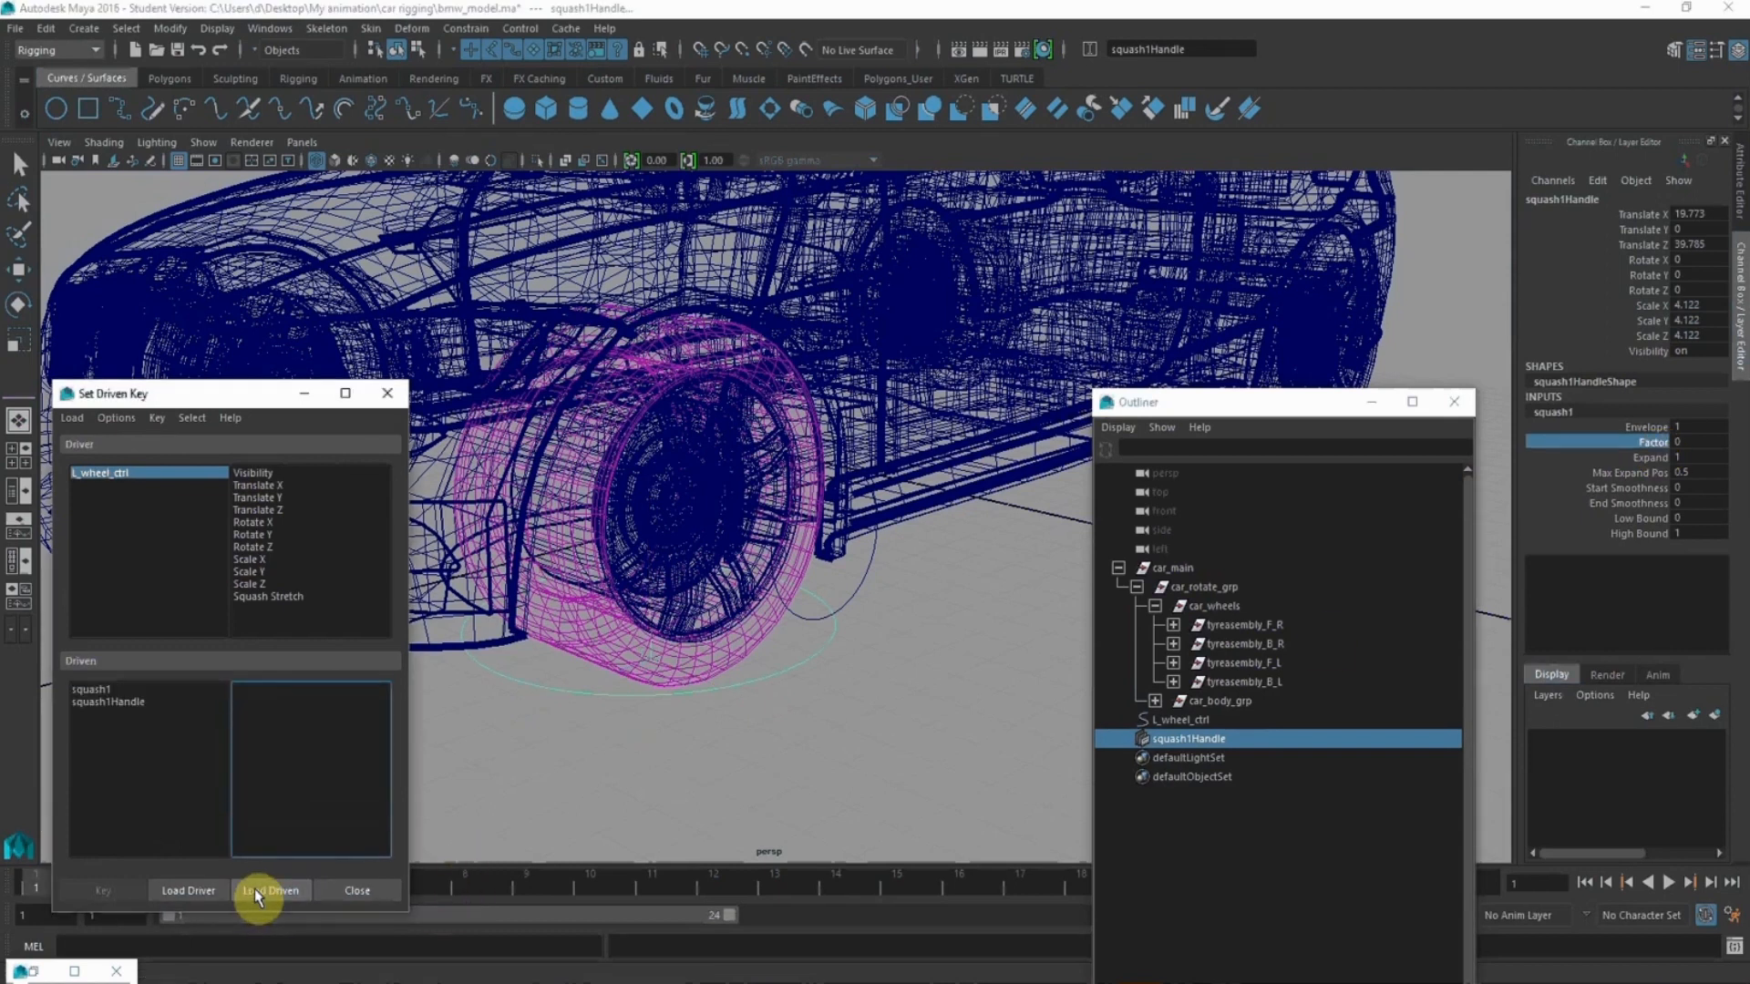
left_click(100, 702)
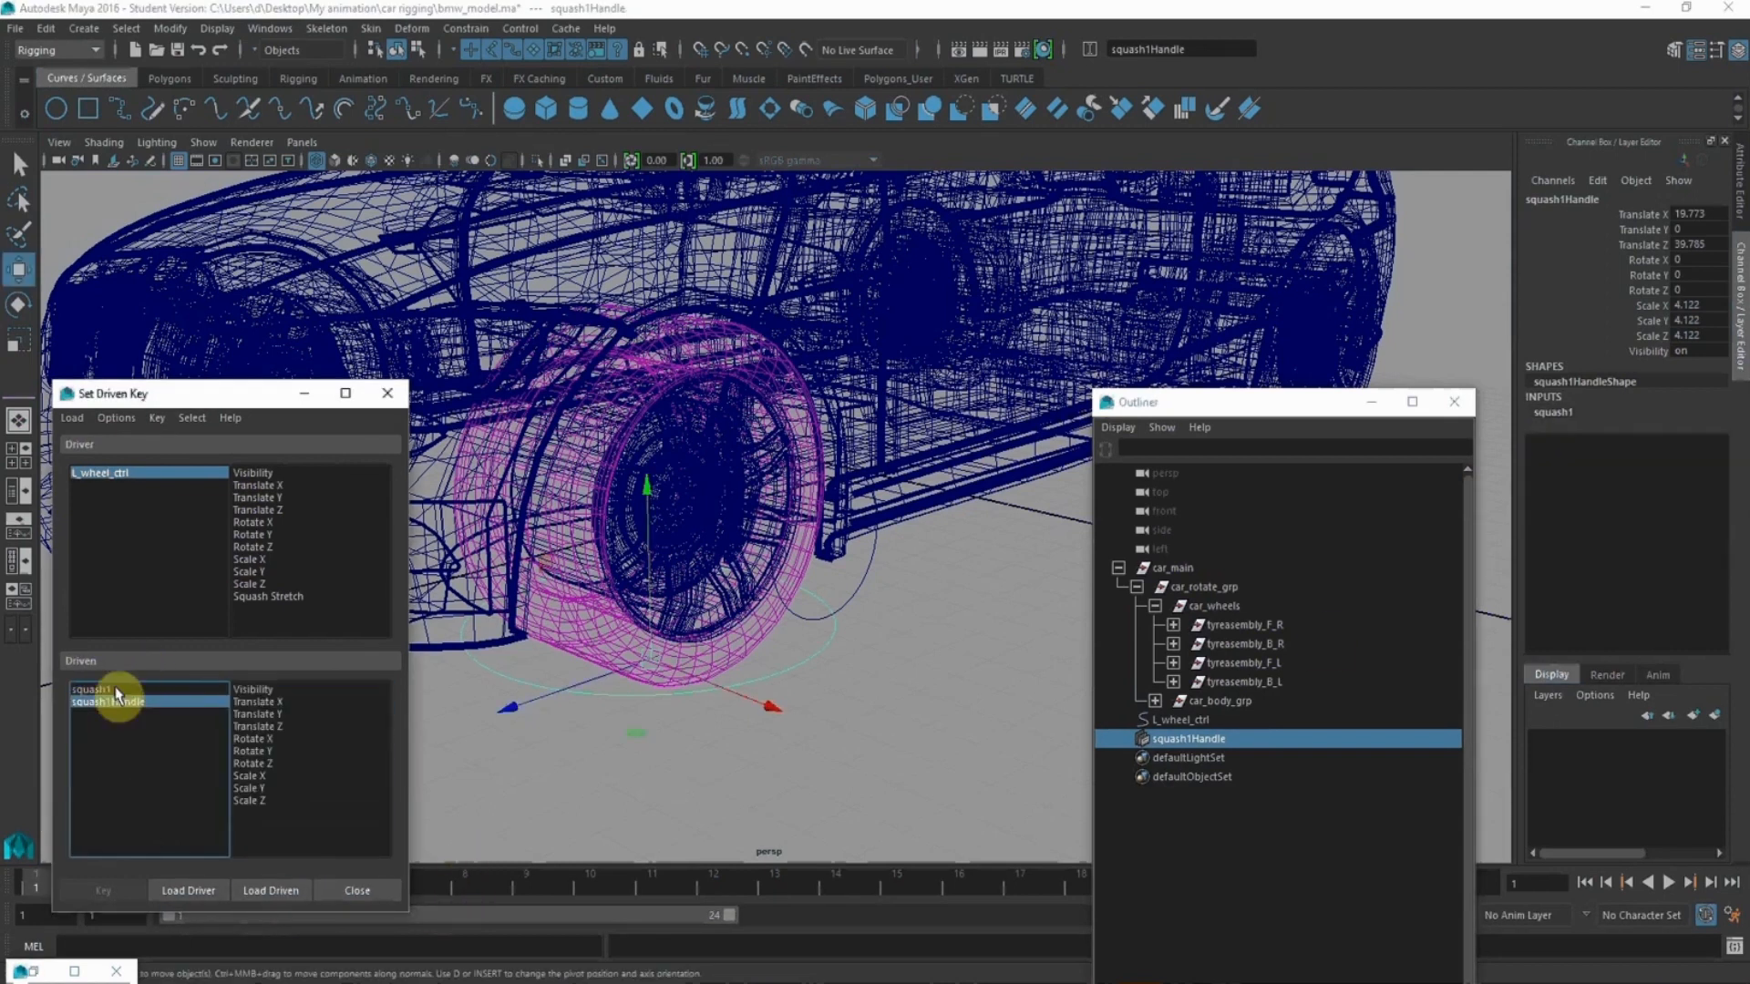
left_click(114, 690)
- Set a driven key linking L_wheel_ctrl's Squash Stretch to squash1's Factor, with both at 0
left_click(261, 596)
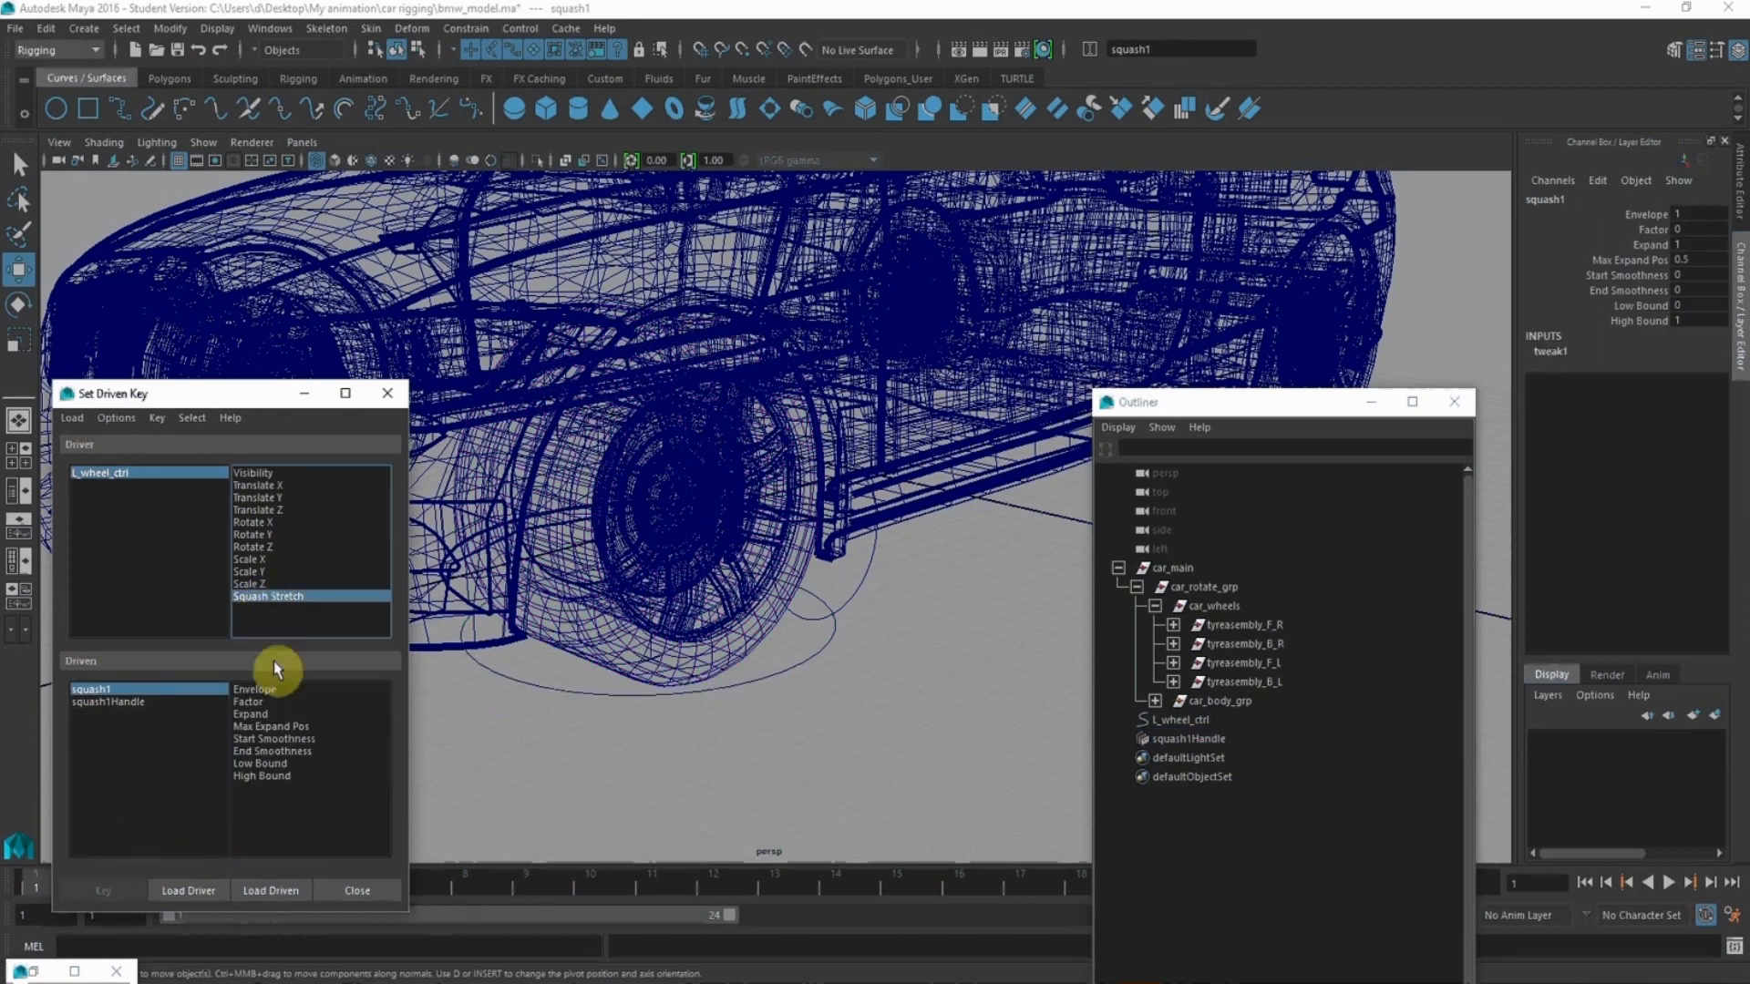
left_click(257, 702)
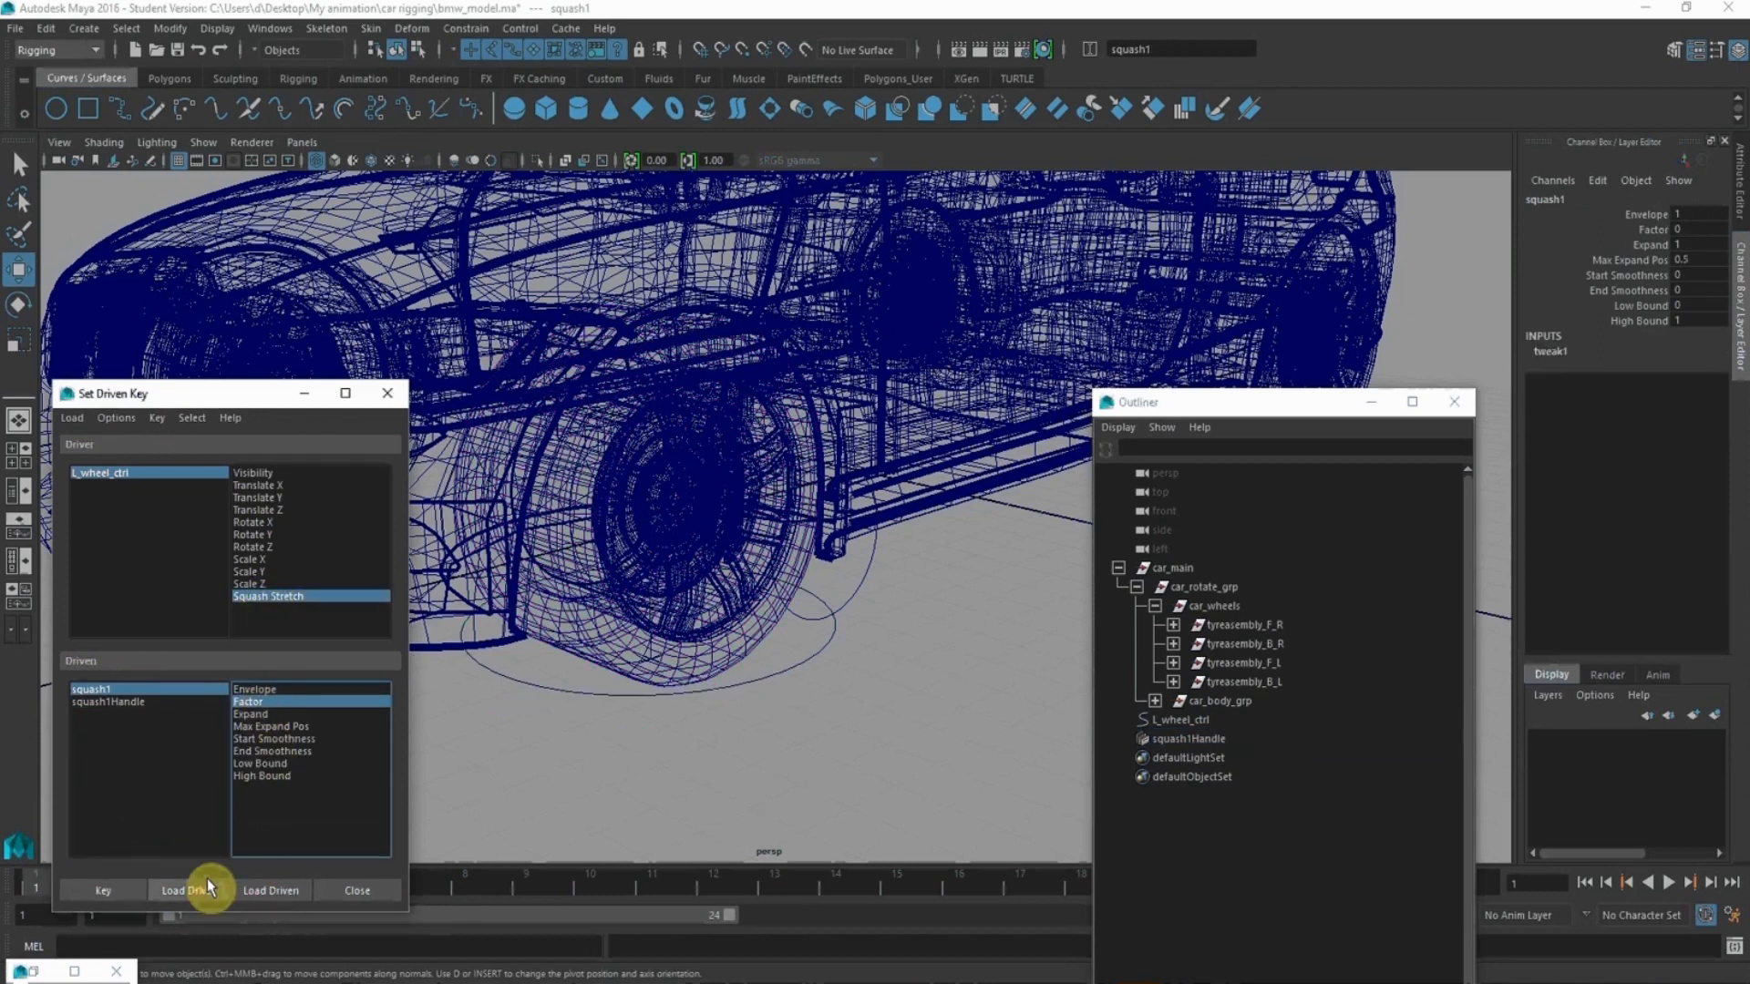
left_click(102, 890)
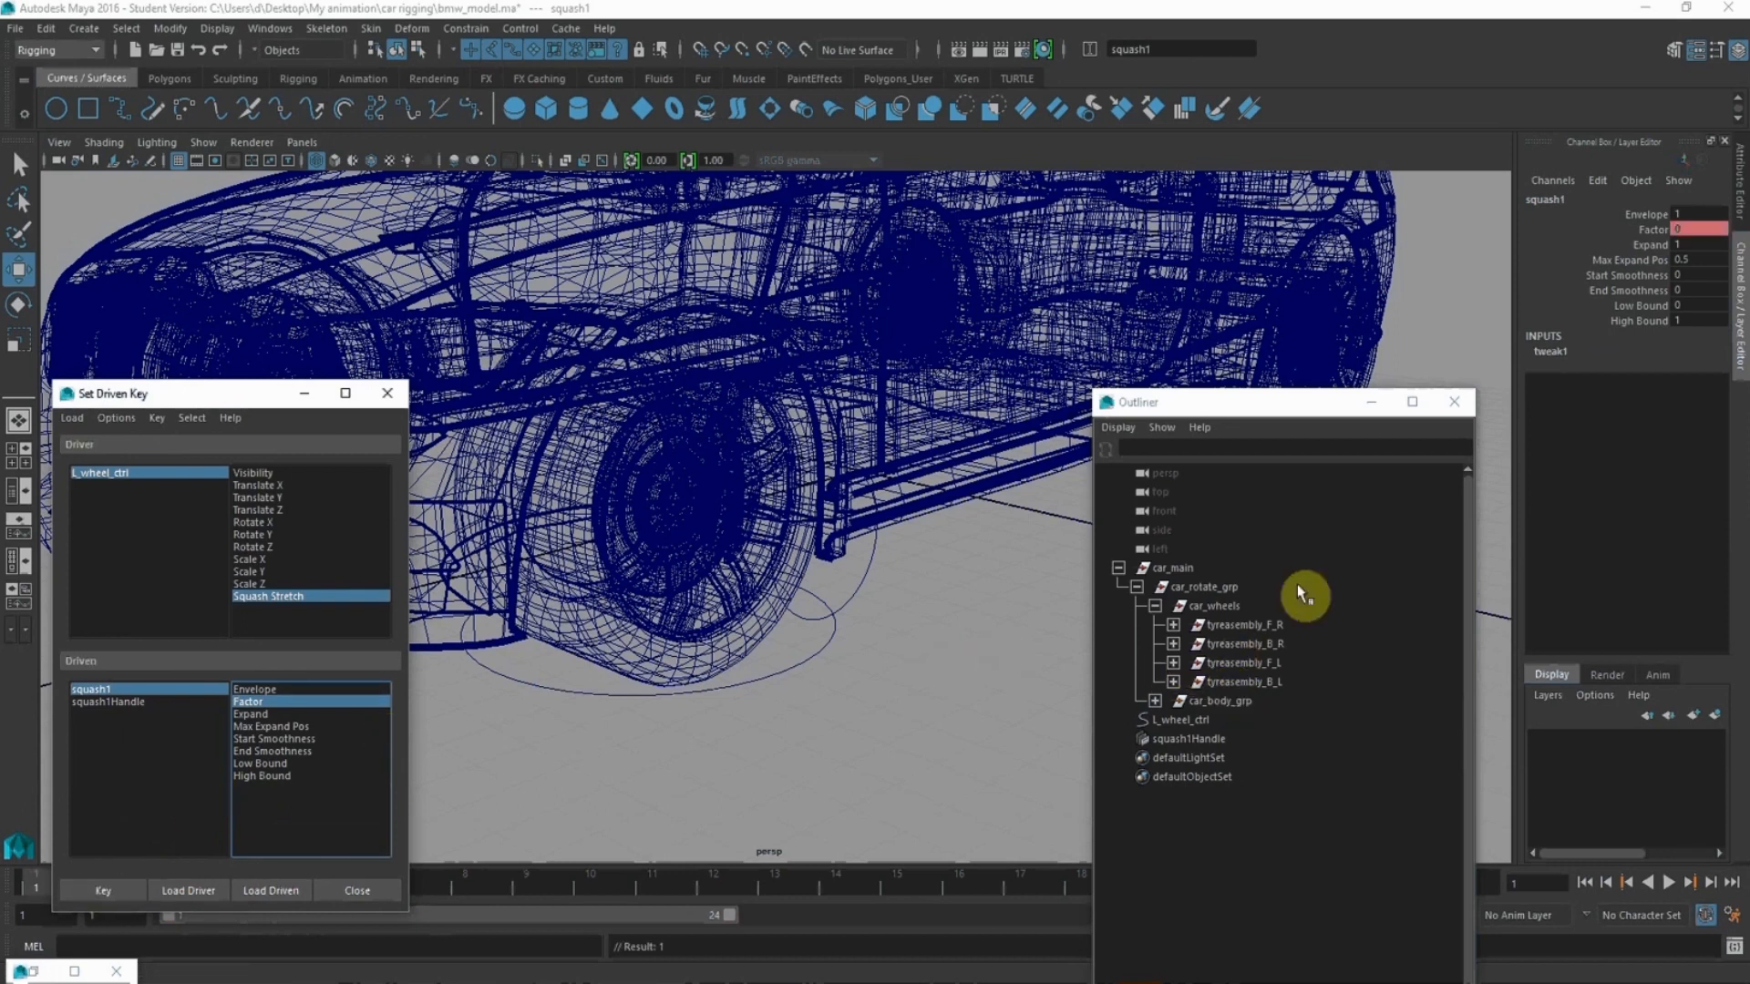
- Set L_wheel_ctrl's Squash Stretch to 10 and pick squash1's Factor as the driven attribute
left_click(136, 472)
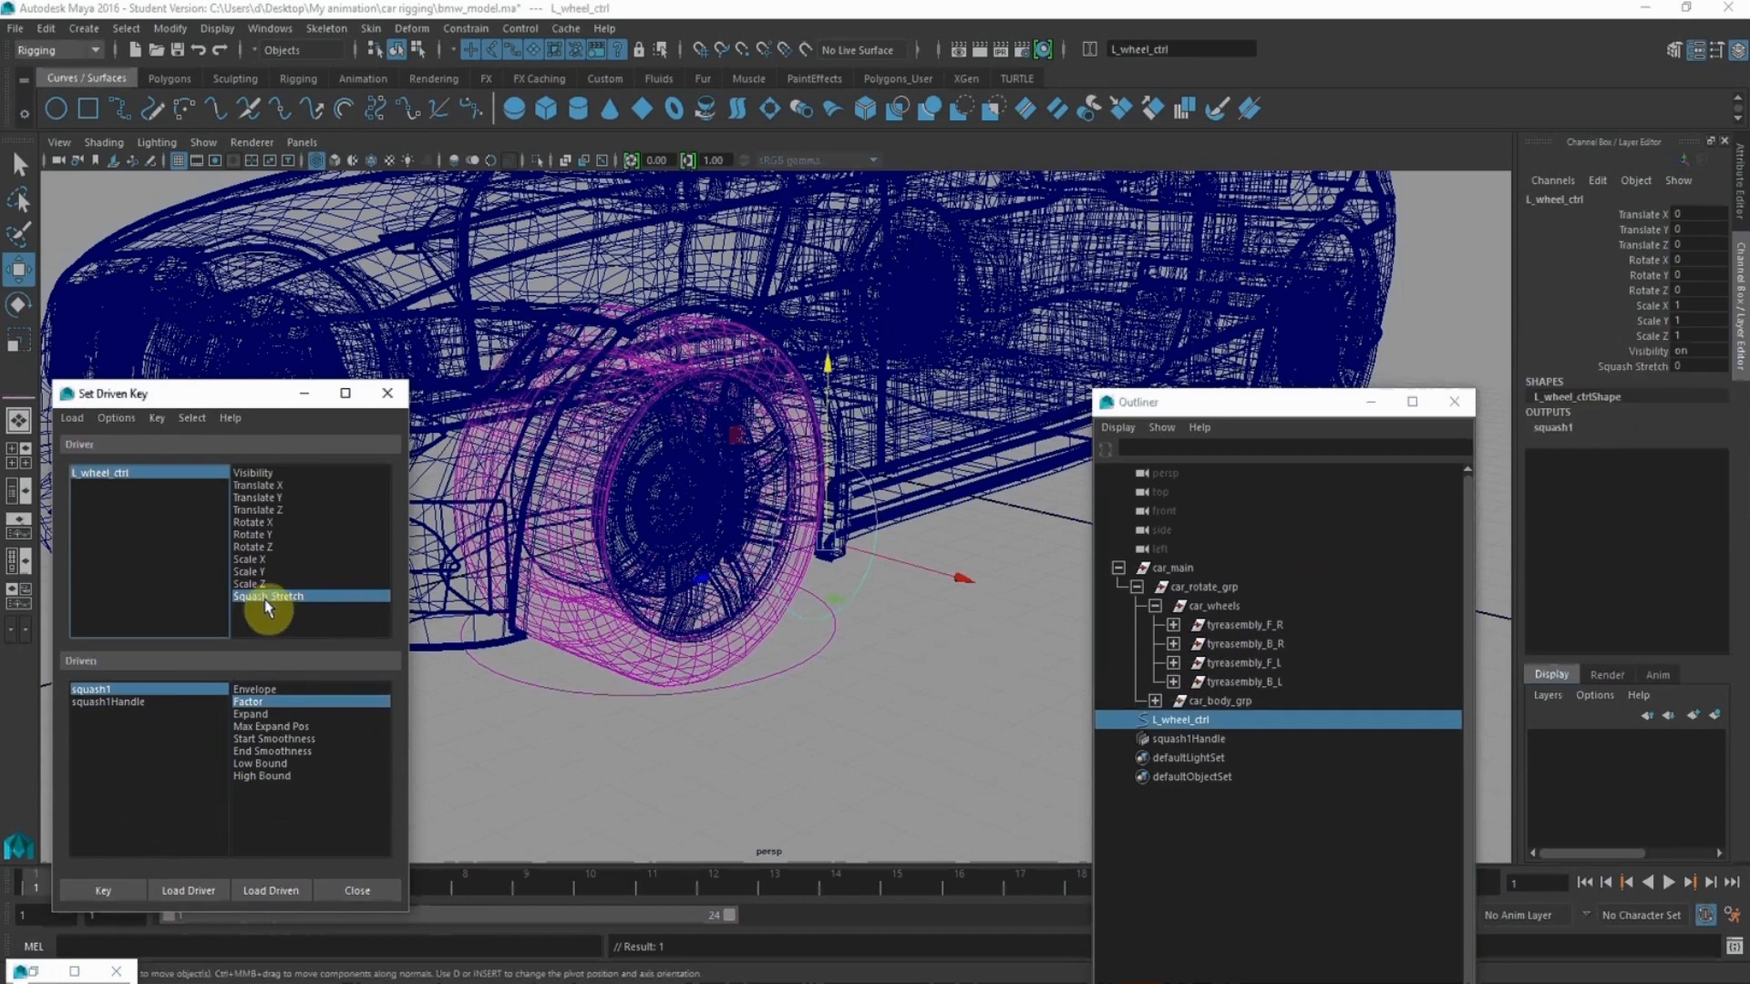
left_click(1688, 364)
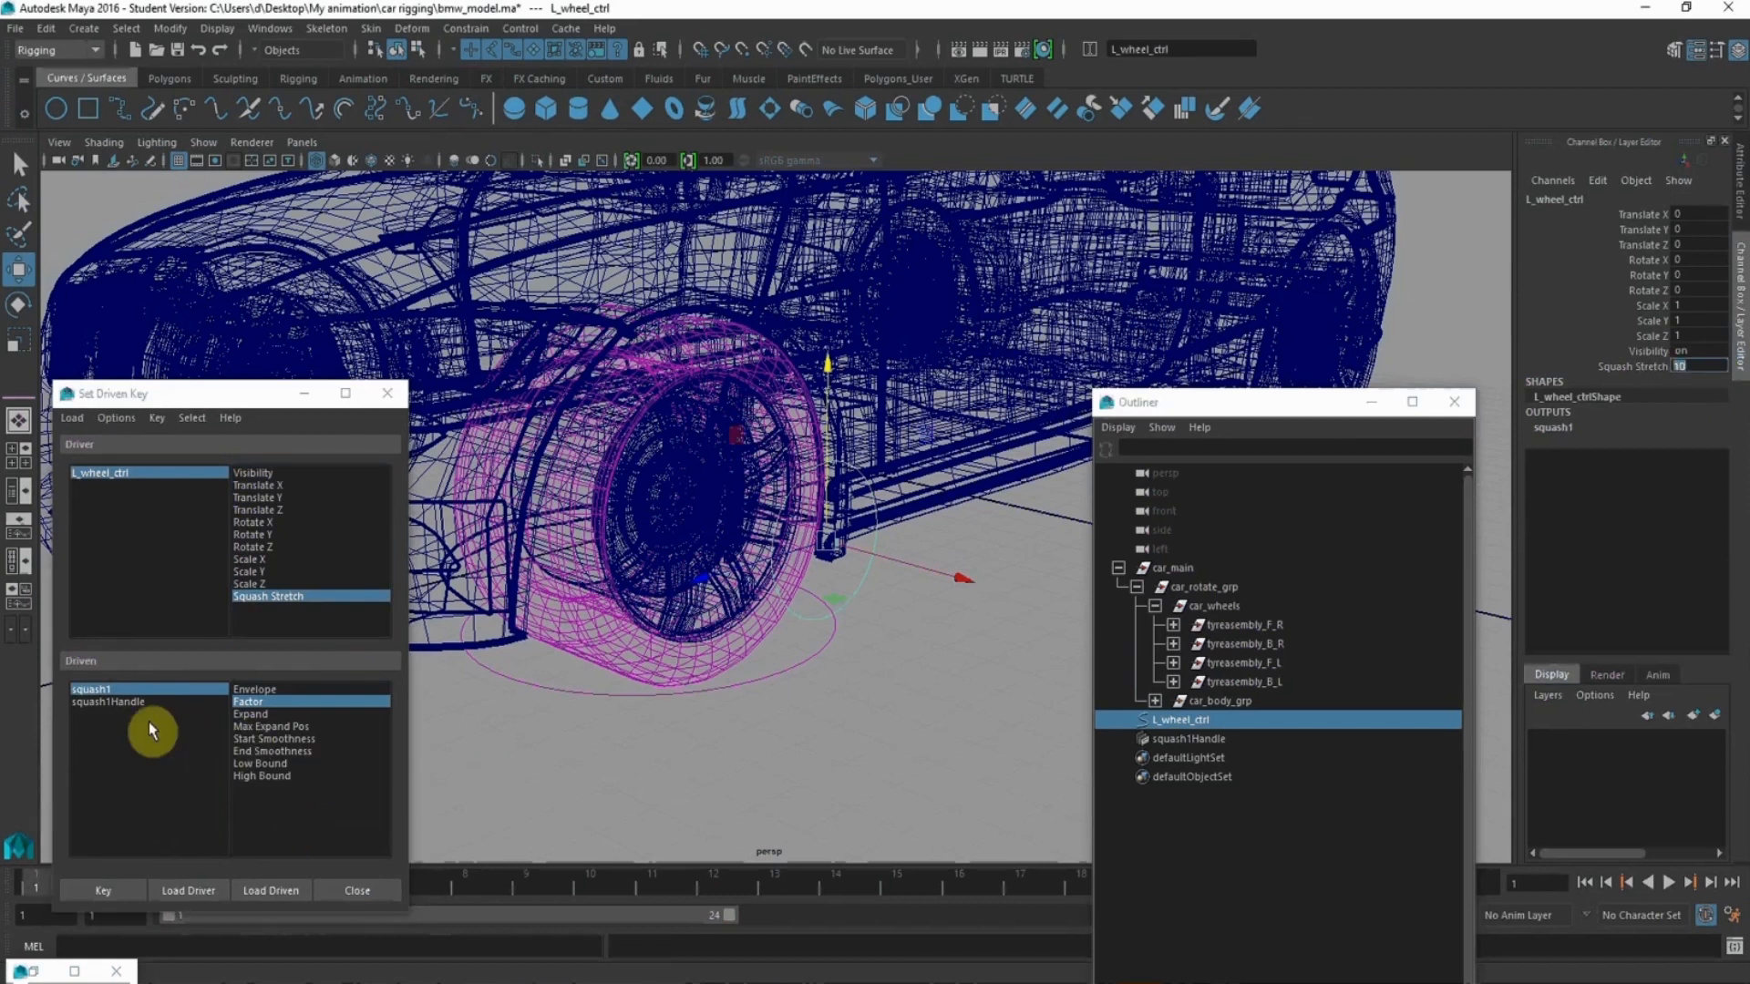
left_click(138, 691)
left_click(243, 702)
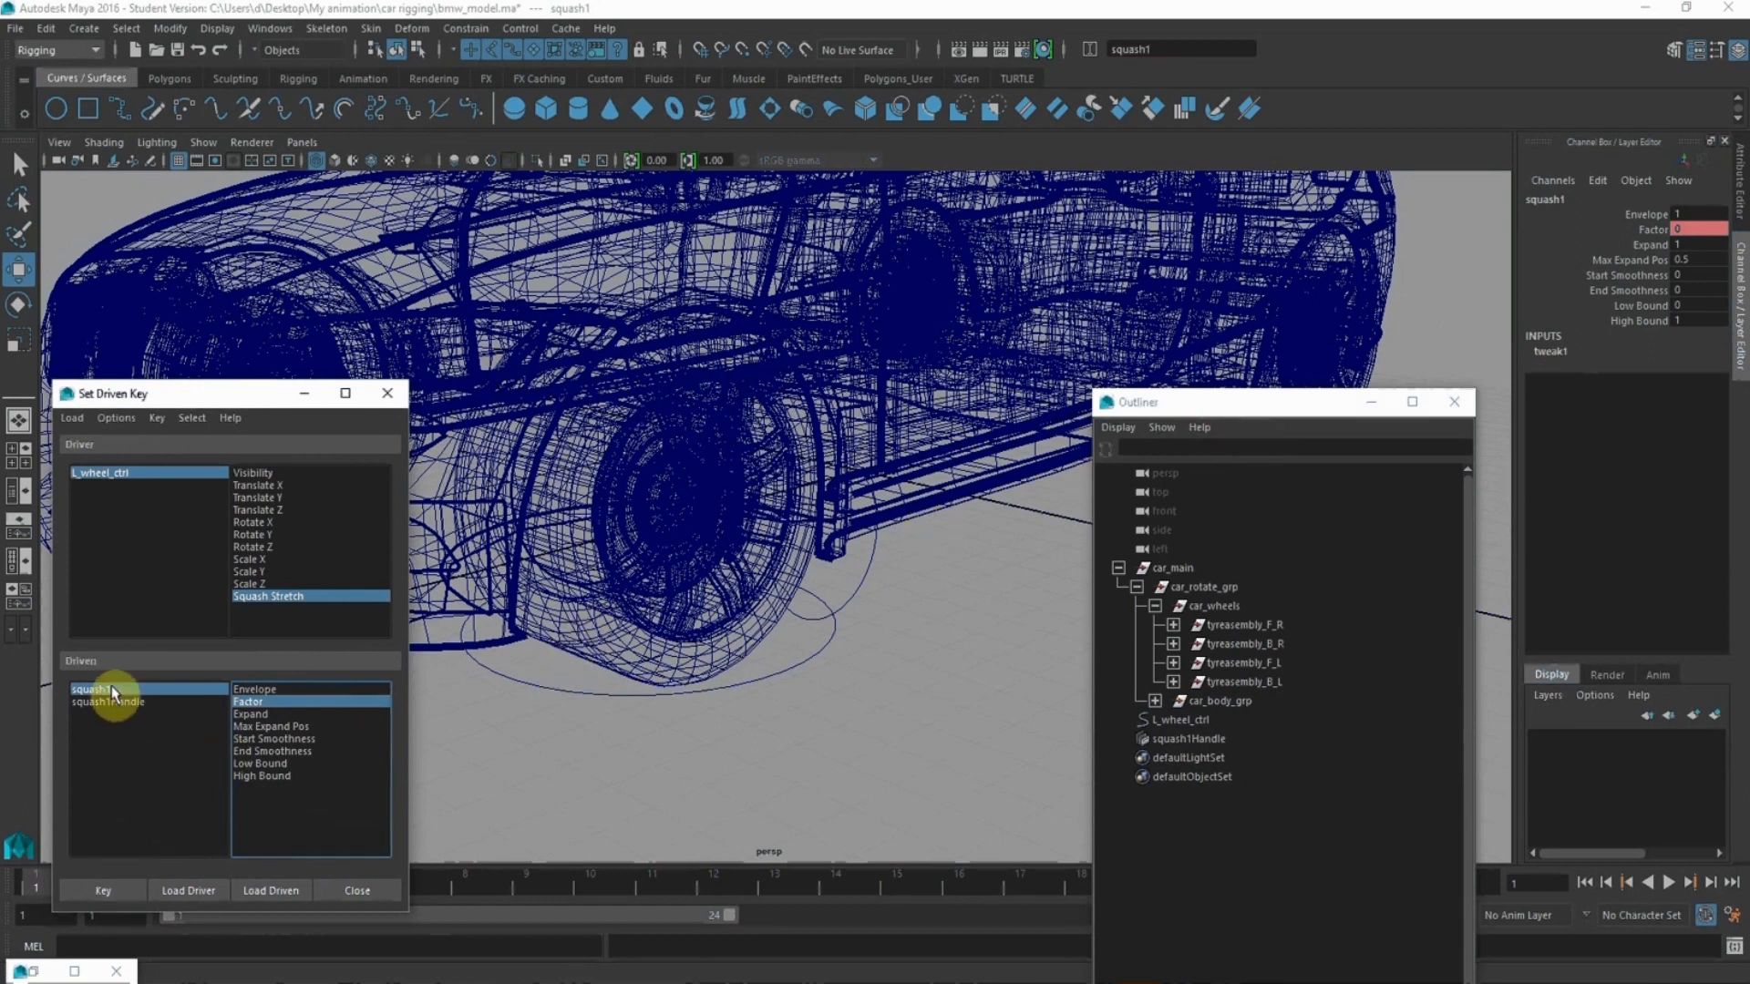
- Try several negative Factor values on squash1, such as -0.2, and check the tyre's bulge against the ground
double_click(1692, 229)
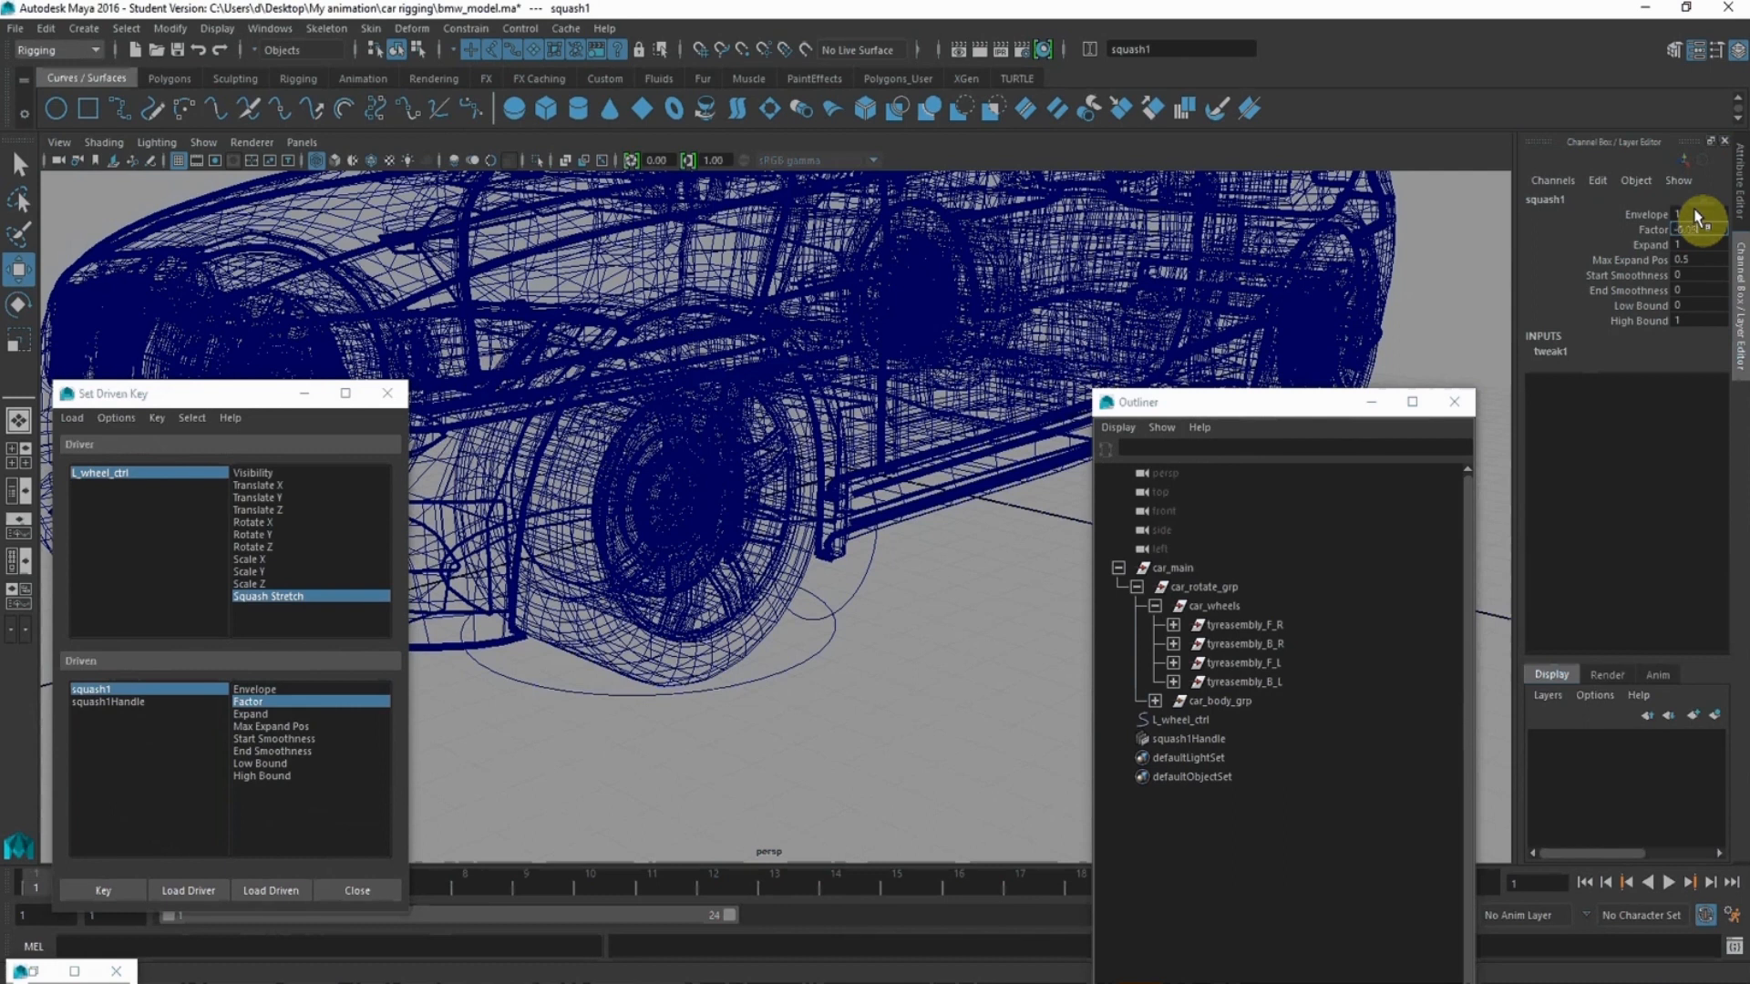
key("Return")
left_click(1696, 230)
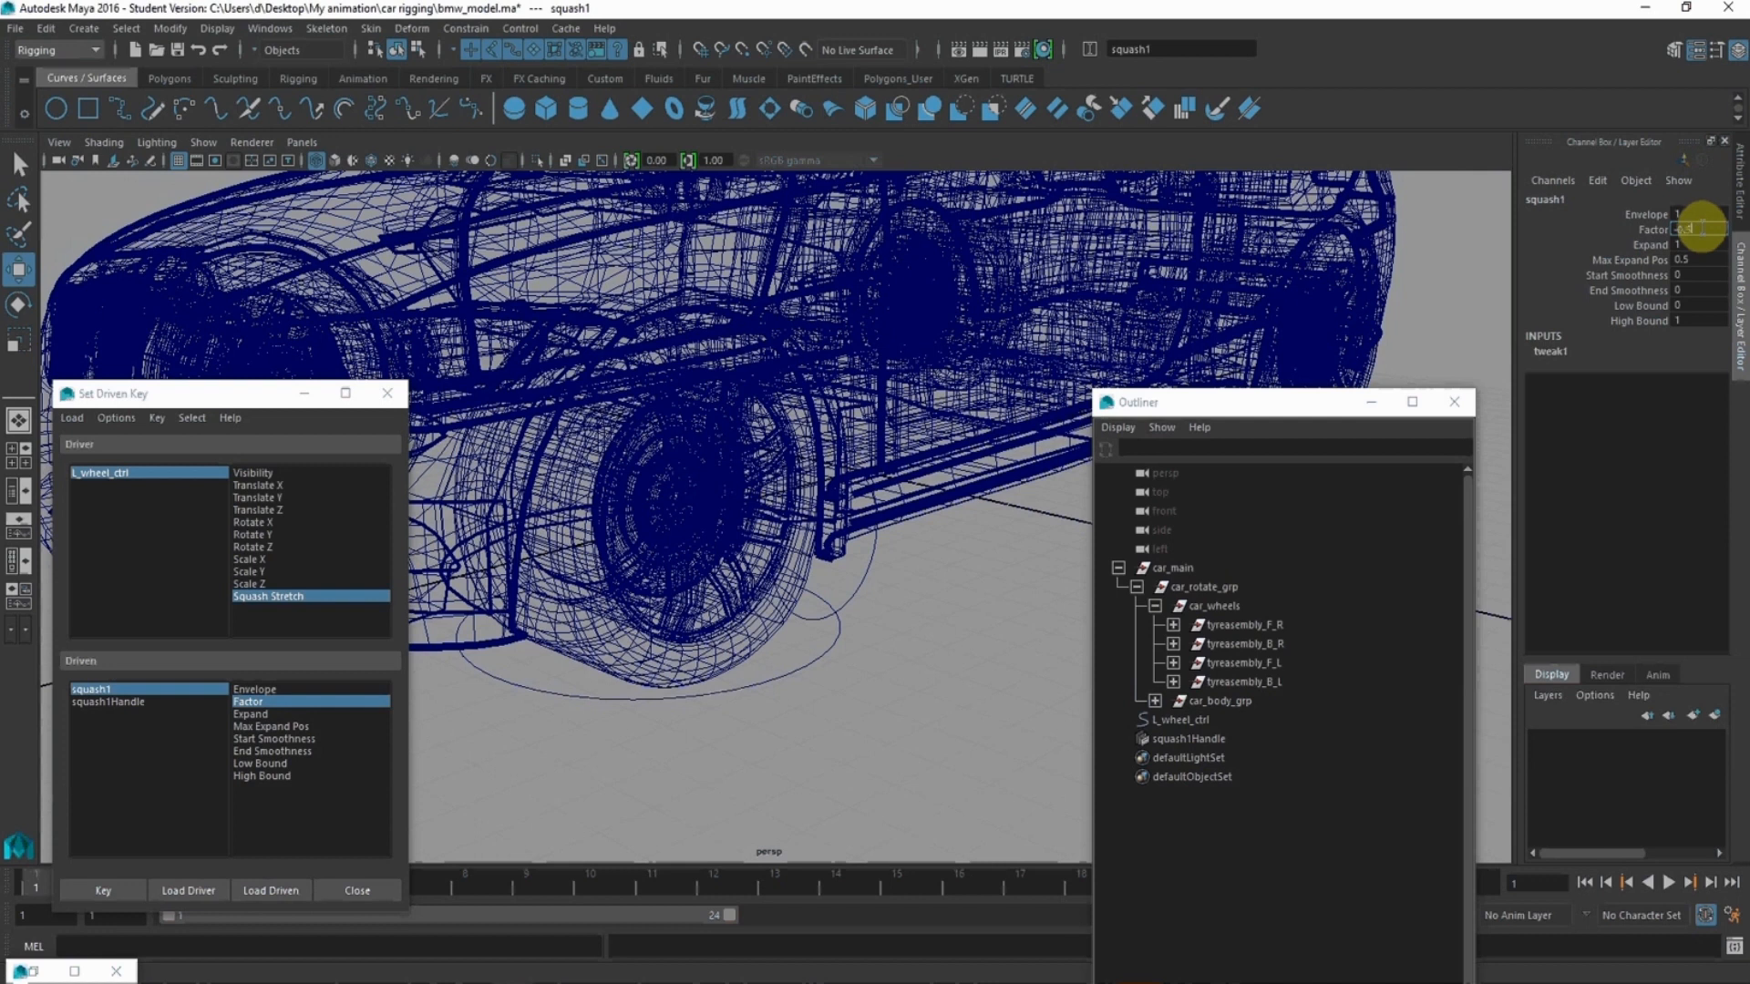
key("Return")
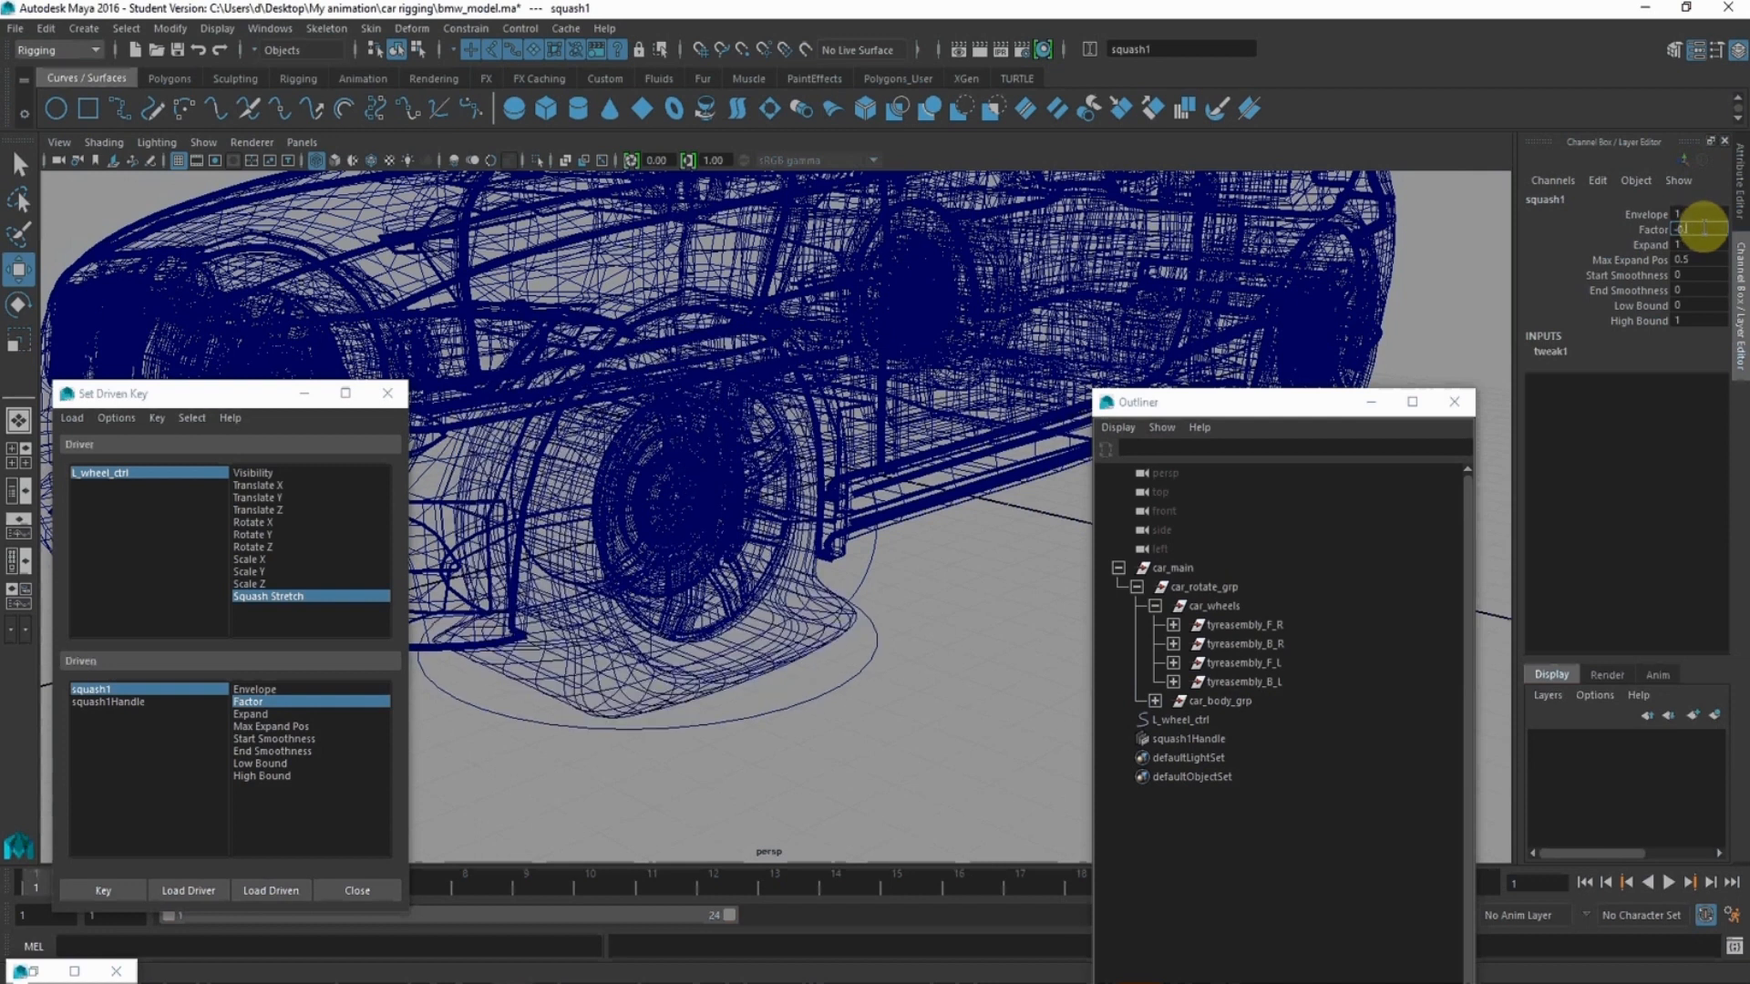
type("2")
key("Return")
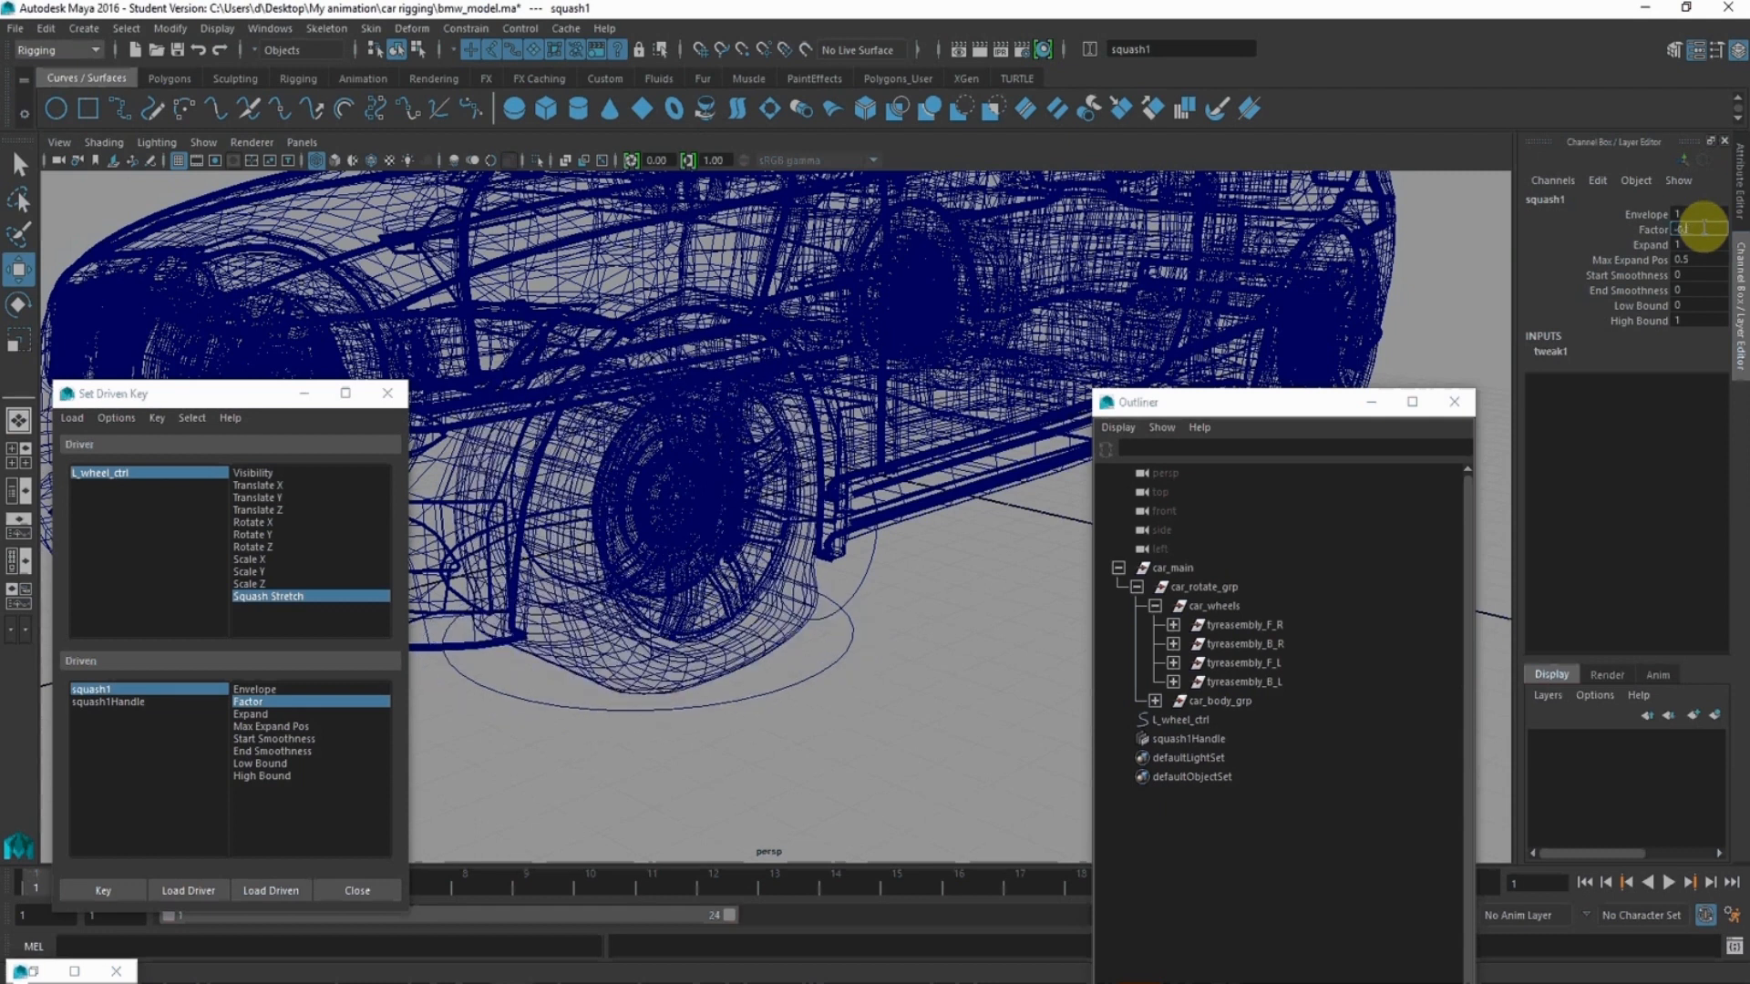
left_click_drag(897, 572, 818, 533, "alt")
middle_click_drag(818, 533, 859, 576, "alt")
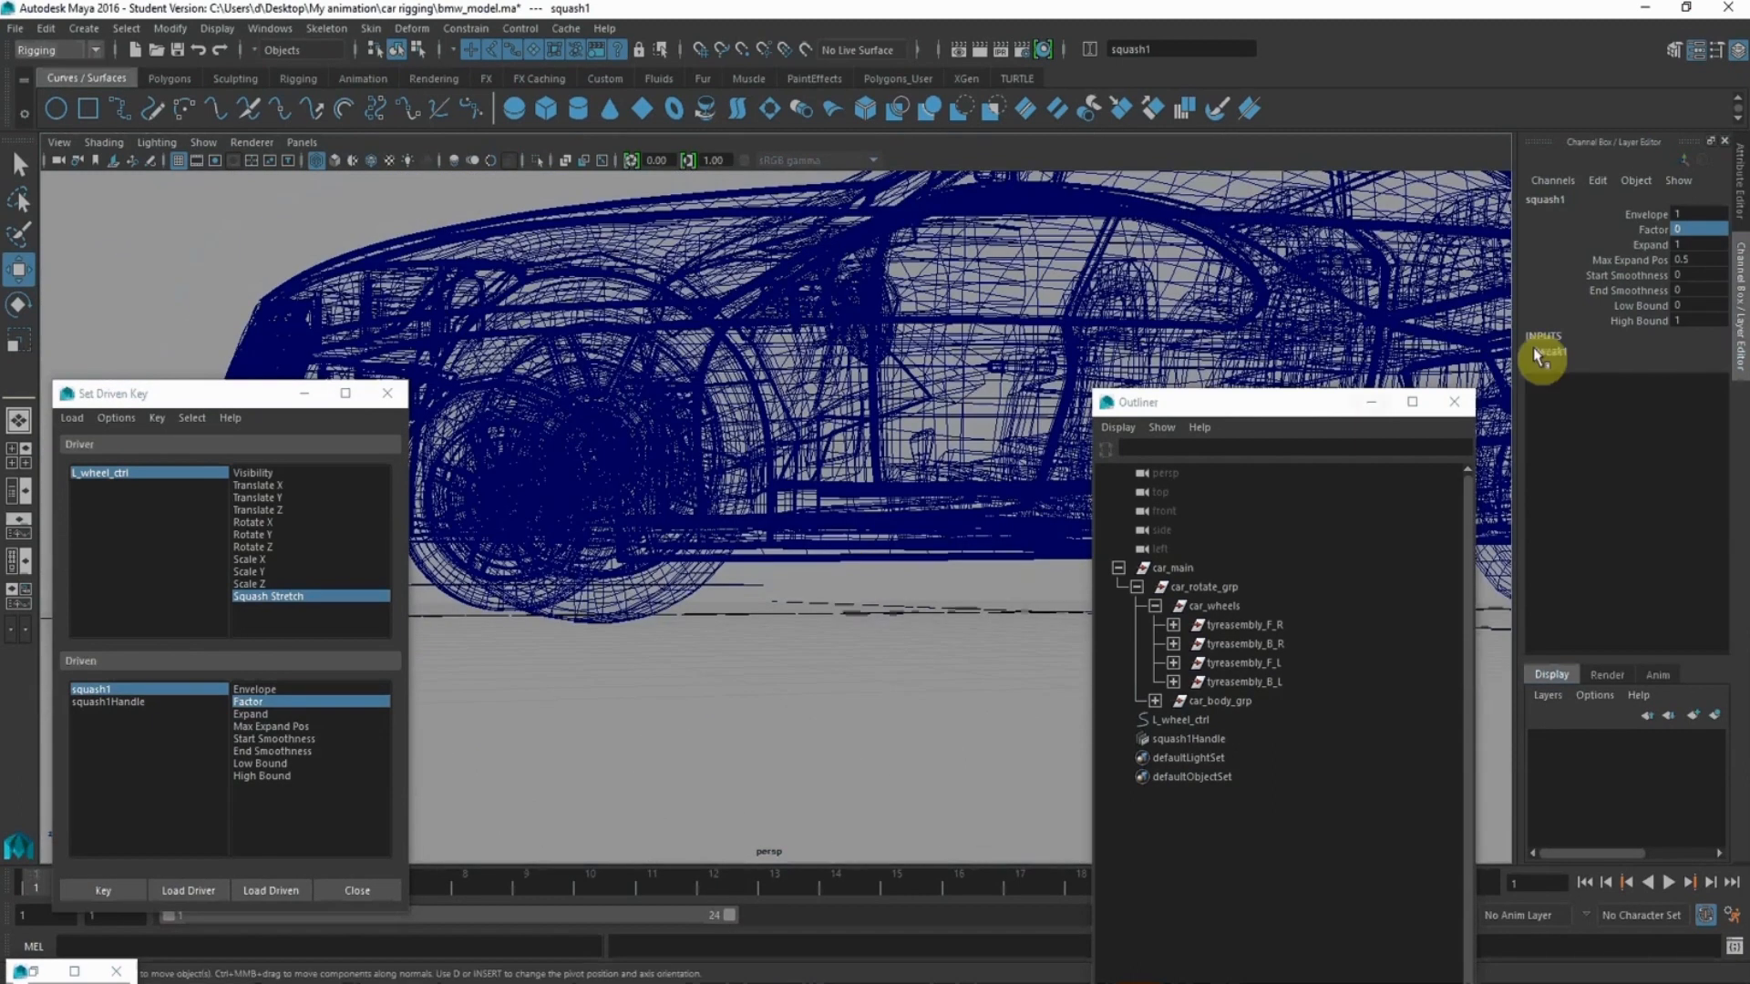
- Set squash1's Factor to -0.15 and set the driven key for Squash Stretch 10
left_click(1689, 230)
type("-0.15")
key("Return")
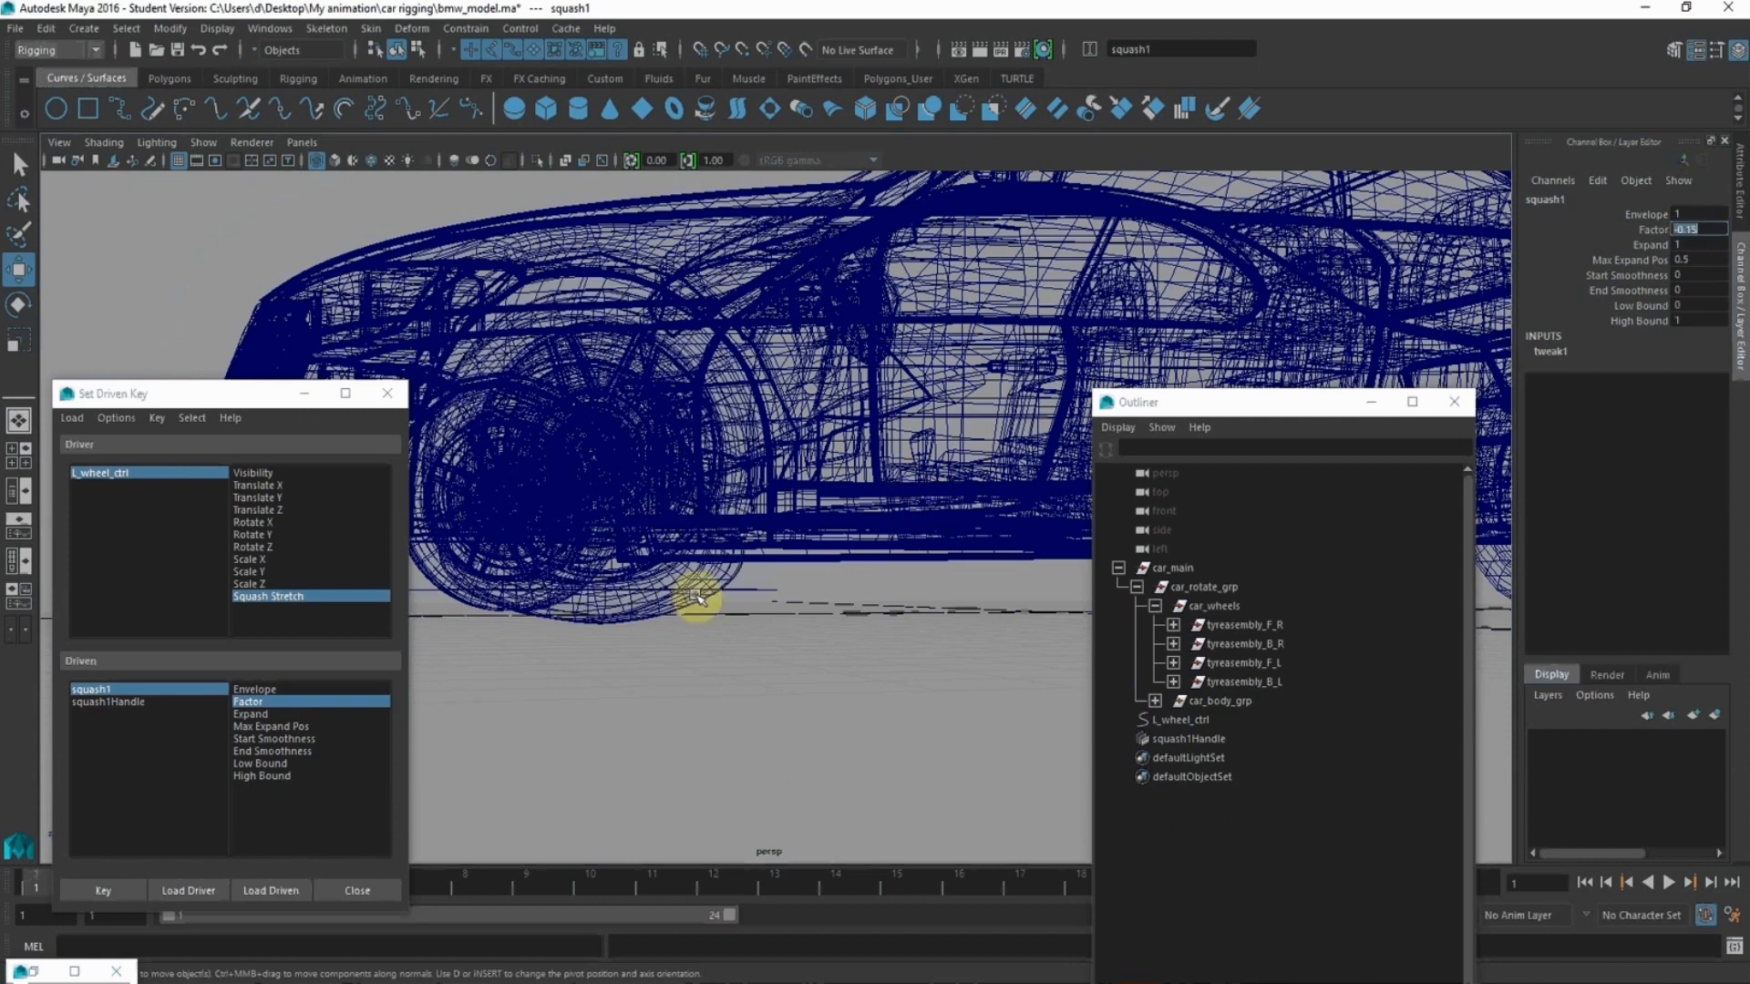
left_click_drag(695, 593, 781, 683, "alt")
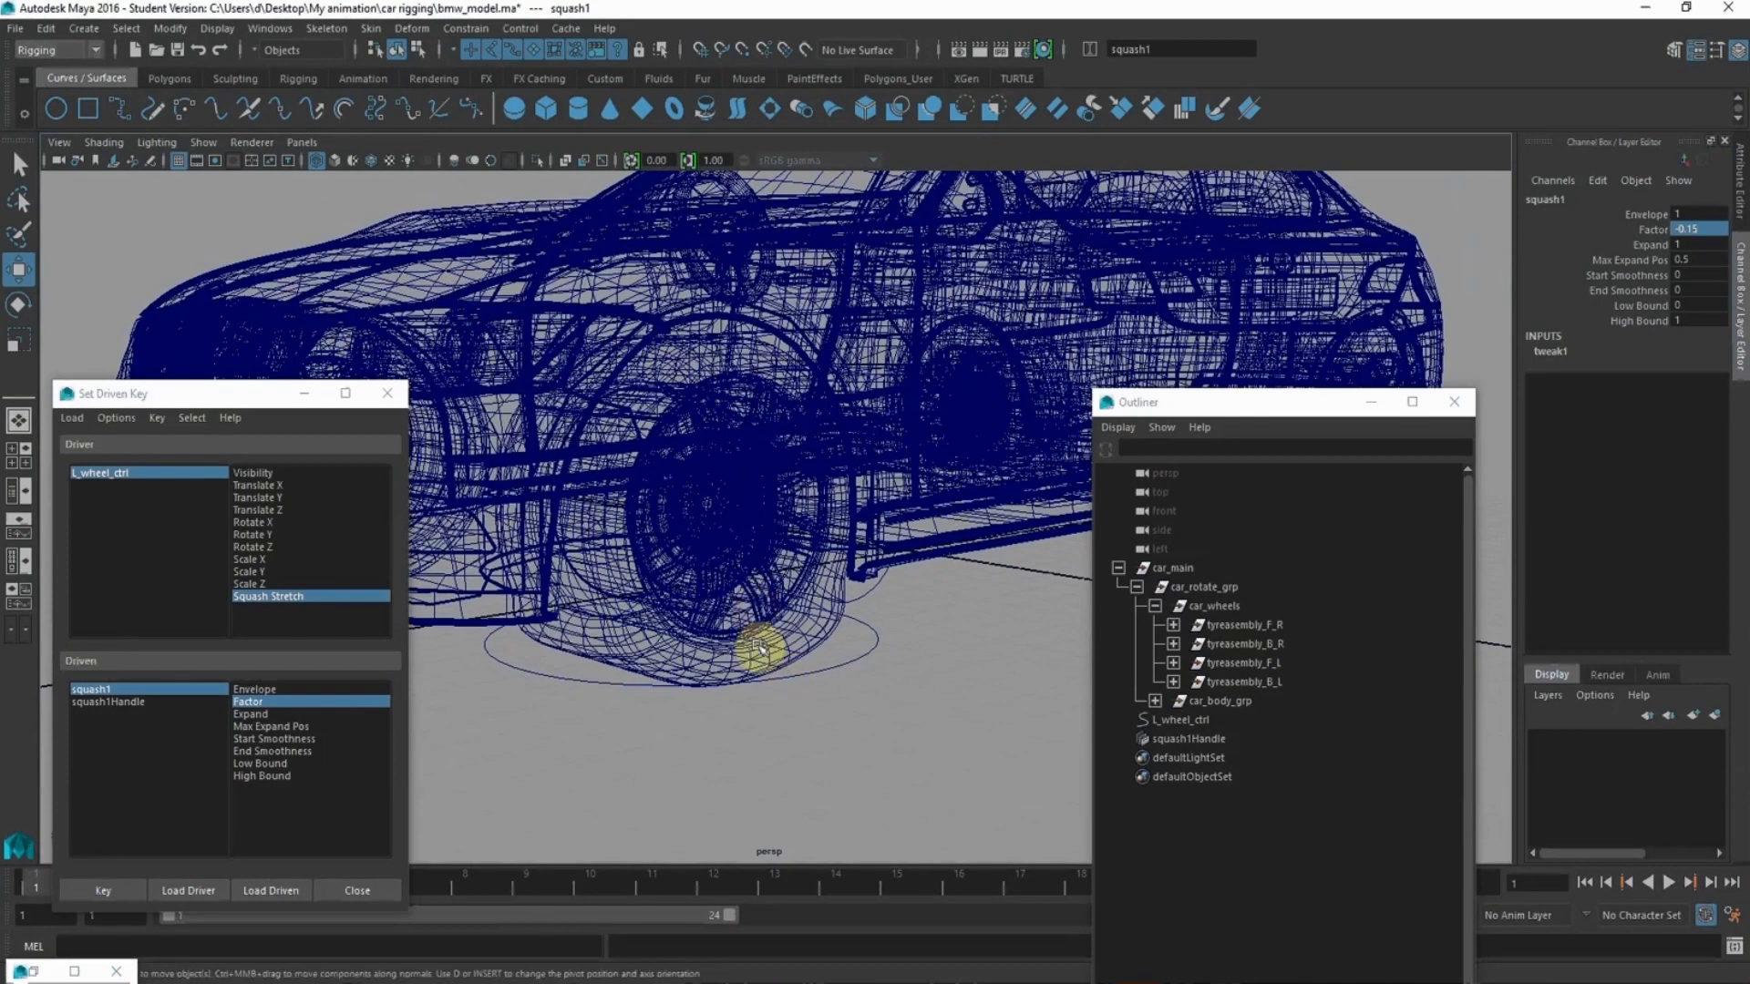
left_click(116, 891)
- Set the Squash Stretch of the driver L_wheel_ctrl to -10
left_click(117, 472)
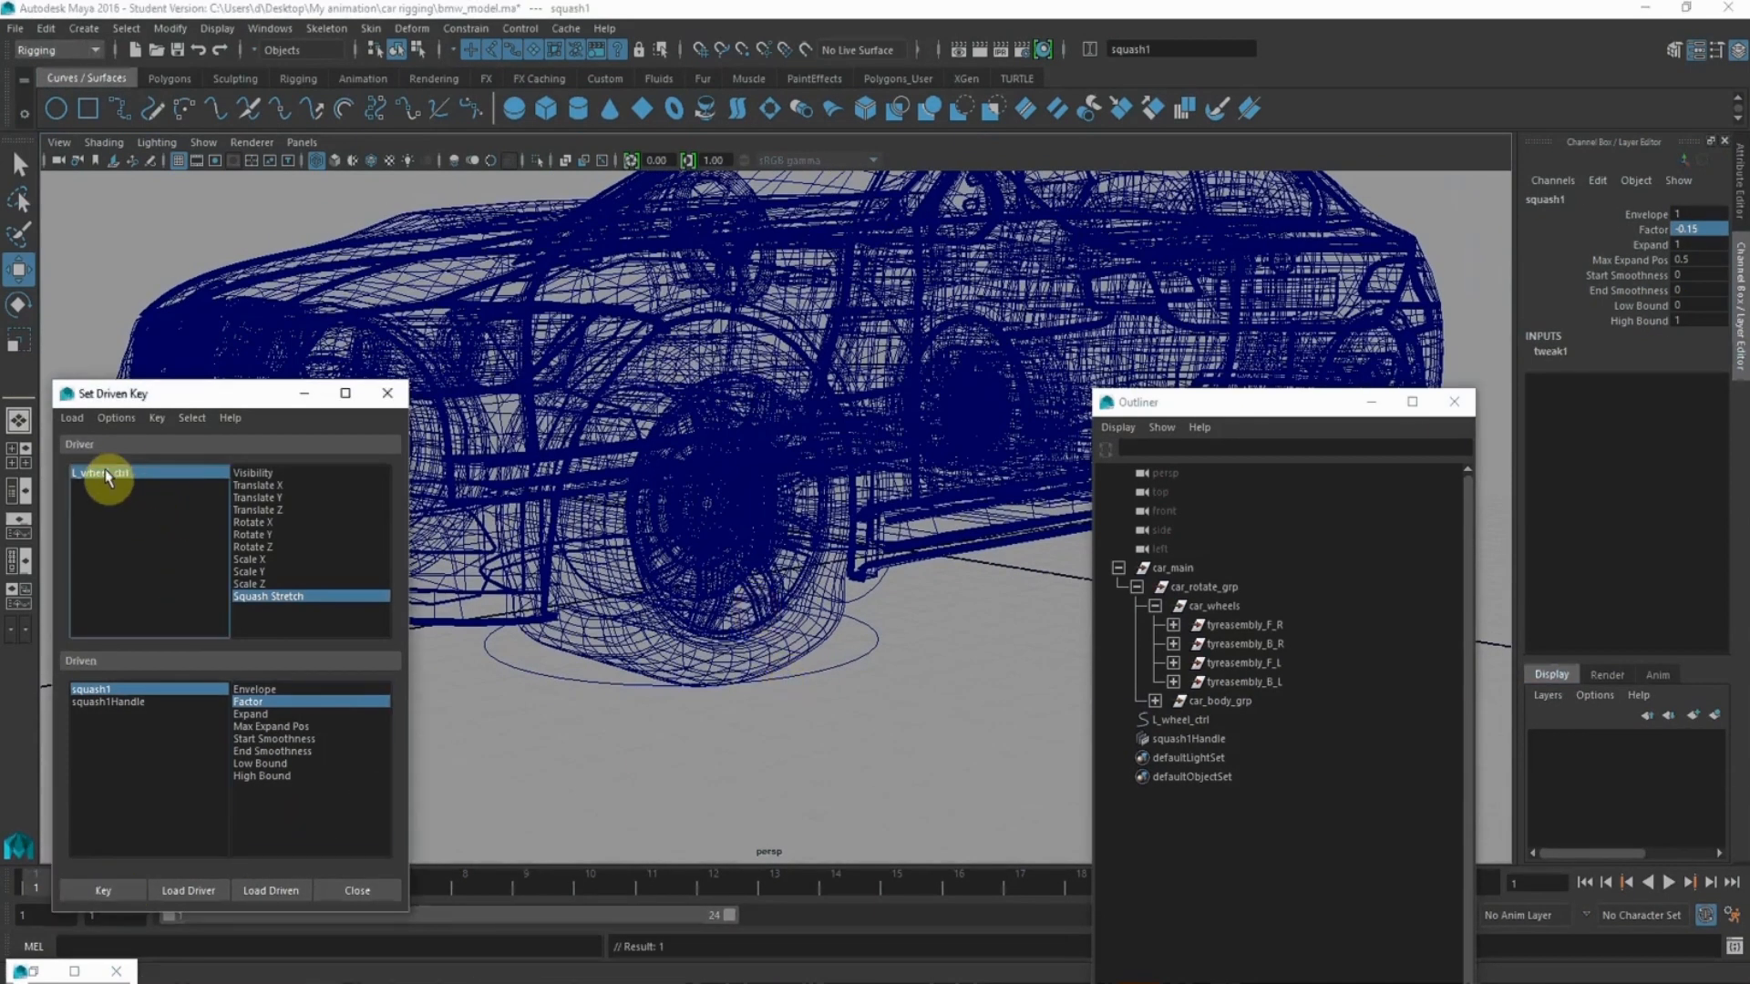
left_click(276, 596)
double_click(1697, 366)
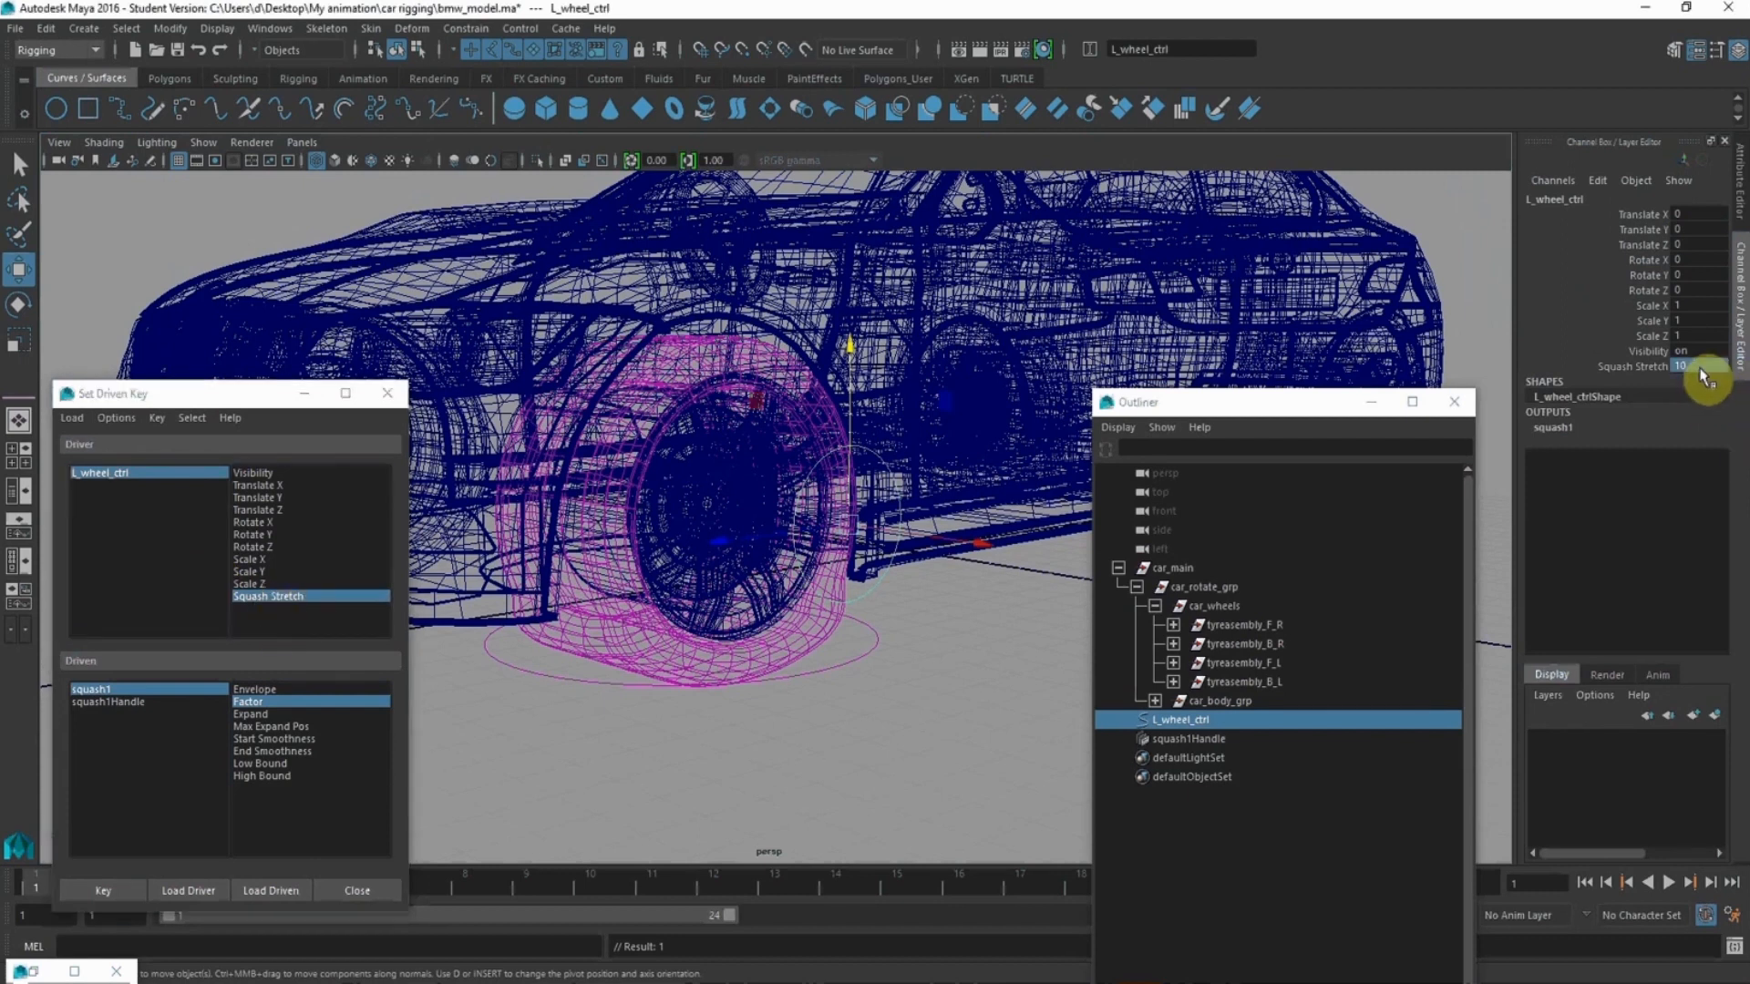
type("-10")
key("Return")
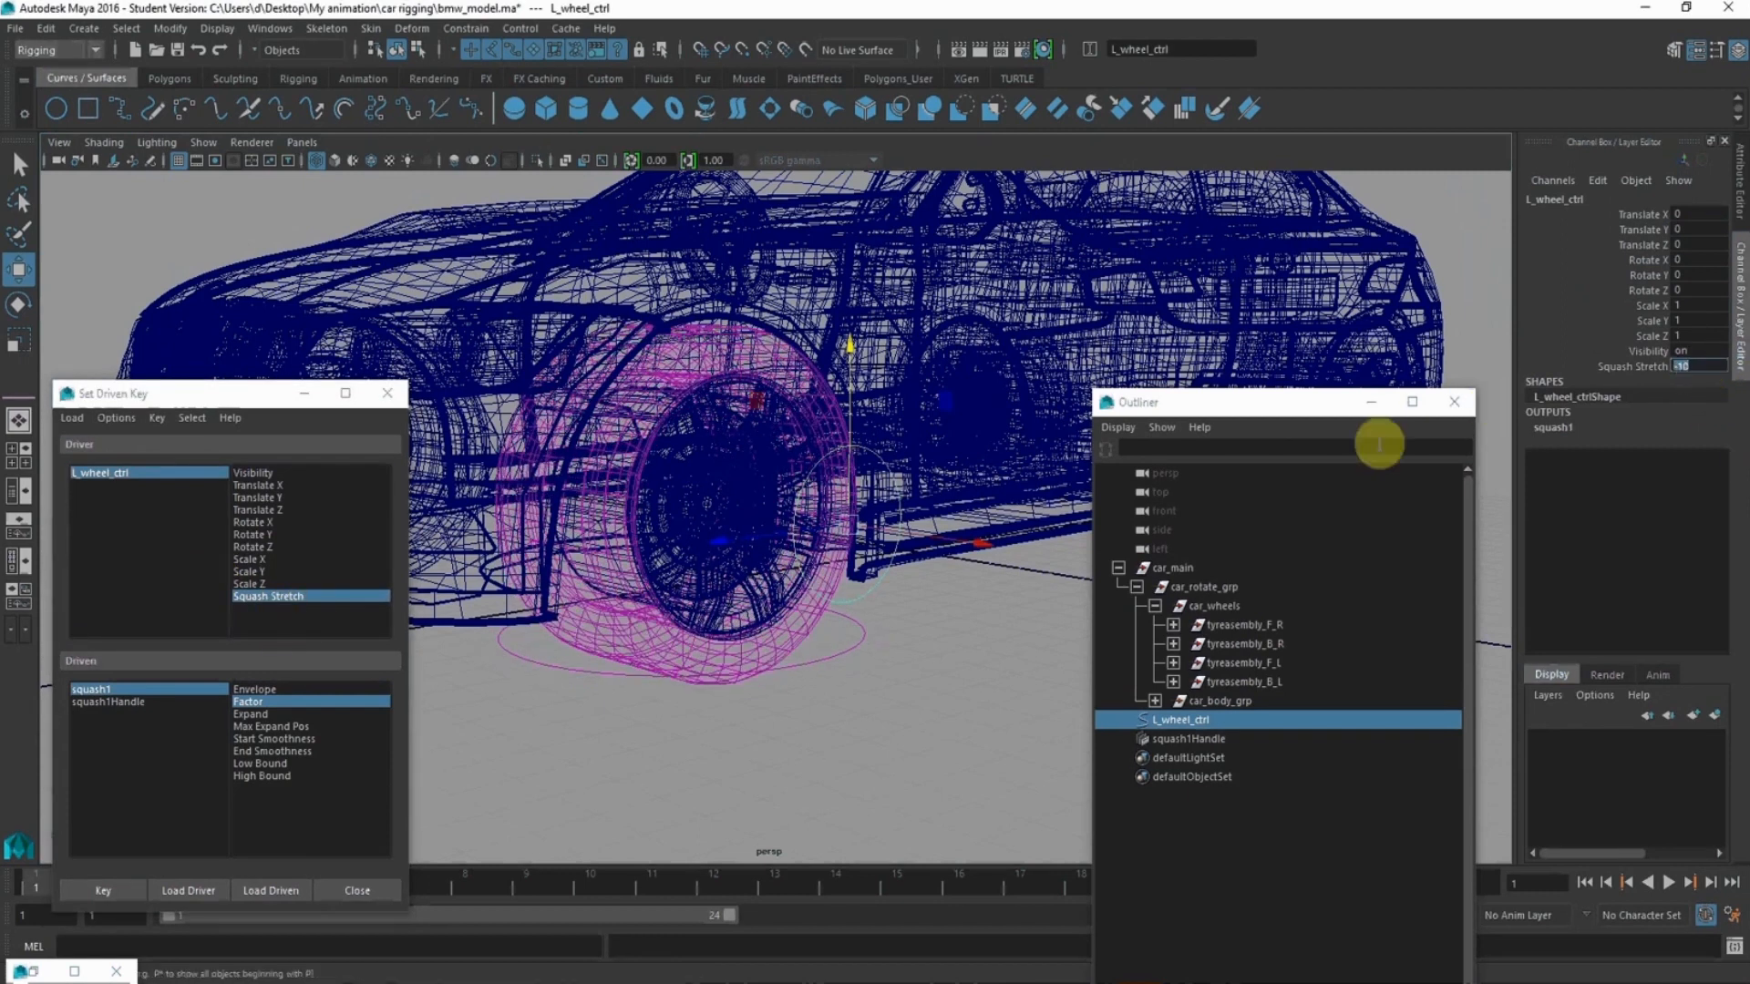
- Set squash1's Factor to 0.15 and set the driven key for Squash Stretch -10
left_click(116, 690)
left_click(277, 707)
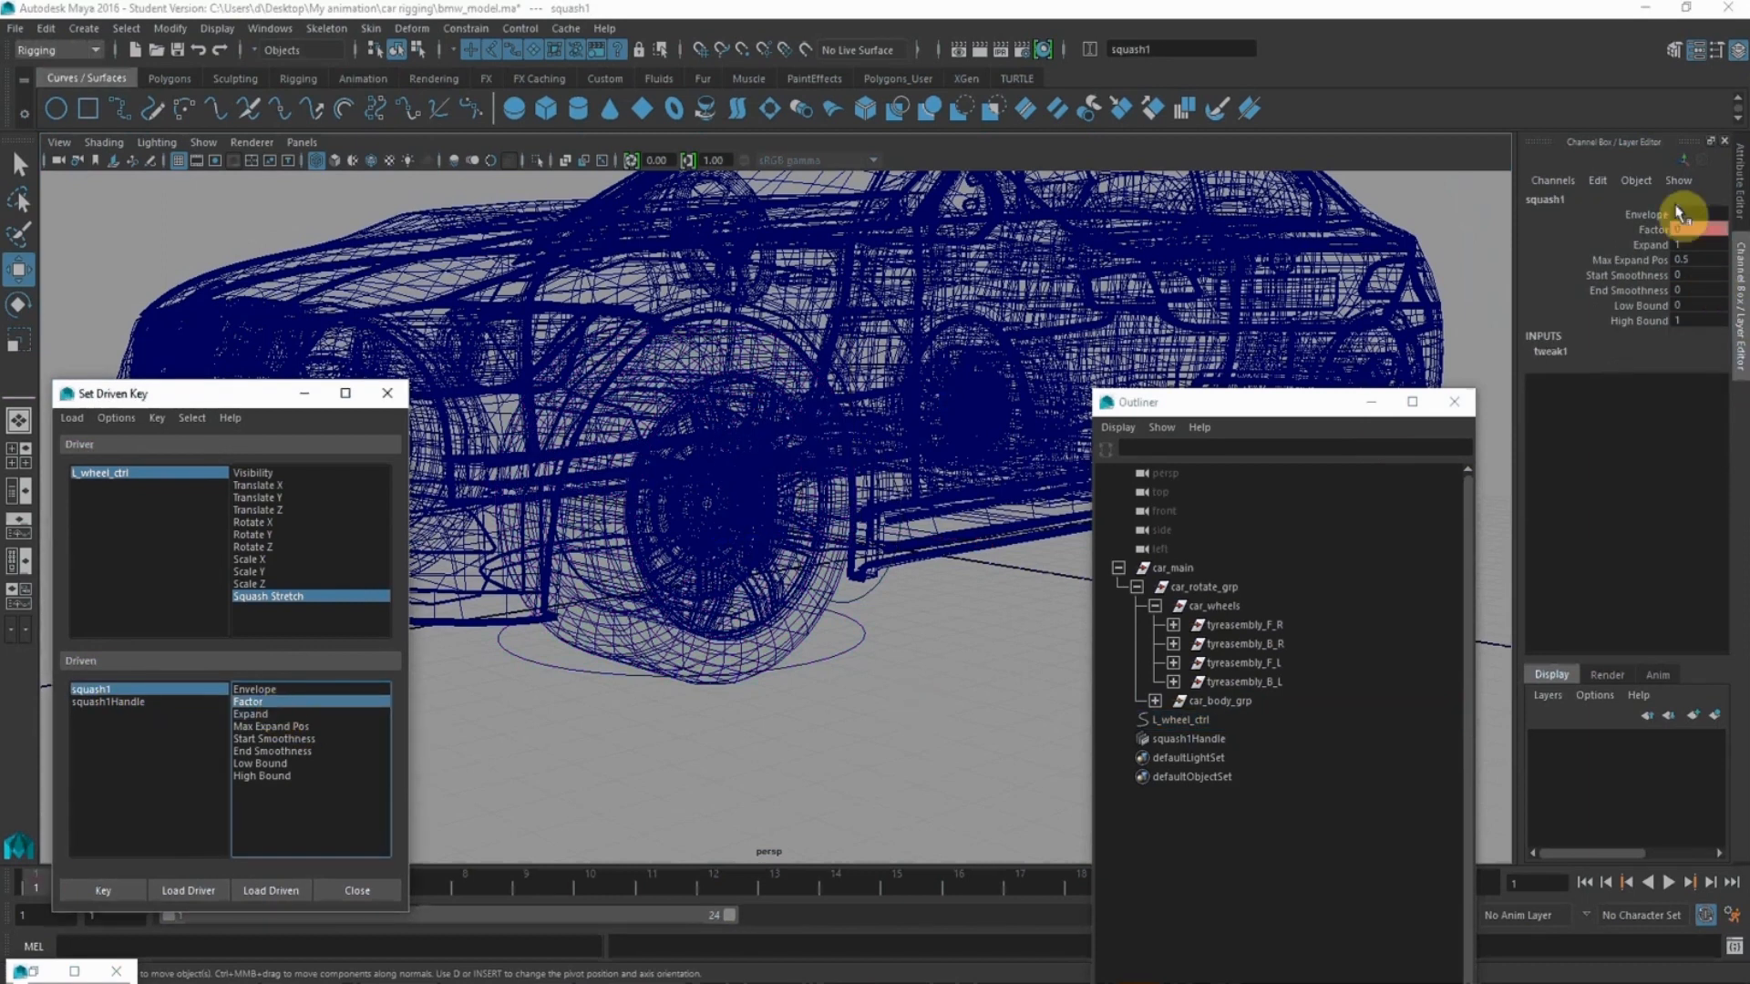
double_click(1693, 229)
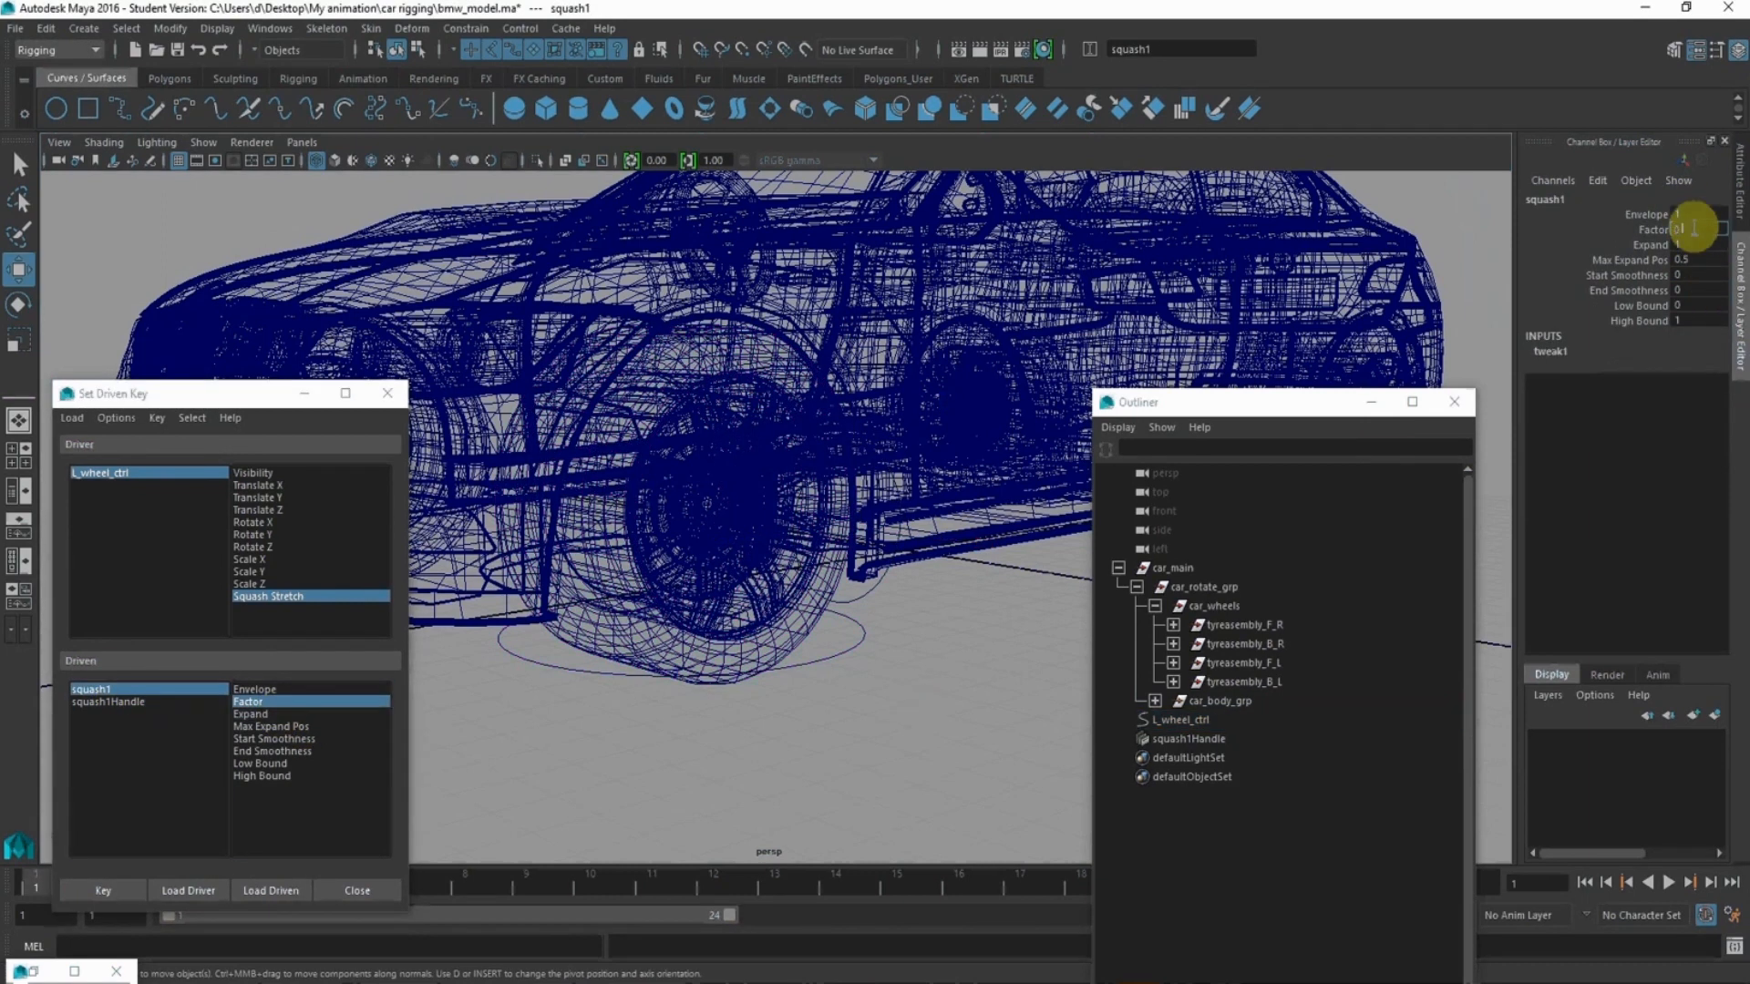
type("0.5")
key("Return")
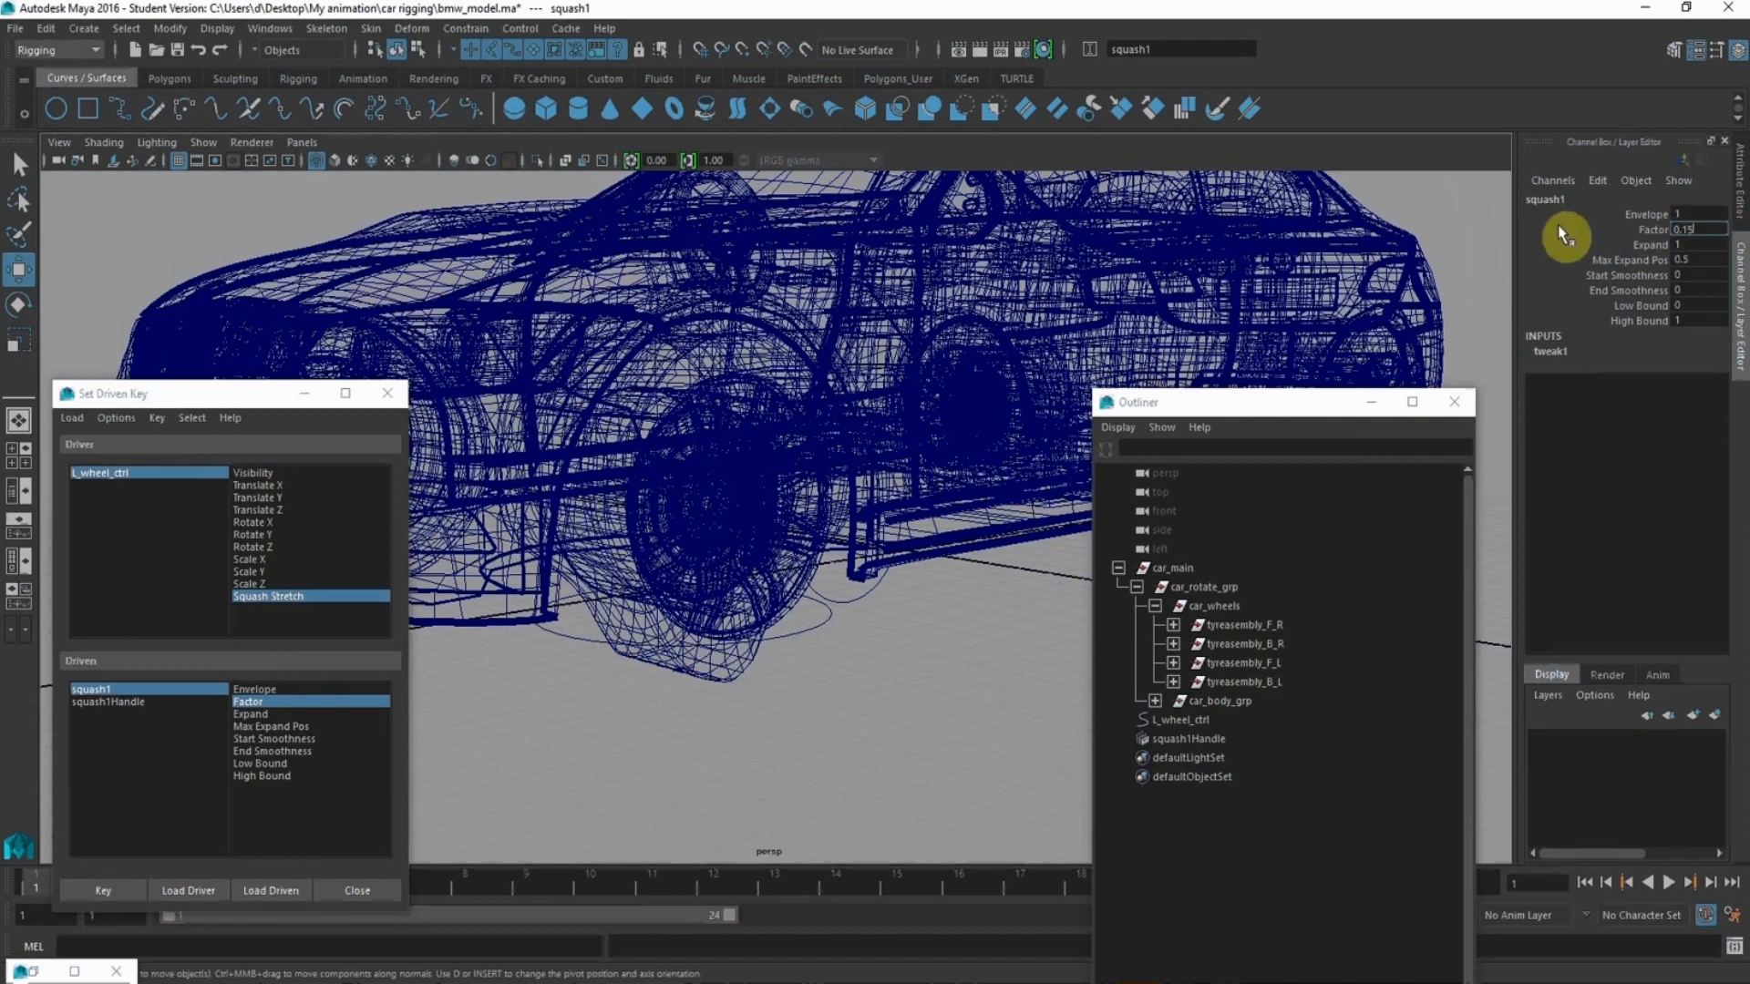
key("Return")
left_click_drag(897, 479, 812, 498, "alt")
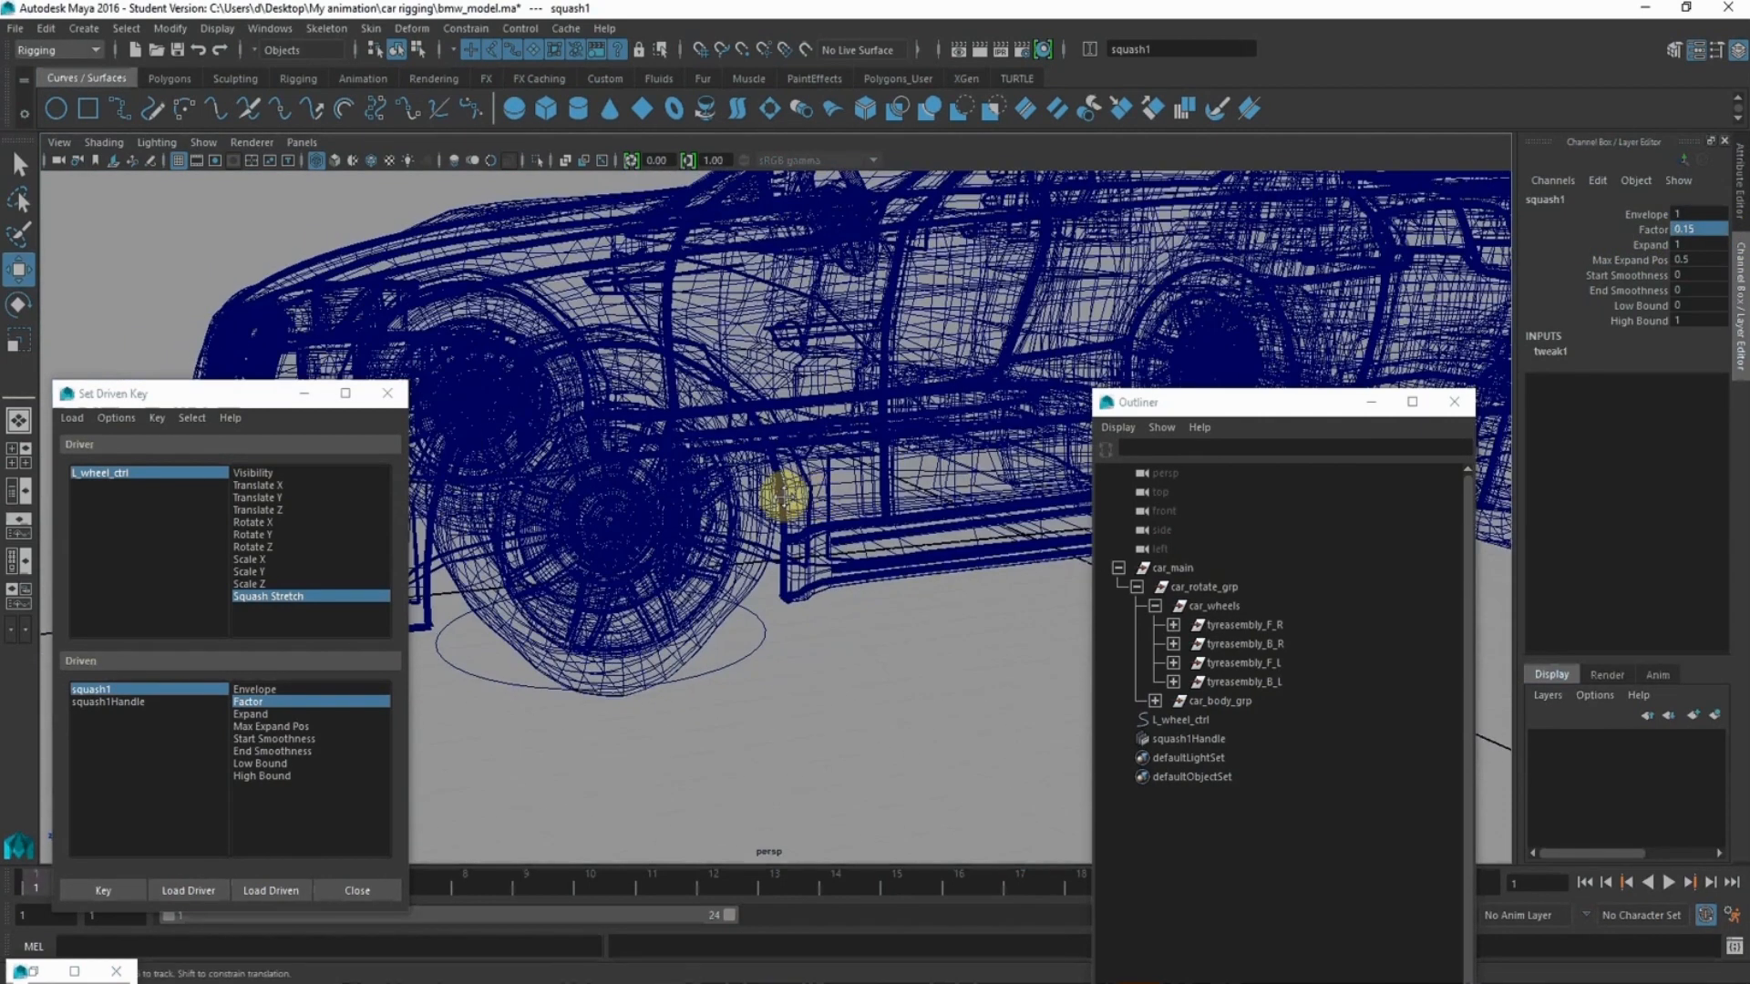
left_click(124, 885)
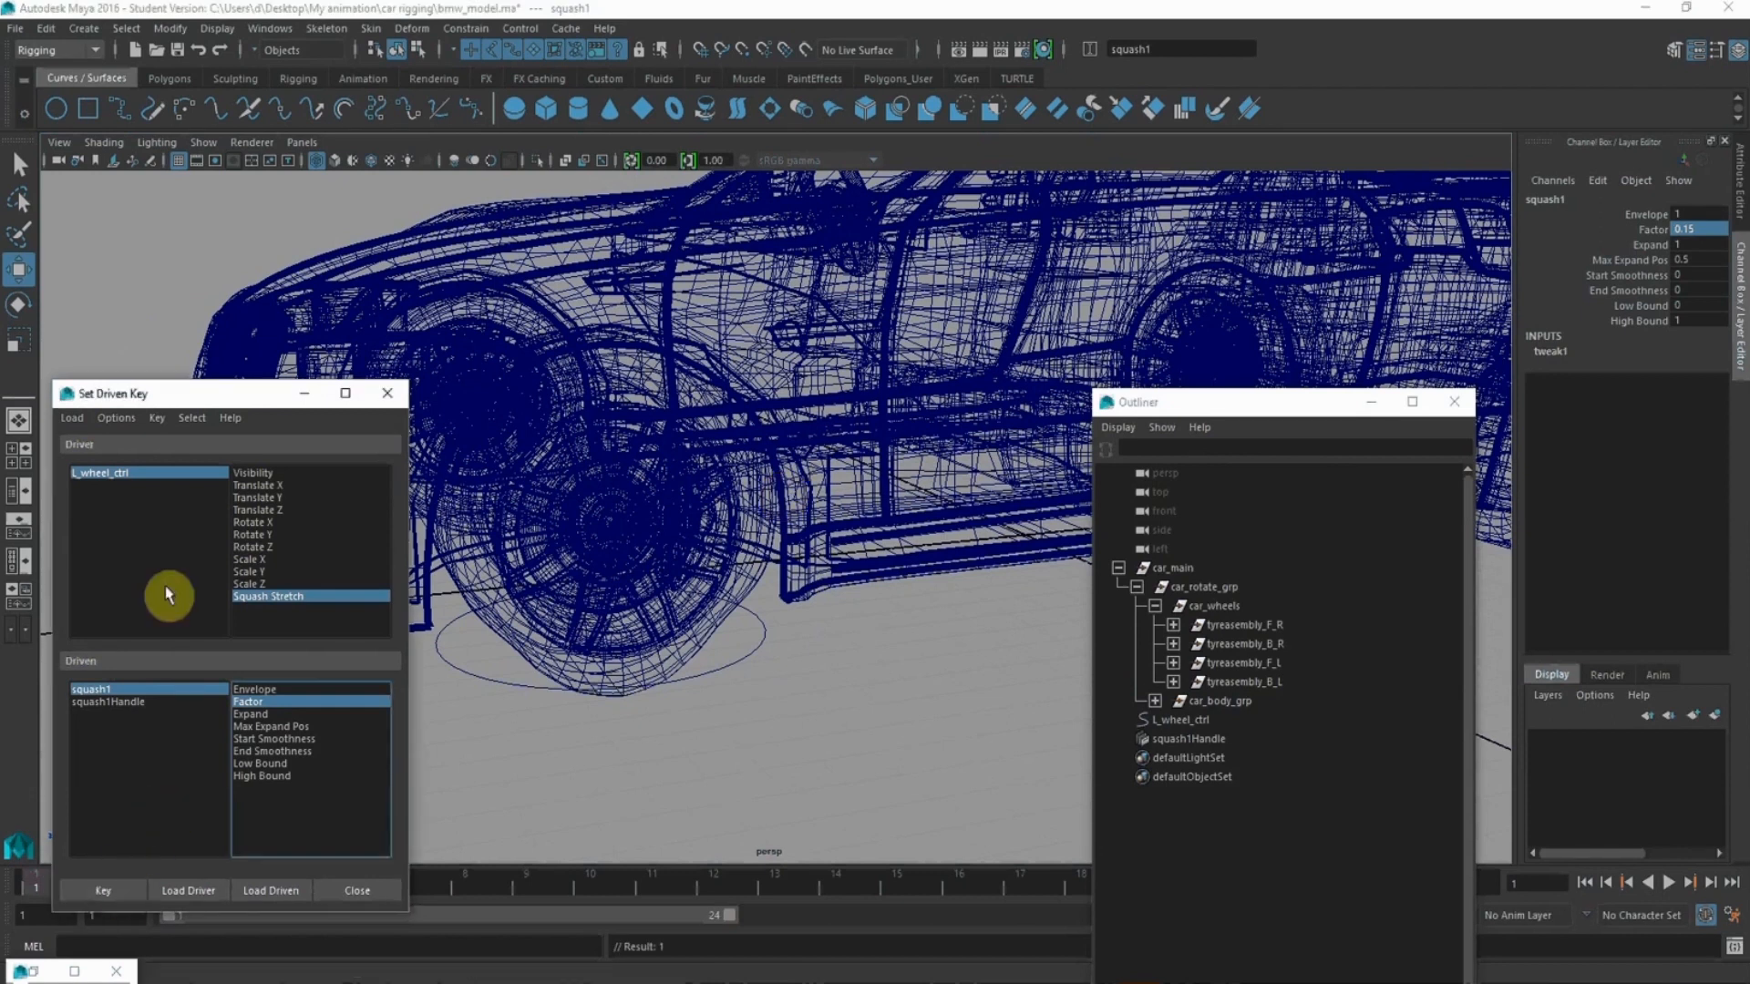
- Test the tyre's deformation in shaded display by scrubbing L_wheel_ctrl's Squash Stretch, and undo the change
left_click(108, 474)
left_click(1663, 366)
middle_click_drag(801, 578, 799, 576)
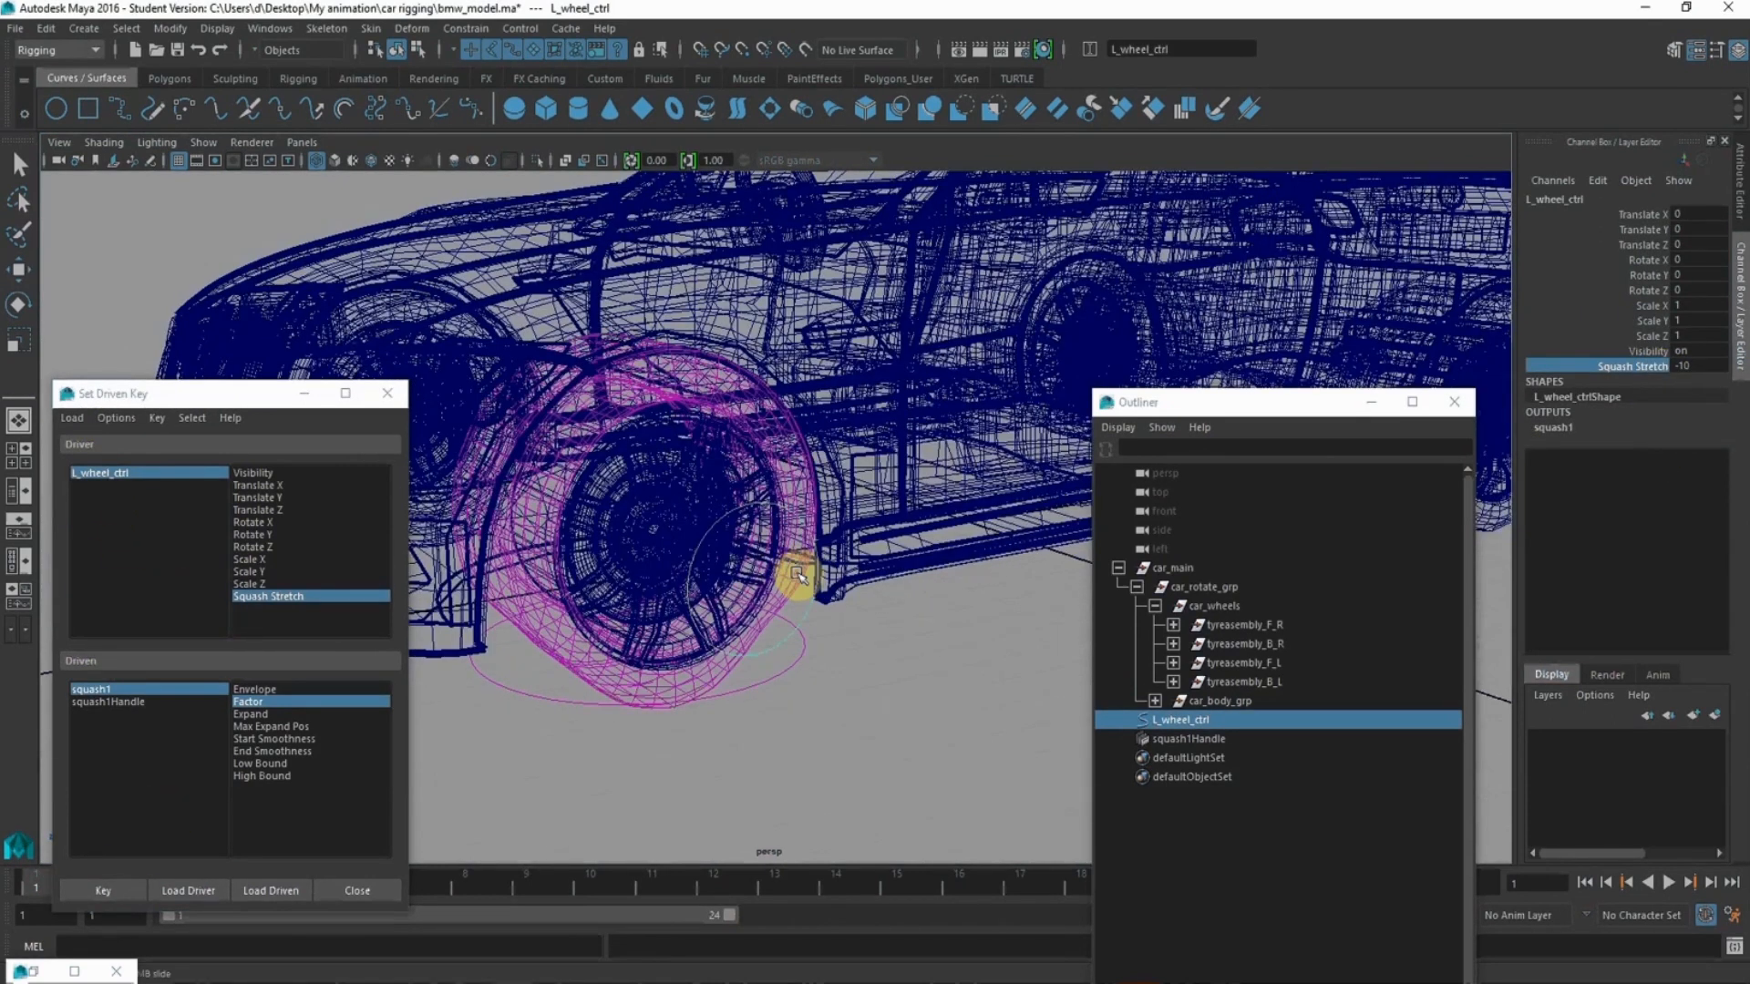
key("5")
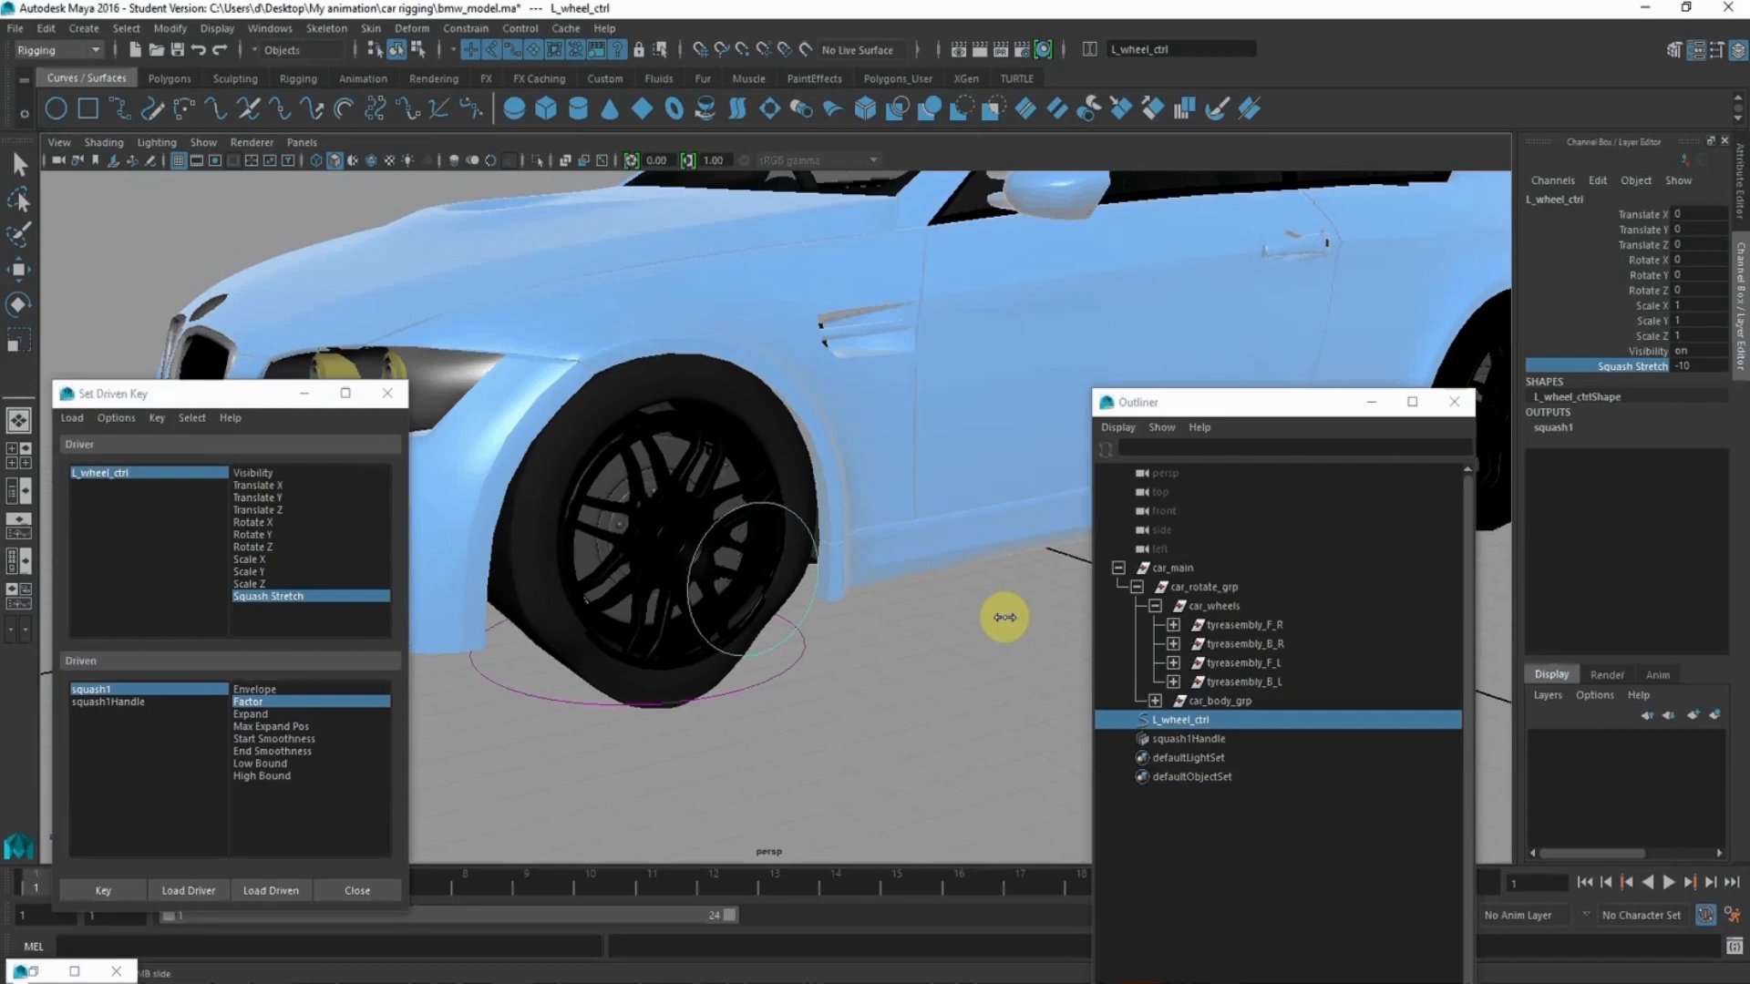
middle_click_drag(945, 610, 1004, 624)
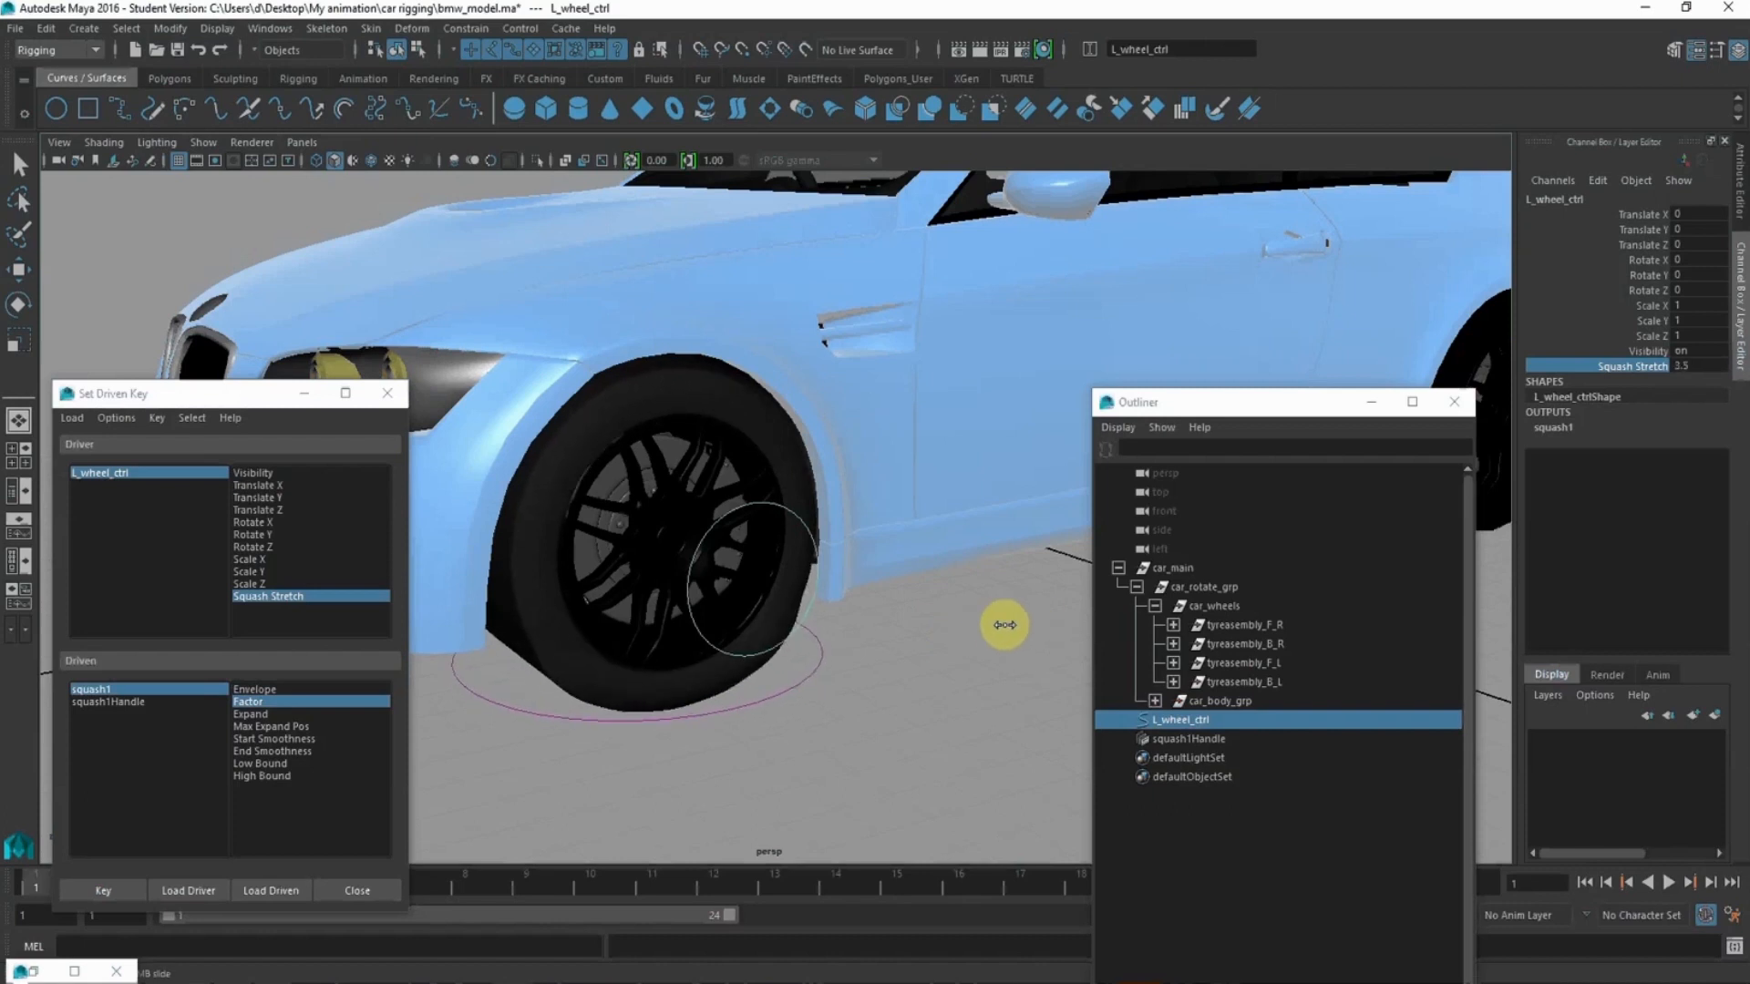
key("ctrl+z")
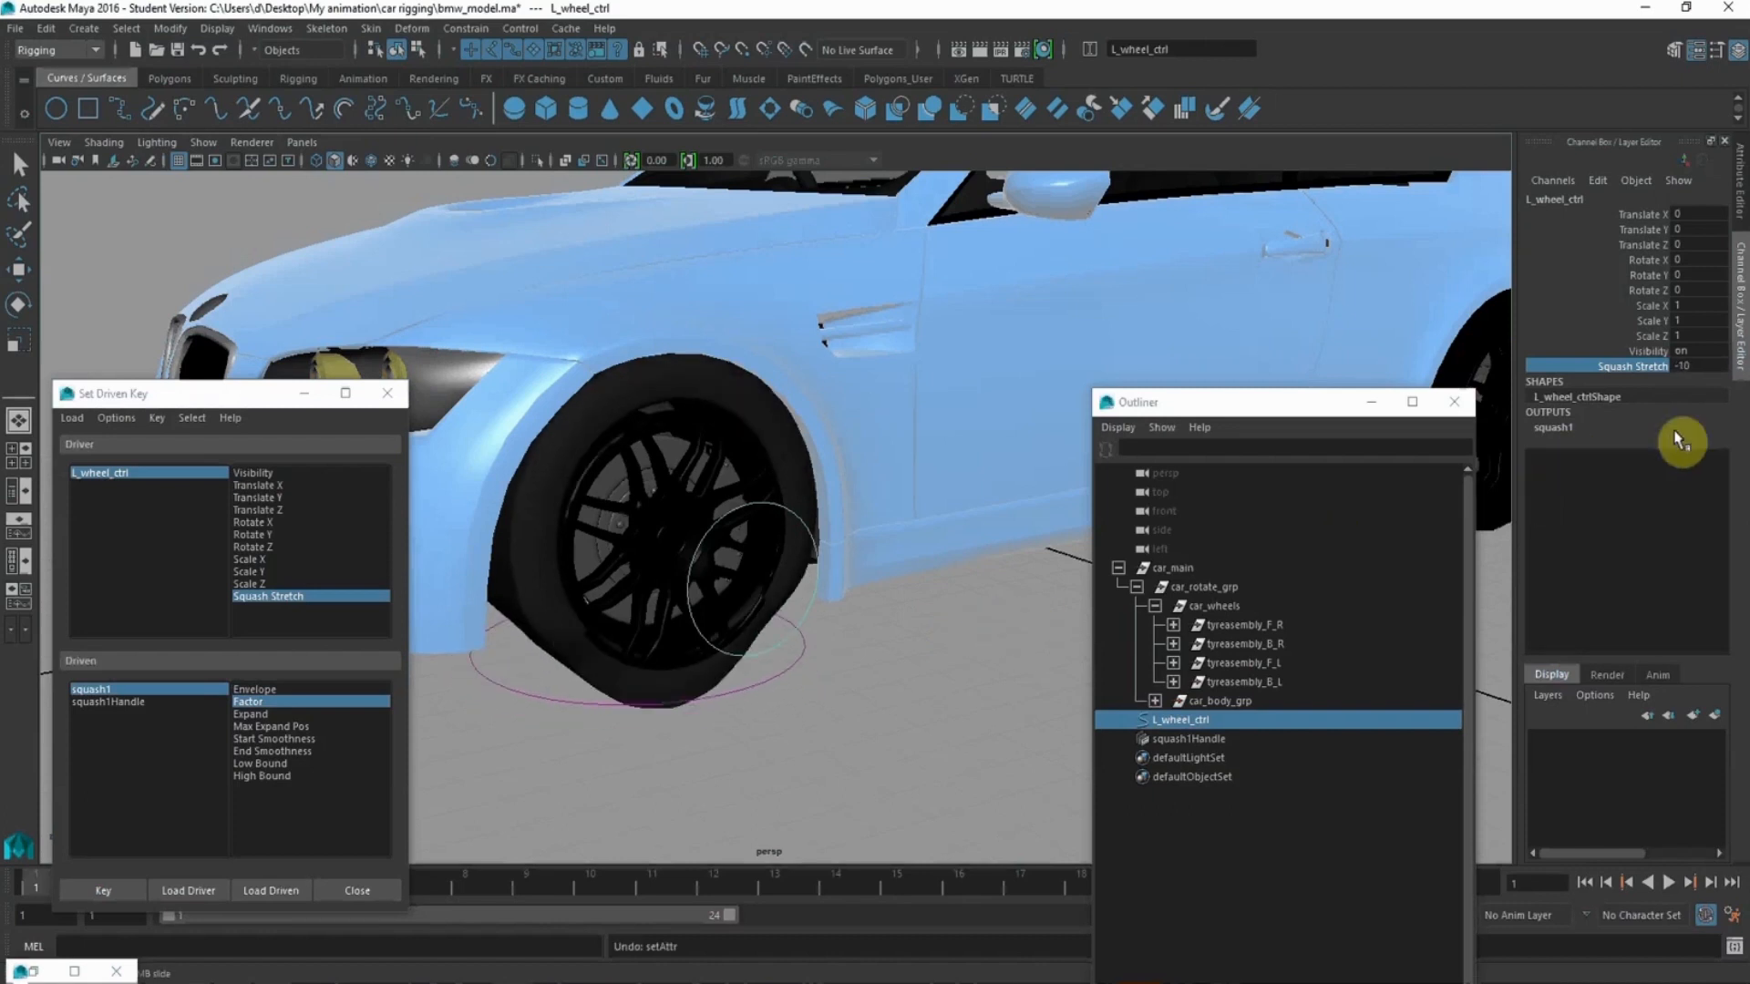
- Reset L_wheel_ctrl's Squash Stretch to 0
double_click(1696, 364)
type("0")
key("Return")
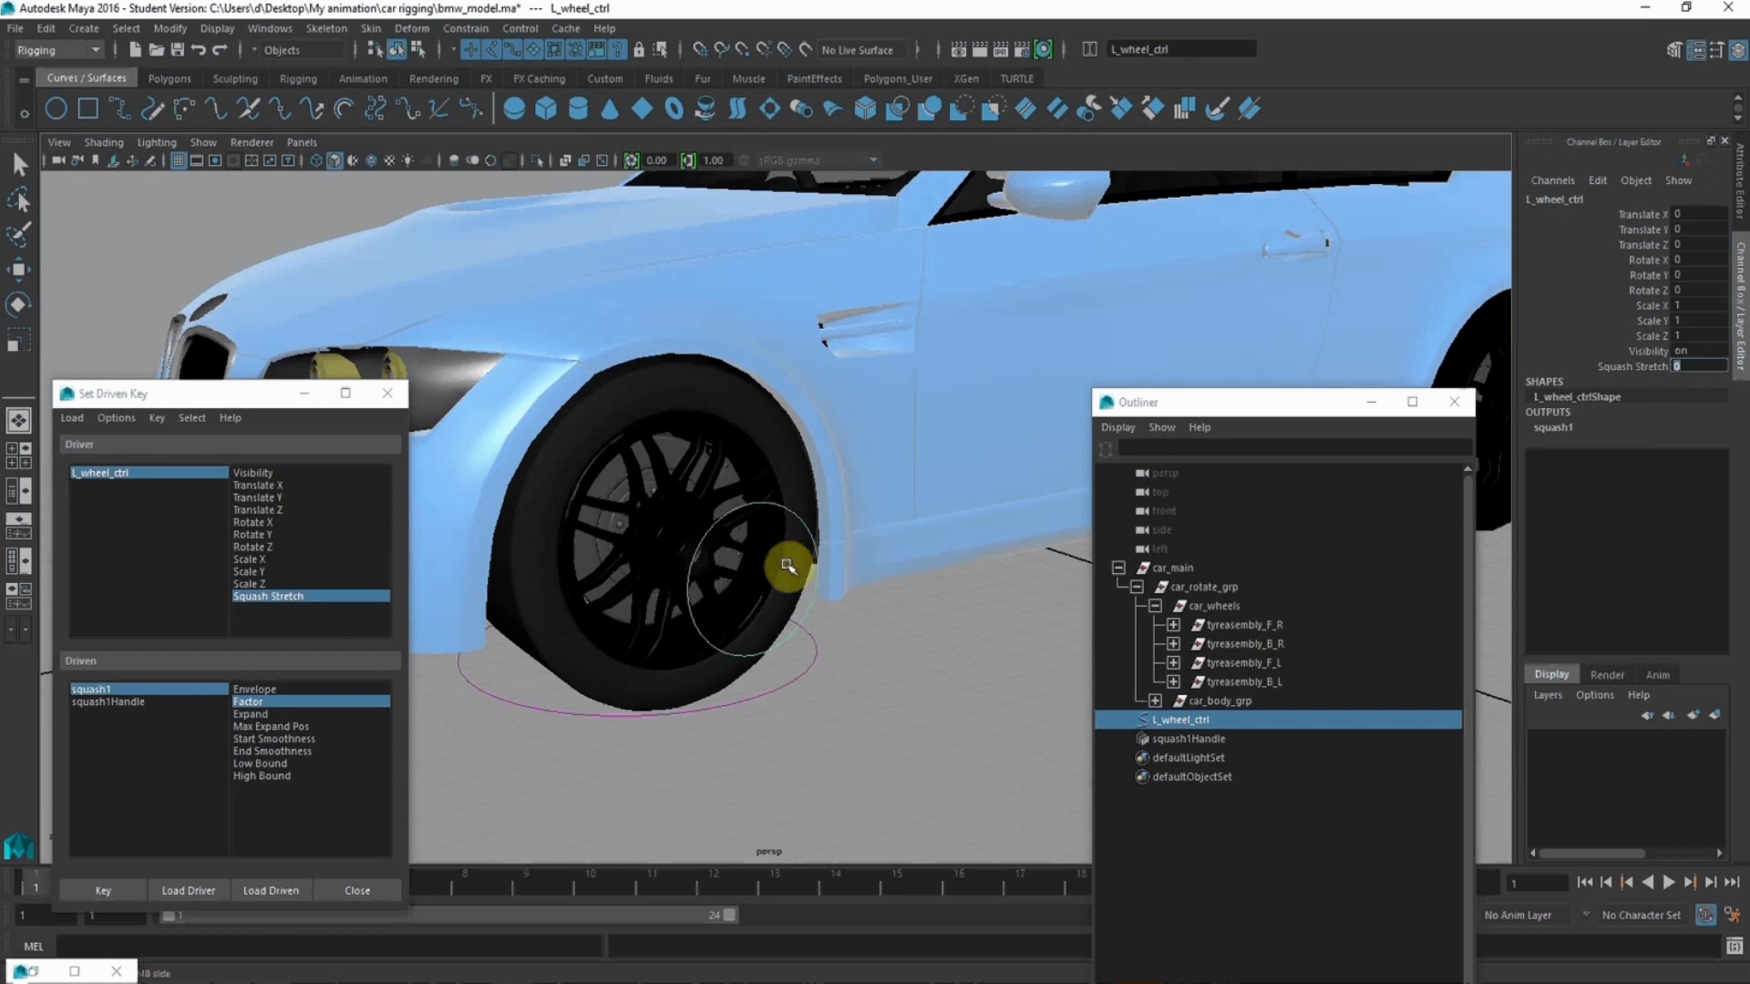
- Expand tyreasembly_F_L and its disk_brakes group in the Outliner, and select and frame the front left wheel's rim
left_click_drag(781, 566, 809, 571, "alt")
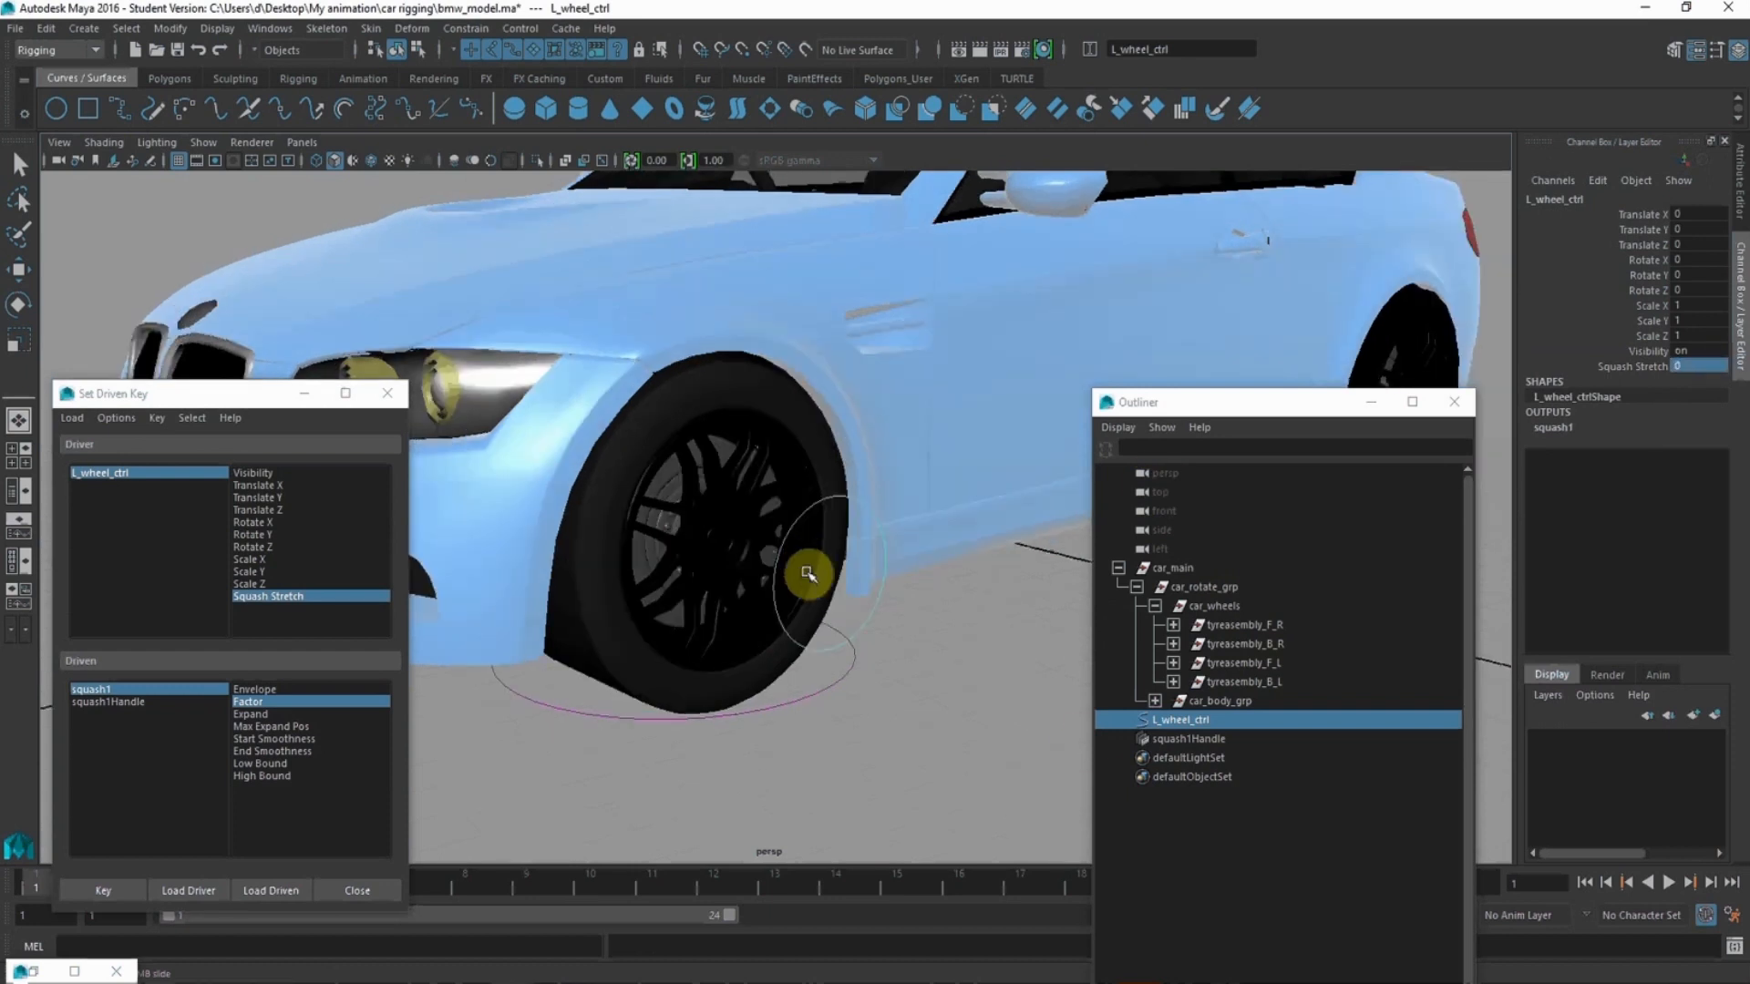
left_click(1173, 663)
left_click(1191, 682)
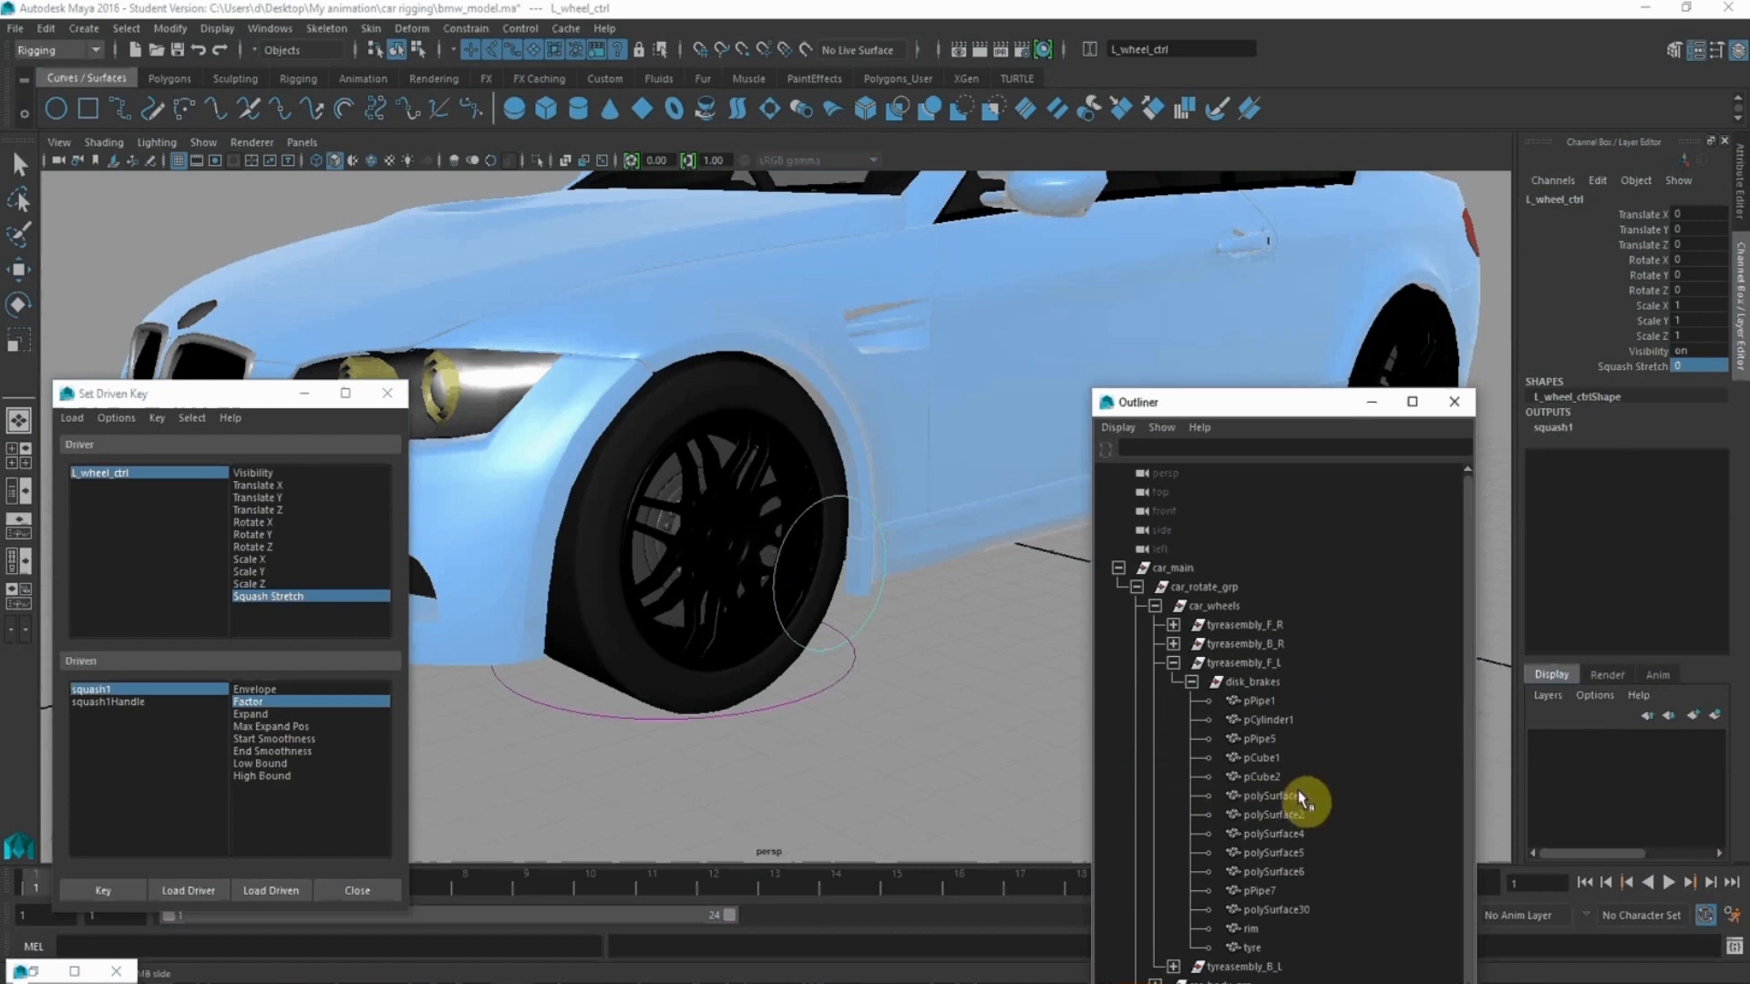
left_click_drag(1272, 412, 1297, 227)
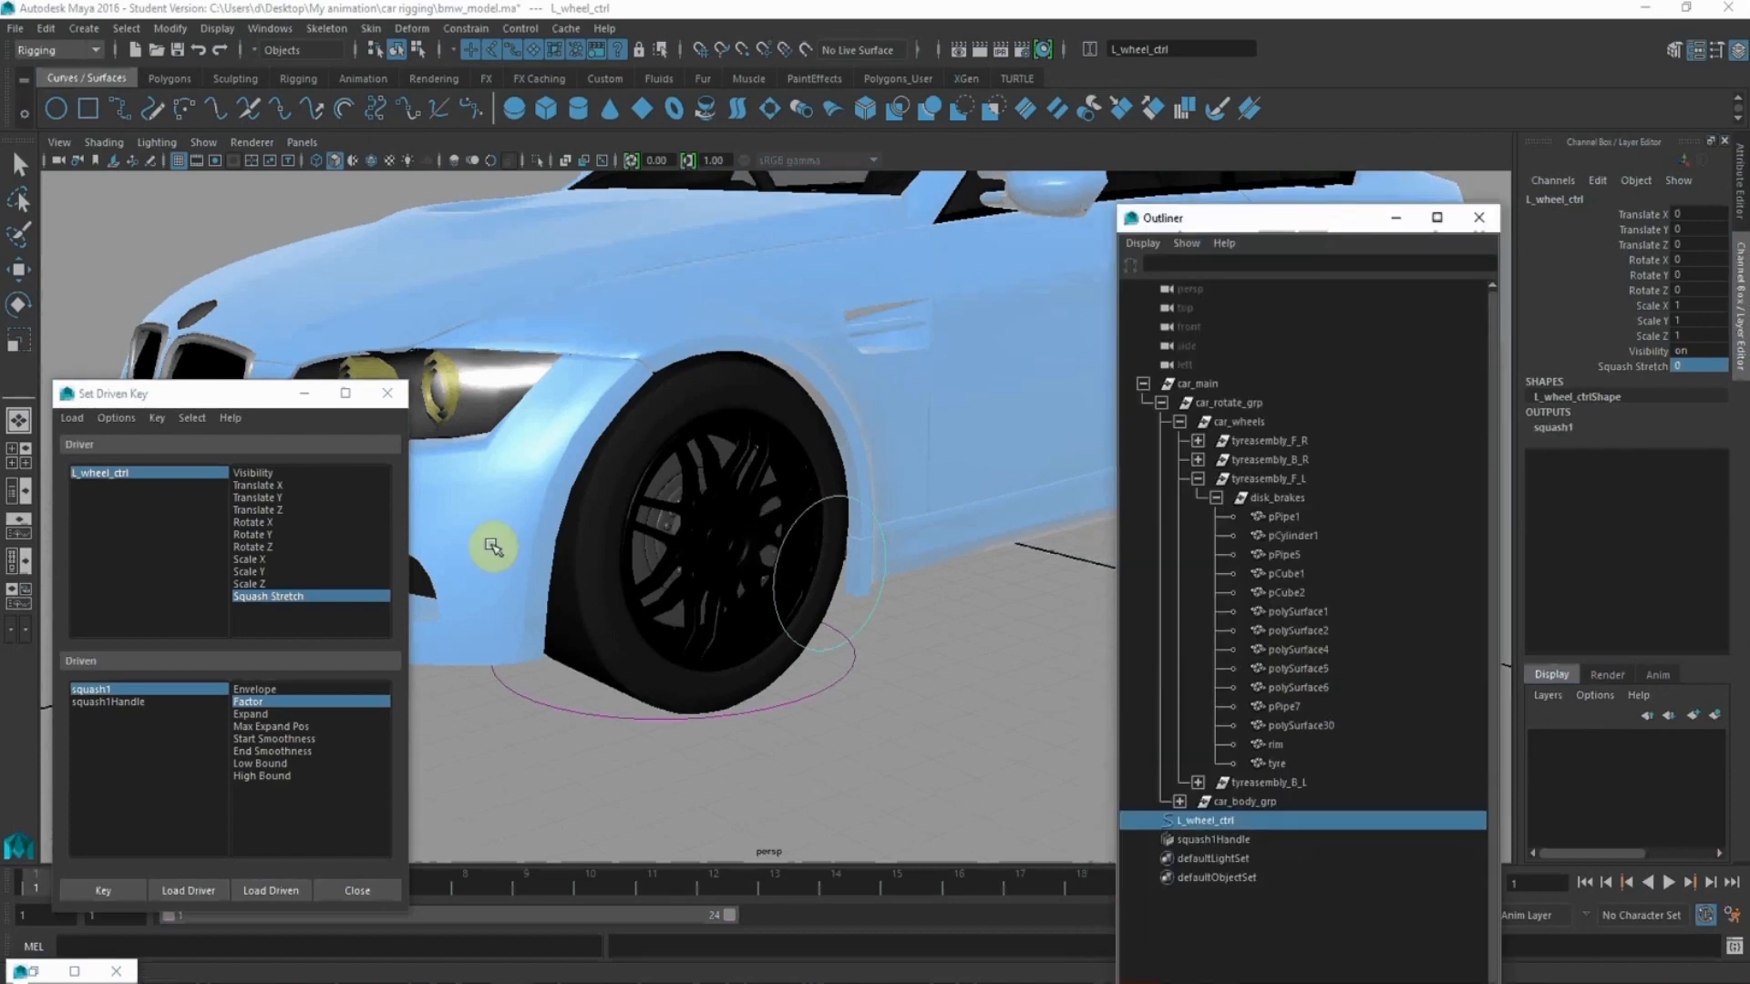
left_click(727, 525)
key("w")
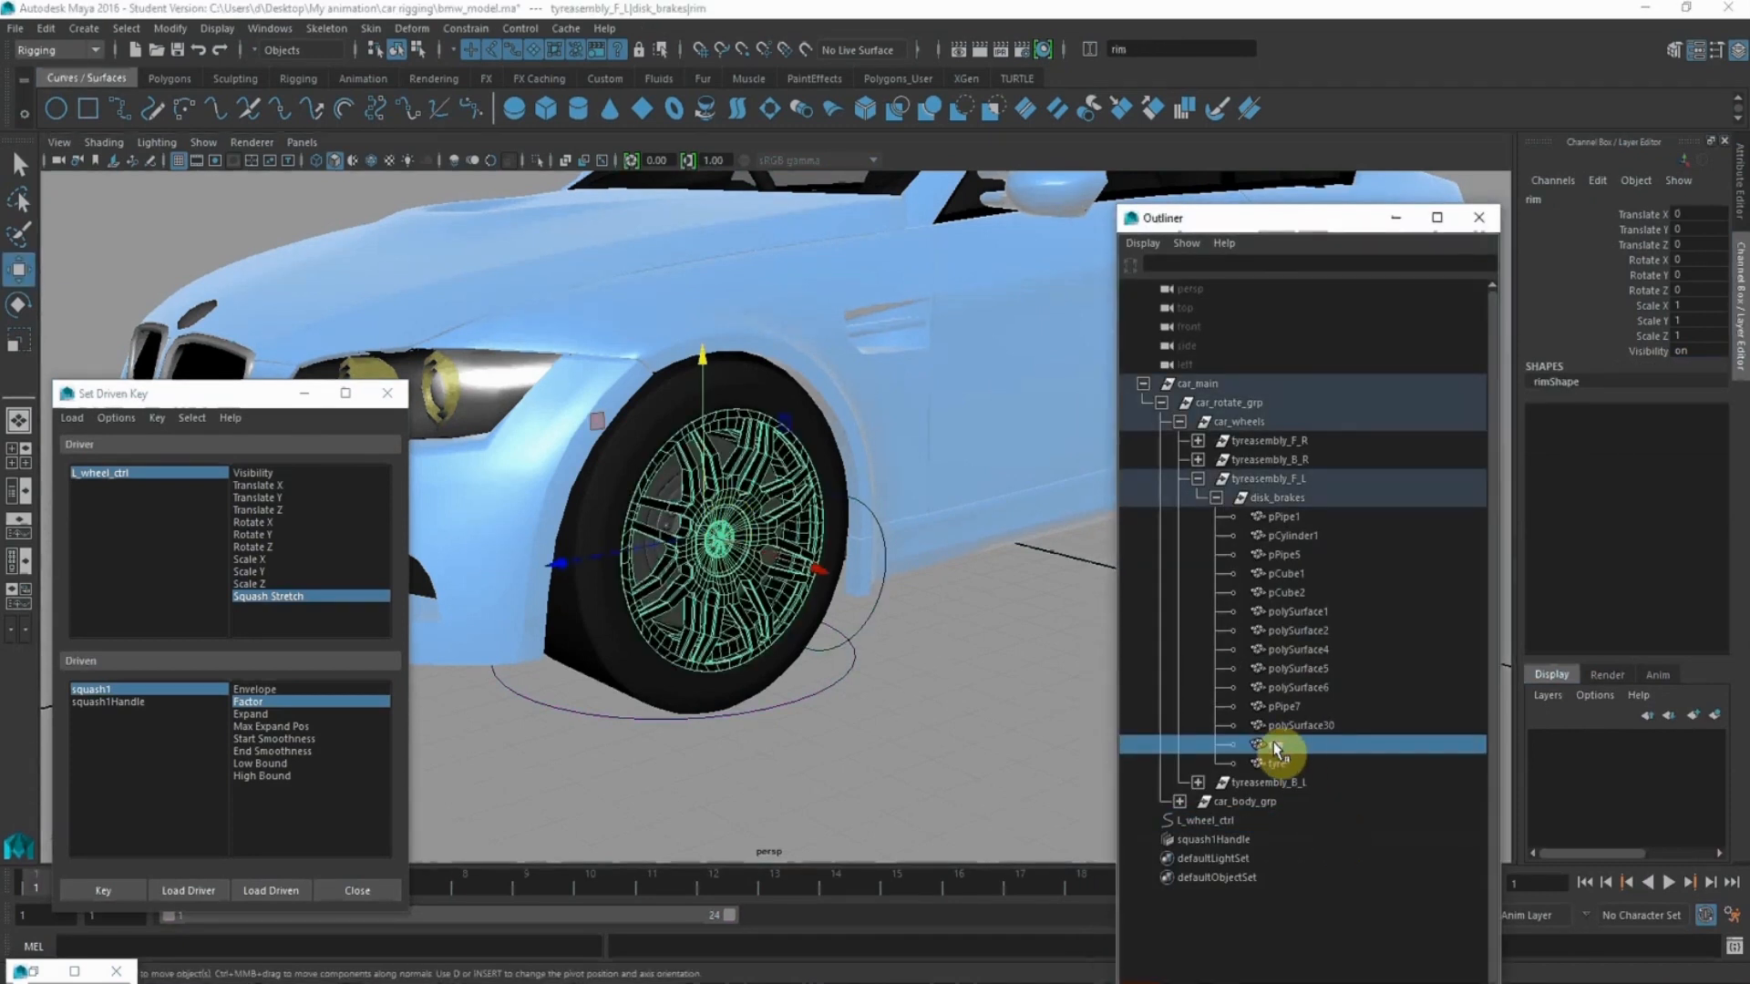
key("f")
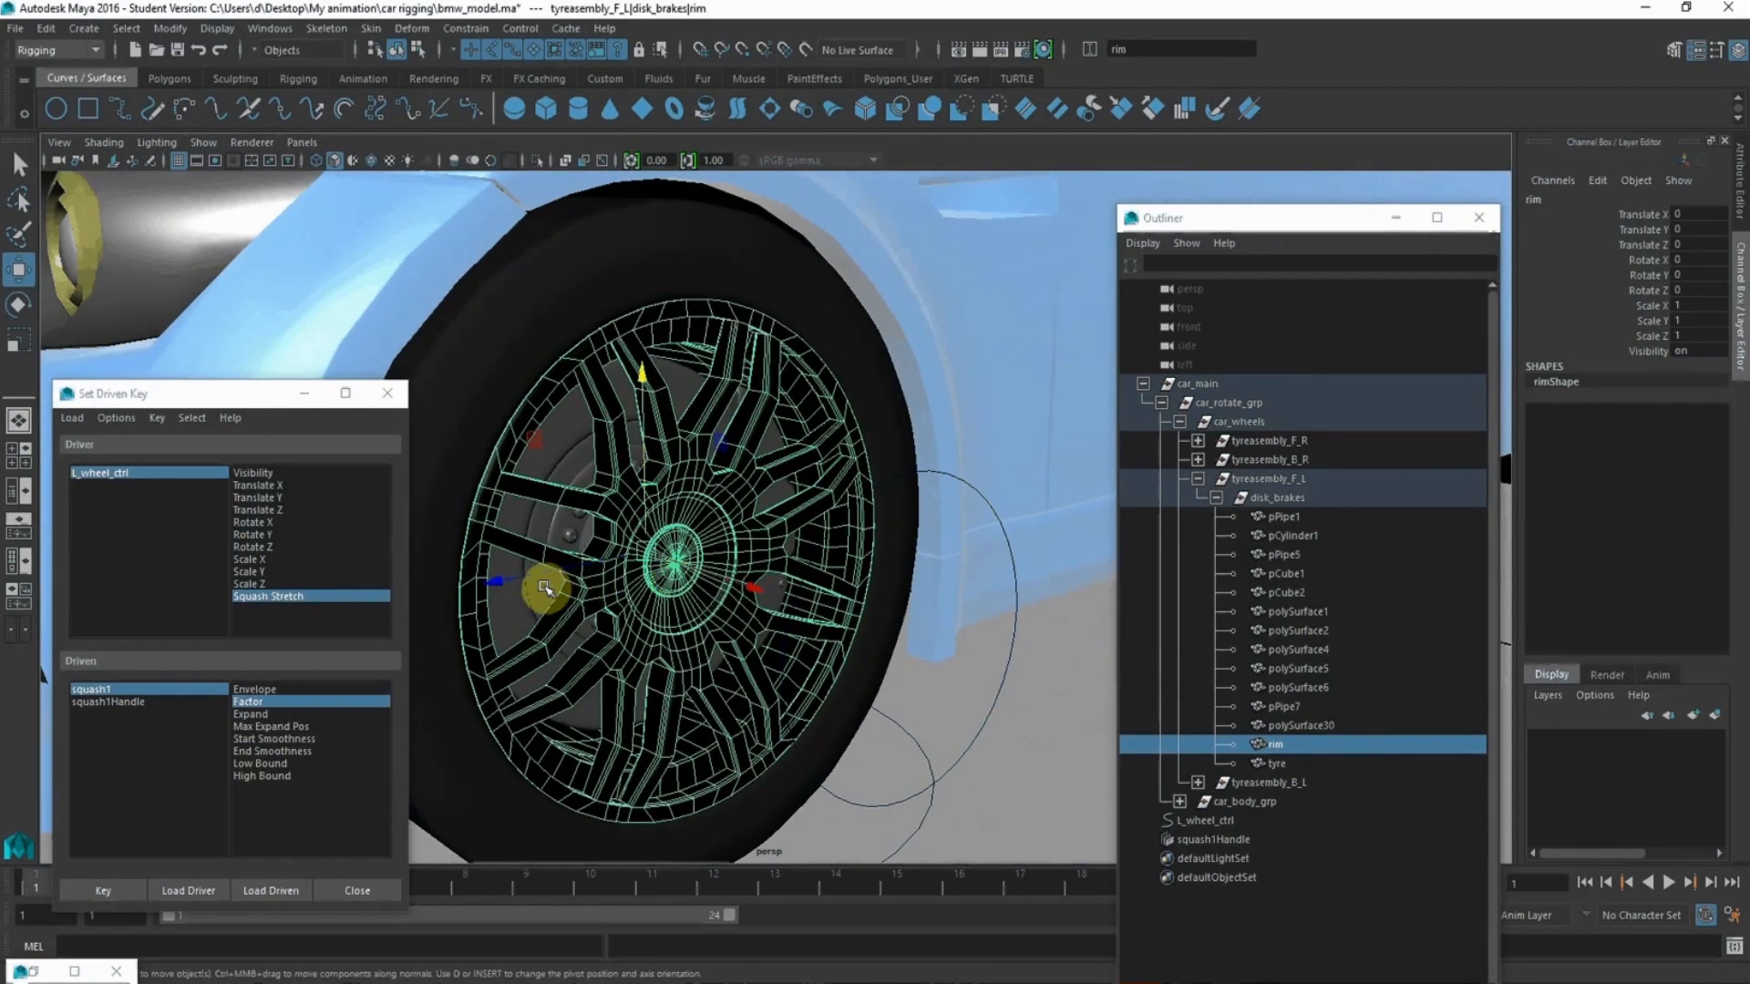
- Examine the front left wheel's disk_brakes parts, from pPipe1 to polySurface30, by selecting them in the Outliner
left_click(536, 597)
left_click(1294, 517)
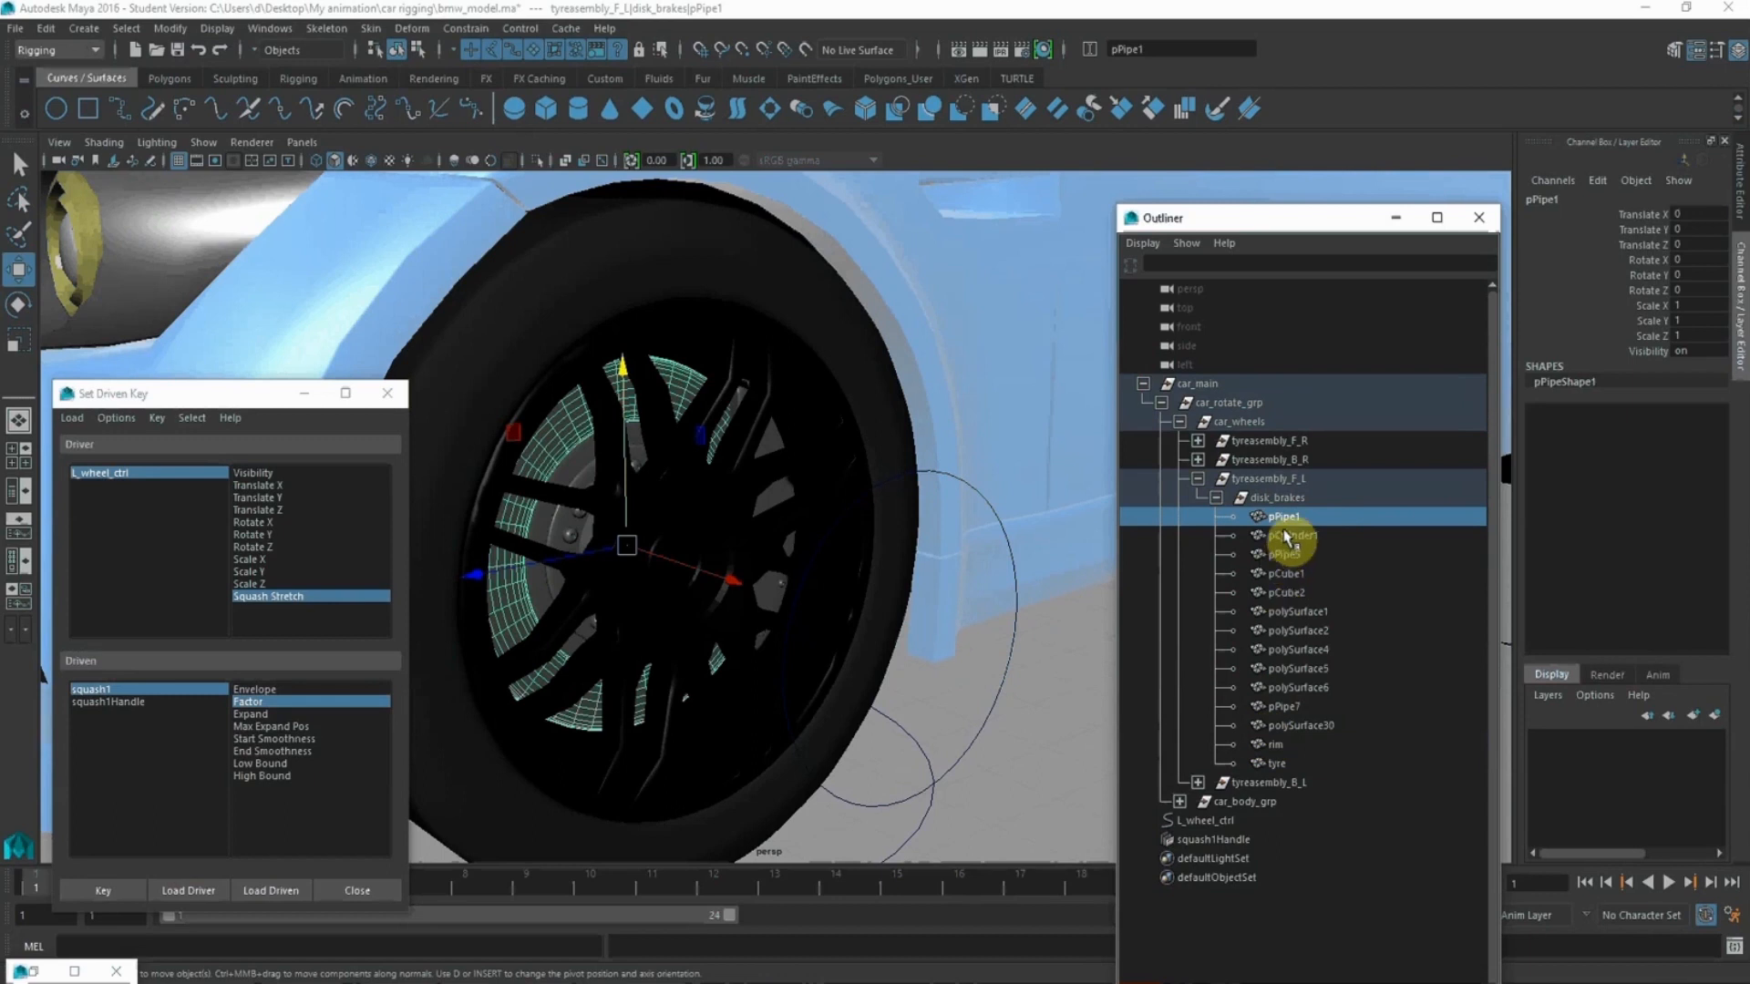
left_click(1290, 500)
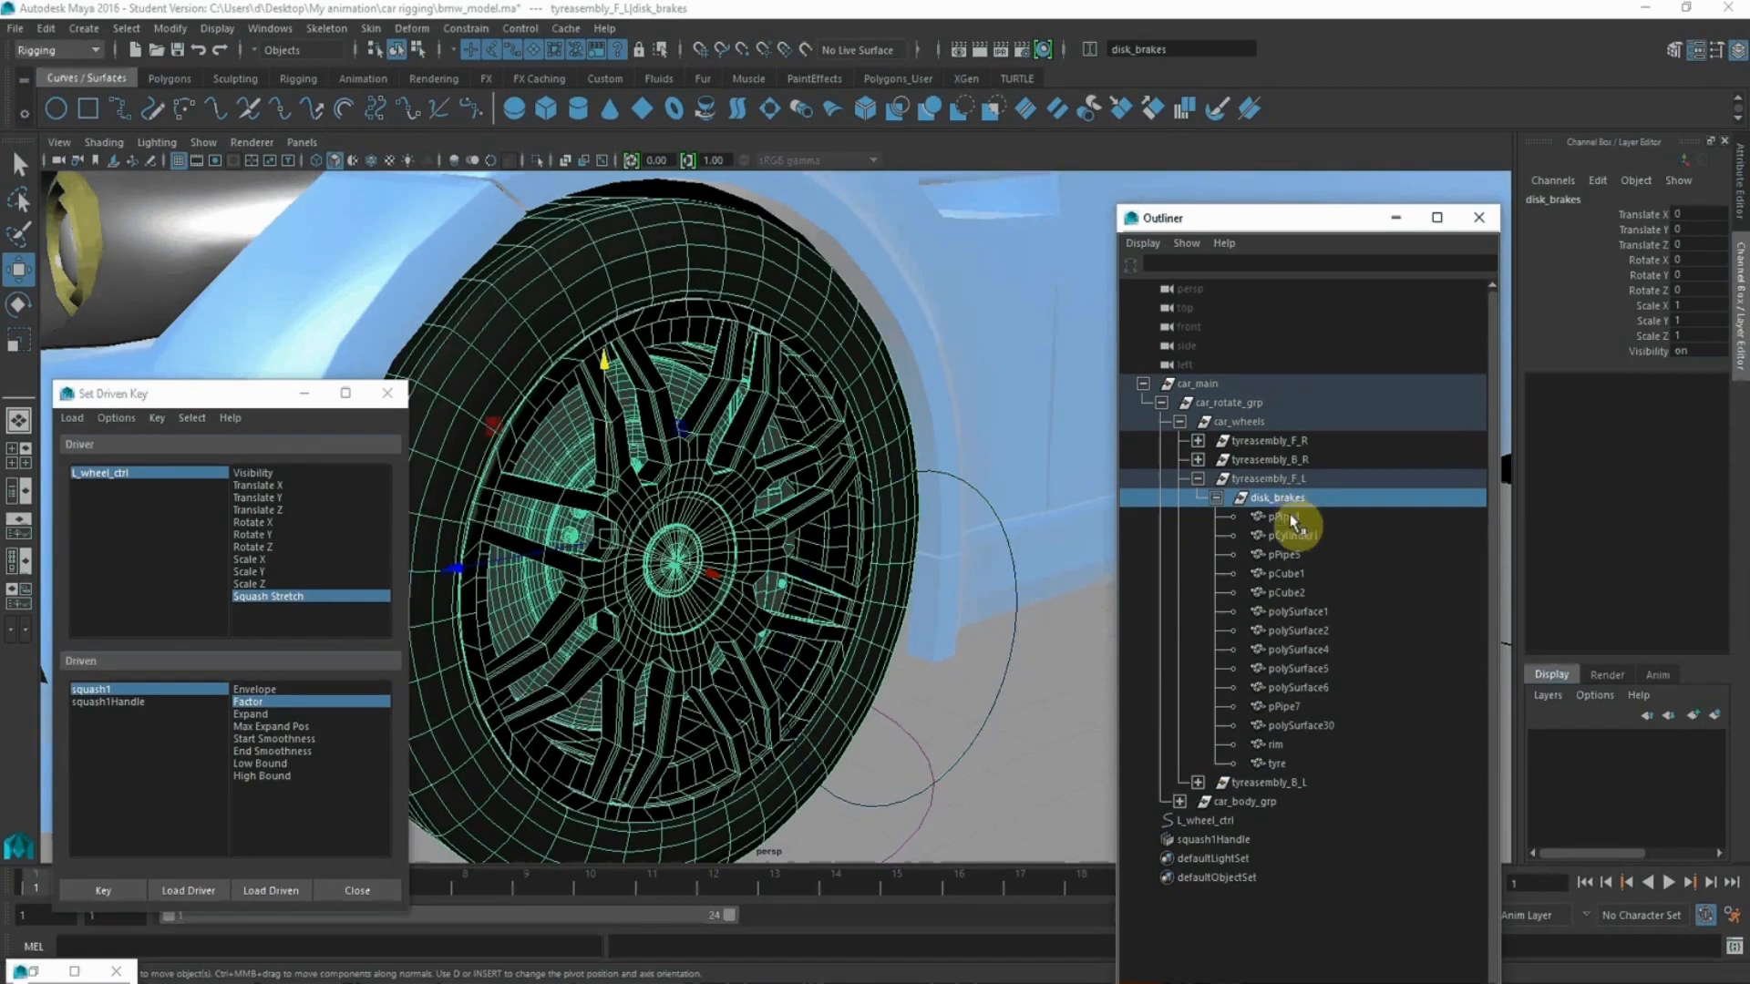
left_click(1287, 516)
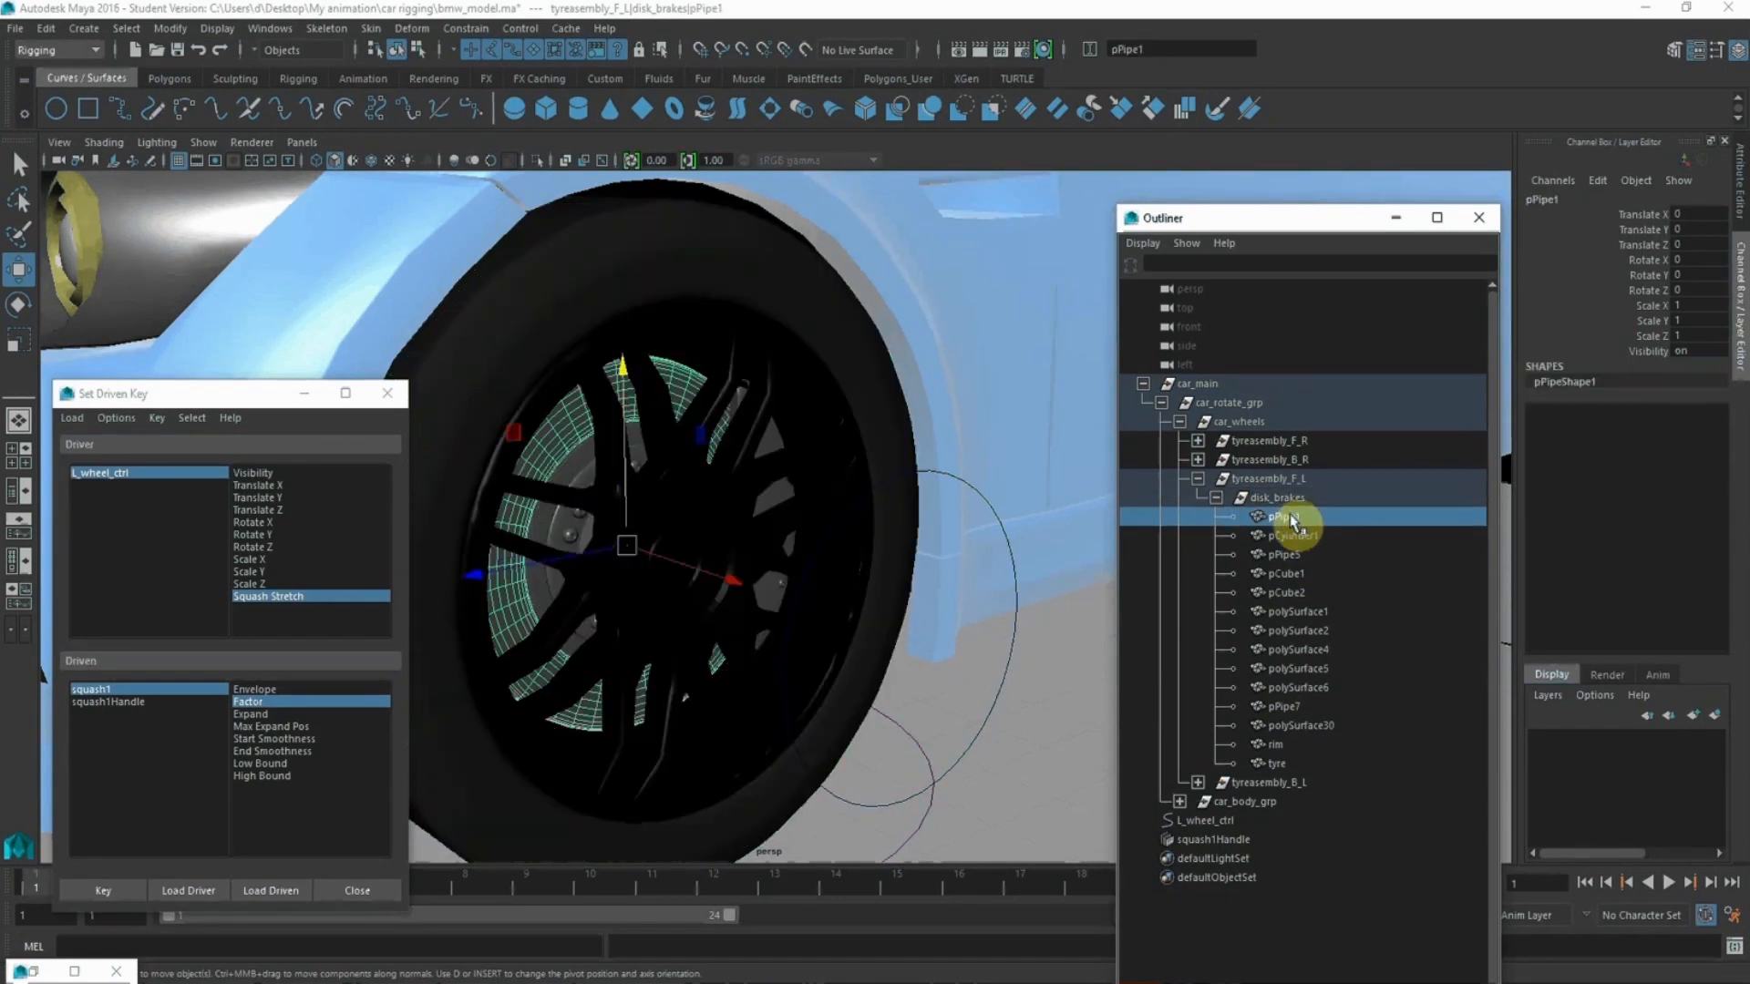
left_click(1286, 724, "shift")
scroll(683, 554, "down", 5)
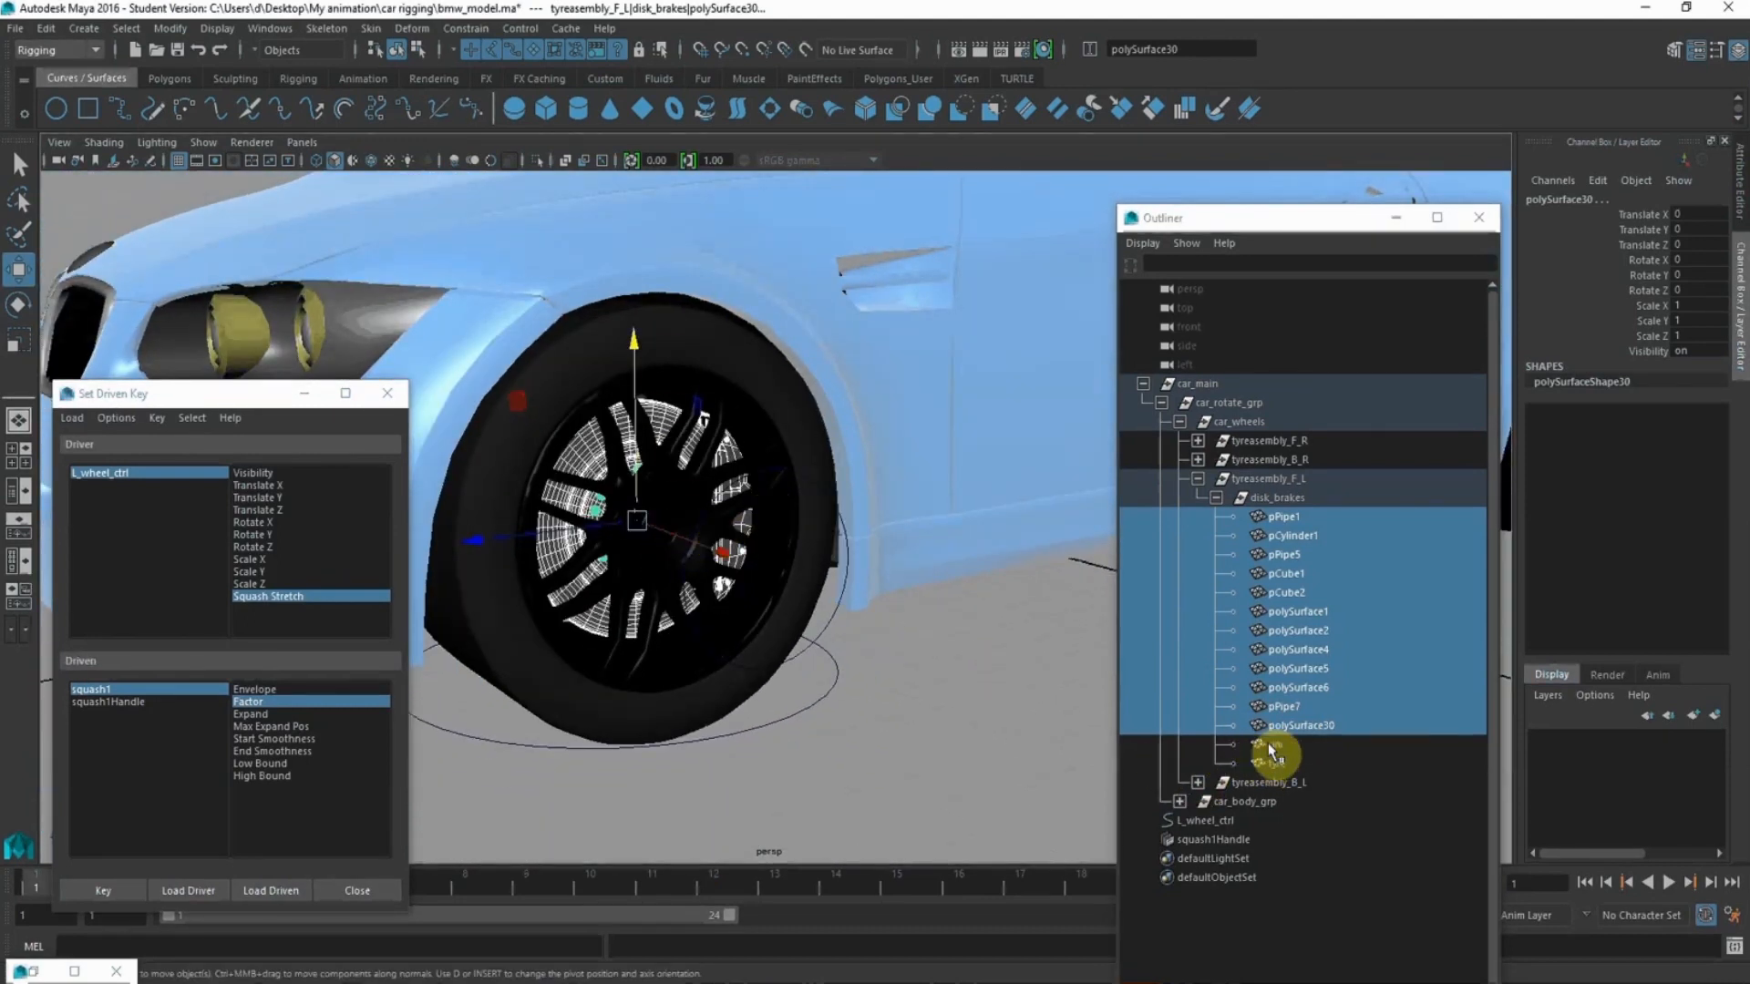
middle_click_drag(727, 570, 795, 565, "alt")
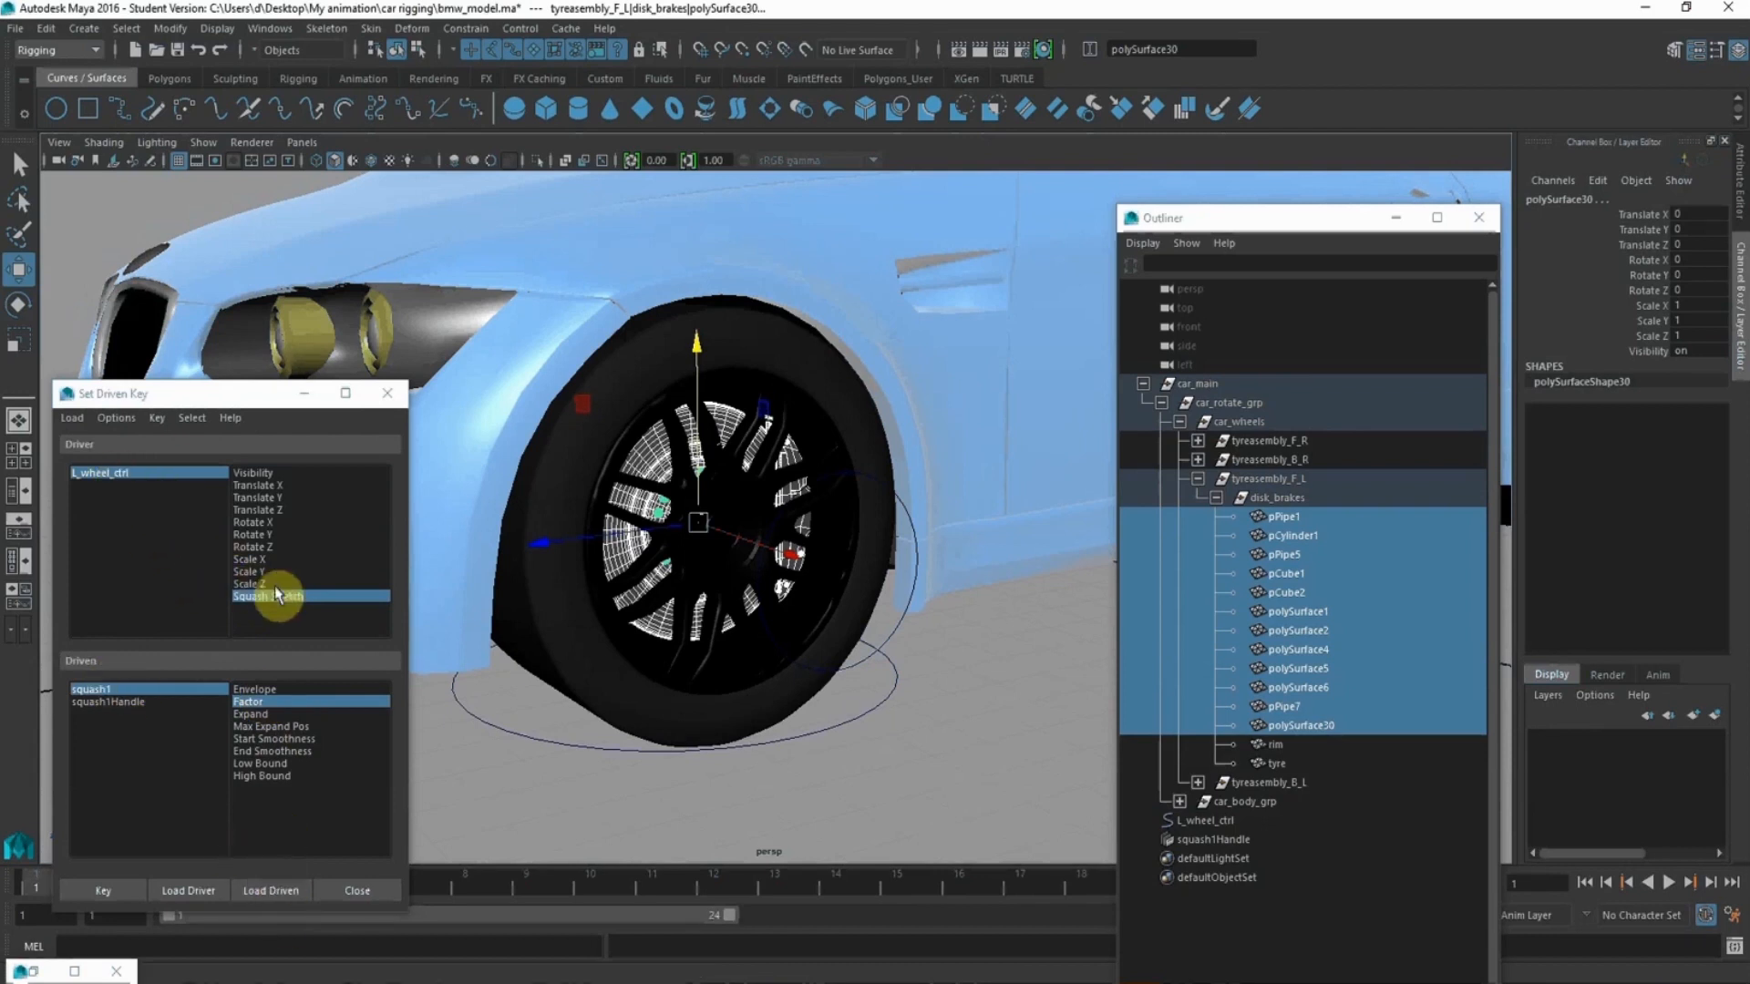
left_click_drag(781, 663, 1046, 672, "alt")
- Load the front left rim as the driven object and key its Translate Y against L_wheel_ctrl's Squash Stretch at 0
left_click(776, 771)
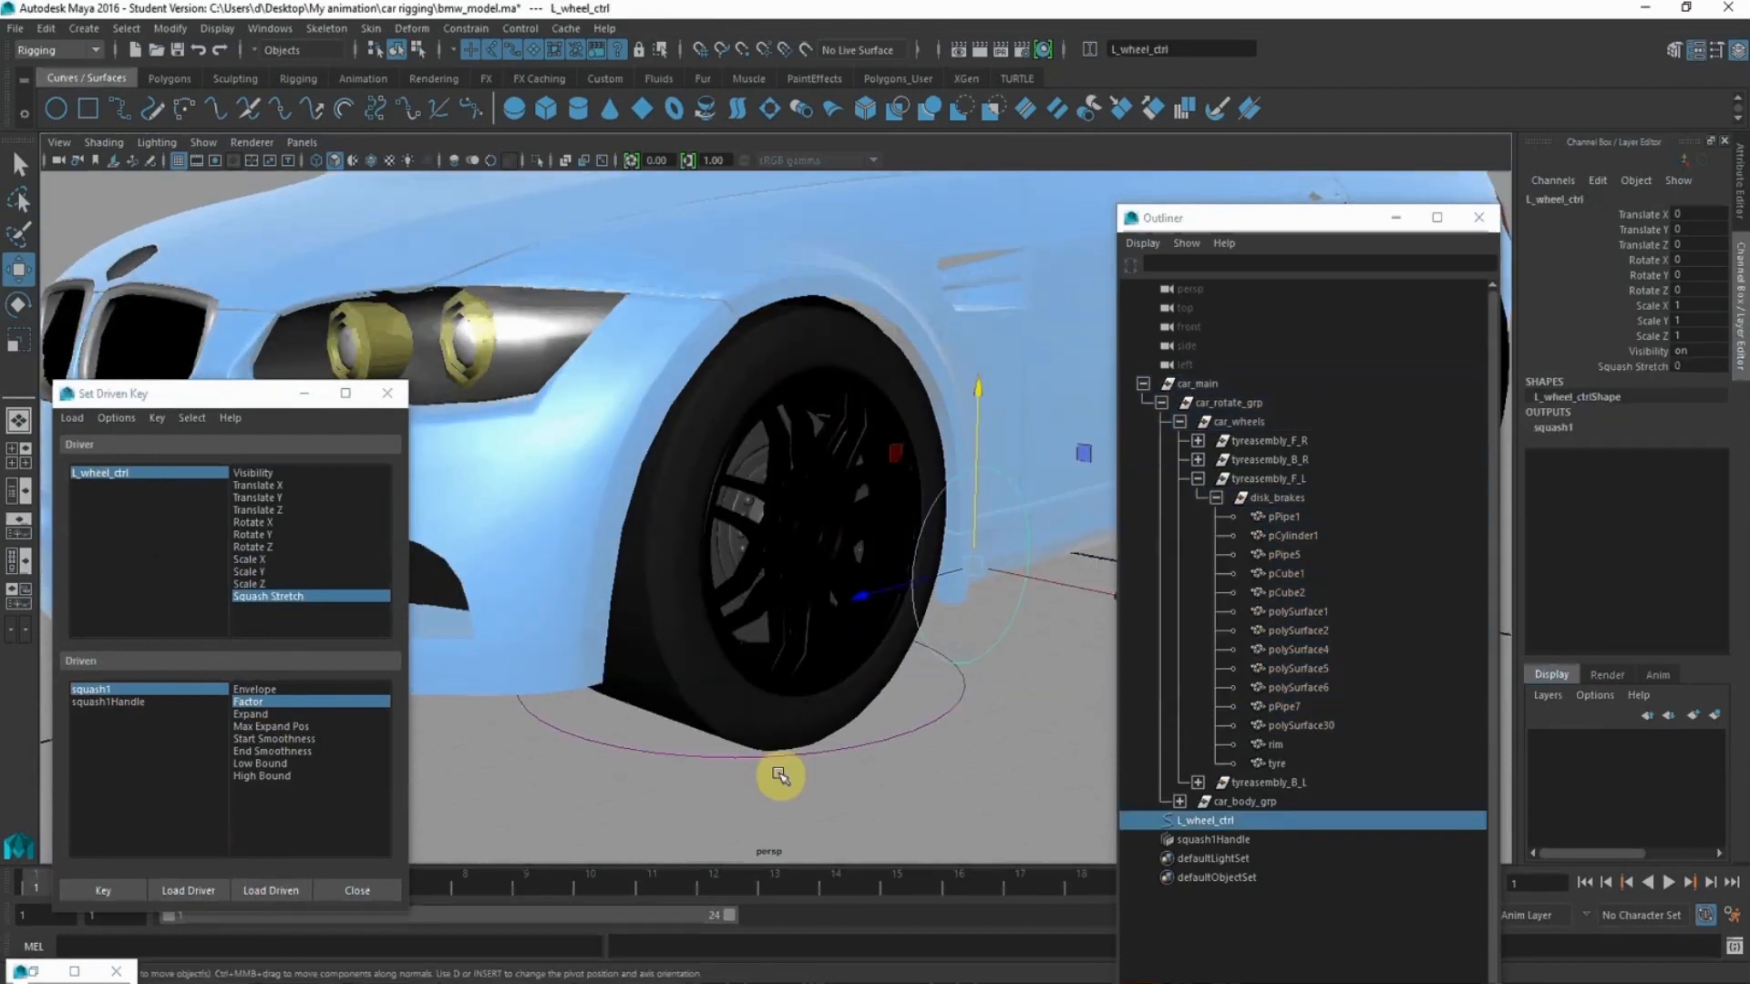
left_click(1281, 746)
left_click(265, 890)
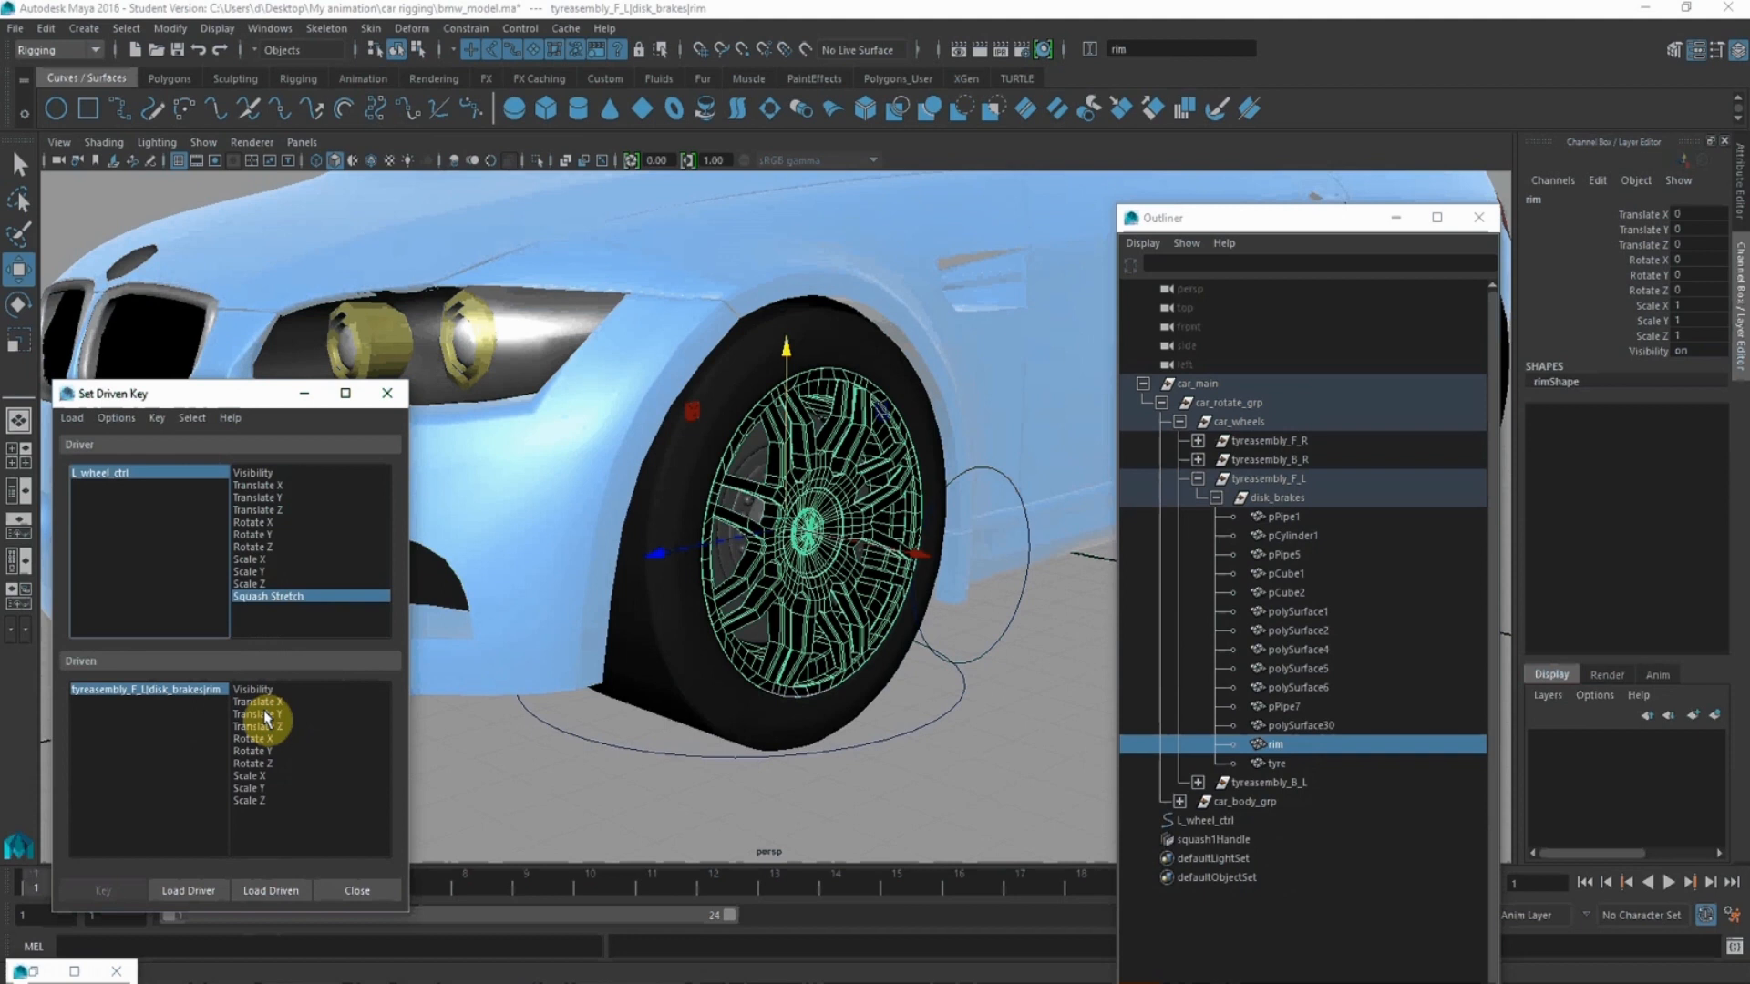
left_click(265, 715)
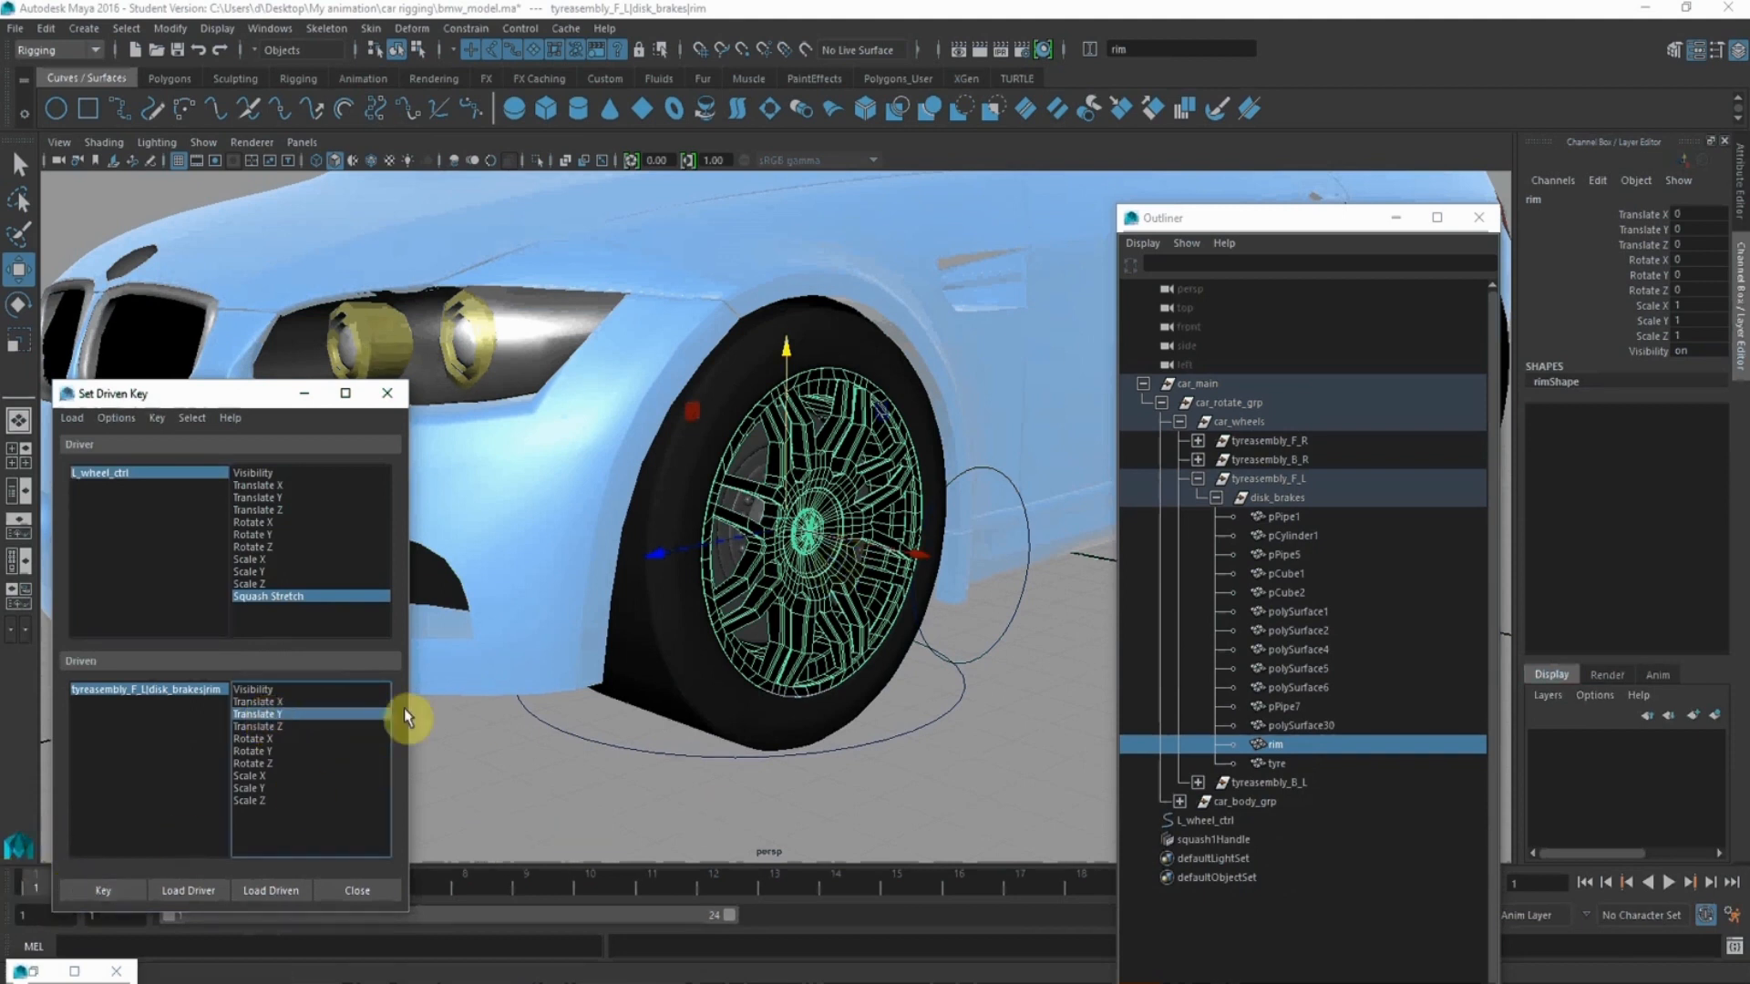
left_click(117, 472)
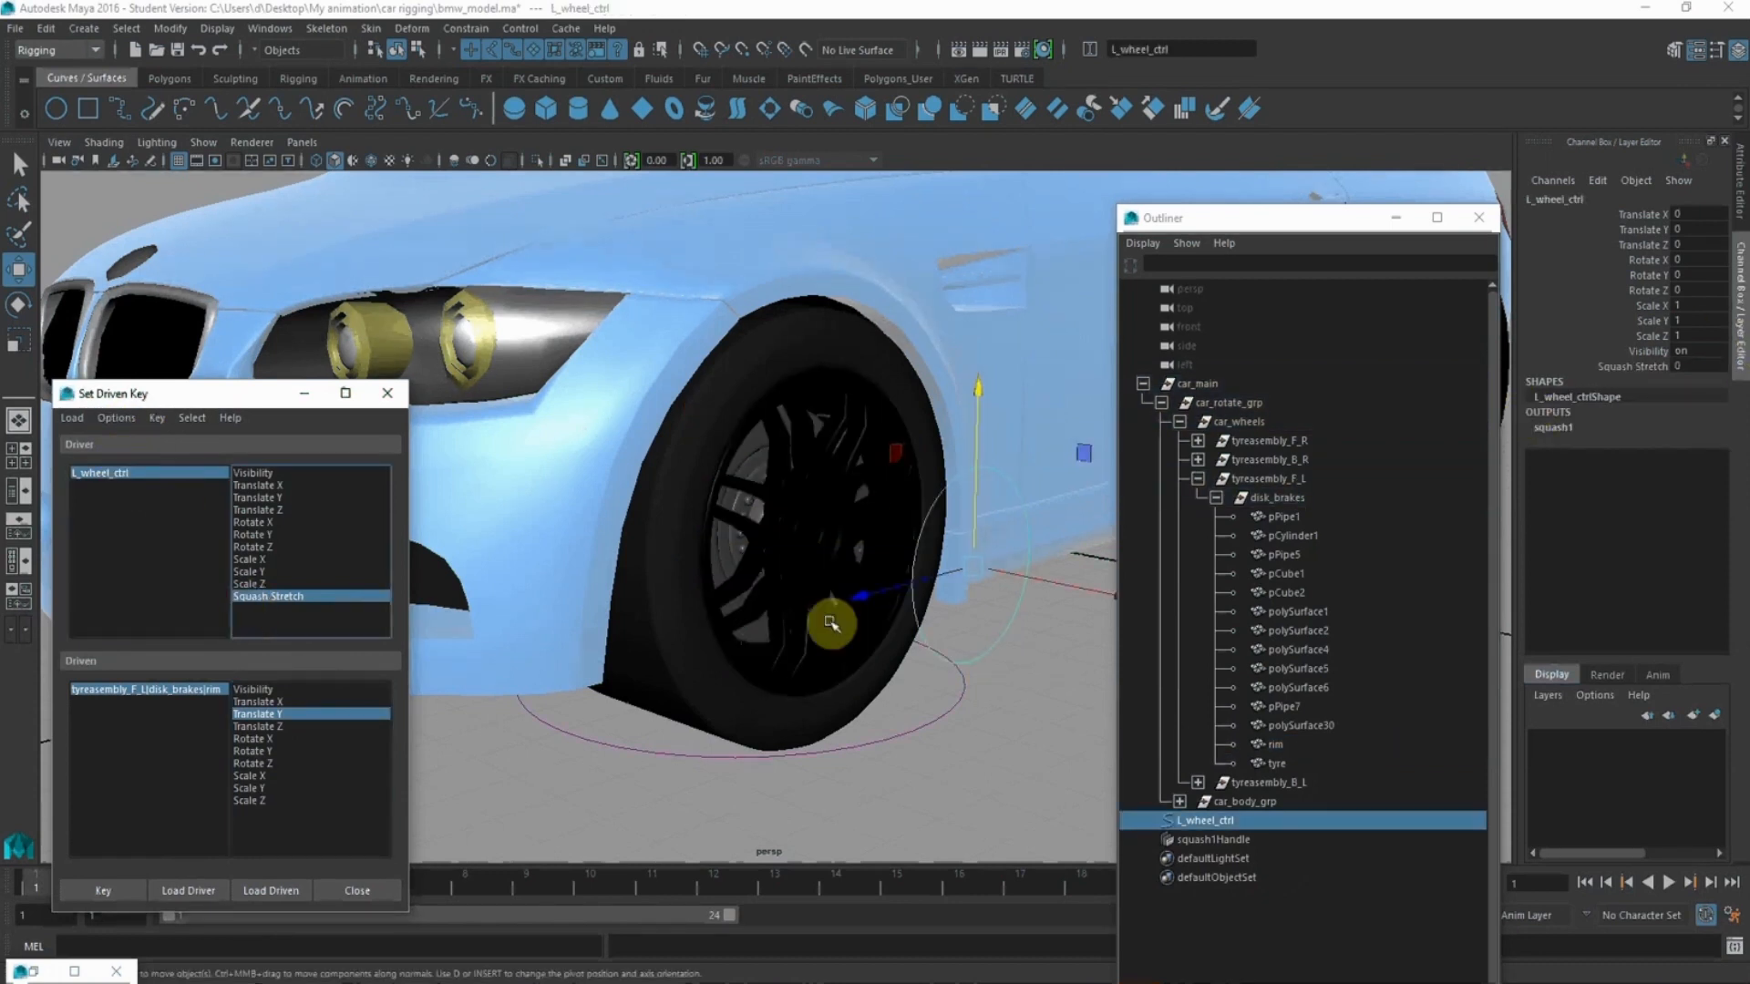
left_click(96, 894)
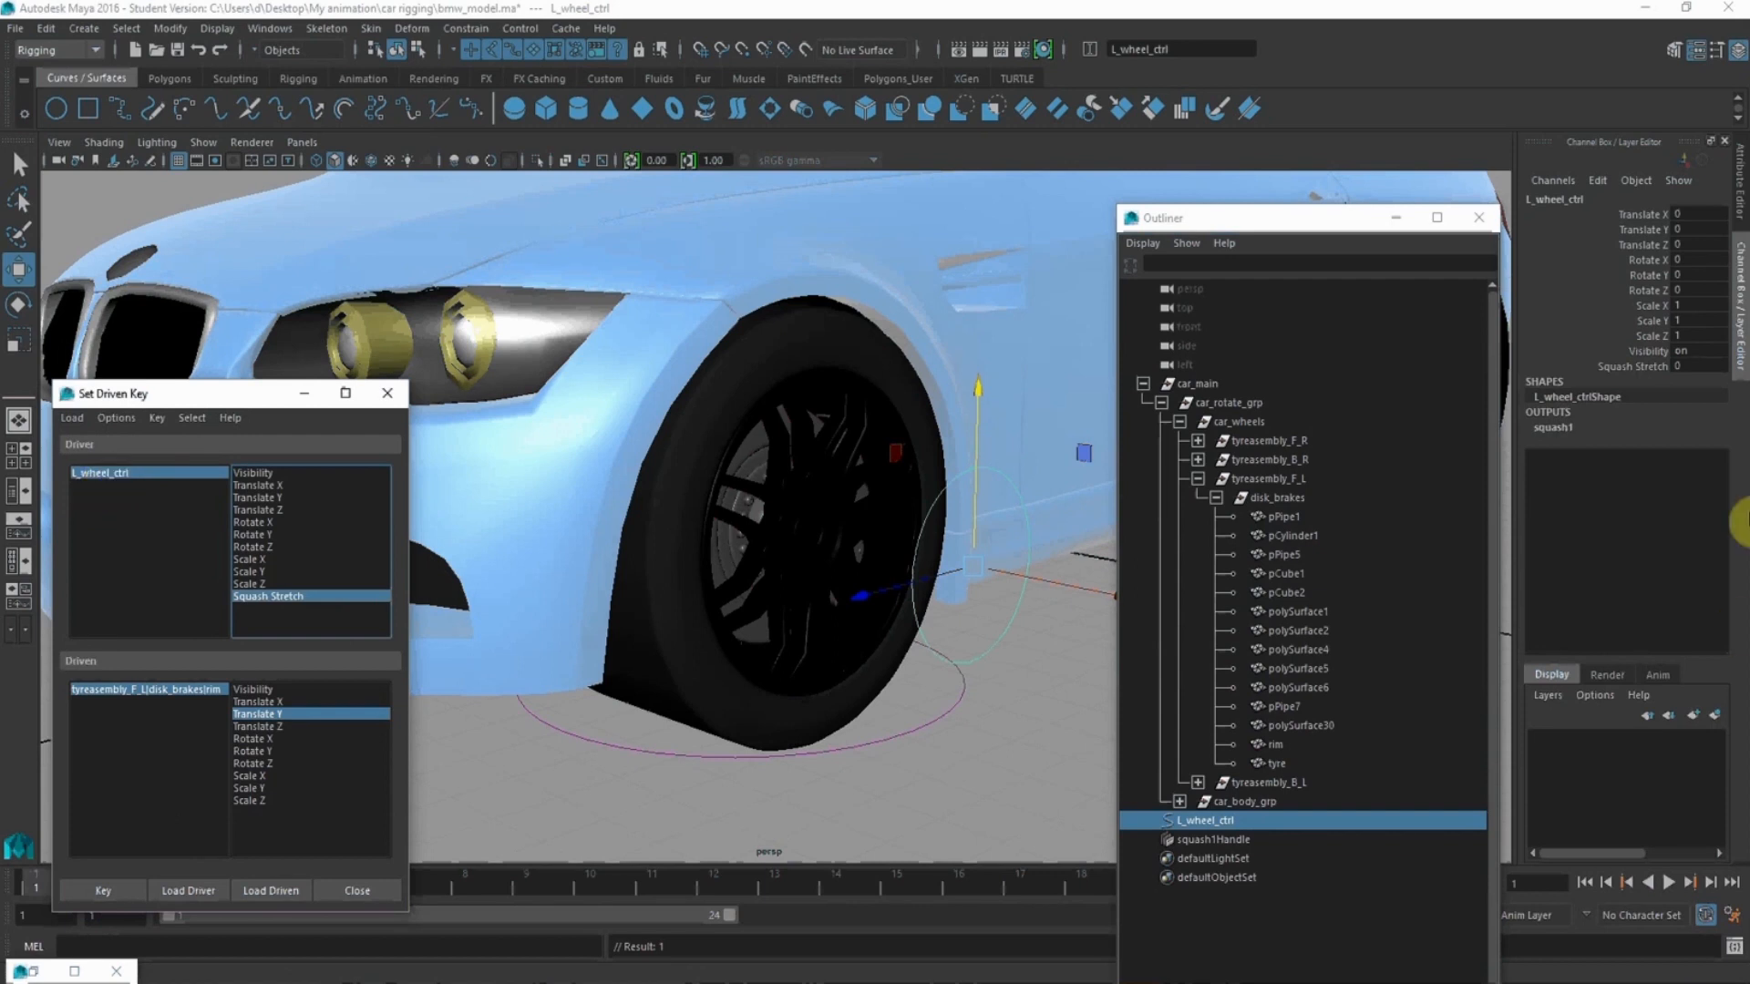
- Set L_wheel_ctrl's Squash Stretch to 10 and the rim's Translate Y to -0.5, and set the driven key
left_click(1640, 365)
middle_click_drag(991, 548, 1073, 558)
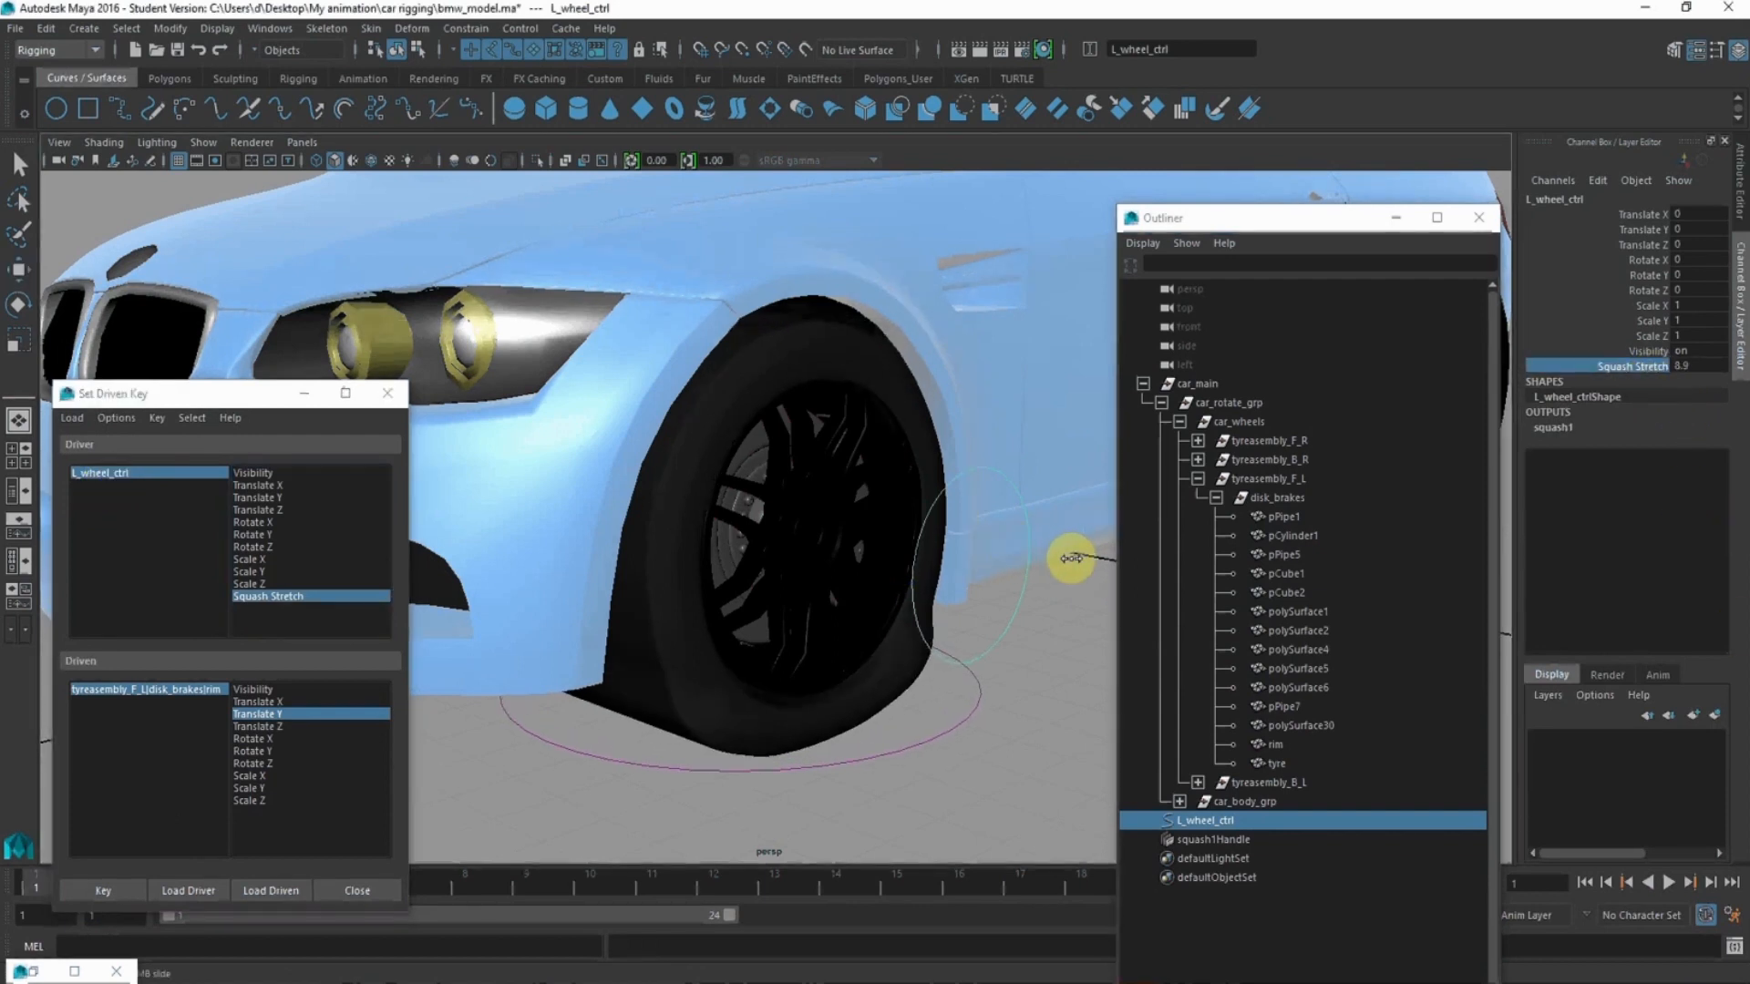
left_click(168, 687)
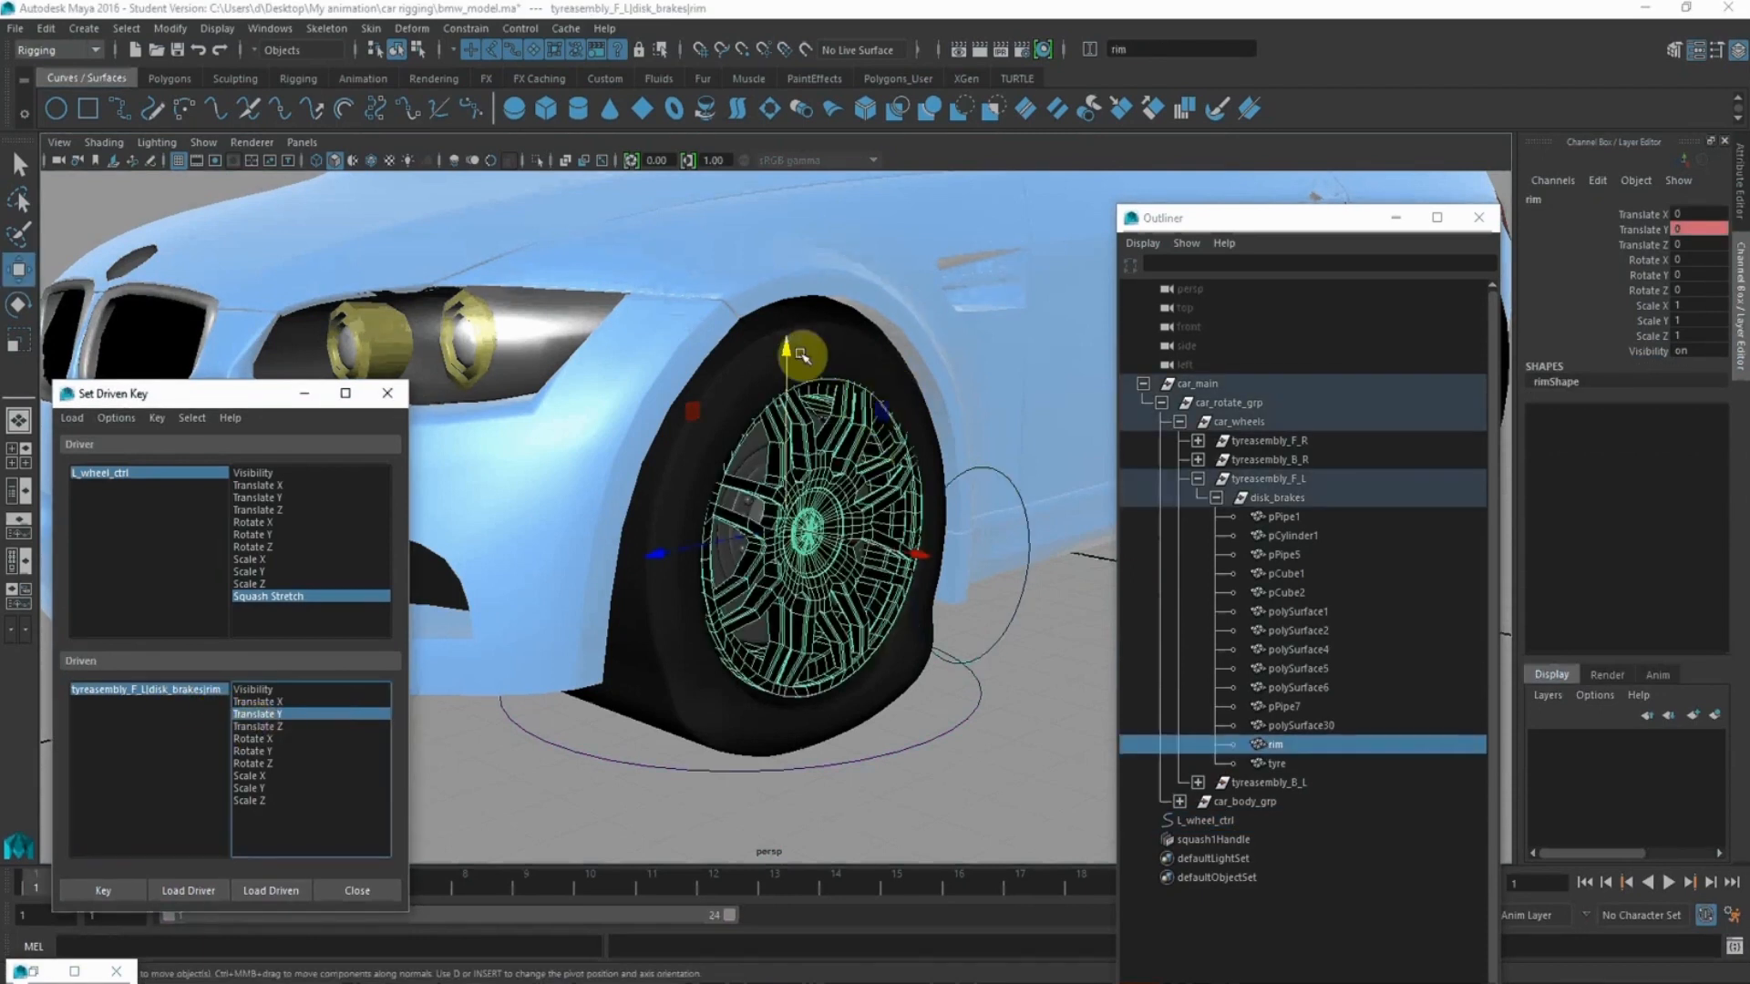
left_click_drag(787, 348, 785, 366)
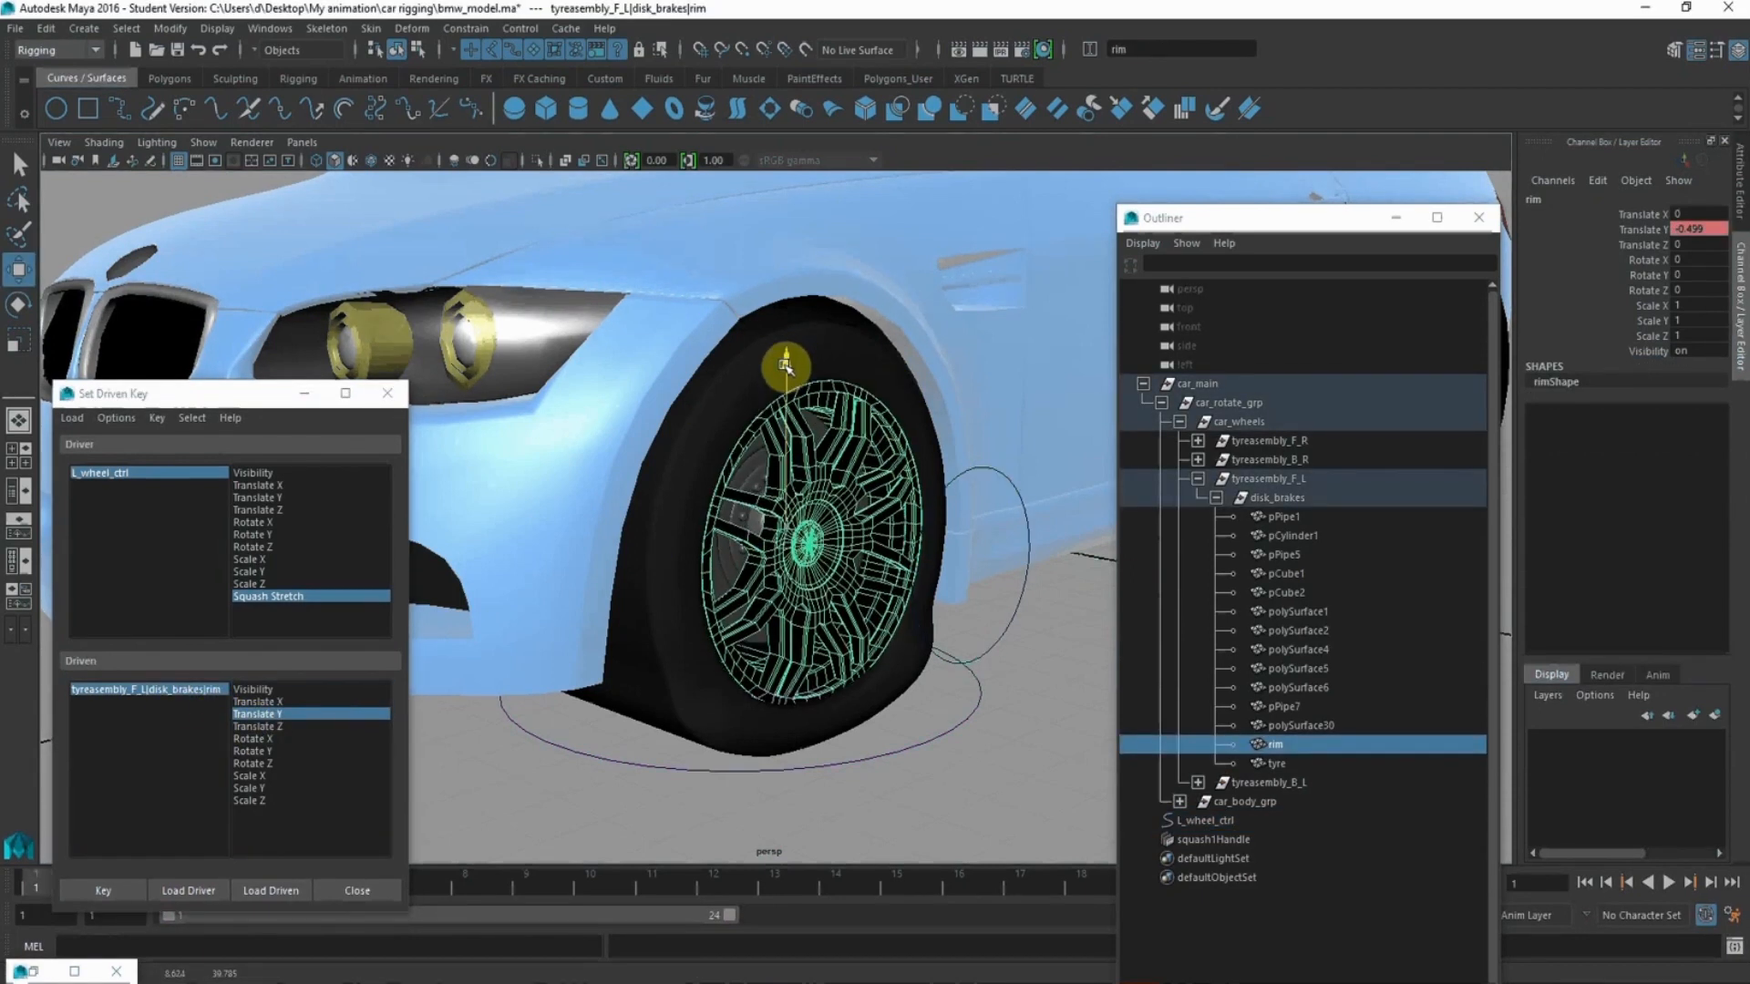
left_click(1691, 230)
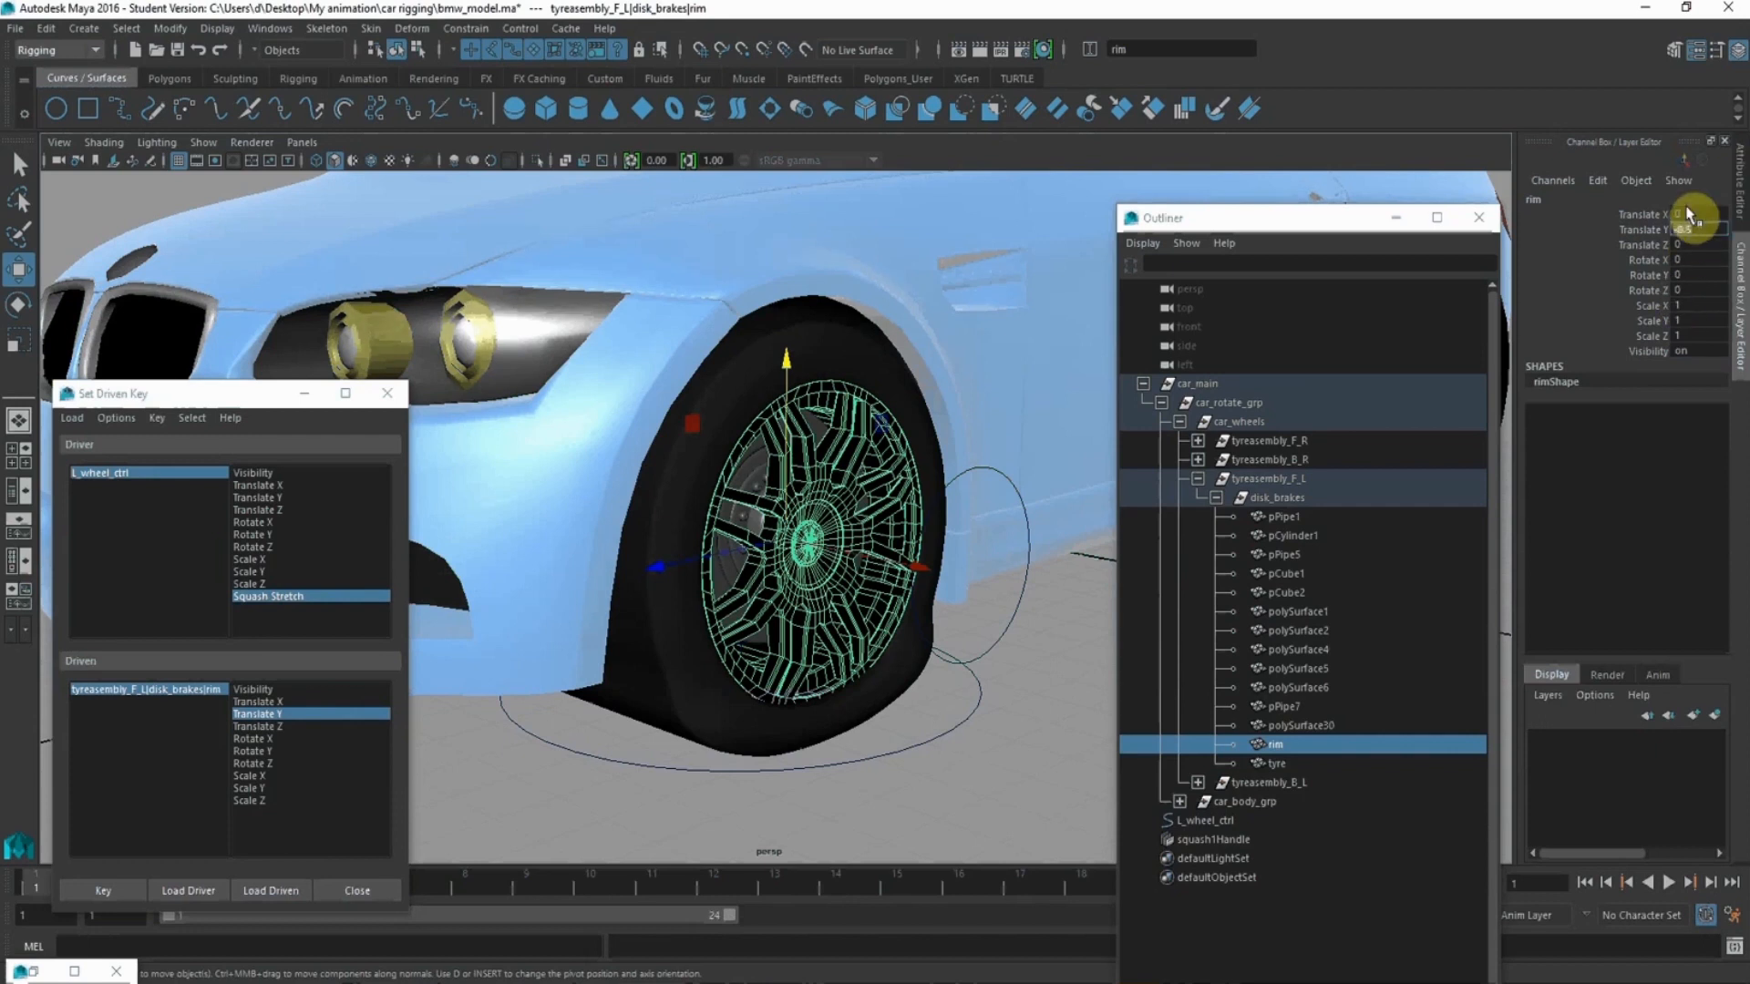
key("Return")
left_click(108, 888)
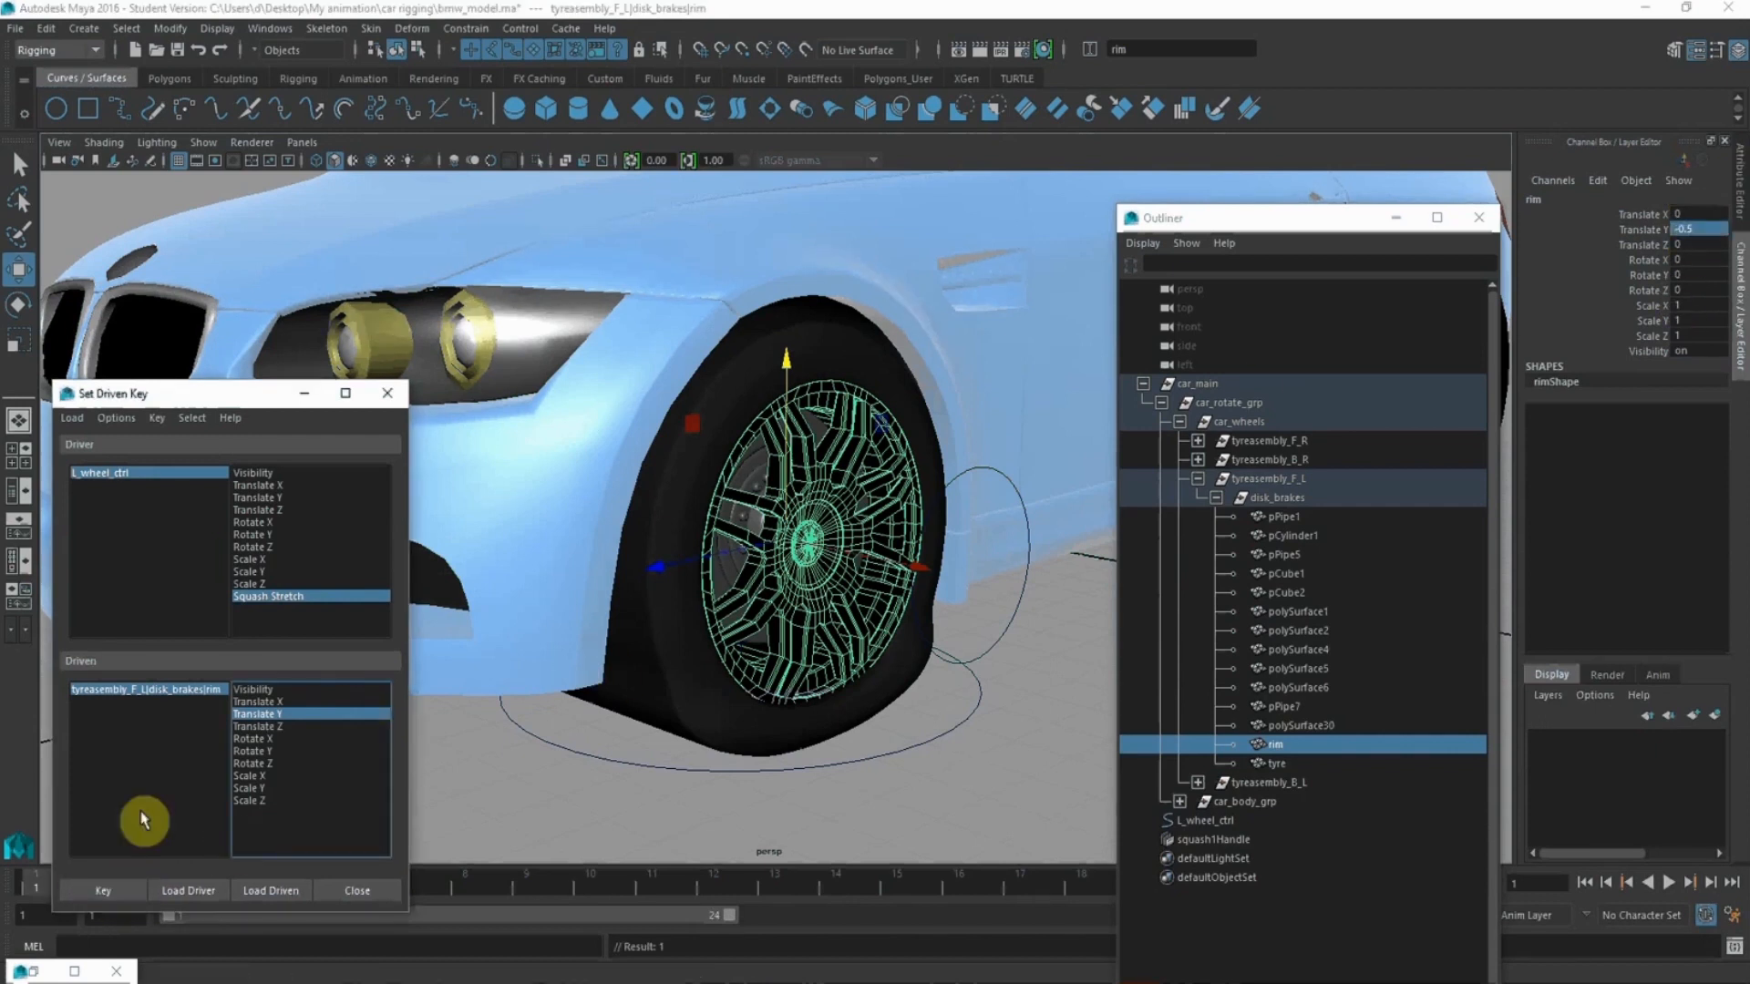
- Set L_wheel_ctrl's Squash Stretch to -10
left_click(113, 474)
left_click(264, 596)
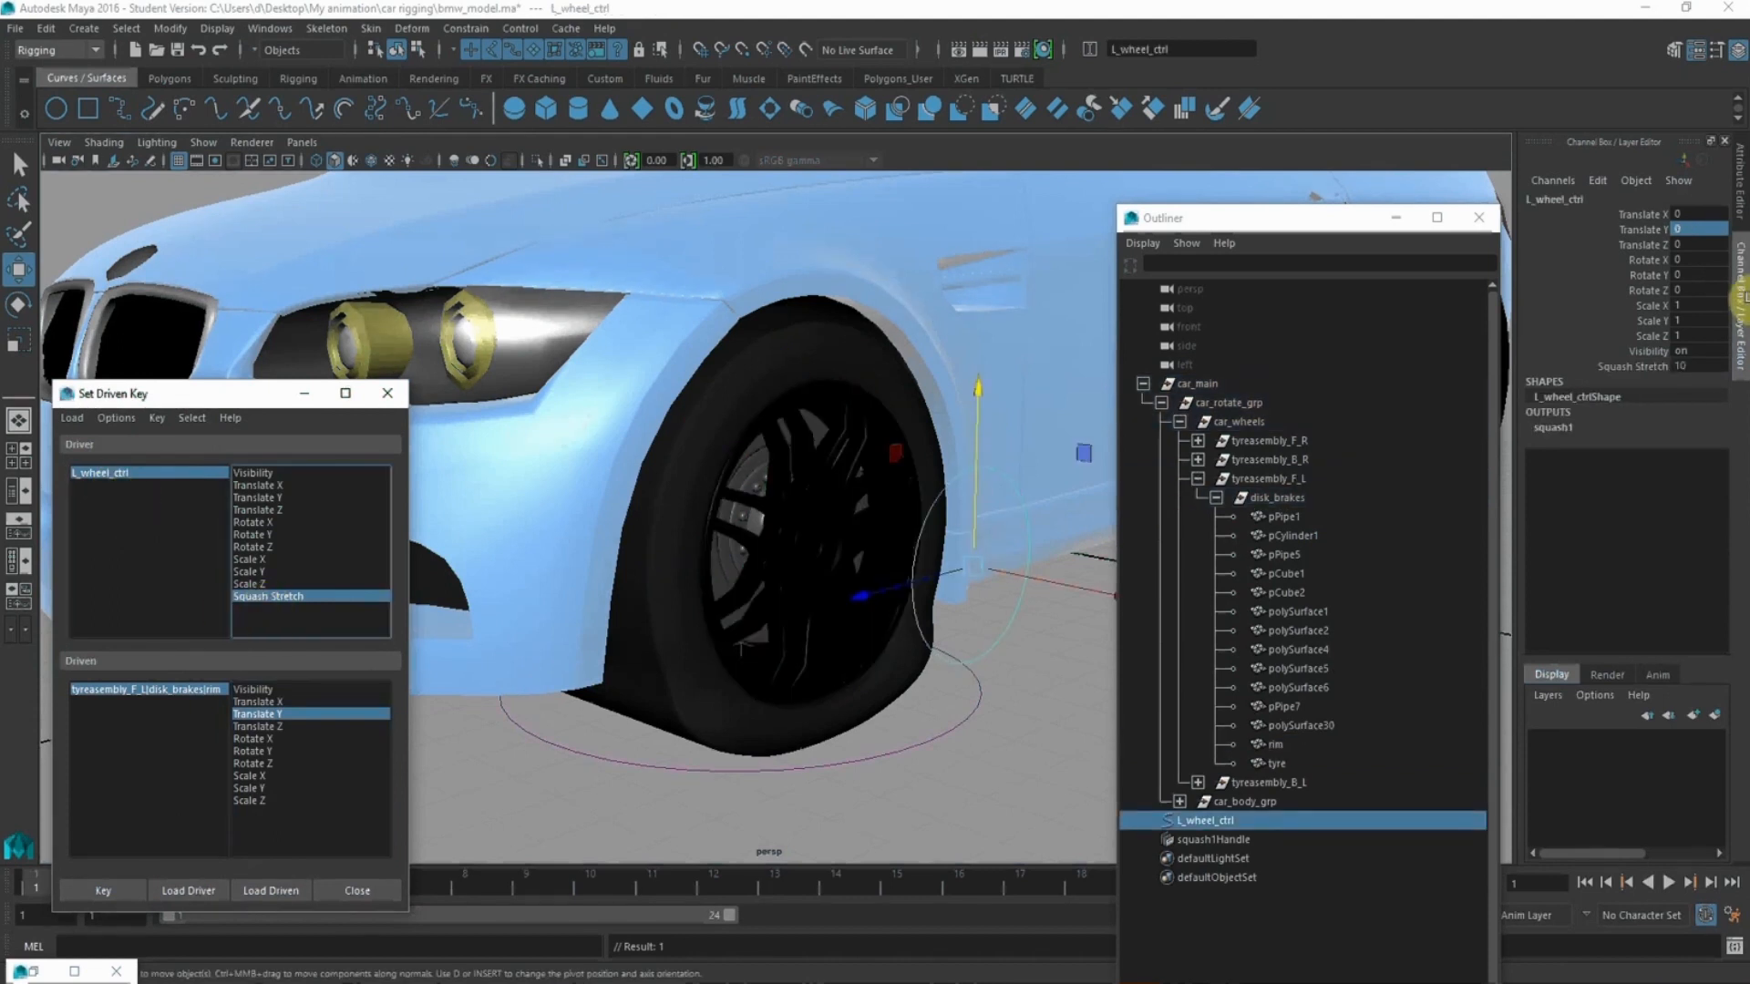
left_click(1695, 366)
type("-10")
key("Return")
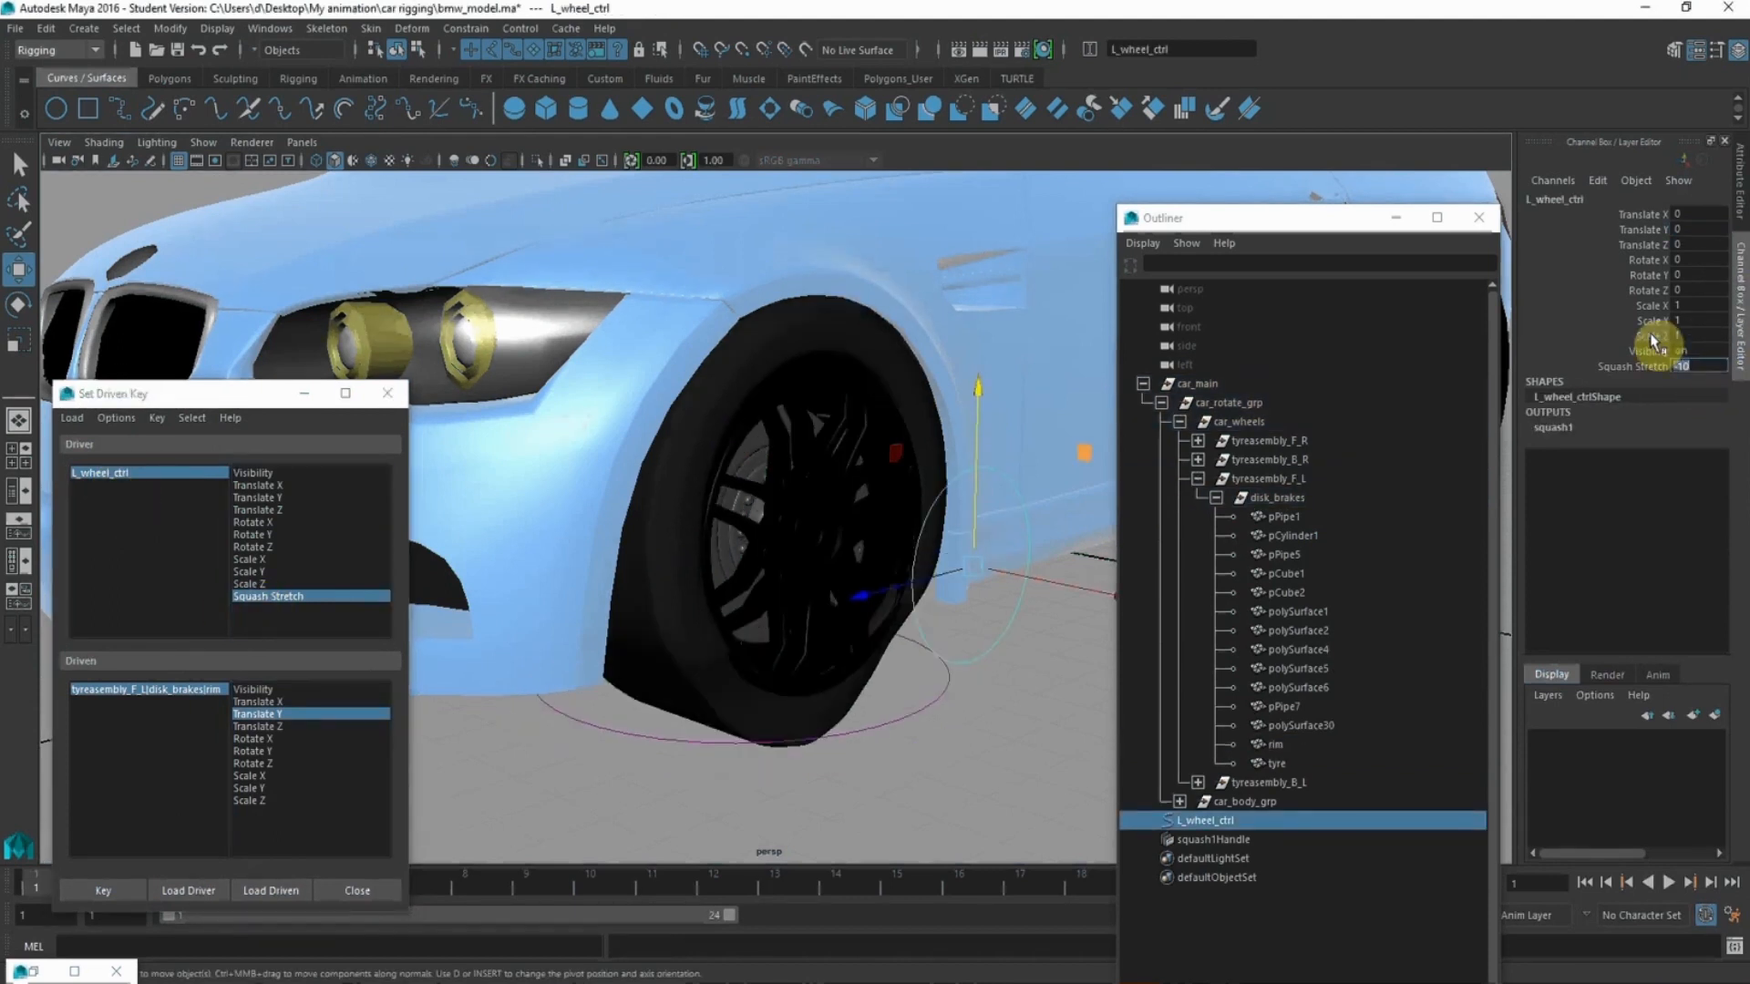
- Set the rim's Translate Y to 0.5 and set the driven key for Squash Stretch -10
left_click(88, 692)
left_click(250, 714)
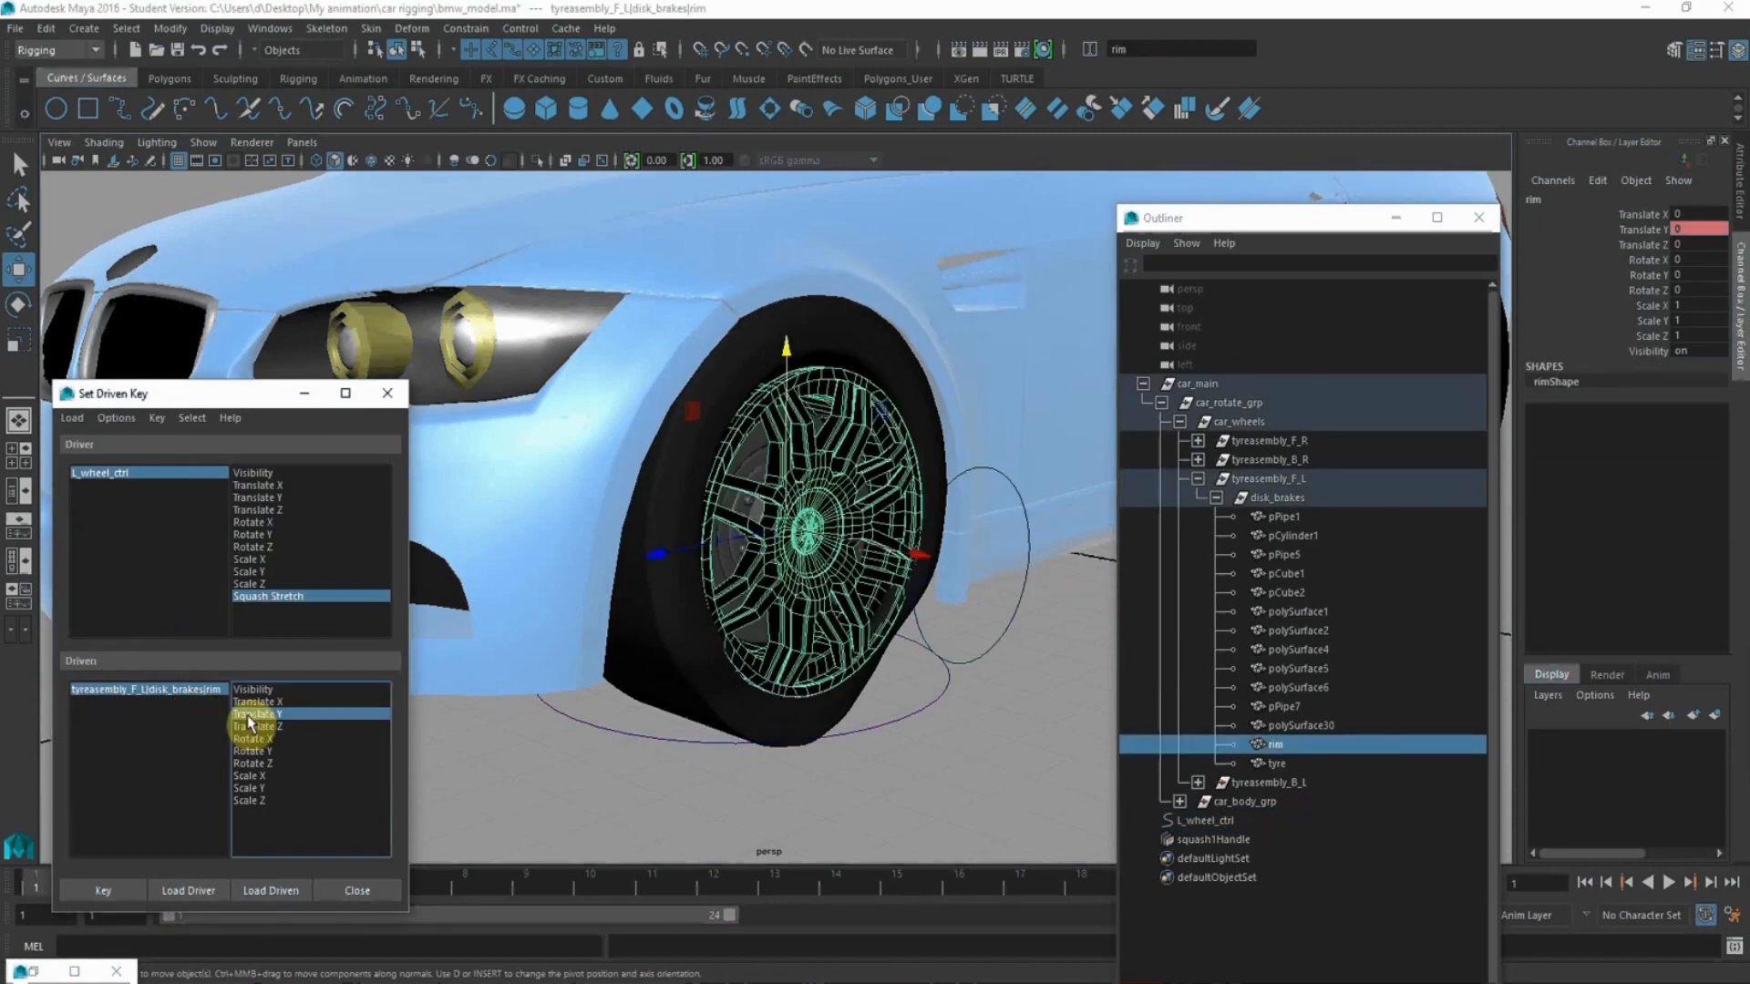
left_click(1717, 225)
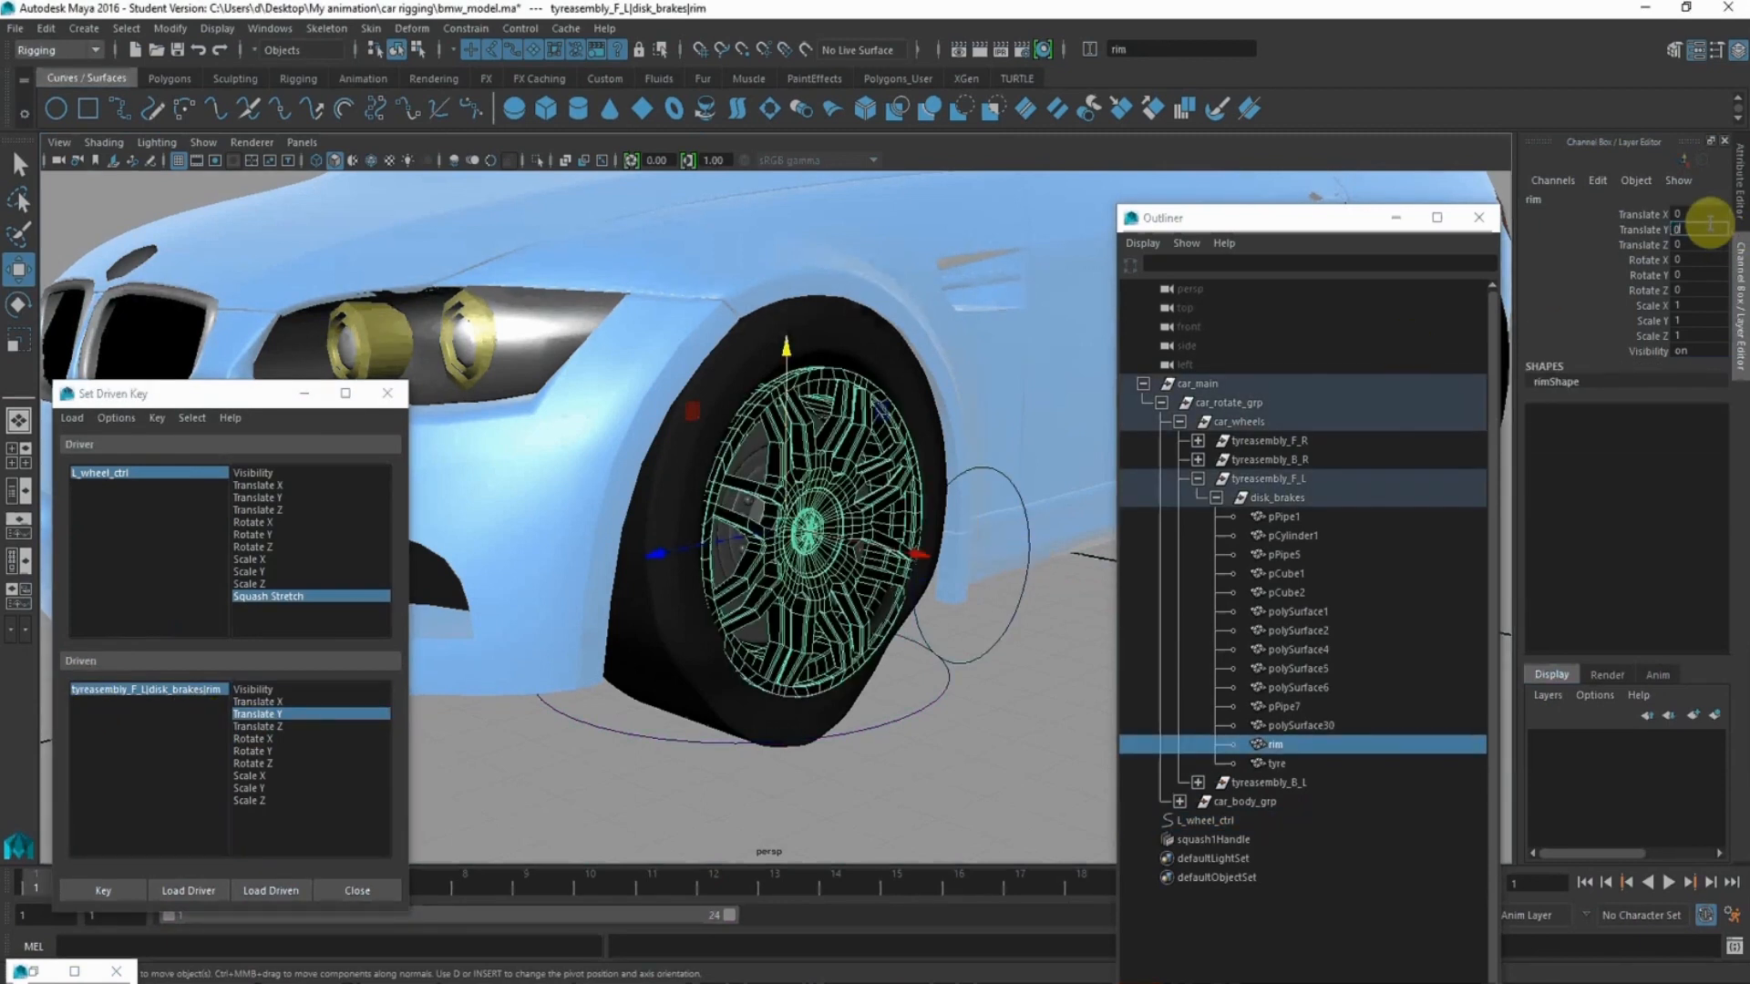
type("0.5")
key("Return")
left_click_drag(798, 595, 731, 546, "alt")
left_click_drag(772, 418, 729, 437, "alt")
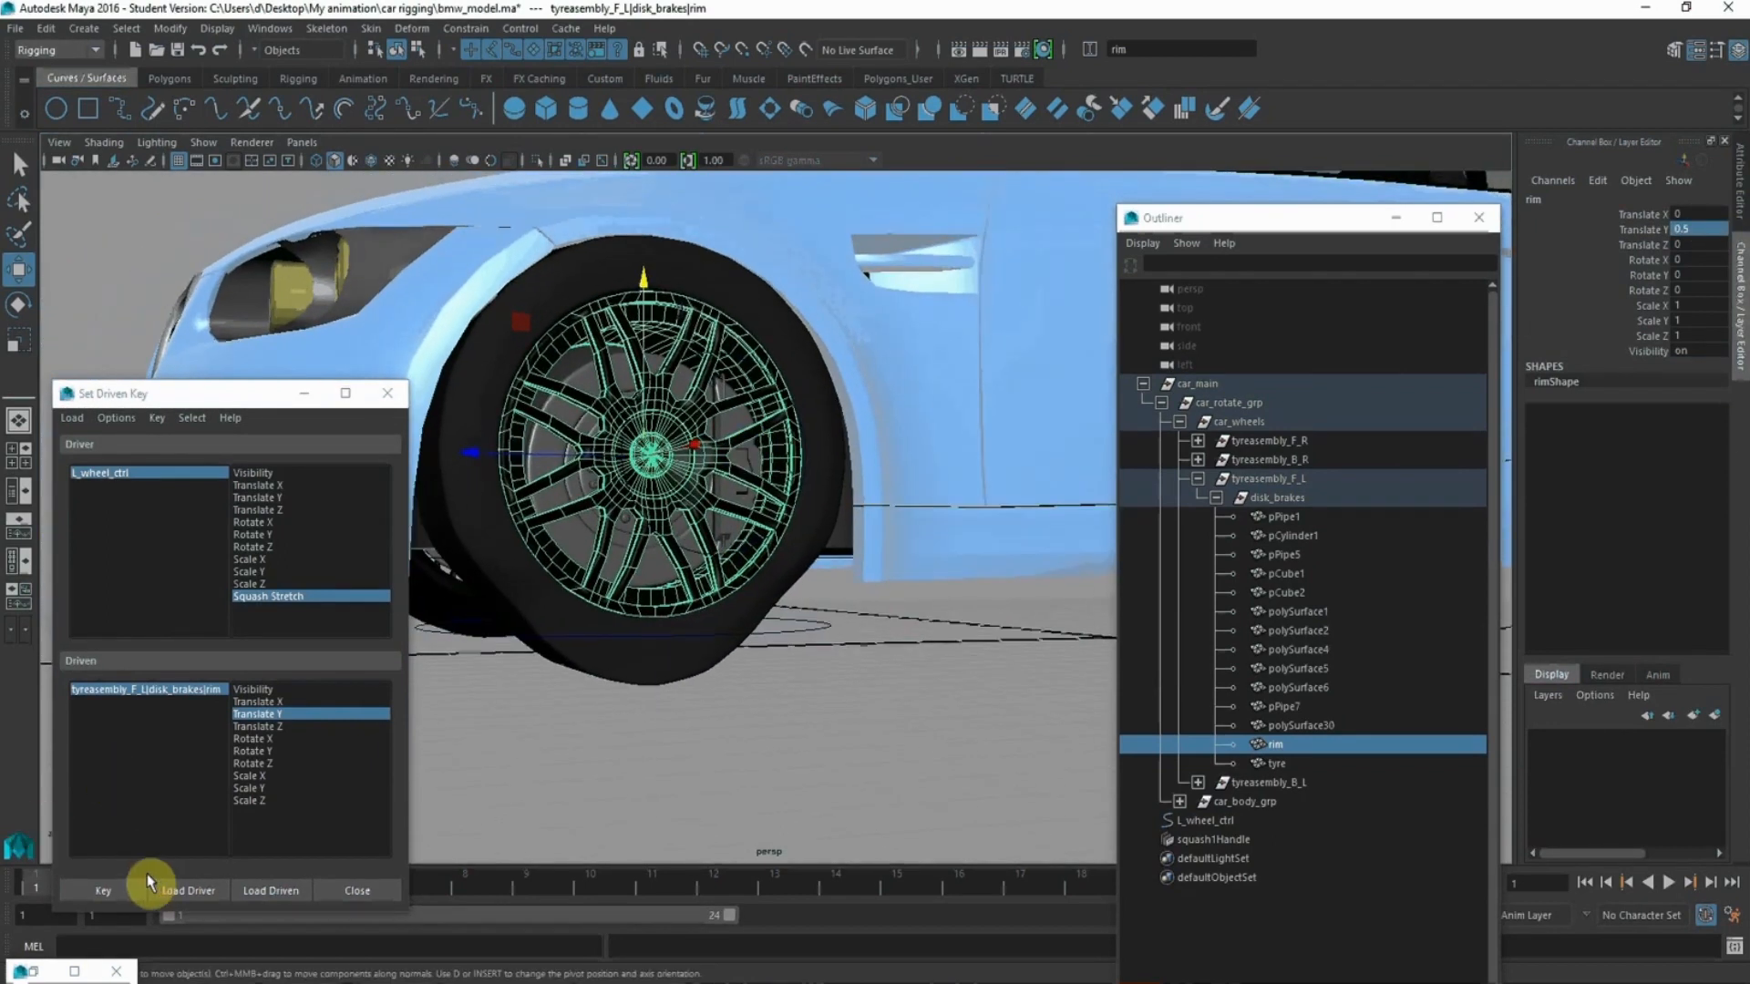
left_click(103, 890)
- Select L_wheel_ctrl and return its Squash Stretch to 0
left_click(107, 474)
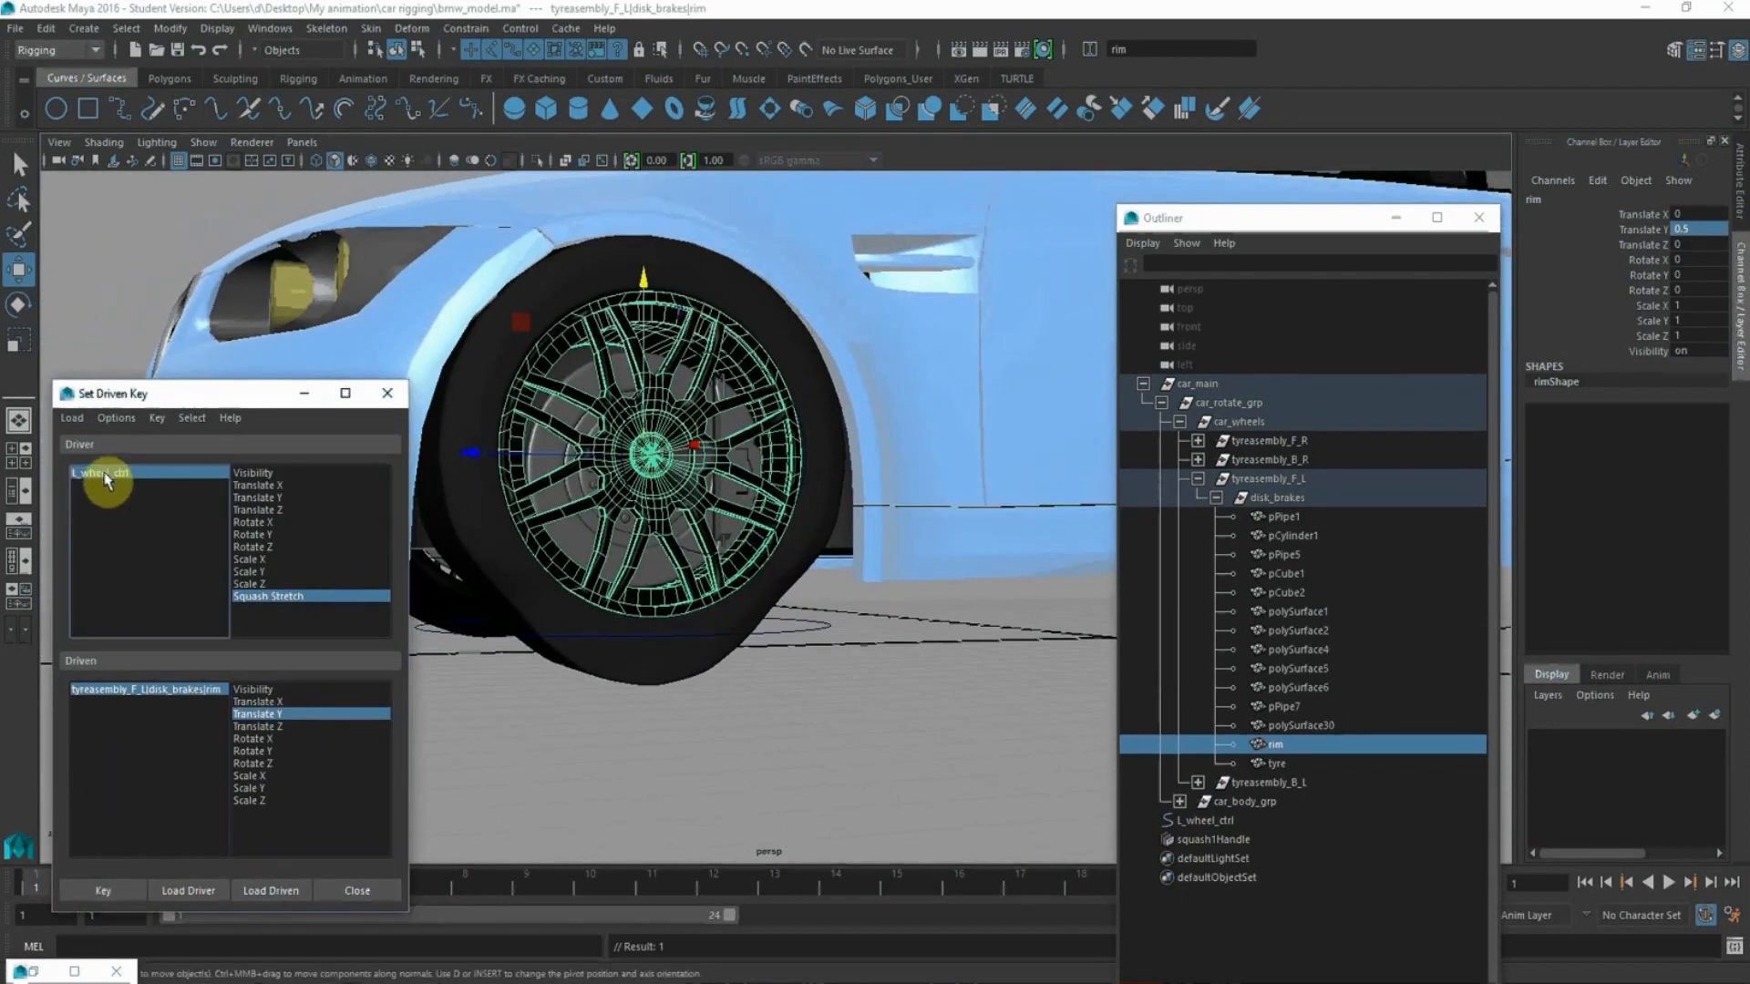
left_click_drag(680, 614, 988, 715, "alt")
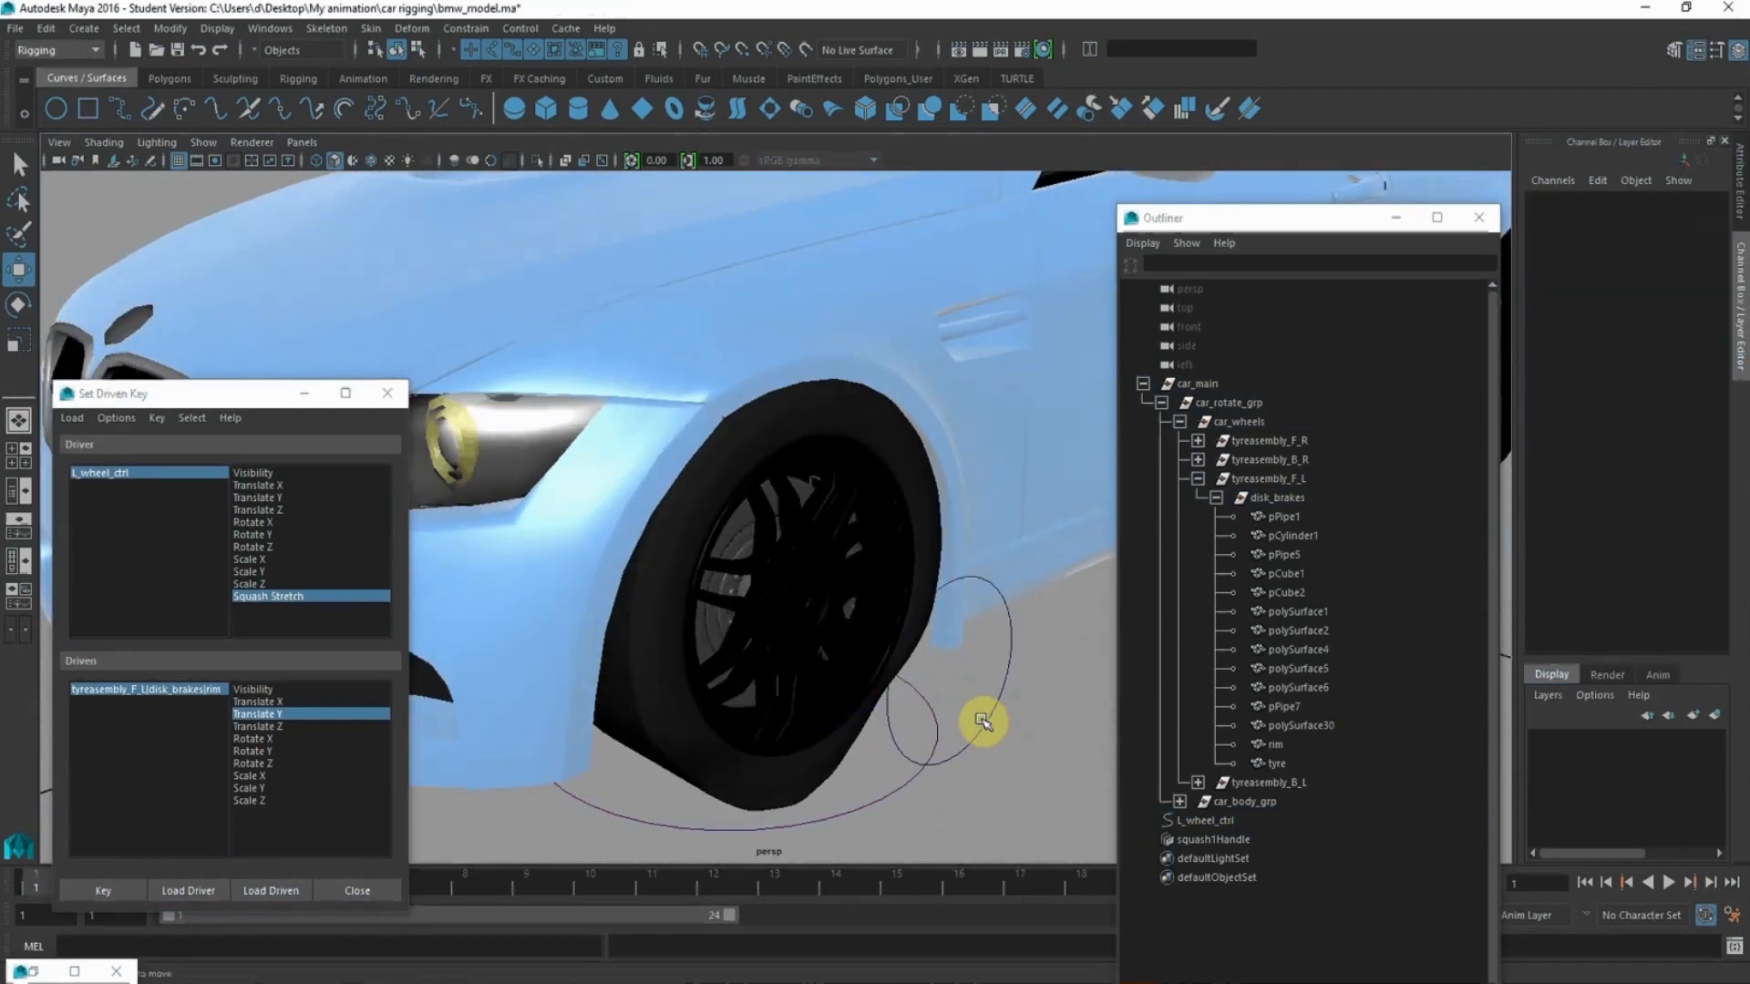
double_click(1696, 367)
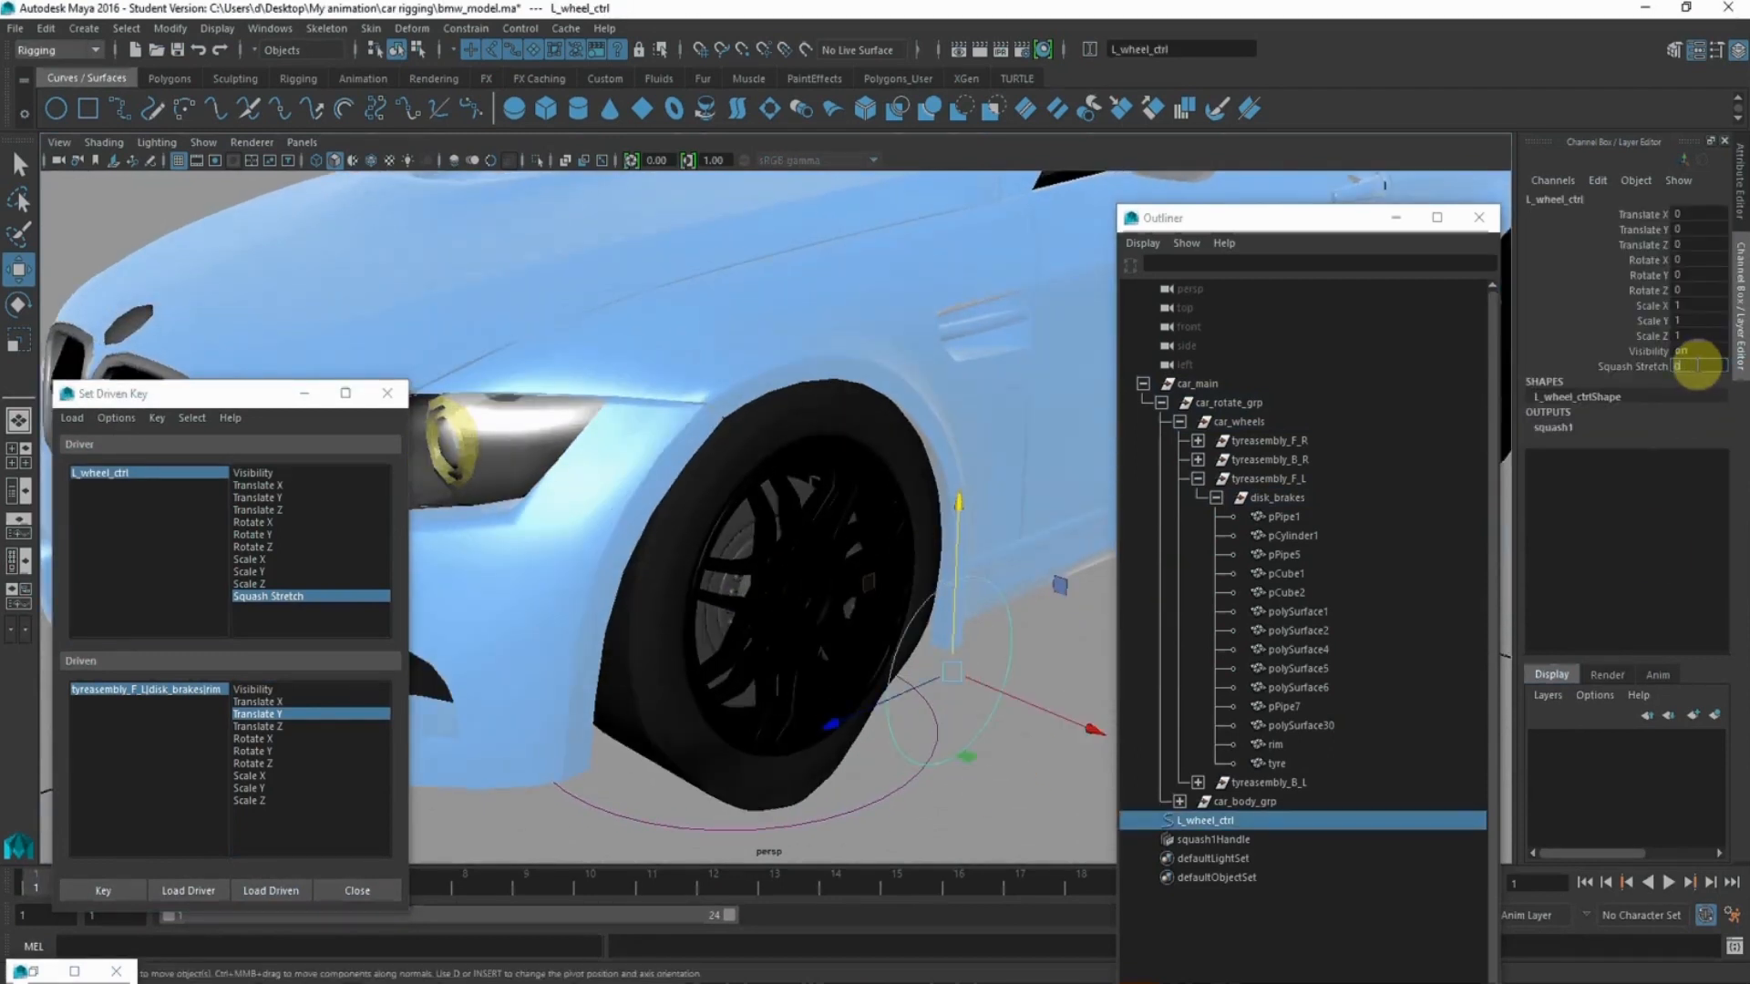
type("0")
key("Return")
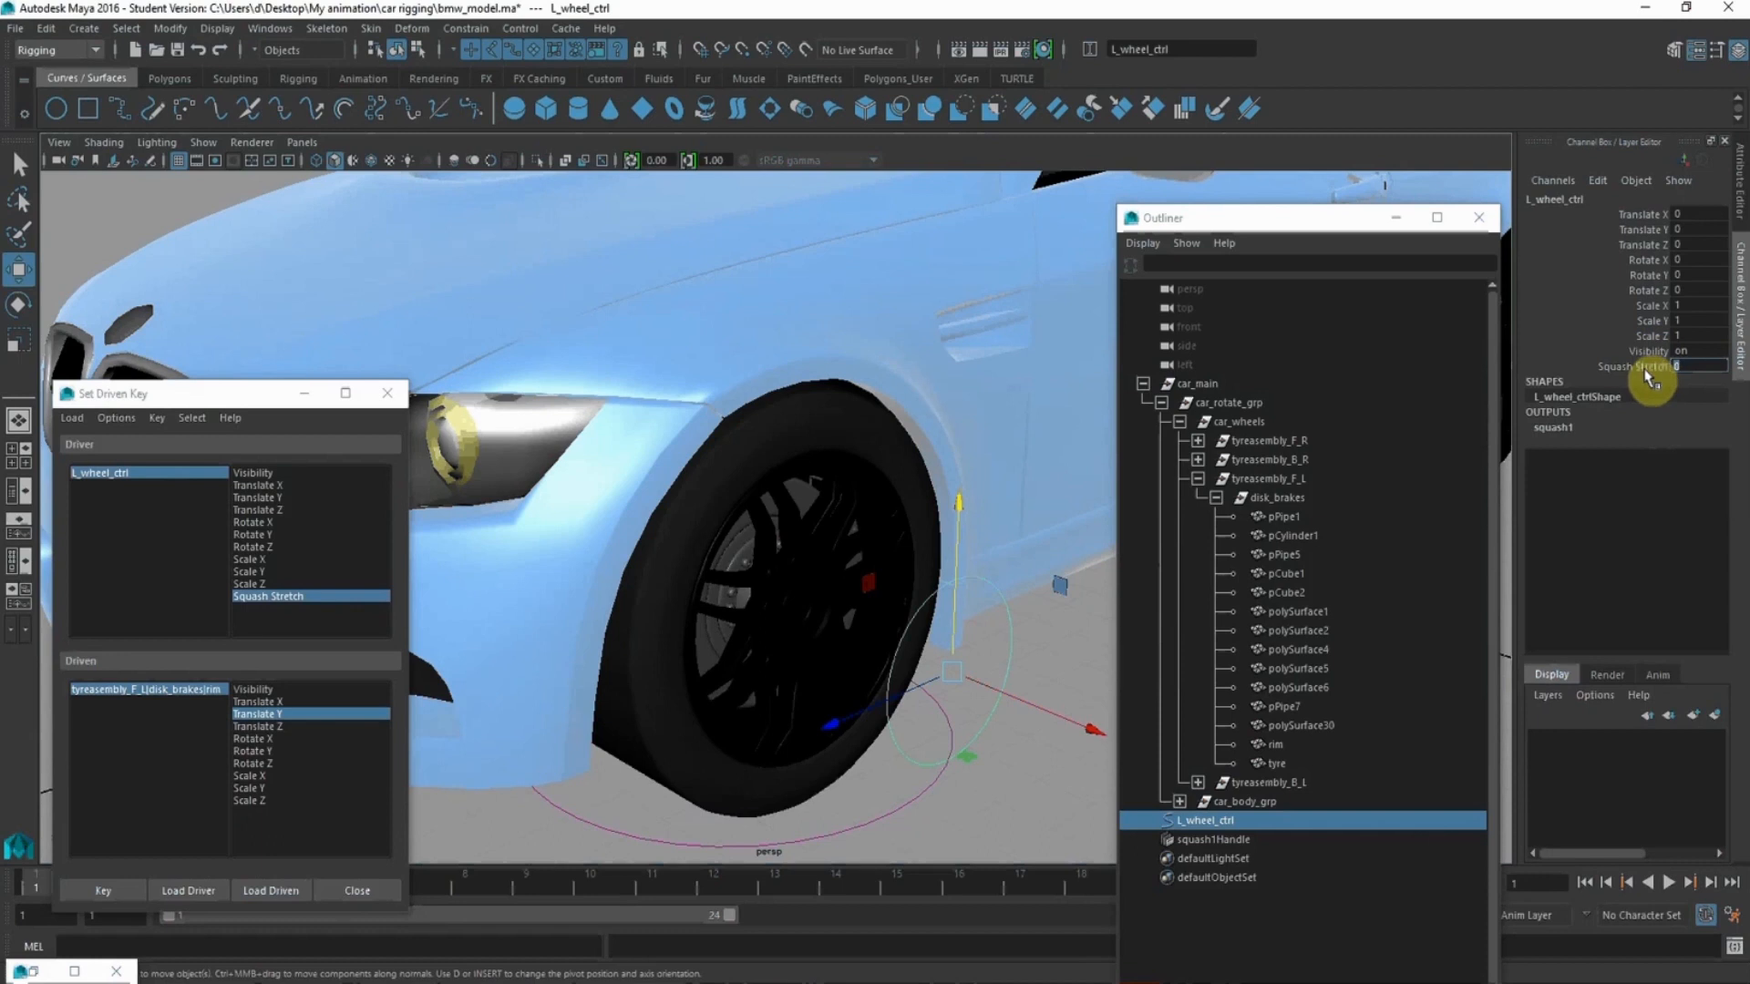
- Test how the rim follows the tyre by scrubbing L_wheel_ctrl's Squash Stretch, and undo the change
left_click(1631, 366)
middle_click_drag(769, 477, 878, 486)
key("ctrl+z")
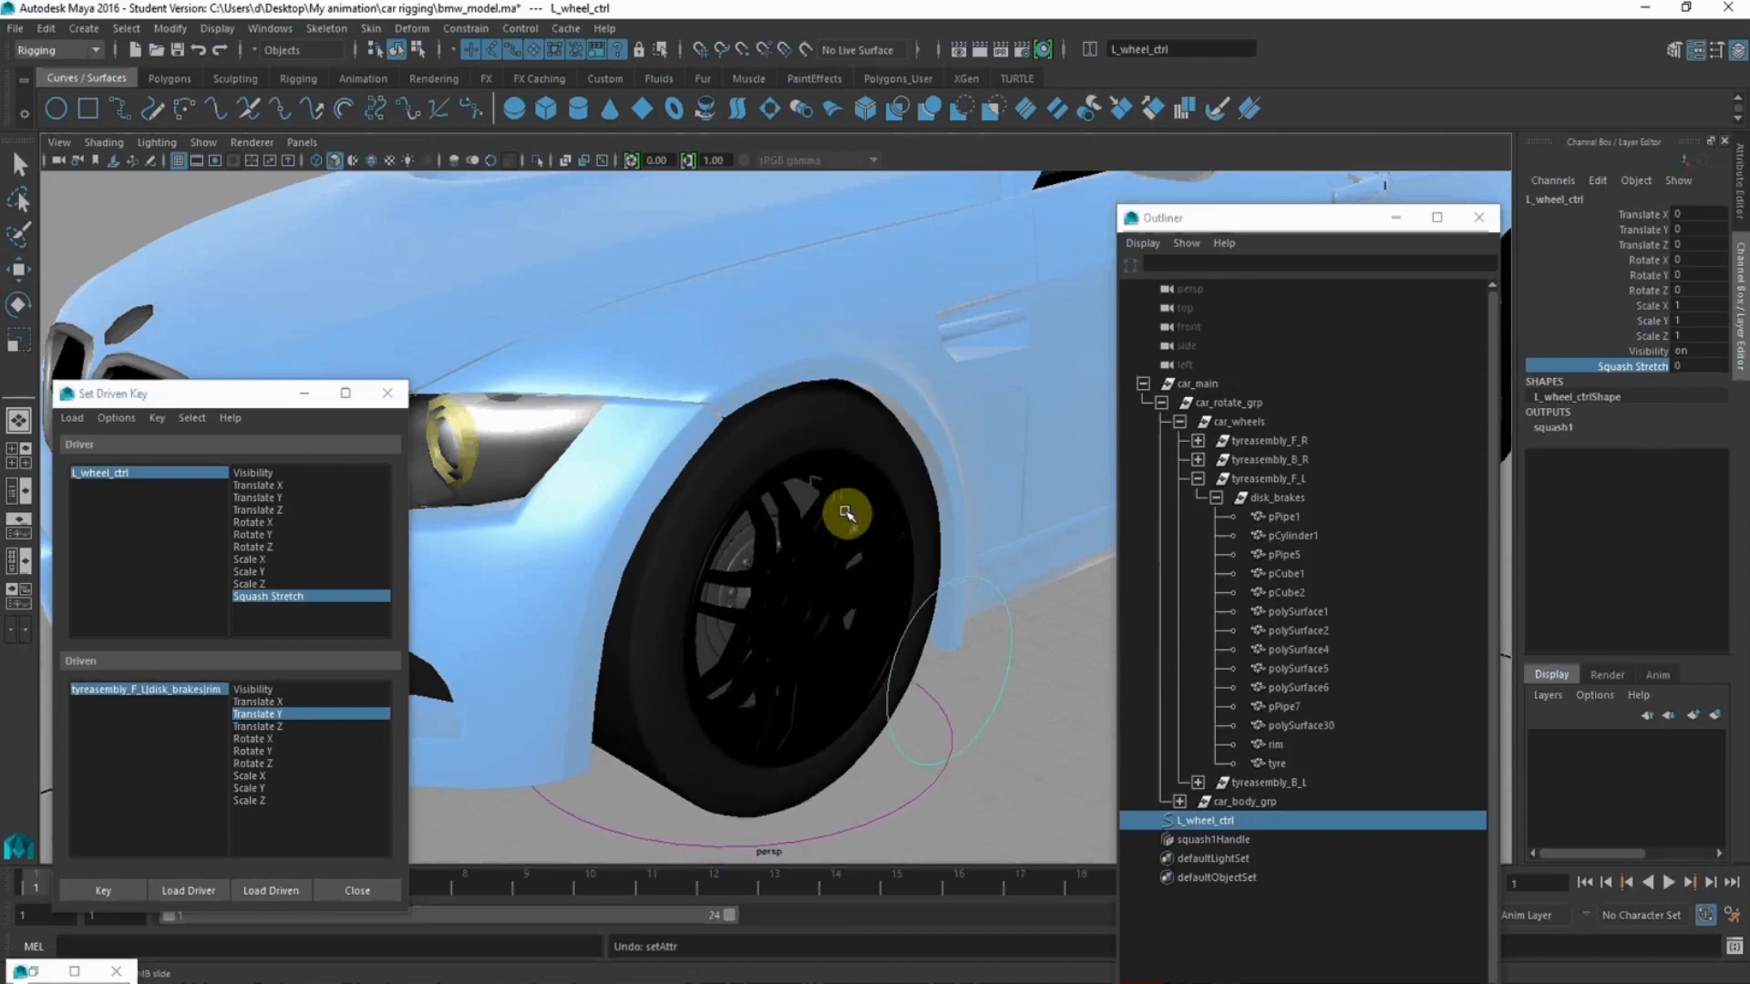
- Select the brake parts pPipe1 through polySurface30 and examine them on the front left wheel
left_click_drag(847, 516, 832, 473, "alt")
left_click(1279, 516)
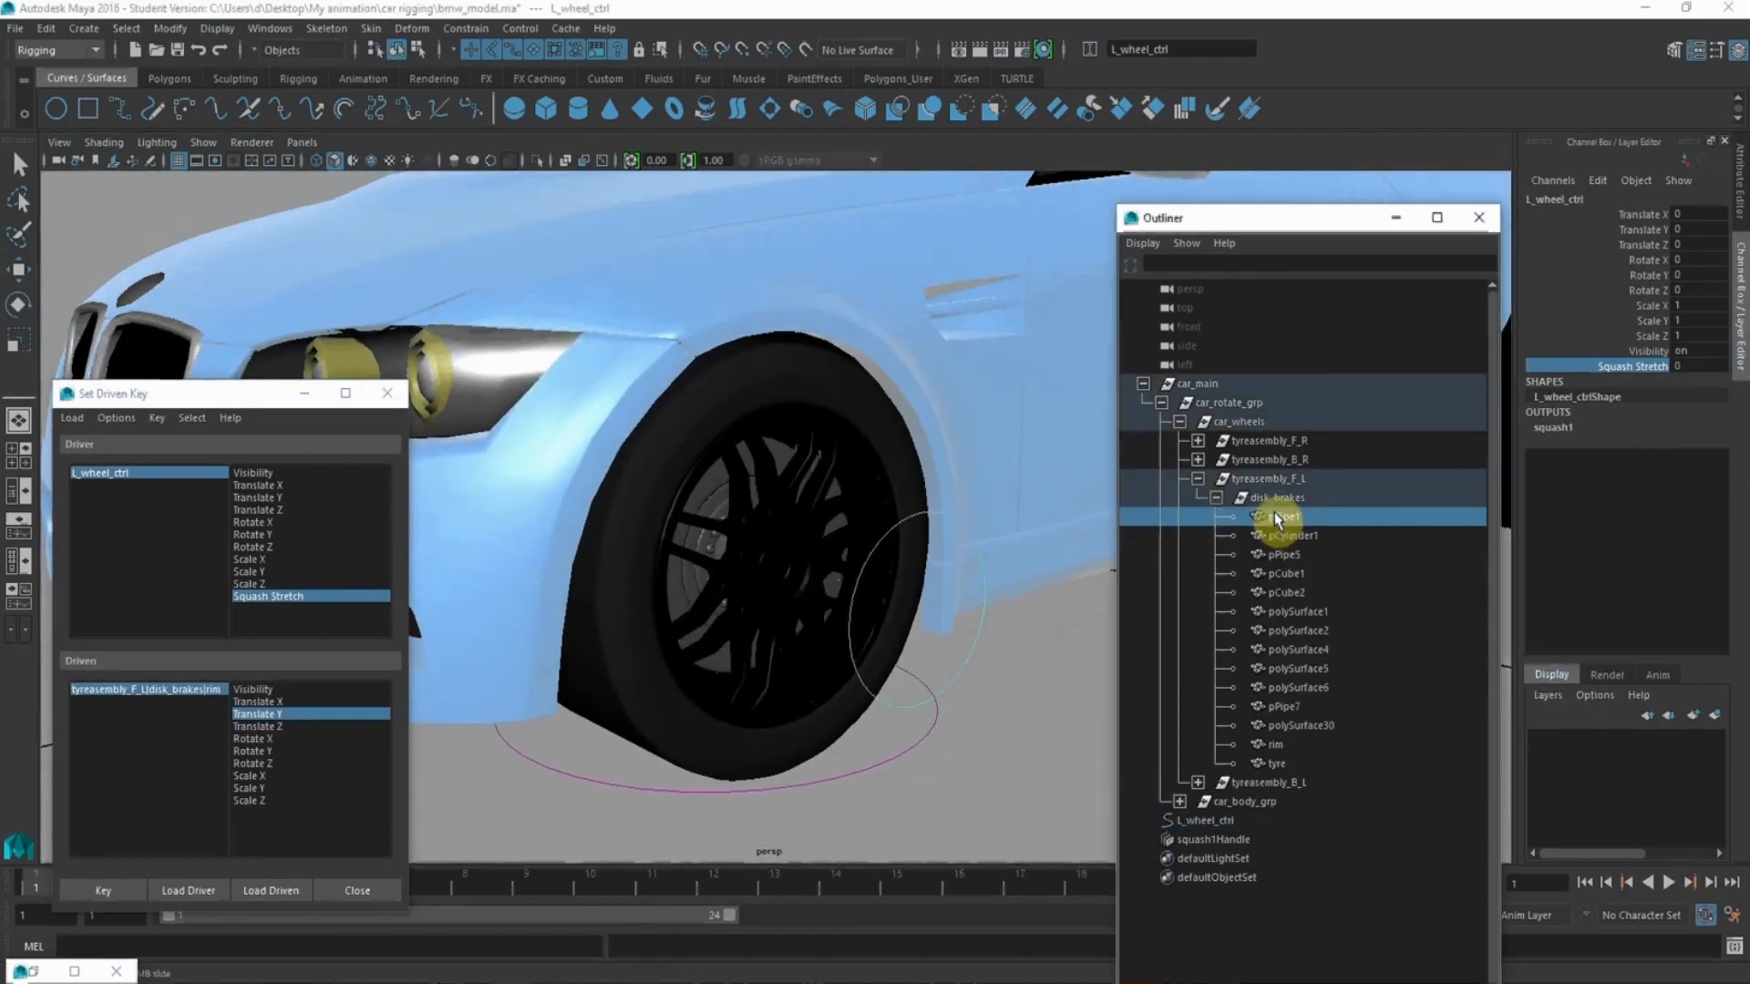
key("w")
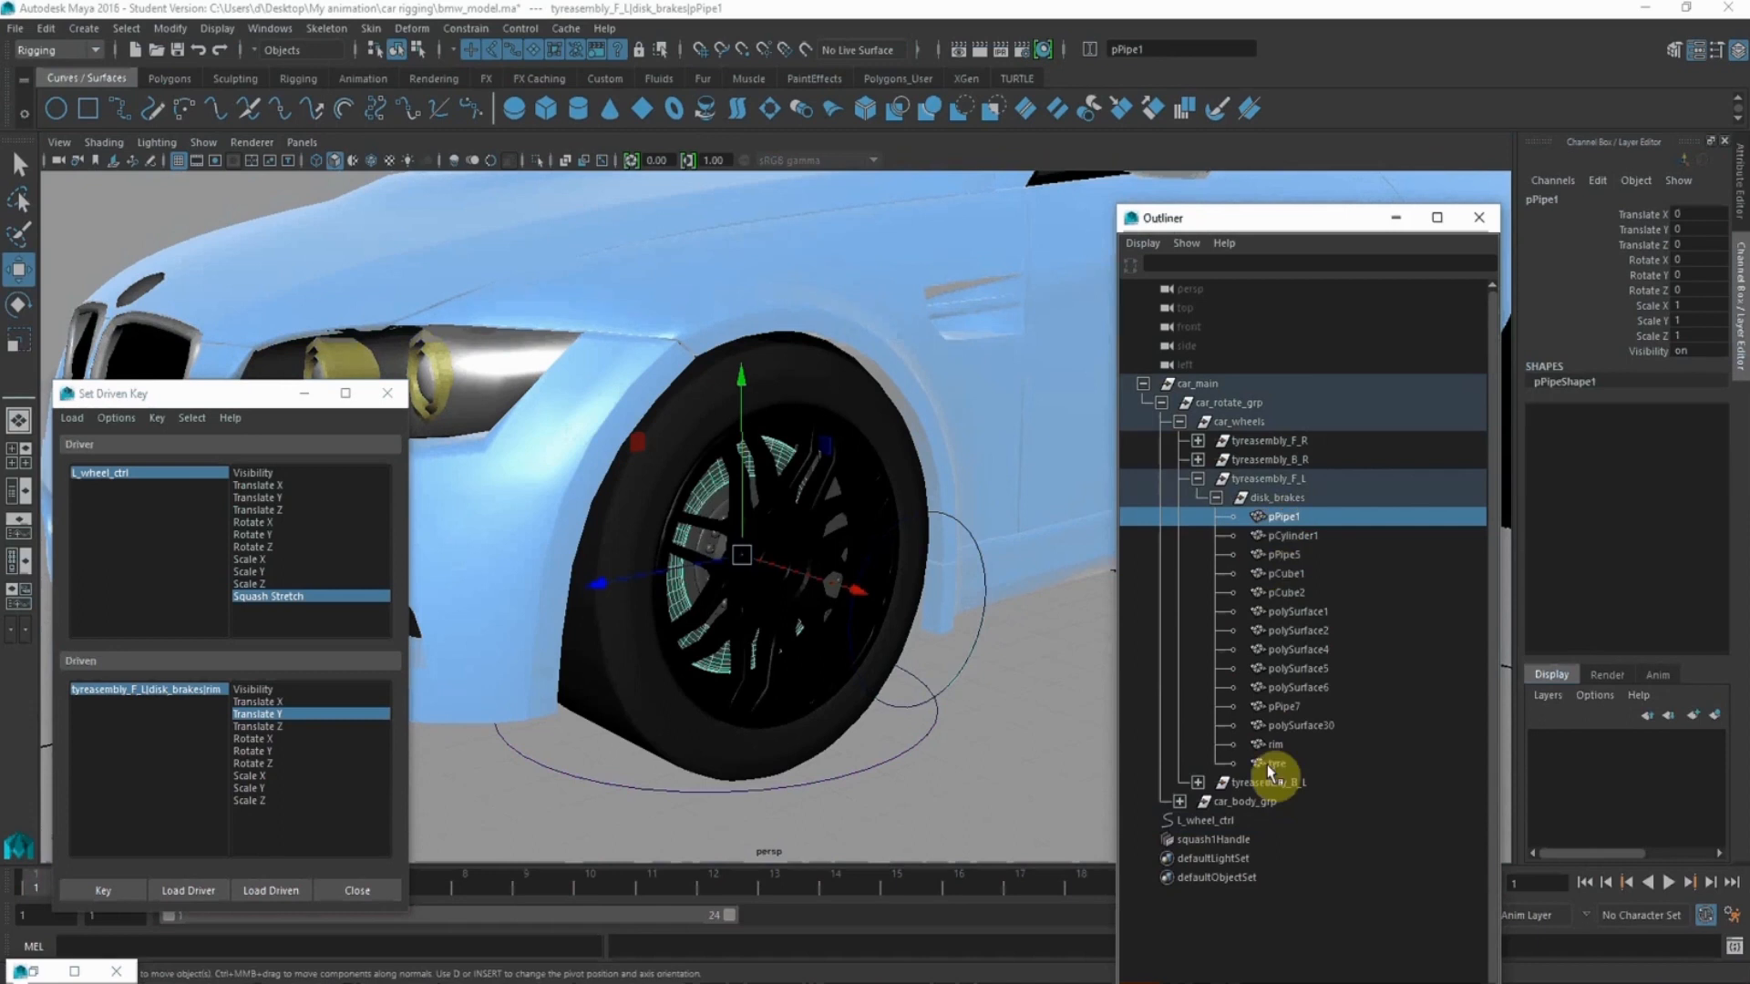
left_click(1305, 727, "shift")
left_click_drag(801, 586, 855, 519, "alt")
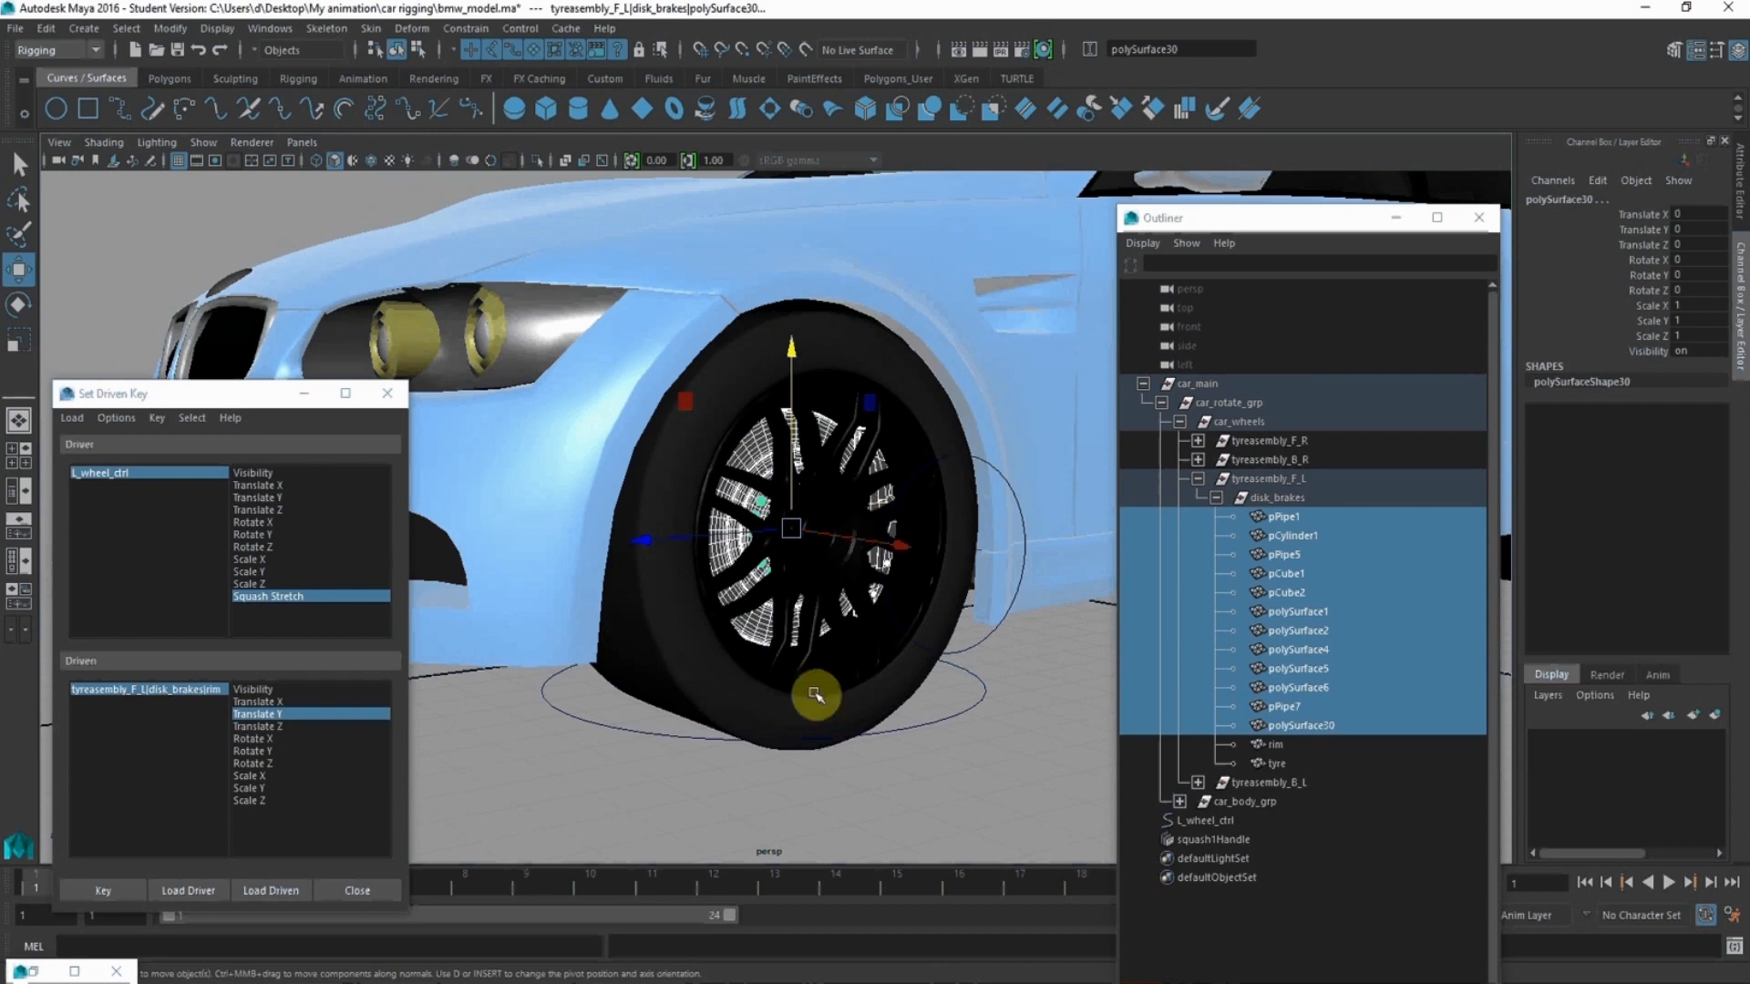
left_click_drag(861, 620, 832, 625, "alt")
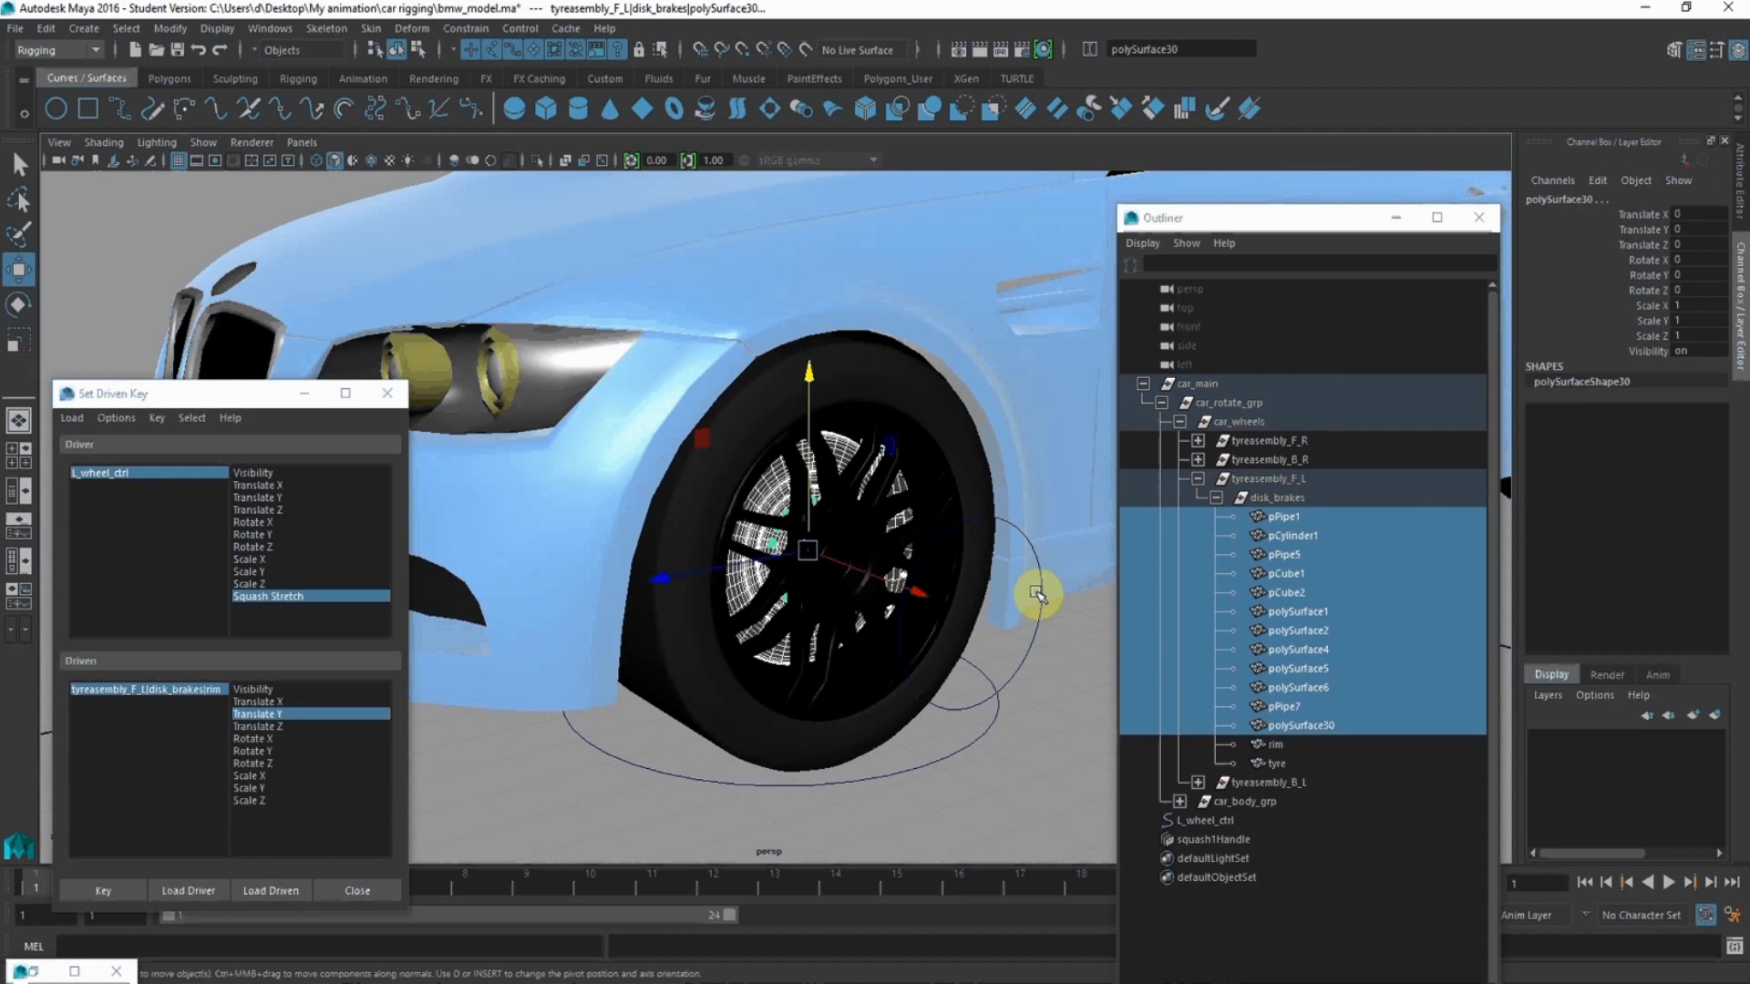
scroll(735, 566, "down", 3)
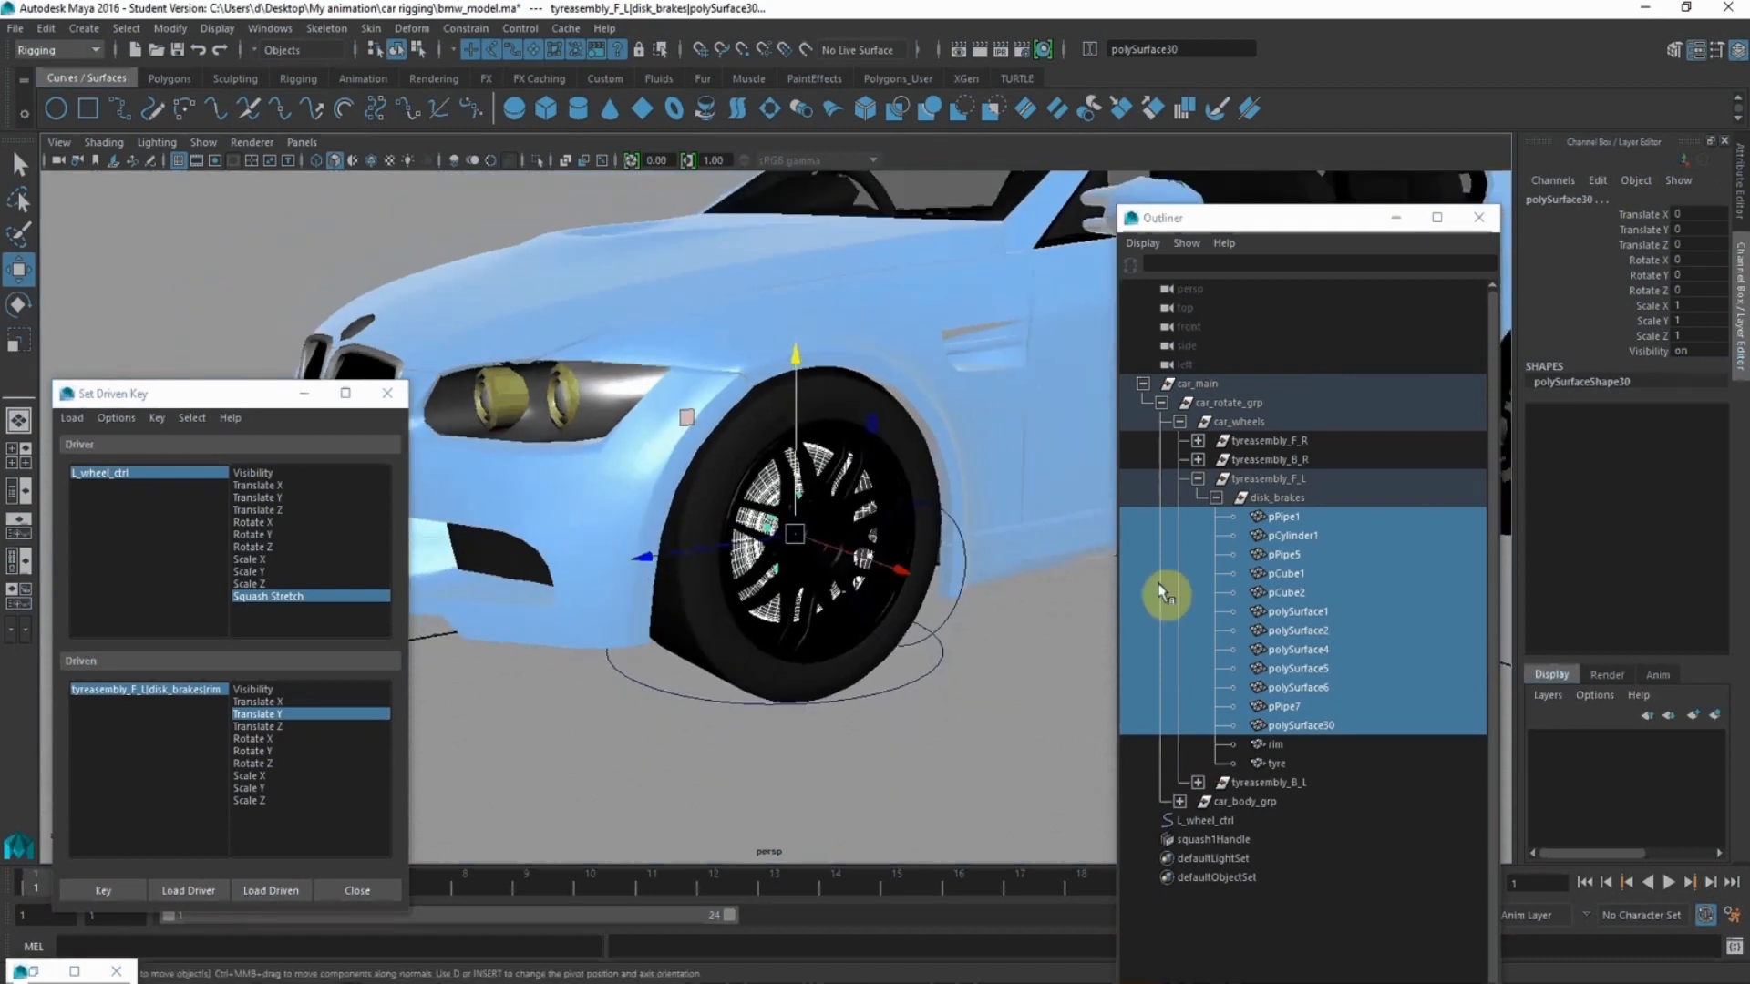
- Parent squash1Handle under L_wheel_ctrl in the Outliner and select the control
left_click(1208, 840)
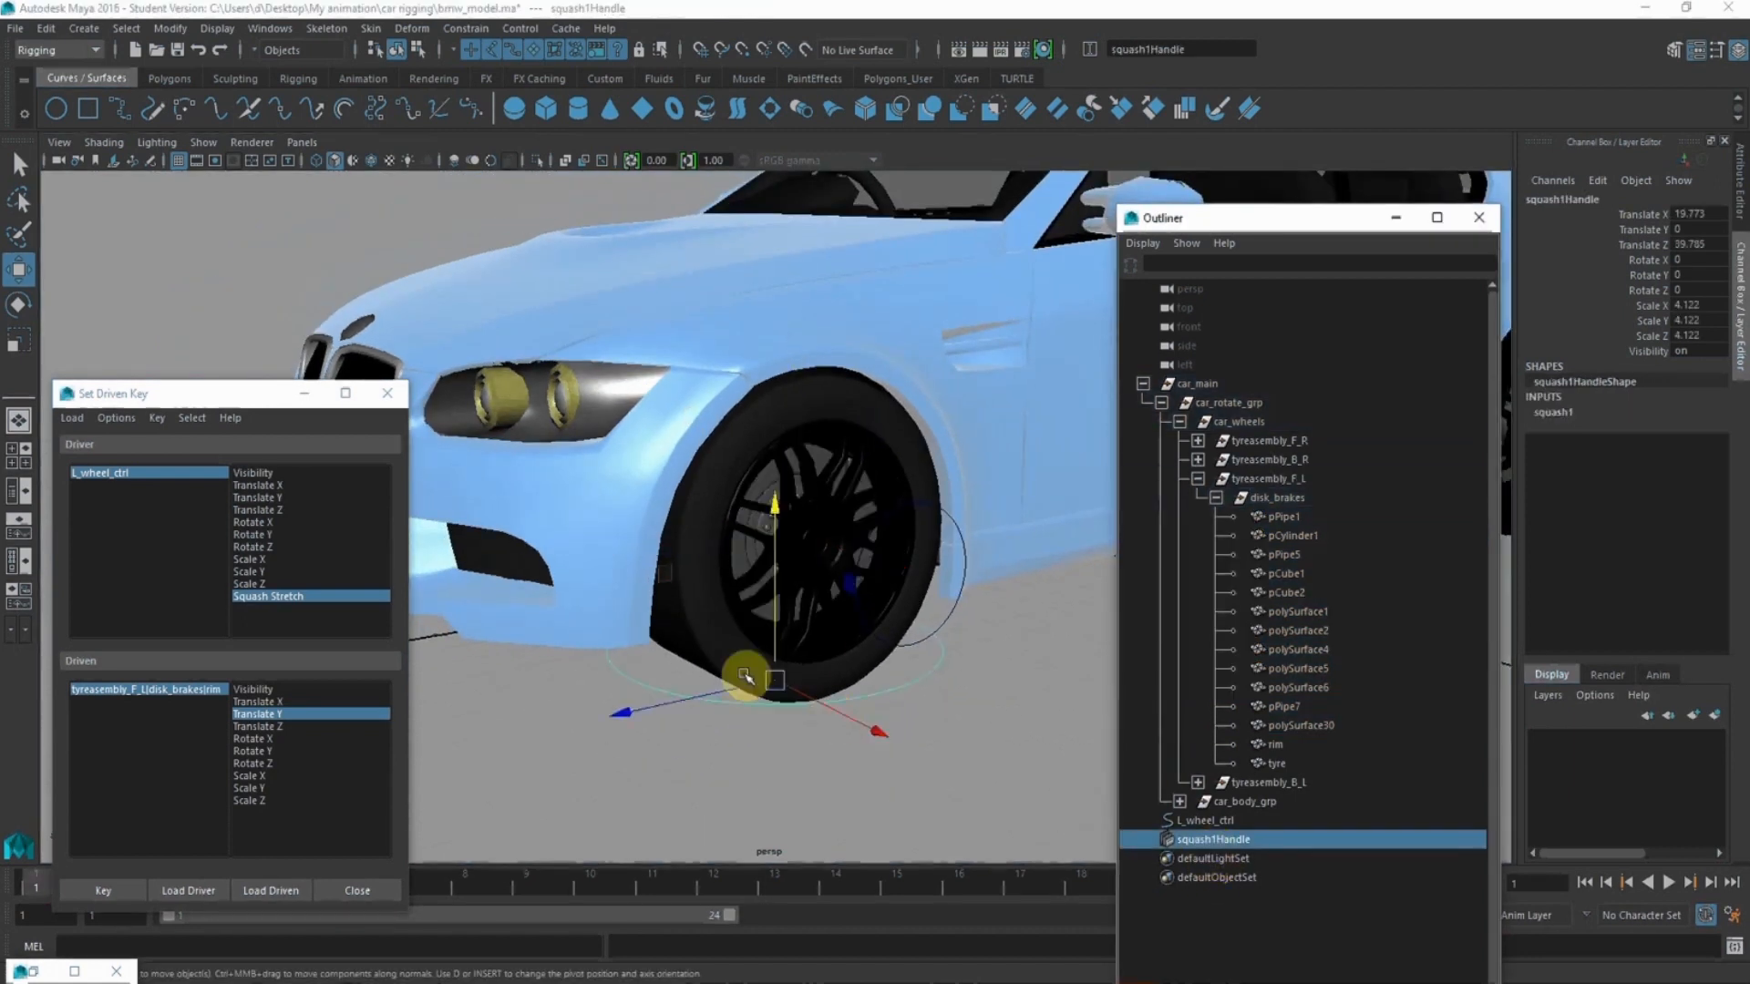
left_click_drag(741, 675, 1340, 887, "alt")
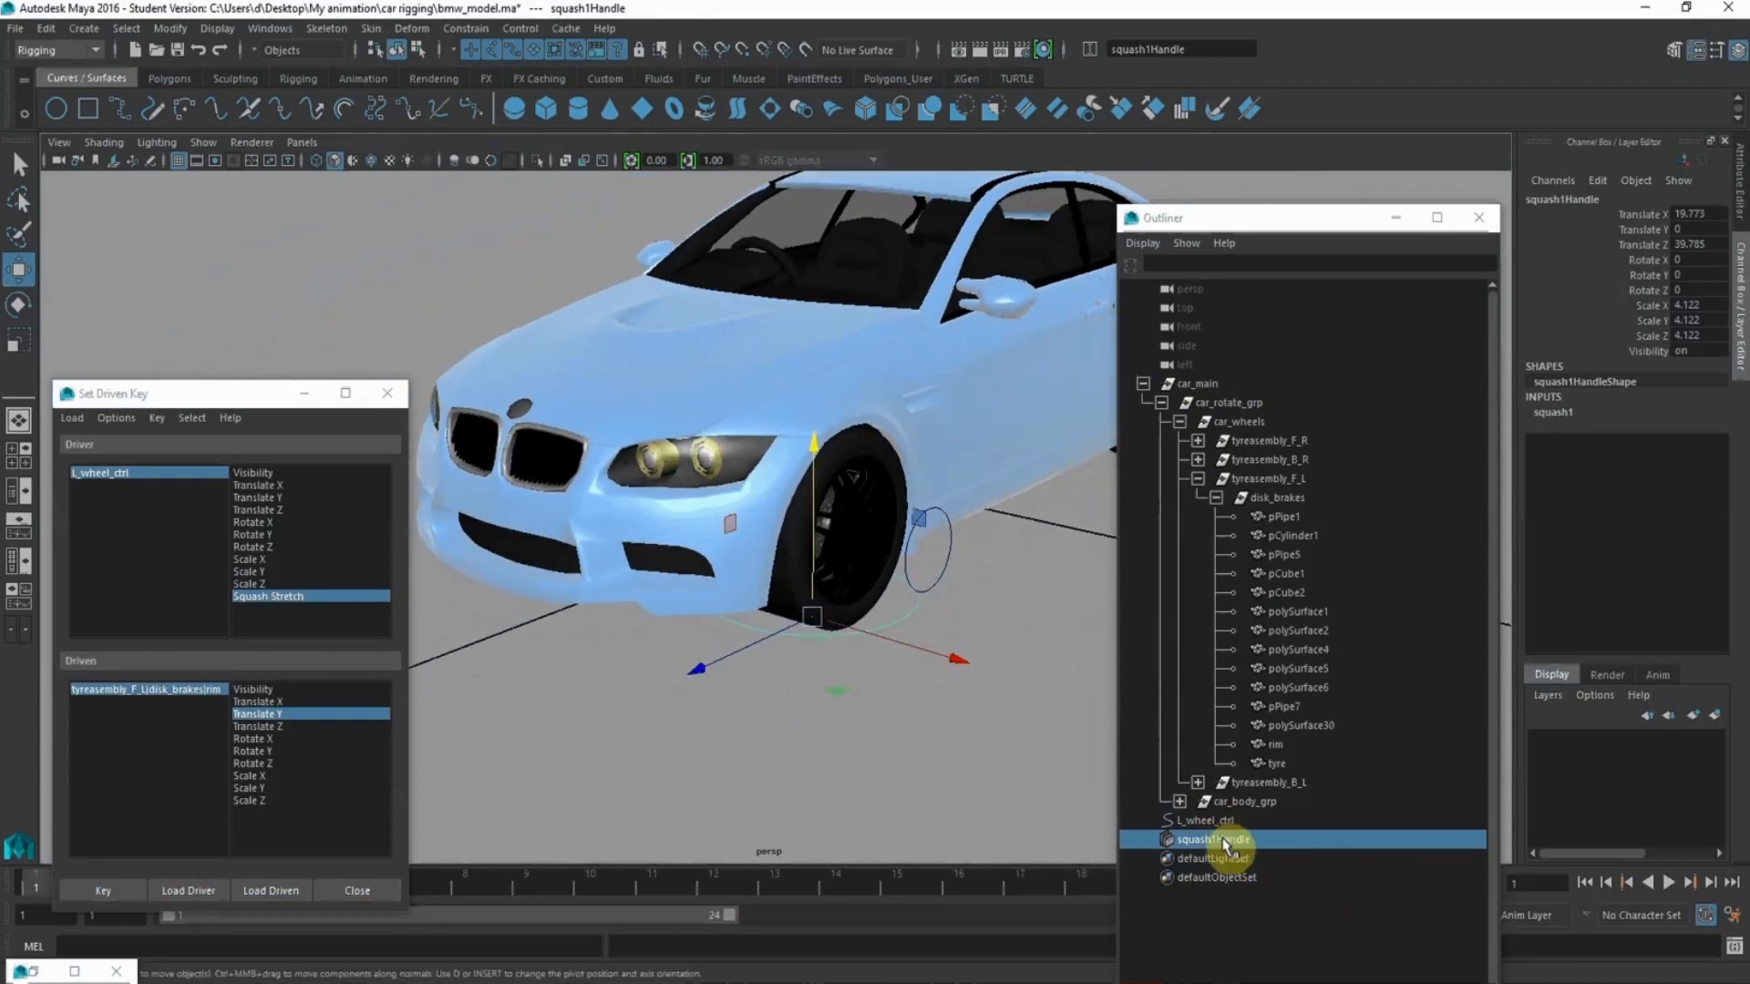
middle_click_drag(1224, 846, 1222, 825)
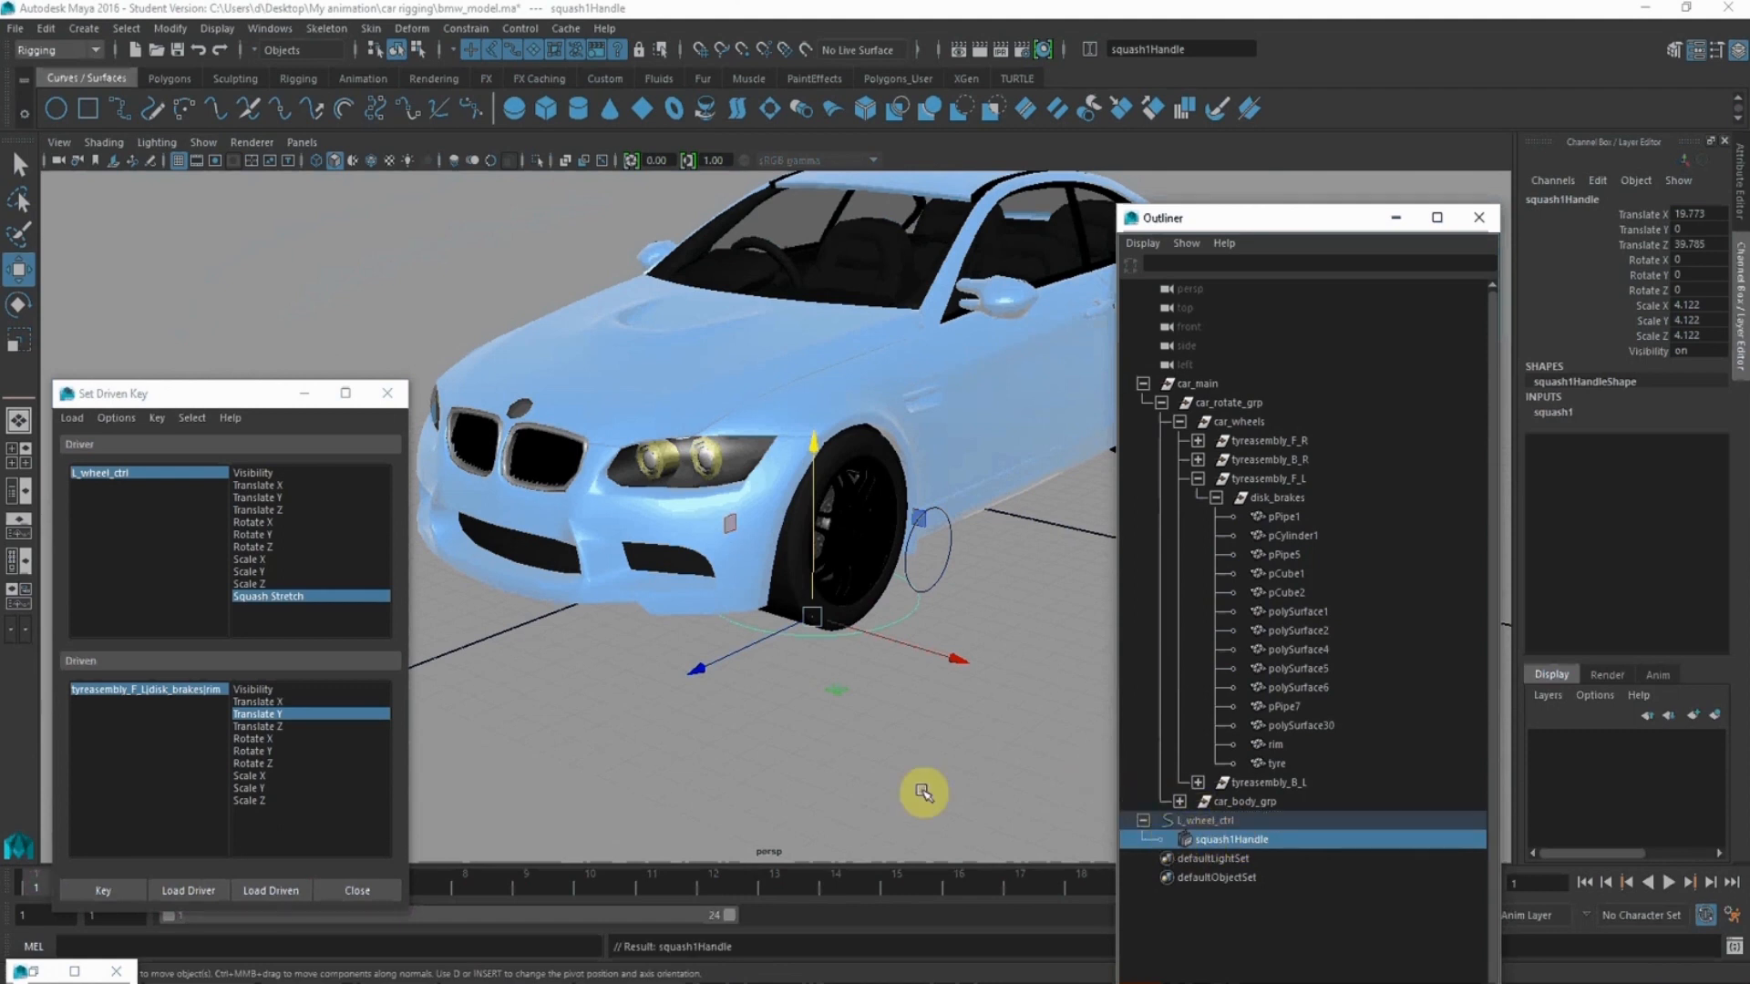
left_click(913, 741)
left_click_drag(913, 740, 832, 675, "alt")
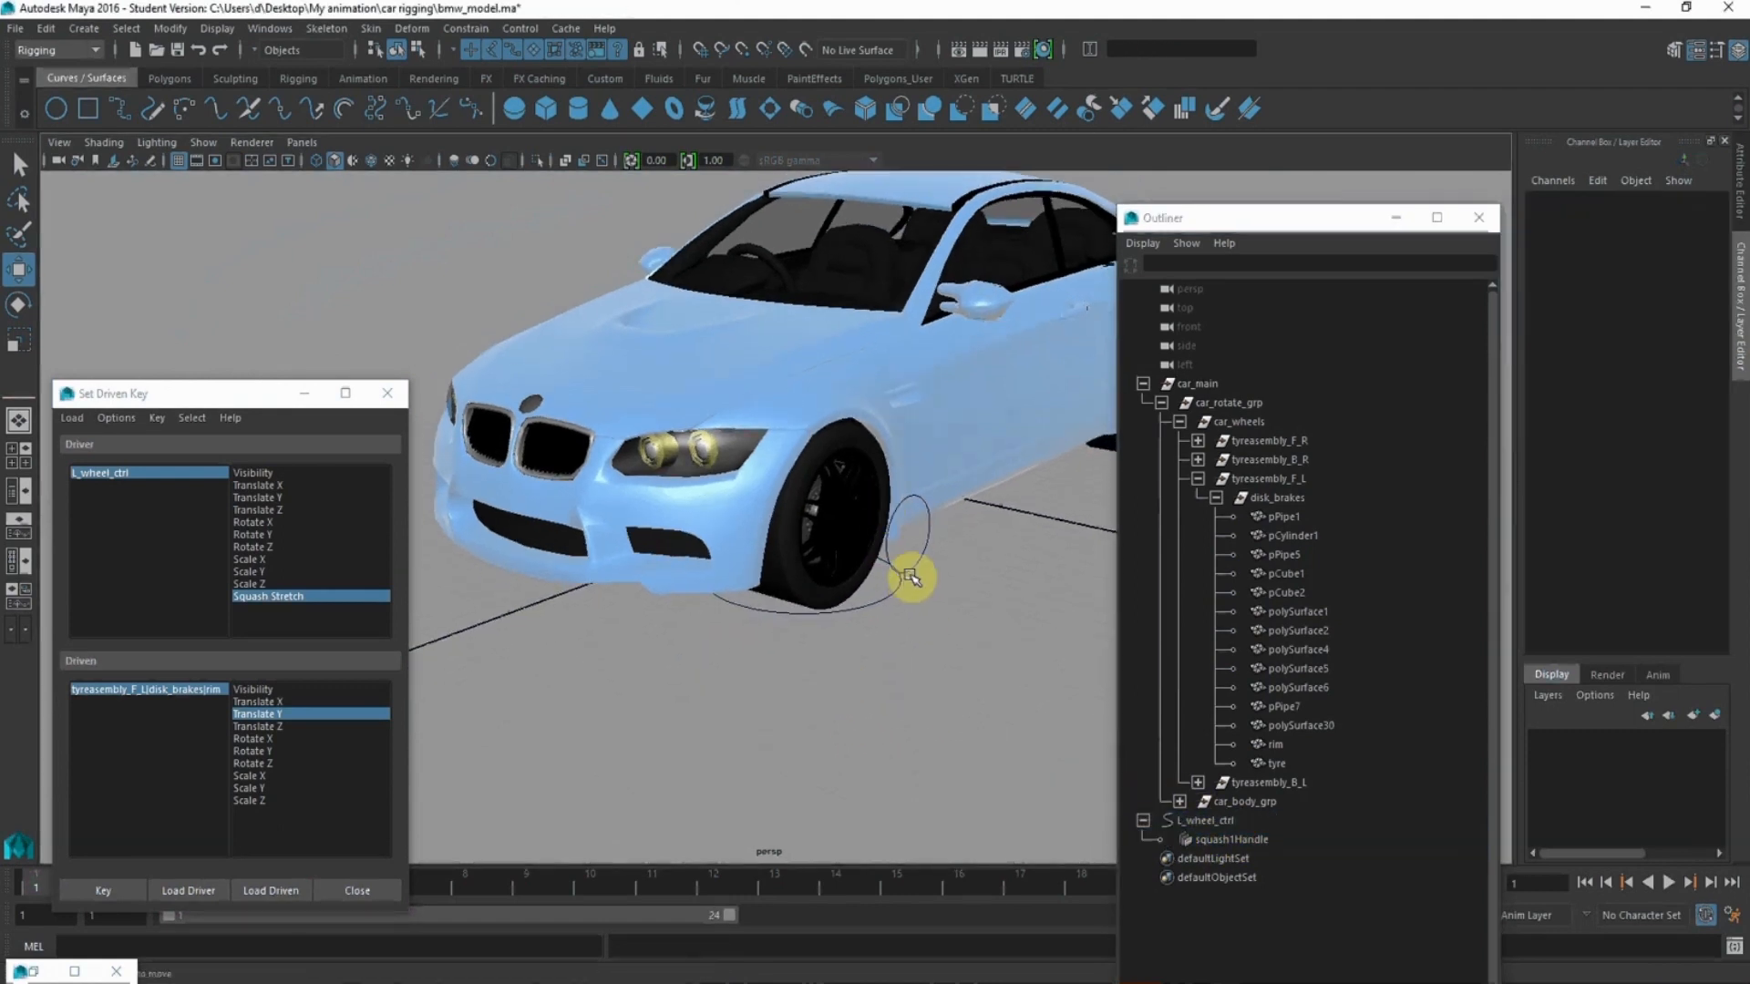
left_click(910, 538)
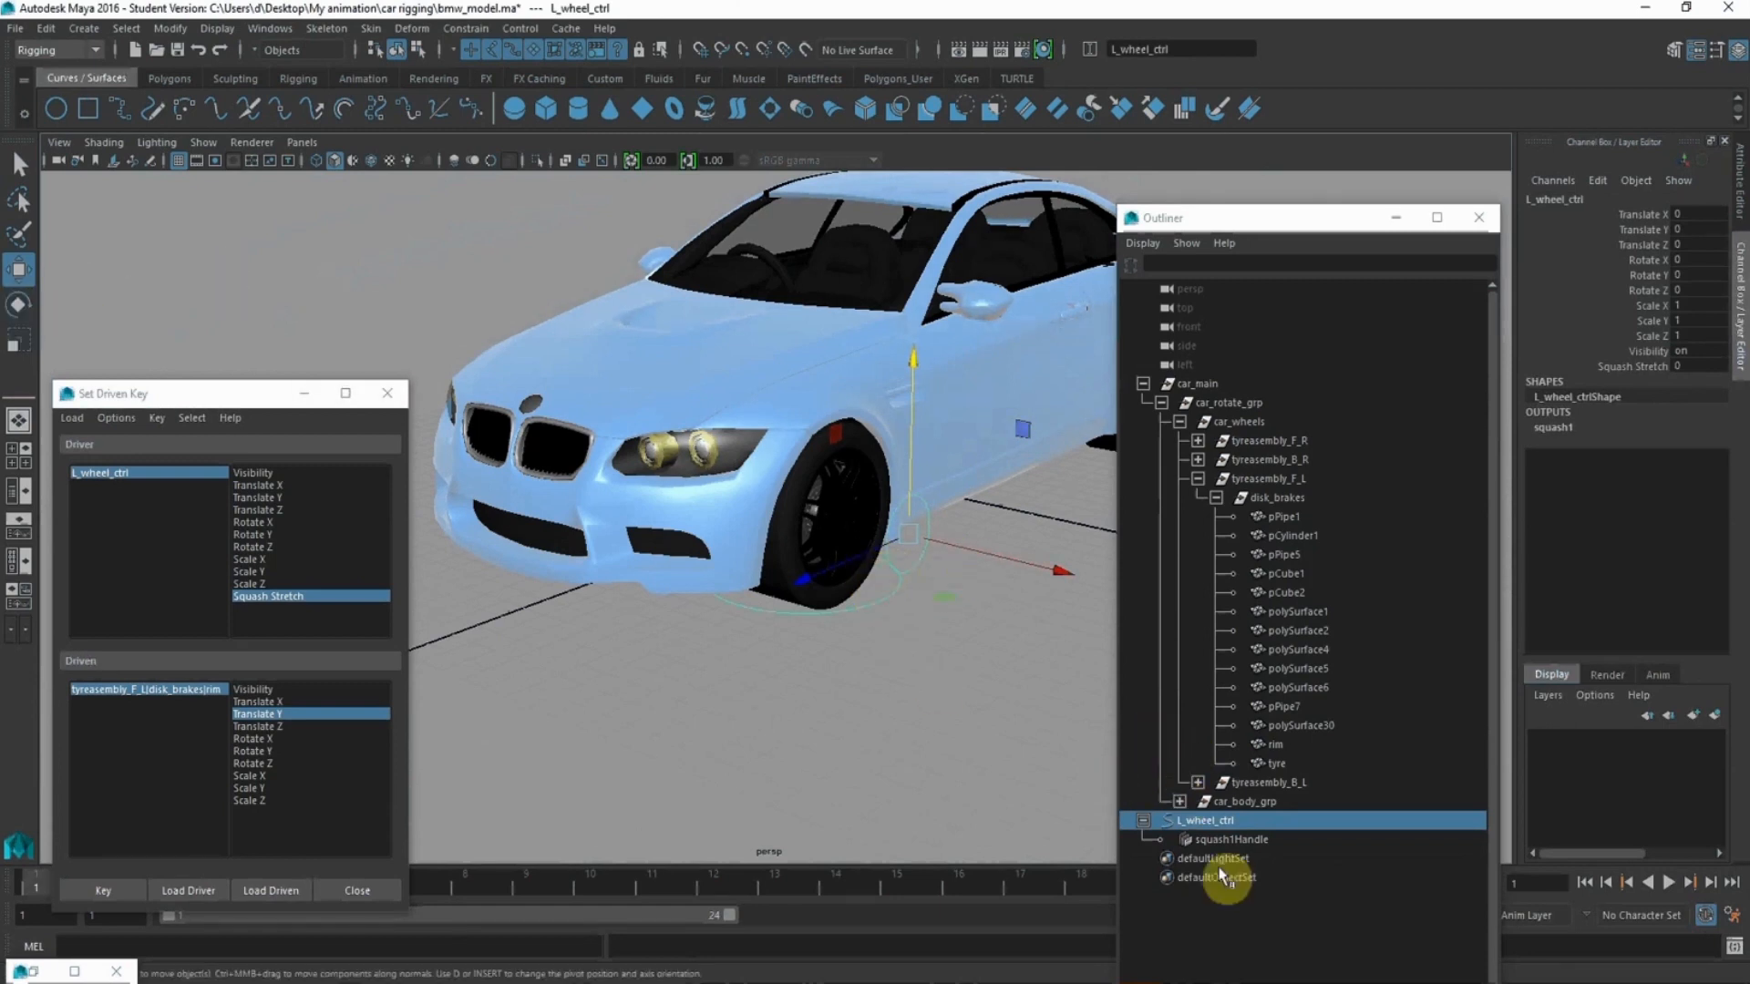
left_click(1218, 829)
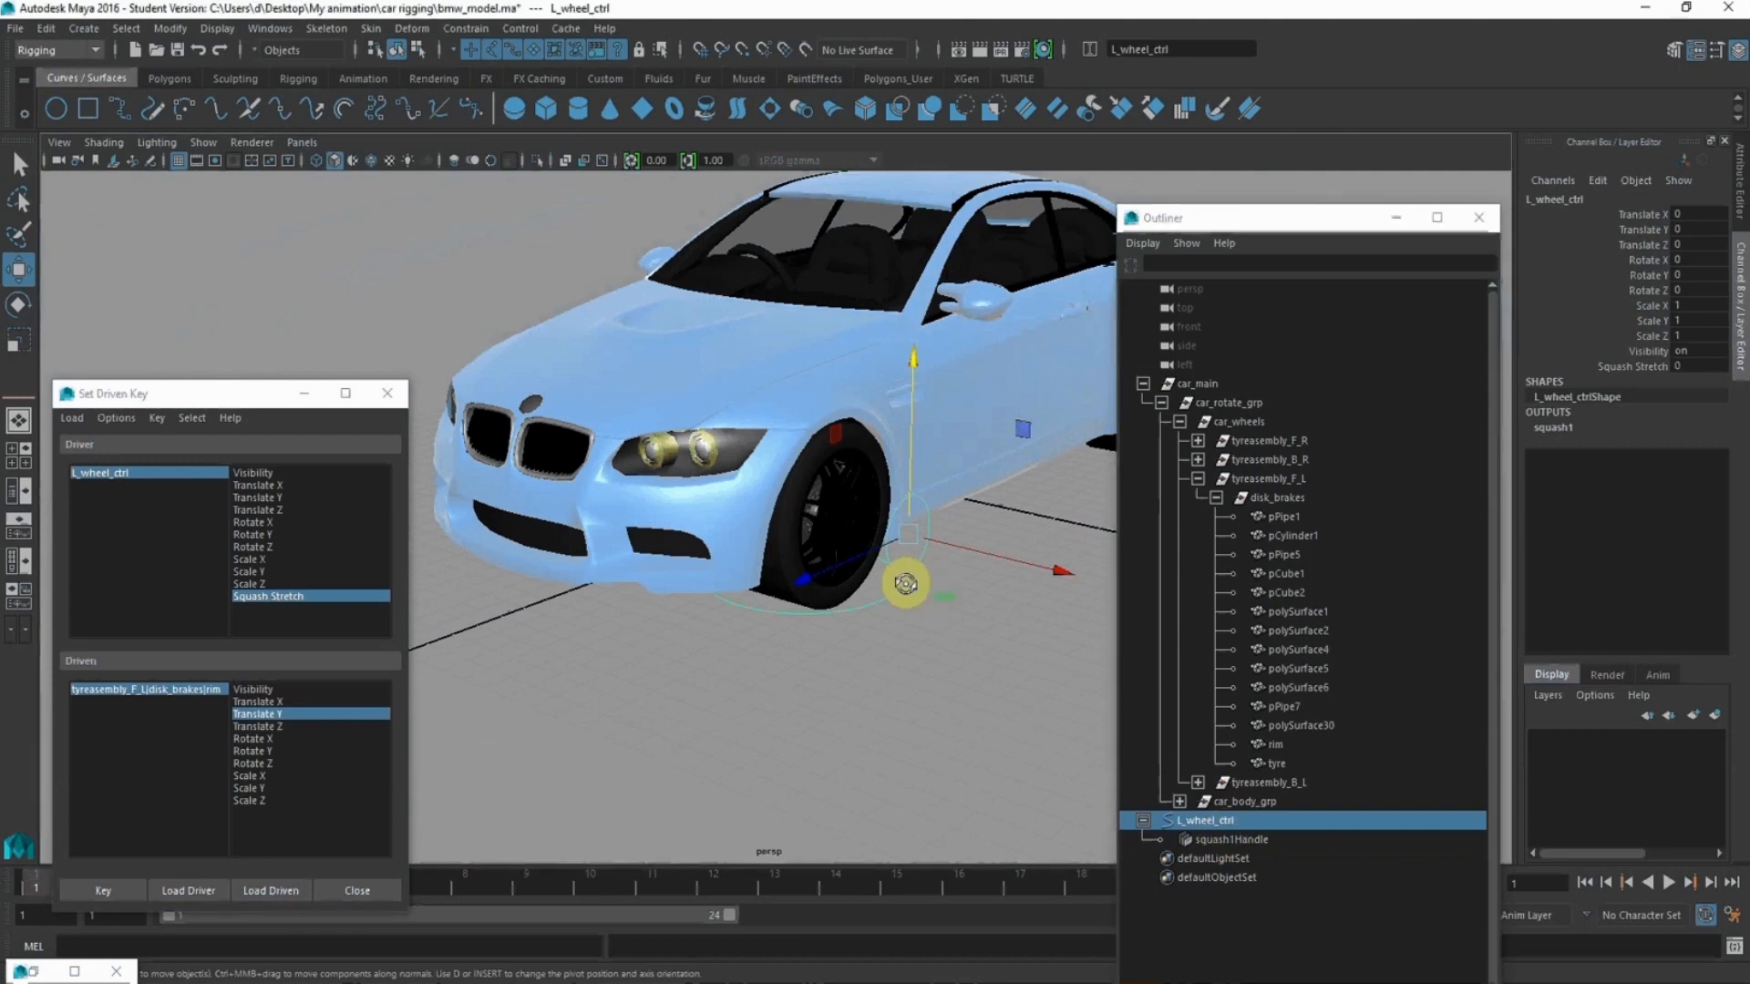
mouse_move(902, 578)
left_mouse_down("alt")
mouse_move(883, 593)
mouse_move(902, 576)
left_mouse_up("alt")
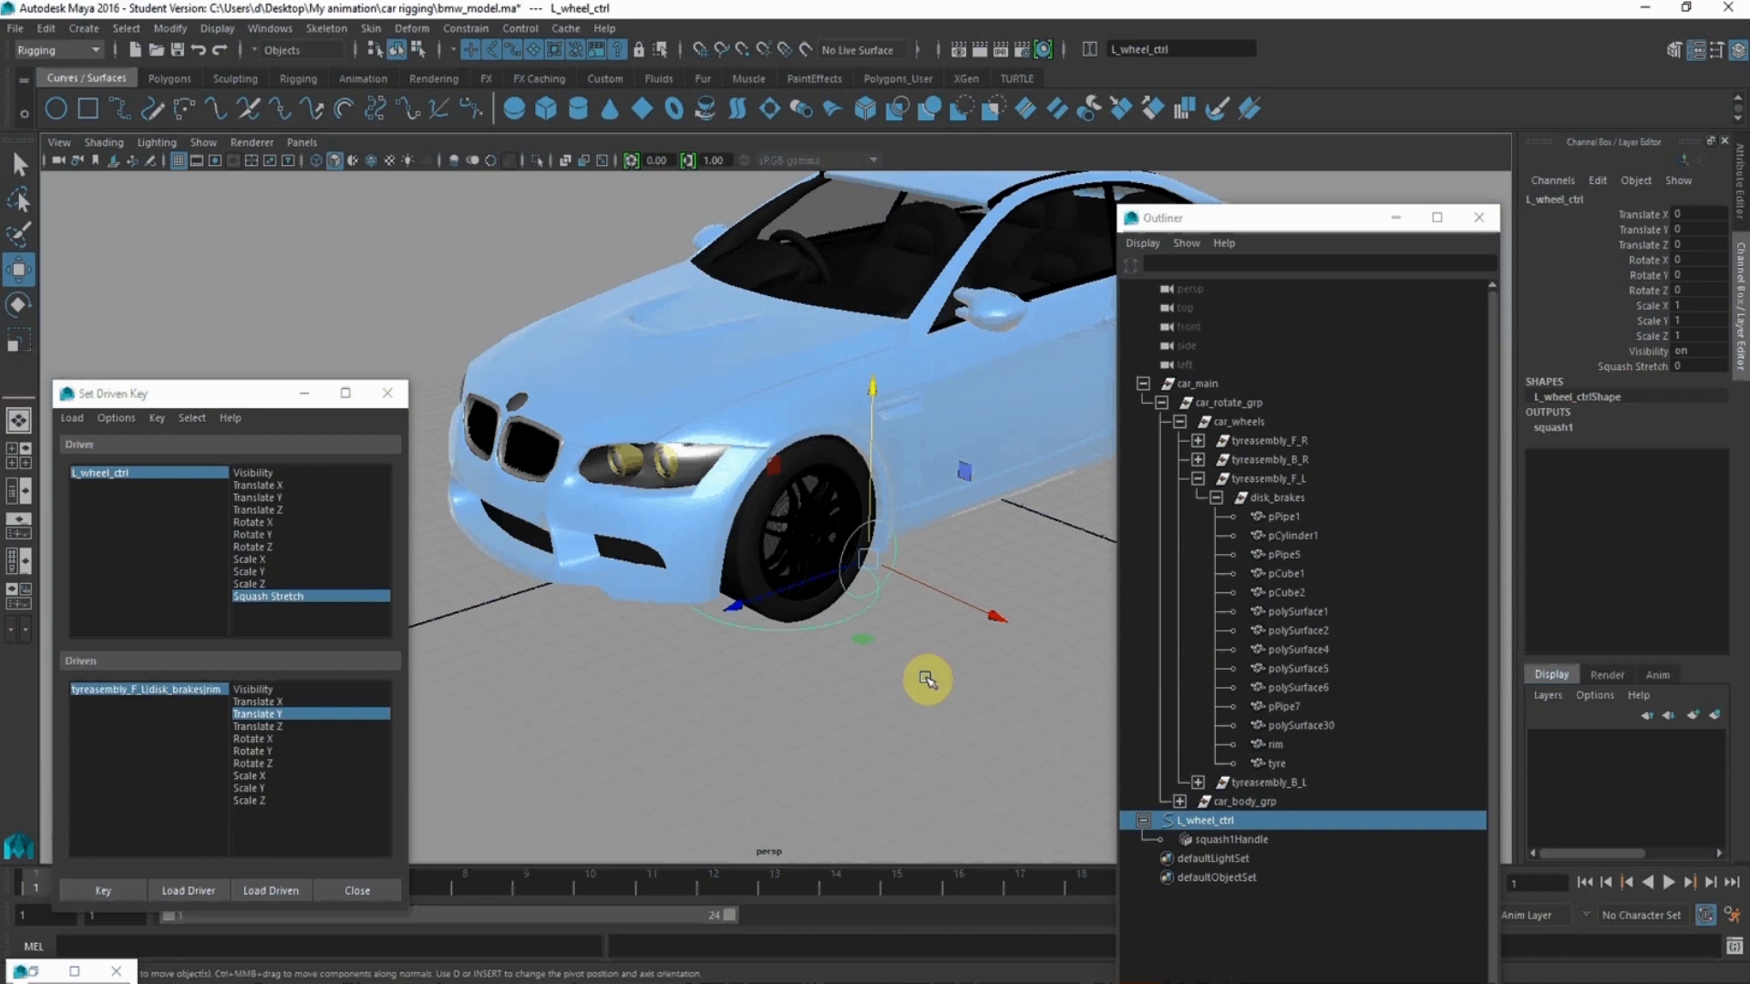
- Check the disk_brakes parts one by one in the Outliner, including pPipe1, polySurface30 and pCube2
left_click(1281, 517)
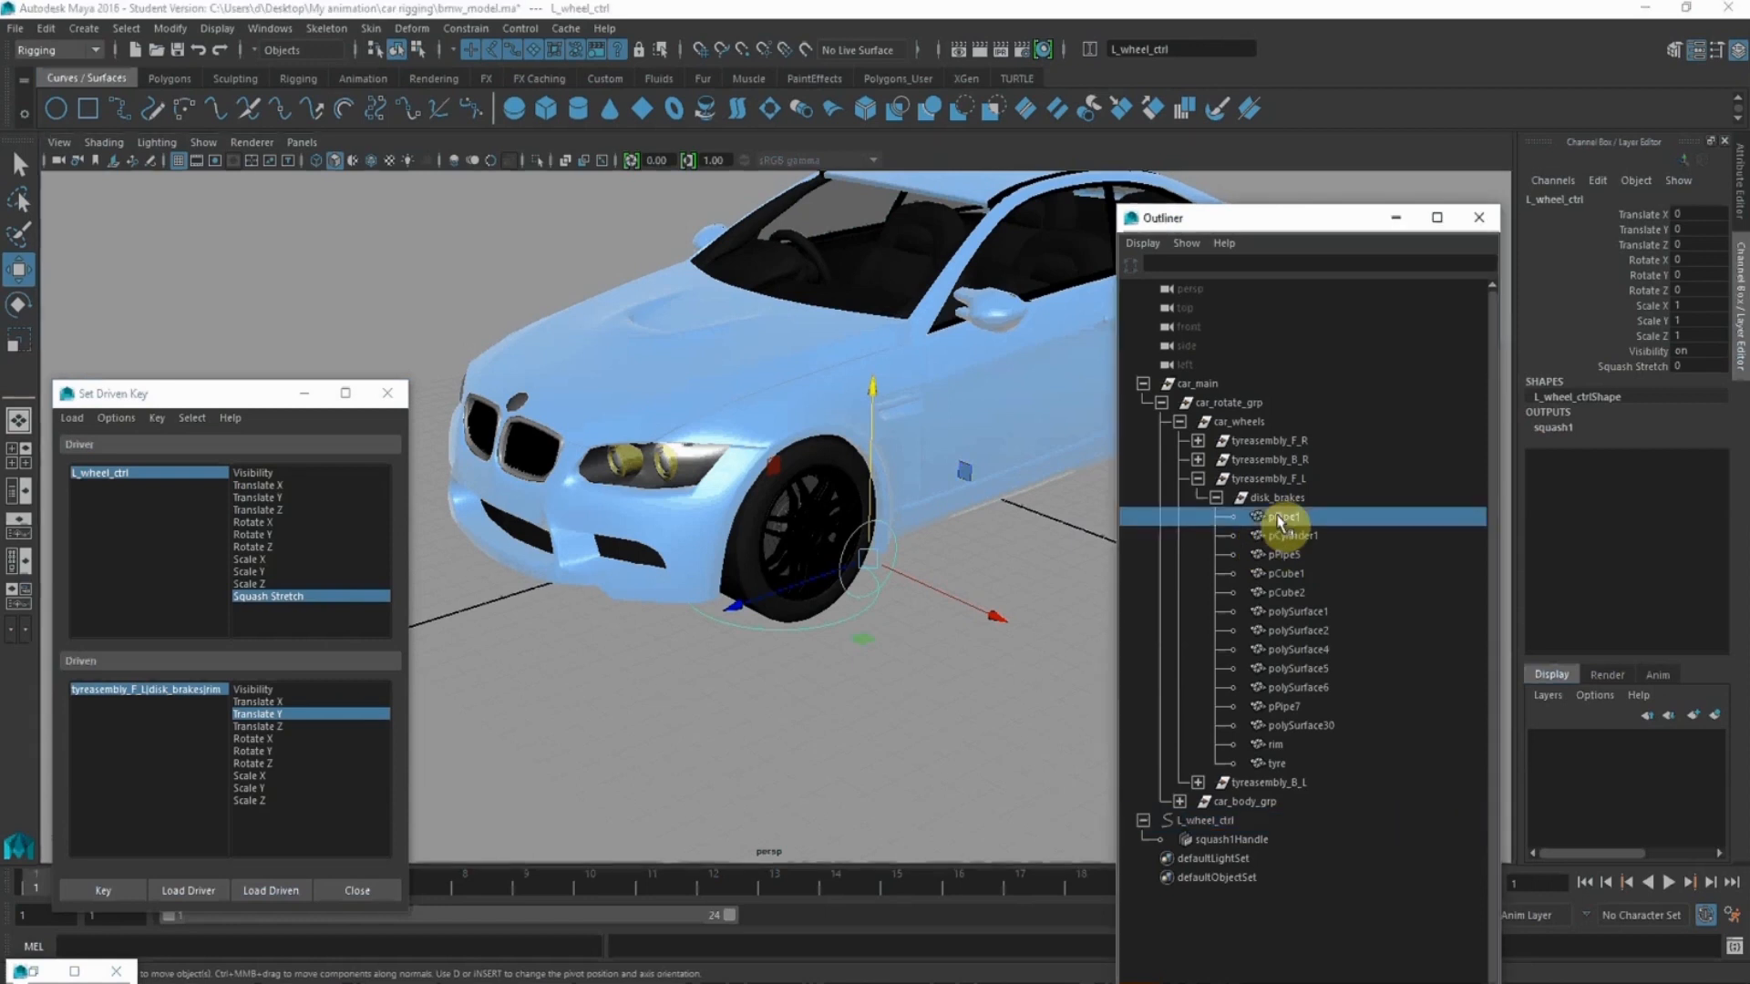
left_click(1286, 726)
left_click(1285, 688)
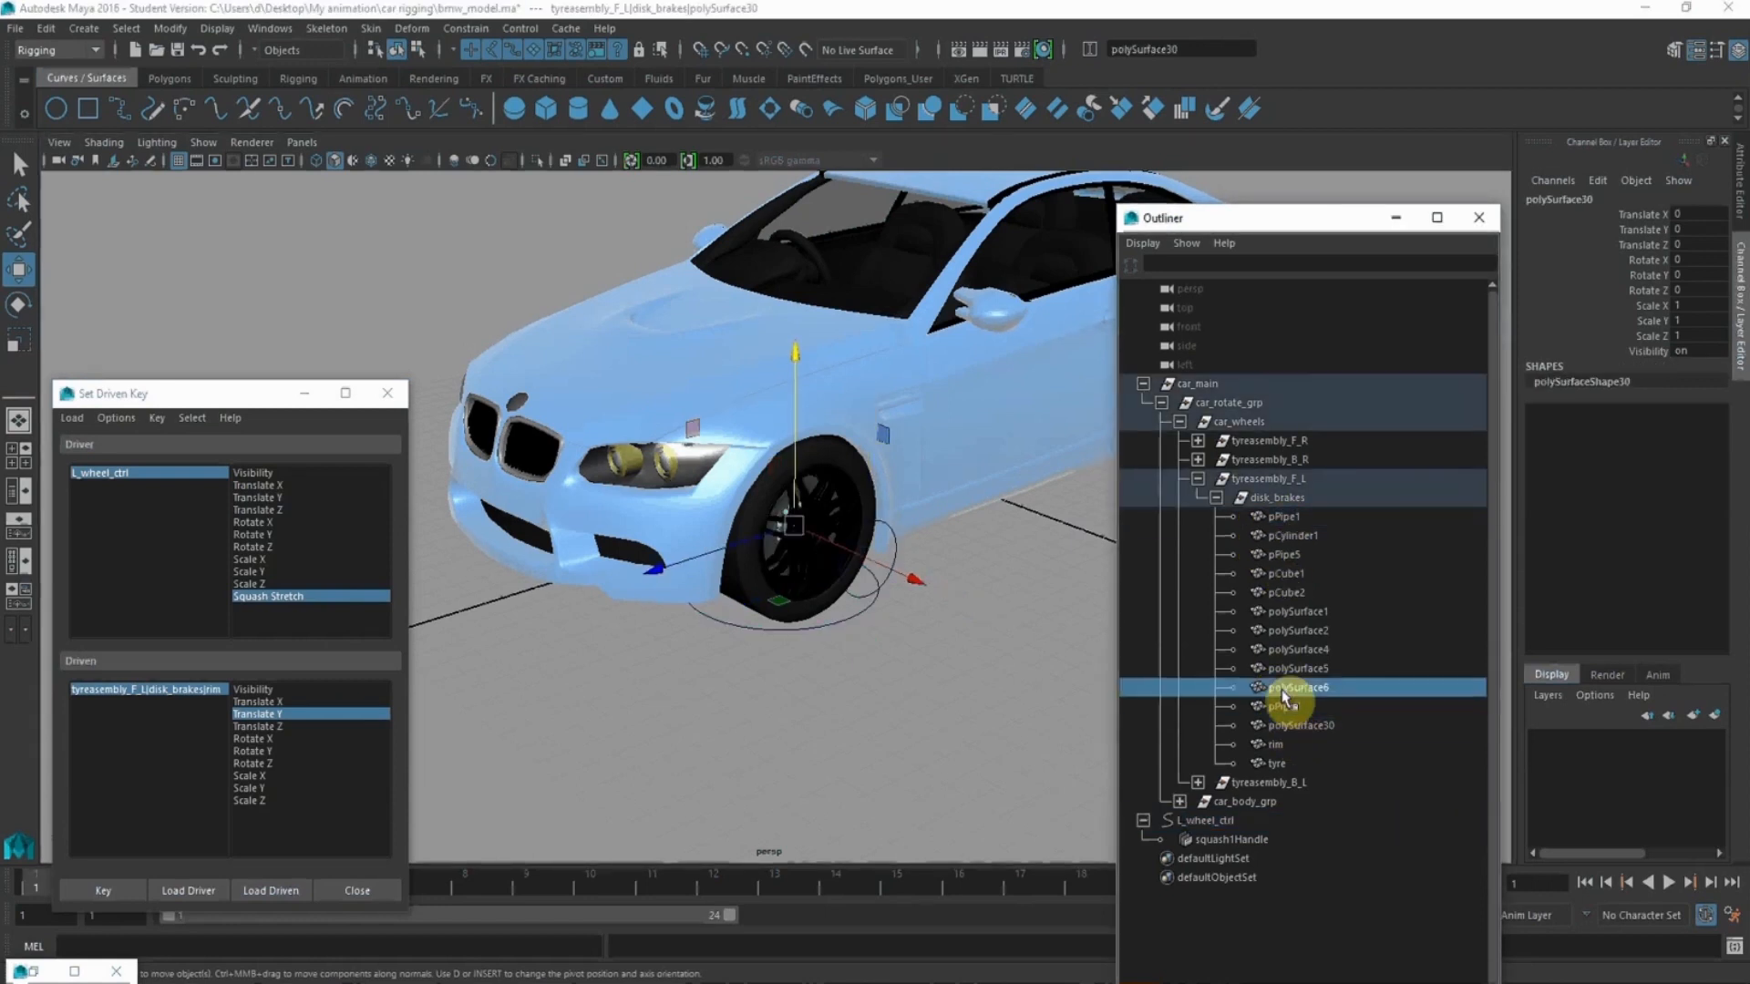
left_click(1285, 668)
left_click(1284, 649)
left_click(1284, 612)
left_click(1279, 593)
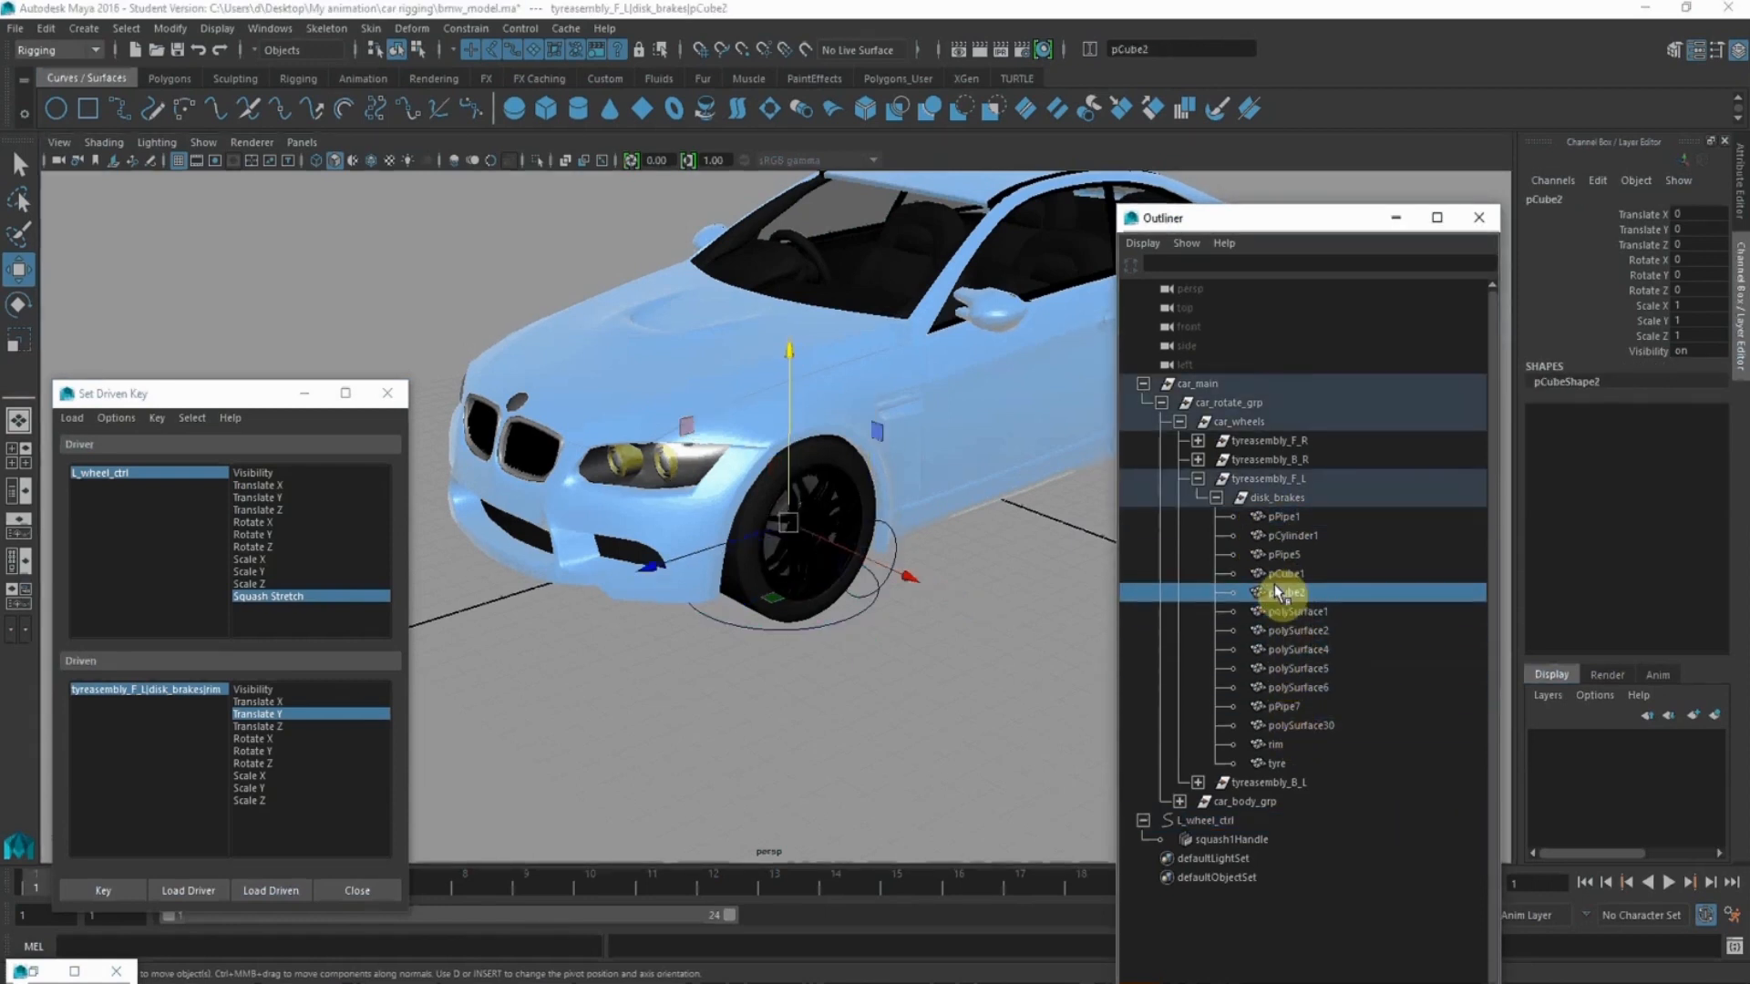